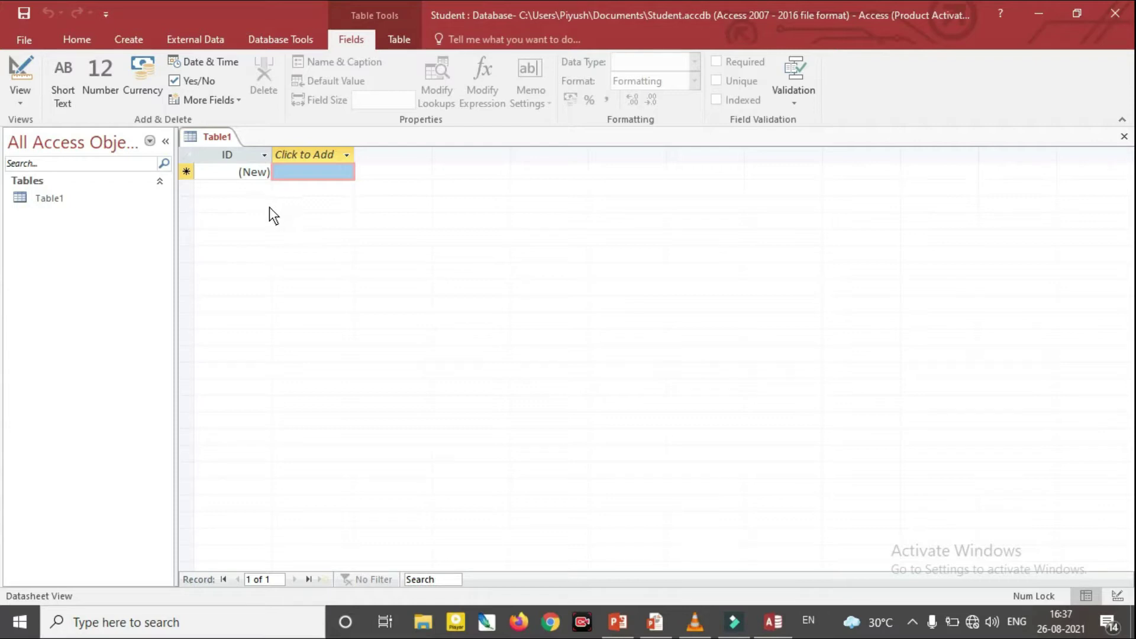
Rename ID to Stu_reg, then add a Short Text stu_name field and a Long Text Stu_add field
double_click(221, 155)
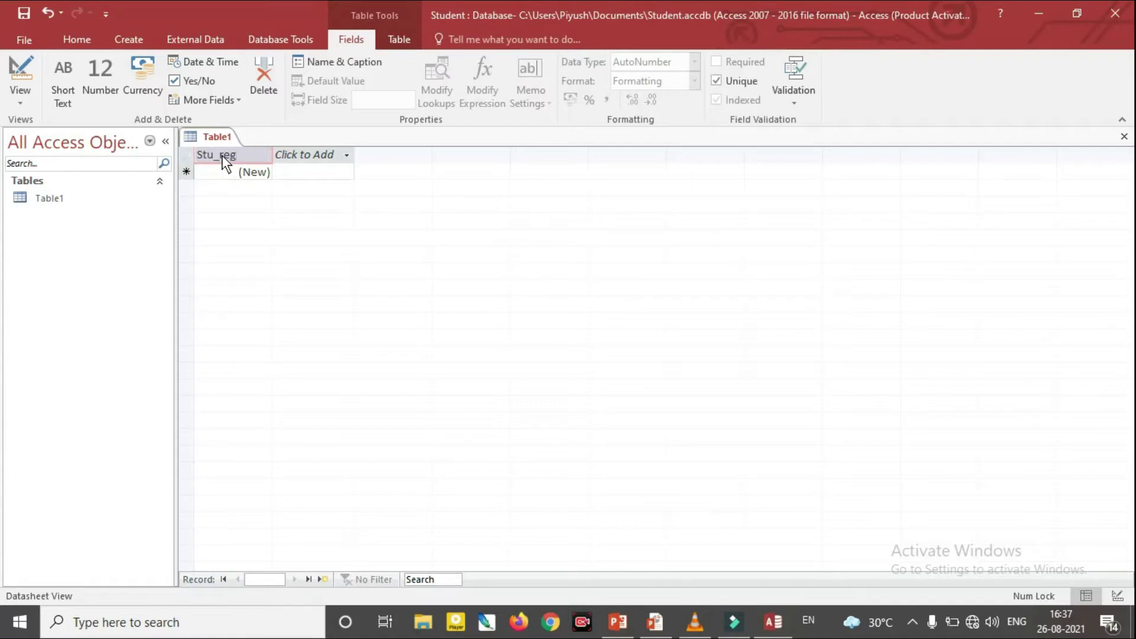
key("Return")
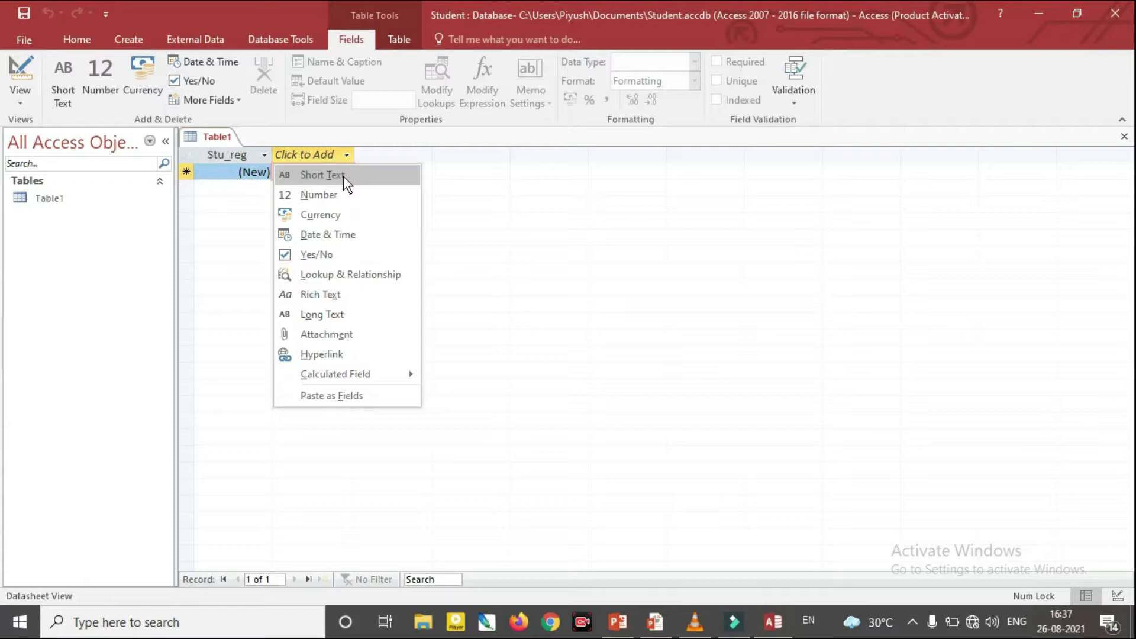
left_click(343, 176)
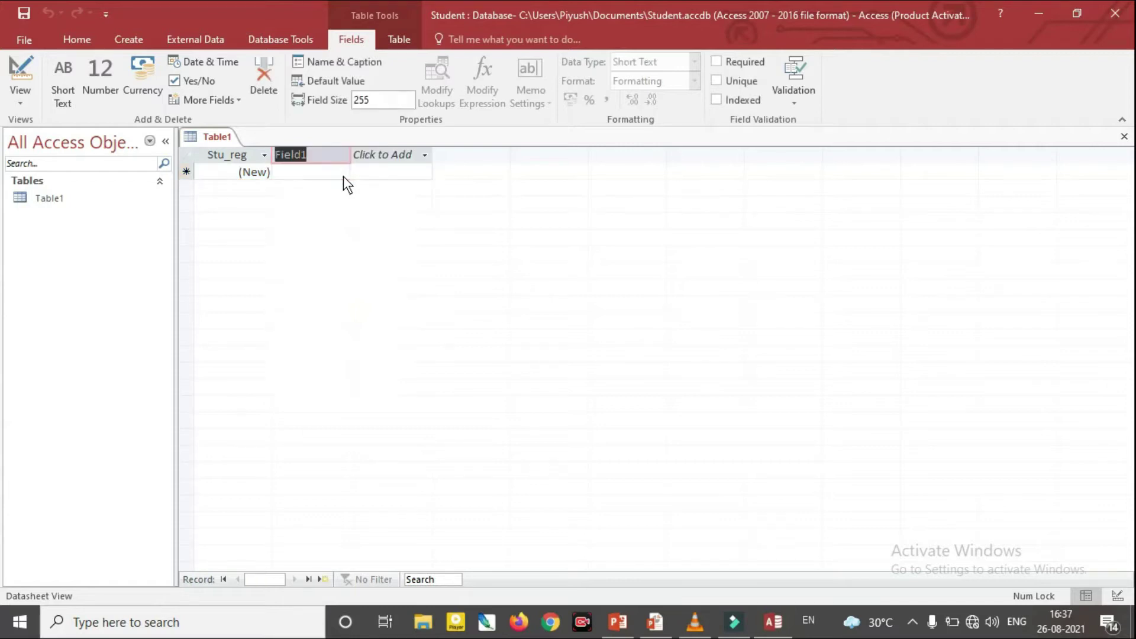
type("stu_name")
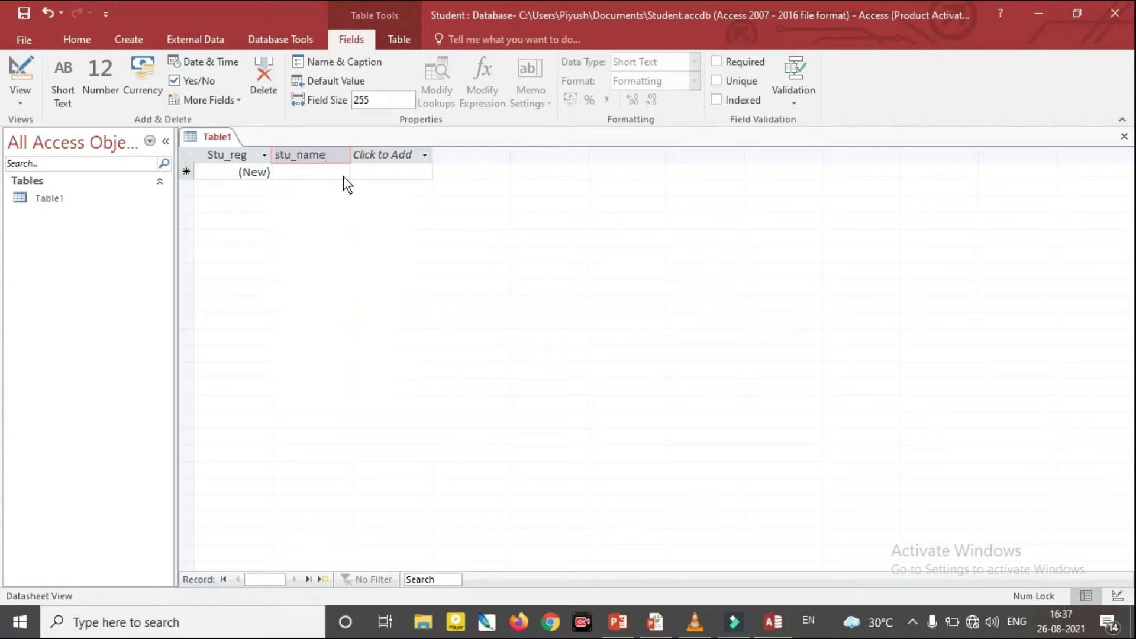
key("Return")
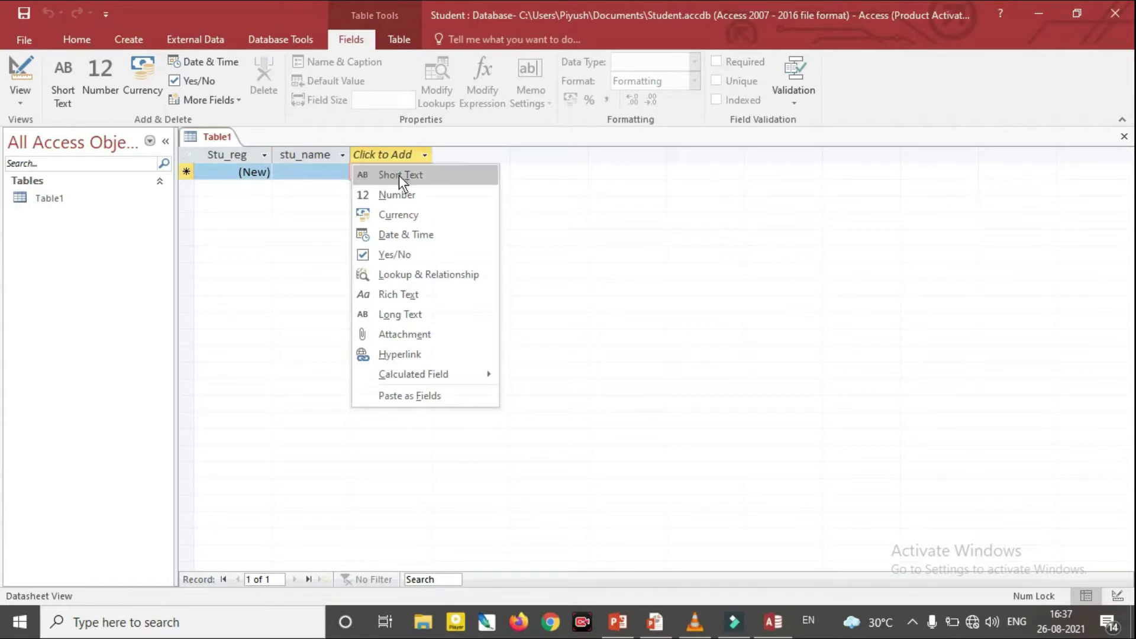
left_click(425, 316)
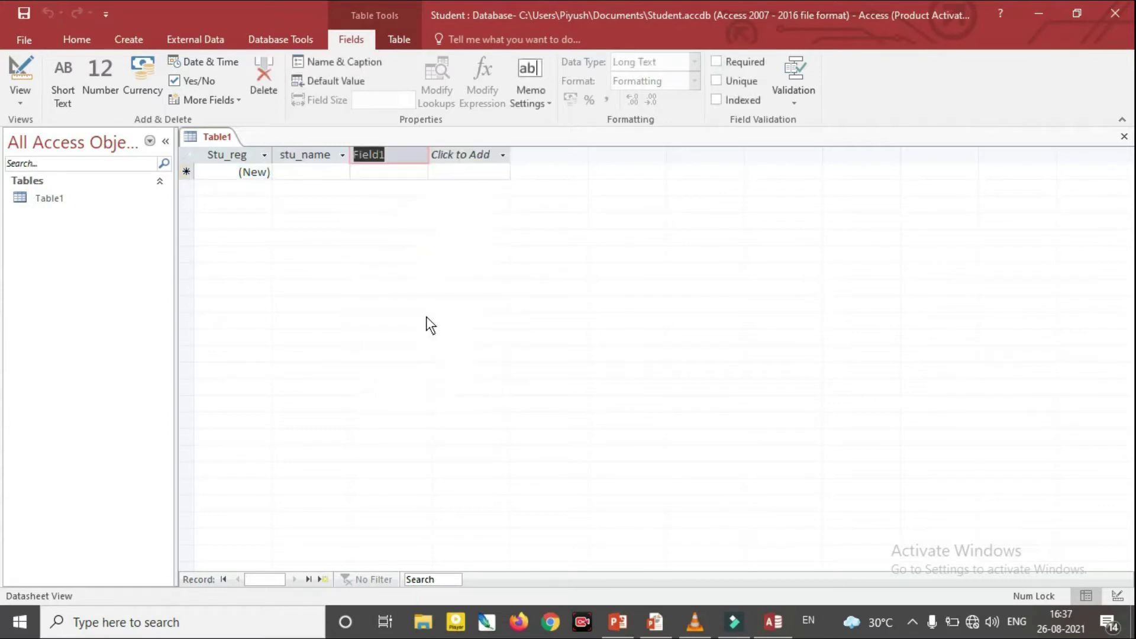
type("Stu_add")
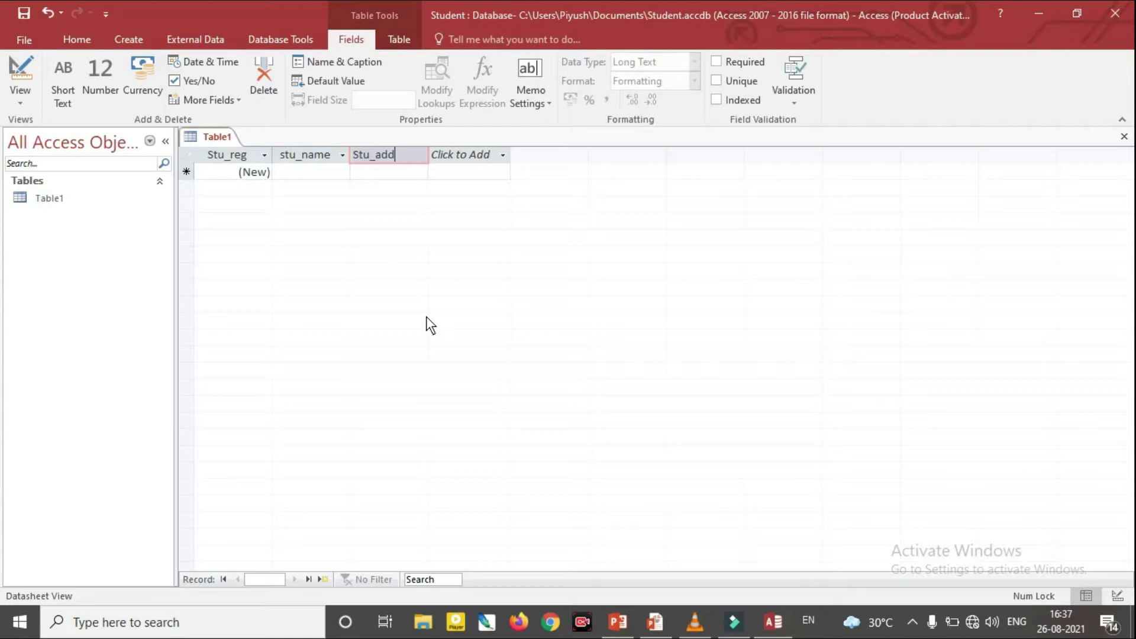
key("Tab")
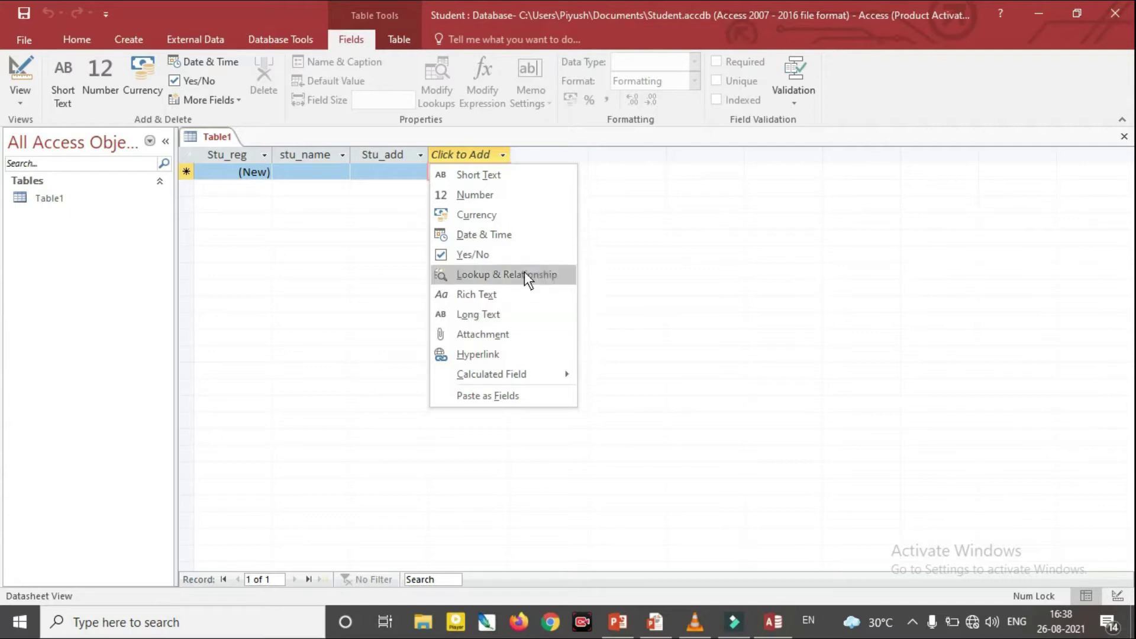
Add Stu_DOB as a Date & Time field and Stu_MOB as a Short Text field
left_click(517, 236)
type("Stu")
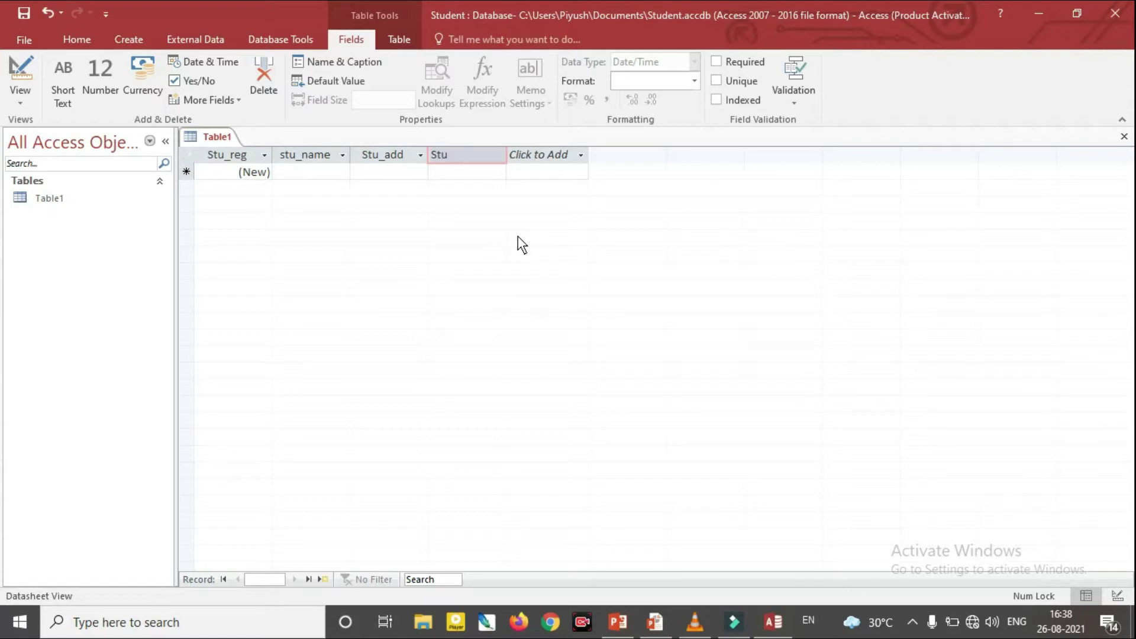
type("_DOB")
key("Return")
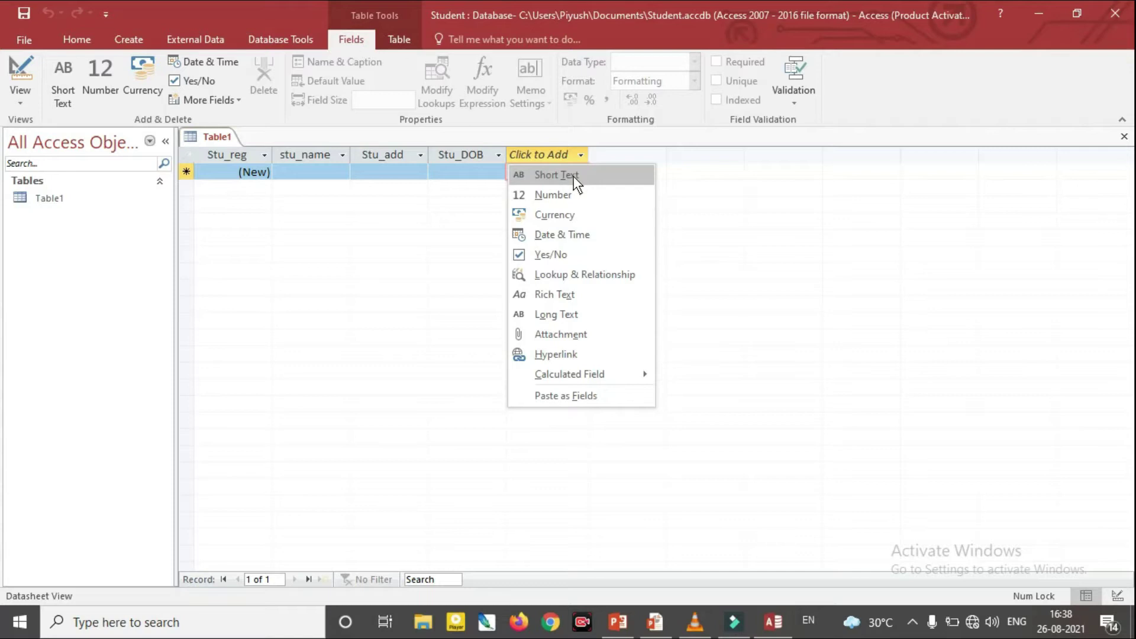
left_click(573, 175)
type("Stu_")
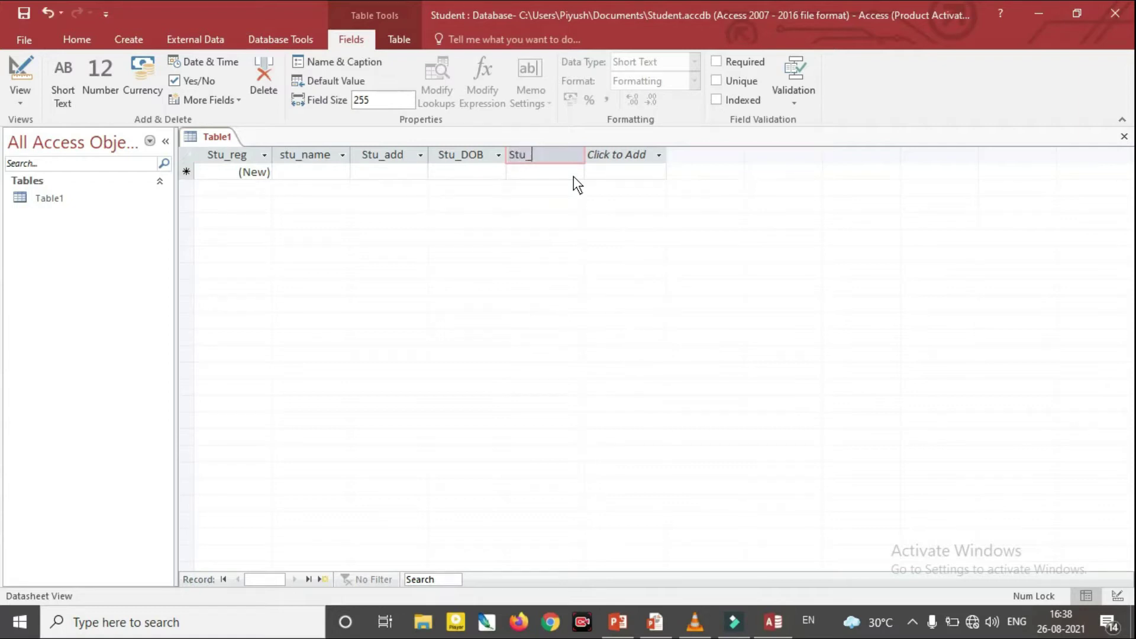
type("MOB")
left_click(338, 172)
left_click(338, 171)
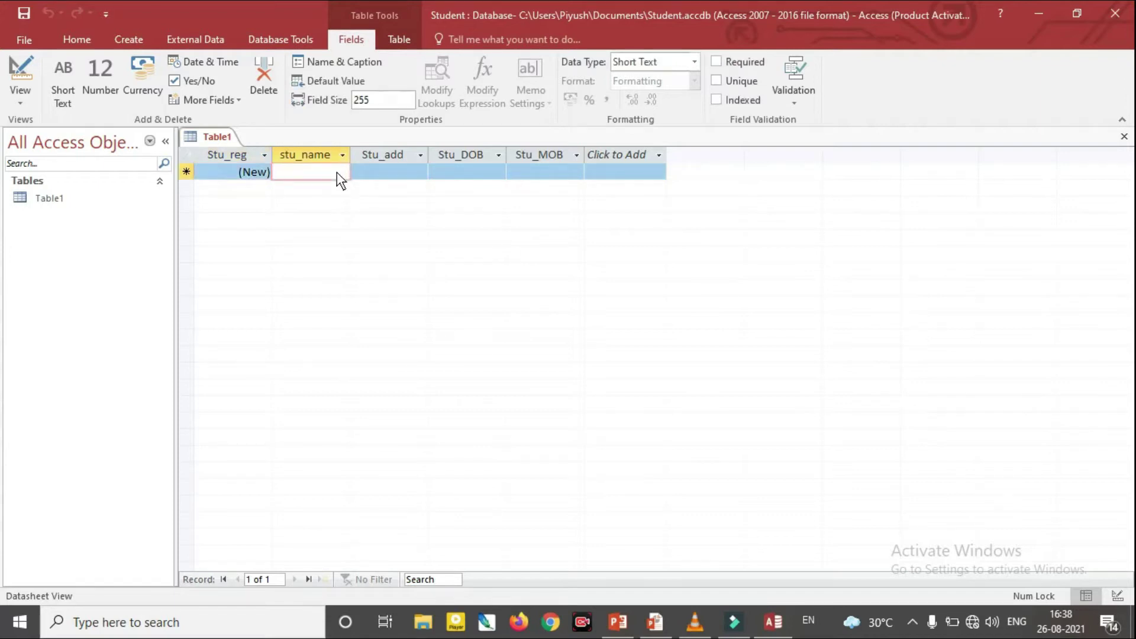
Enter the first student record: name, address, birth date 26-08-2021 and mobile number
type("Ajay")
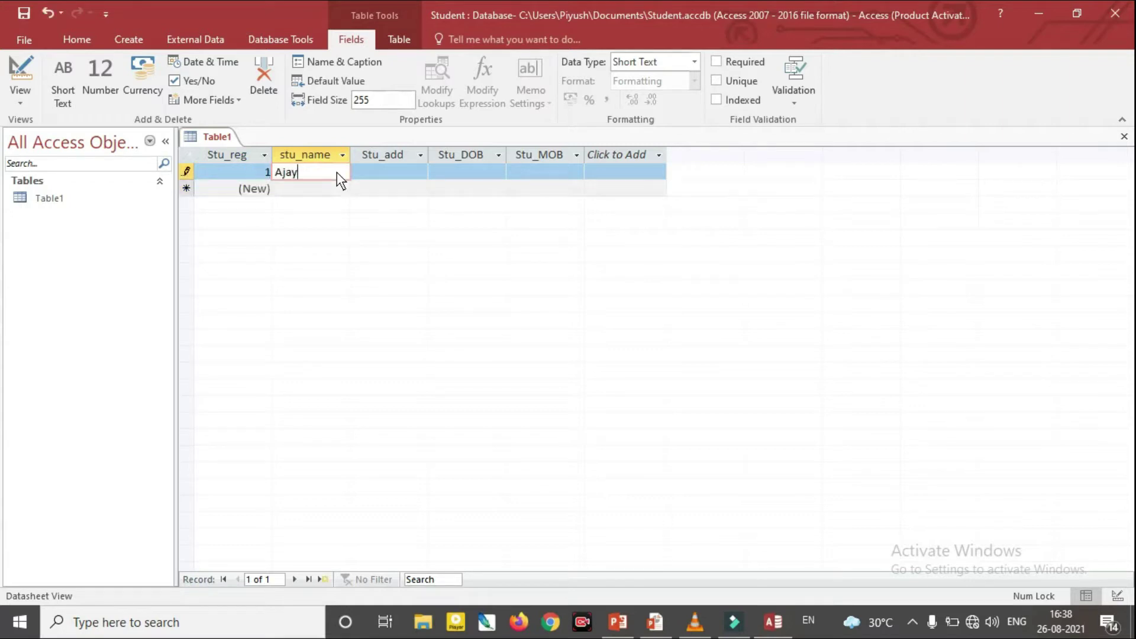
key("Tab")
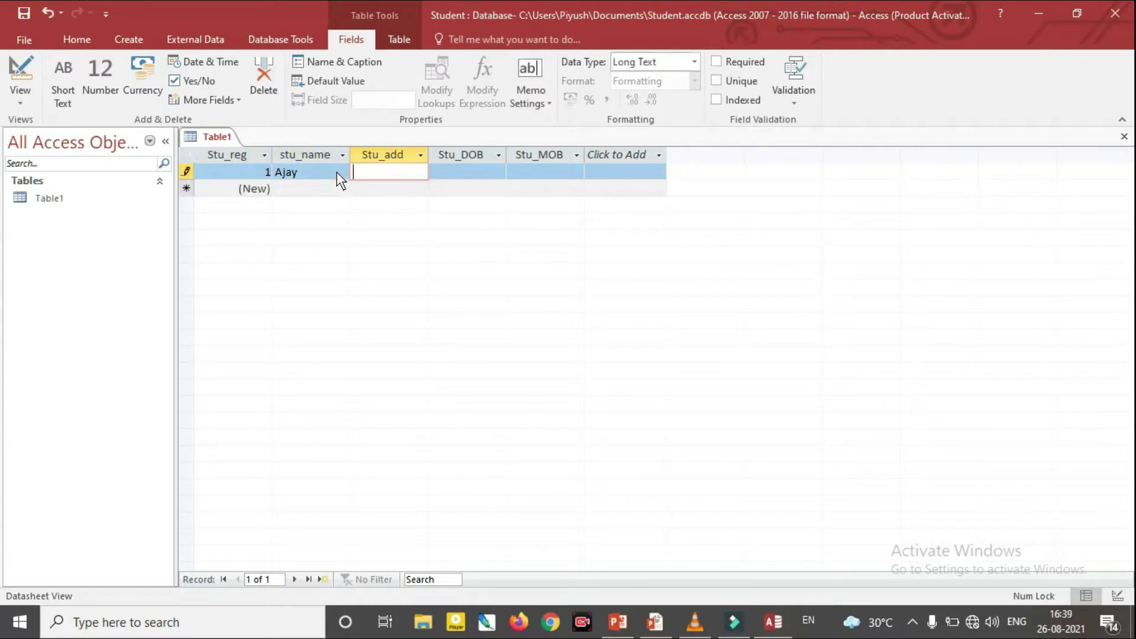
type("Bhopal")
key("Tab")
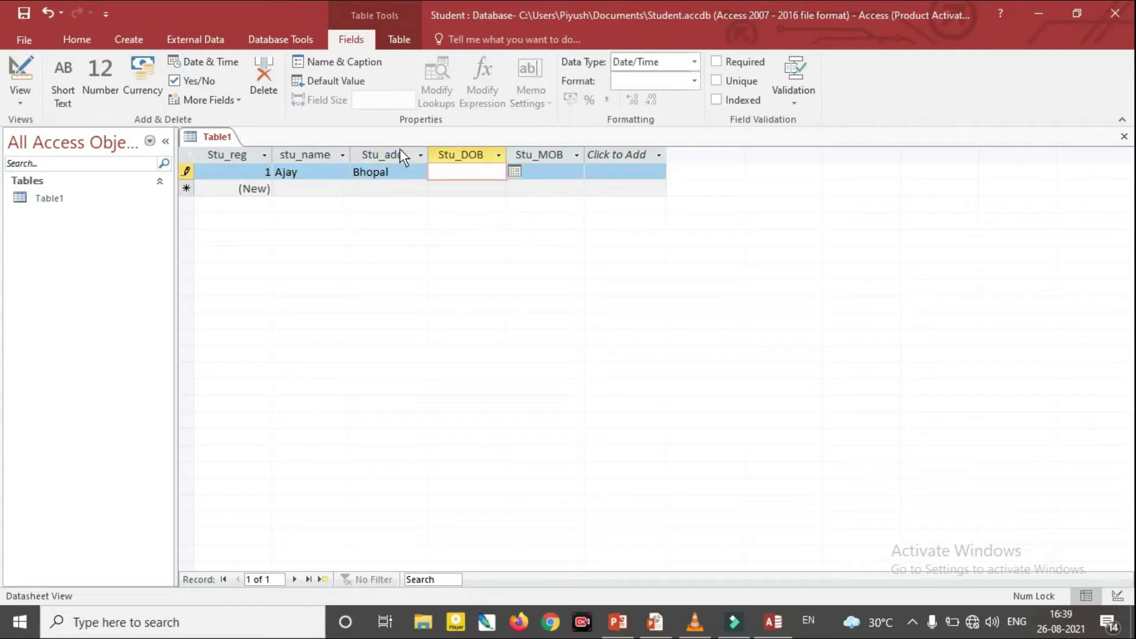
left_click(519, 171)
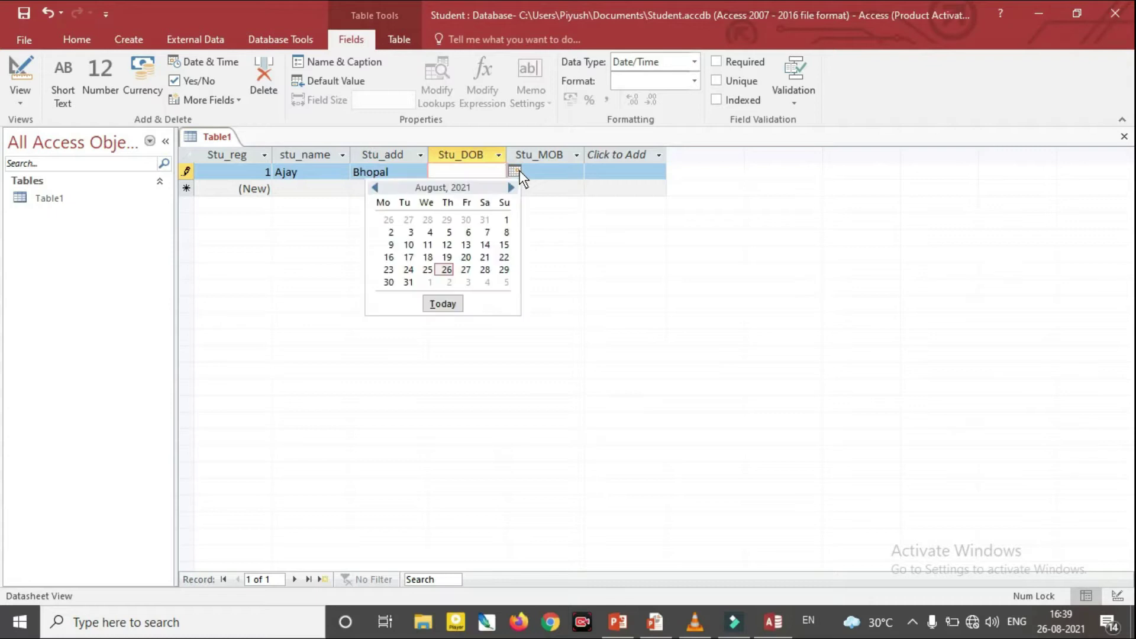
left_click(446, 270)
left_click(549, 172)
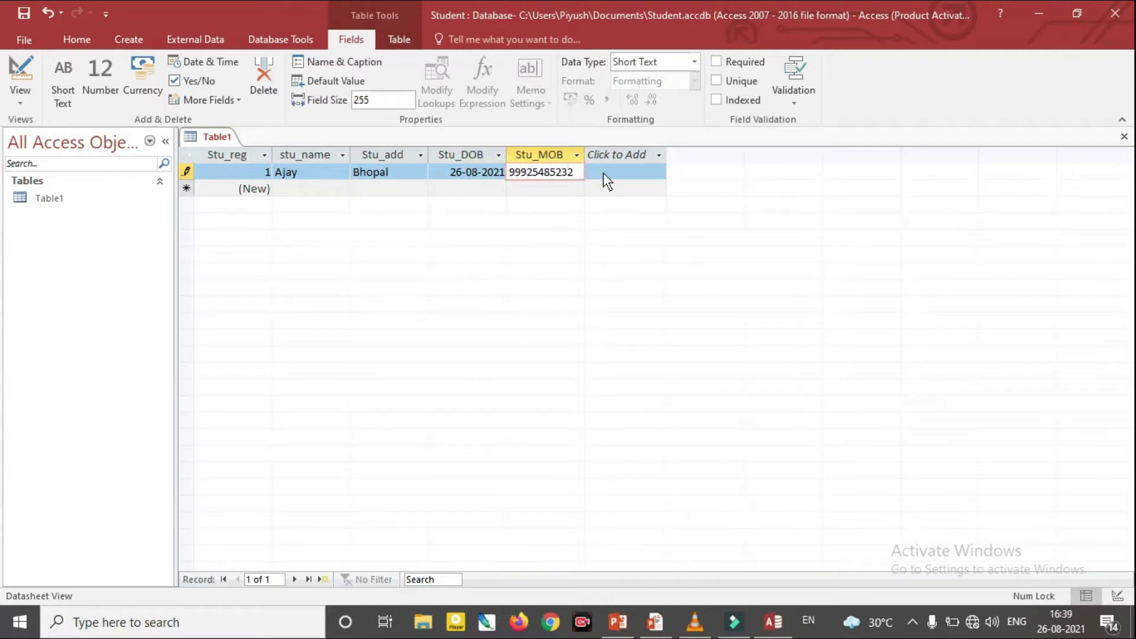
left_click(635, 169)
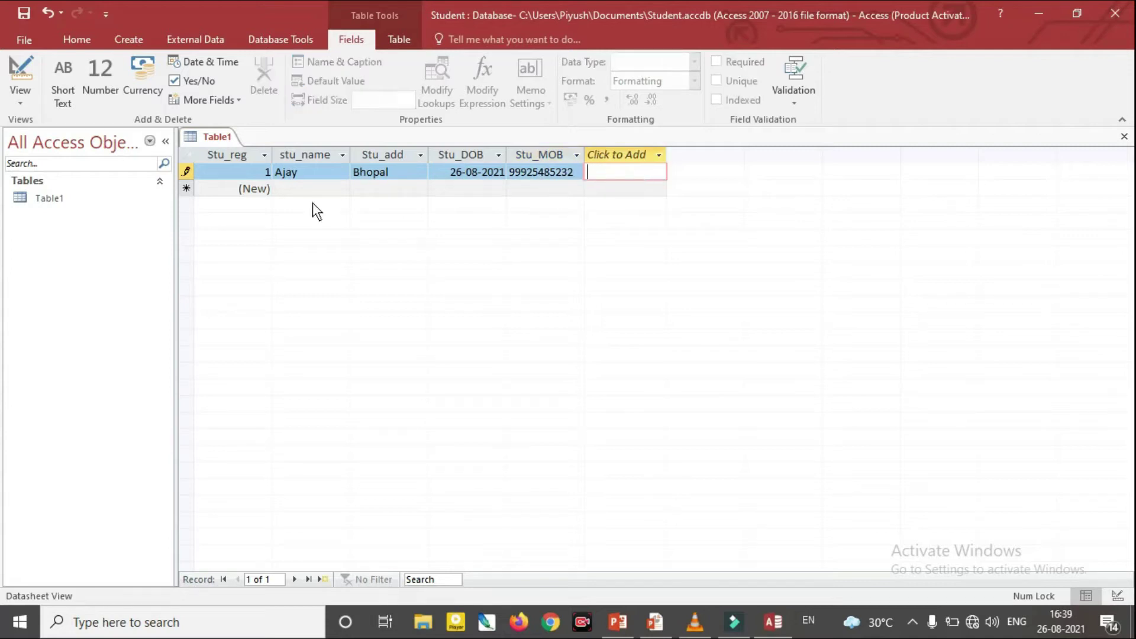
left_click(310, 187)
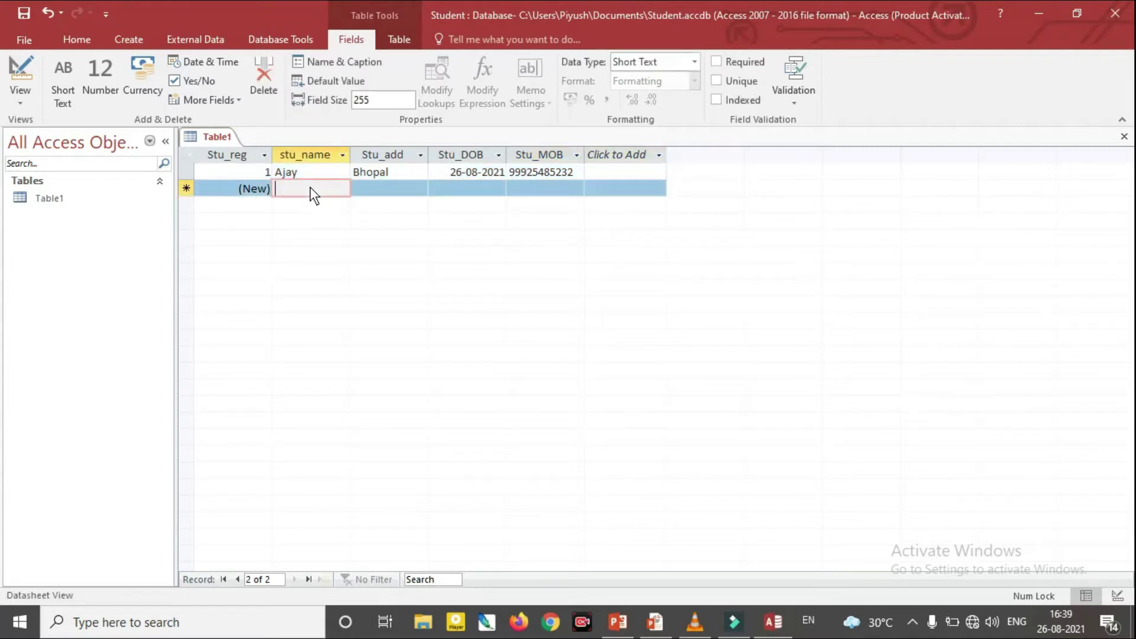
type("Vijay")
key("Tab")
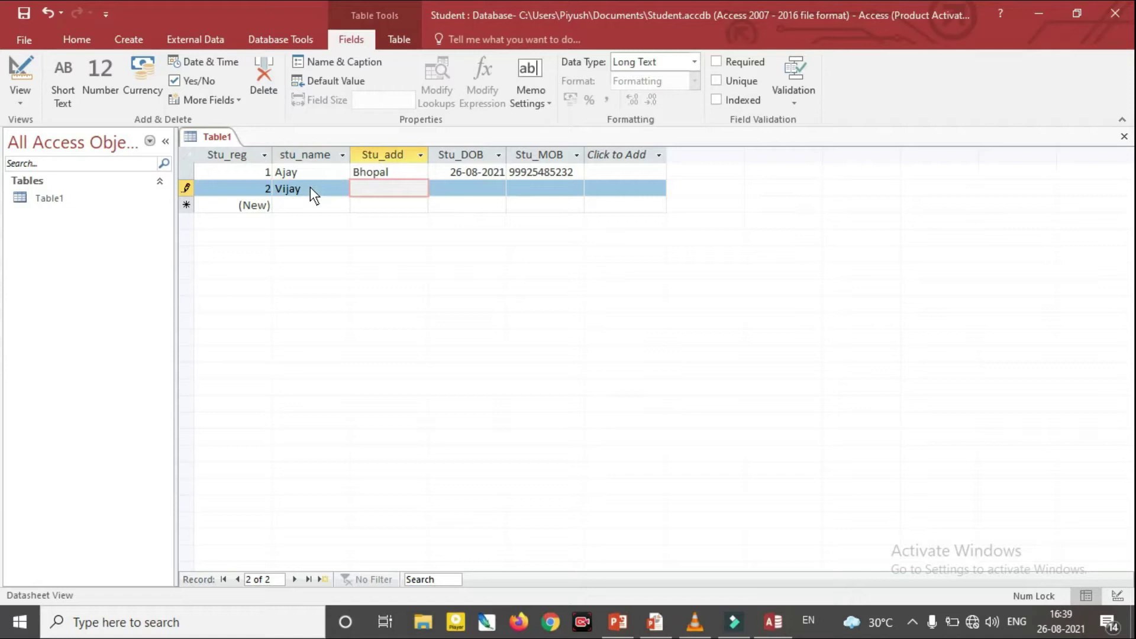
type("Indore")
key("Tab")
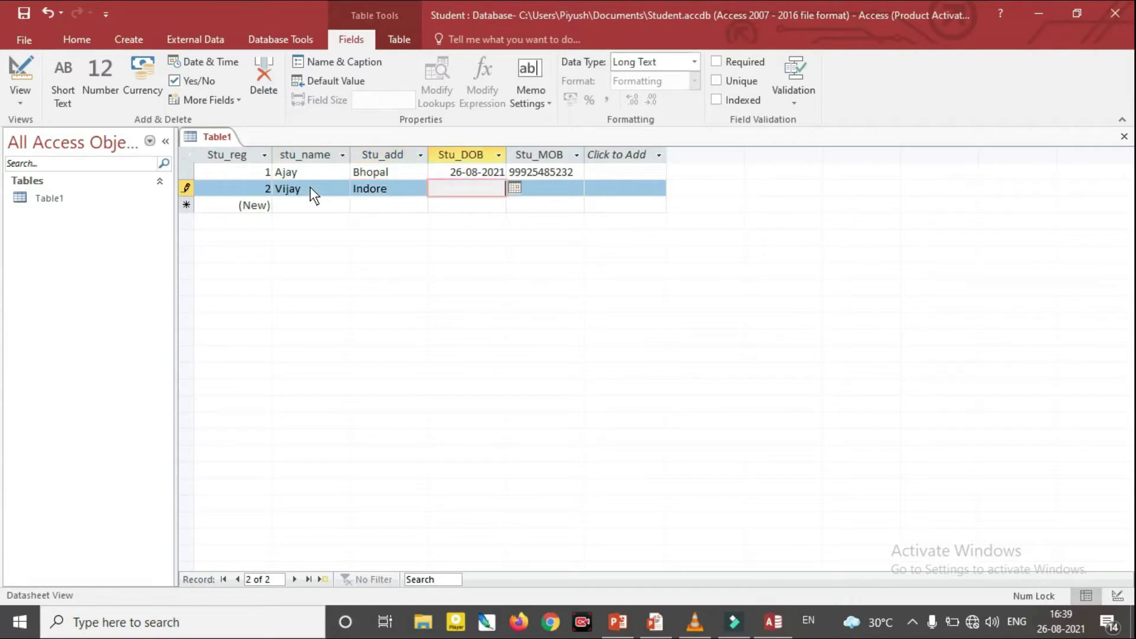
left_click(516, 189)
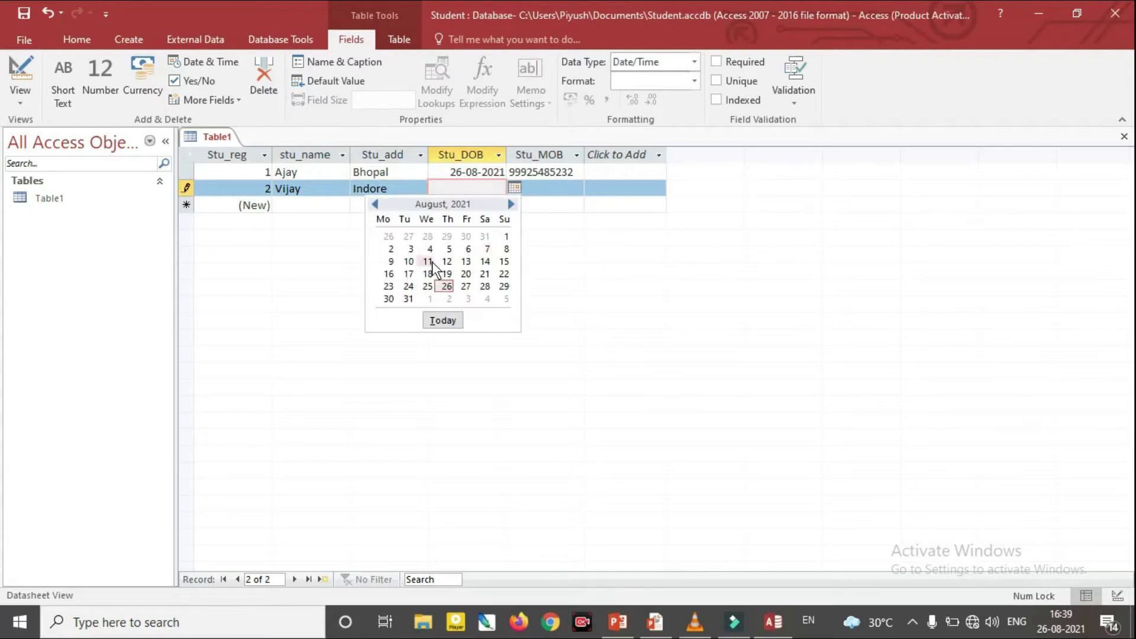
left_click(429, 253)
left_click(541, 190)
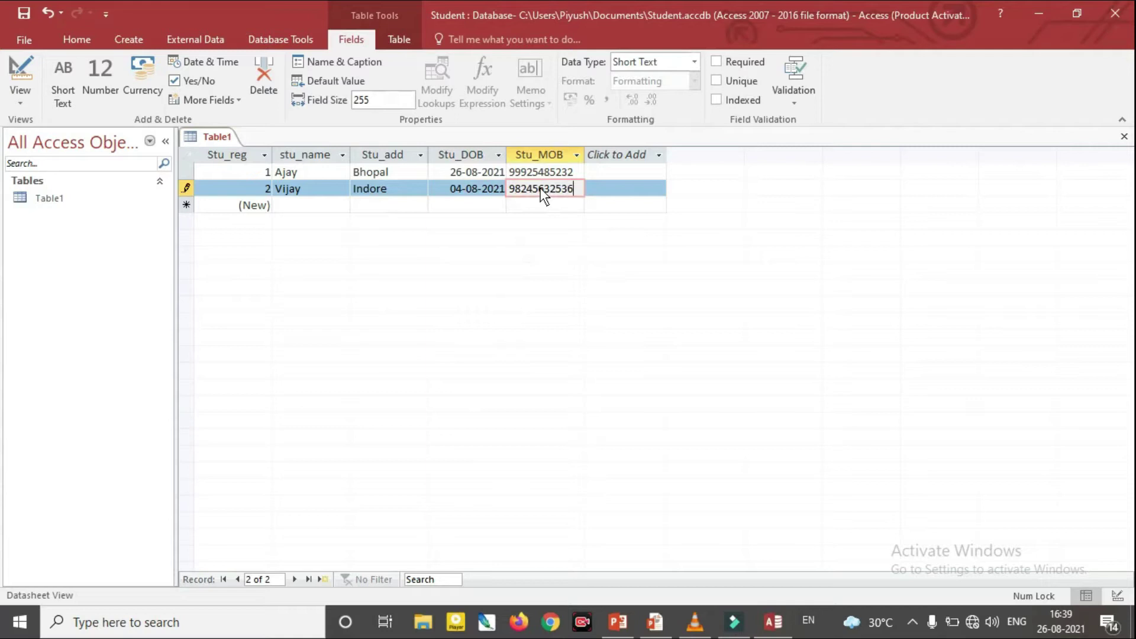
key("Tab")
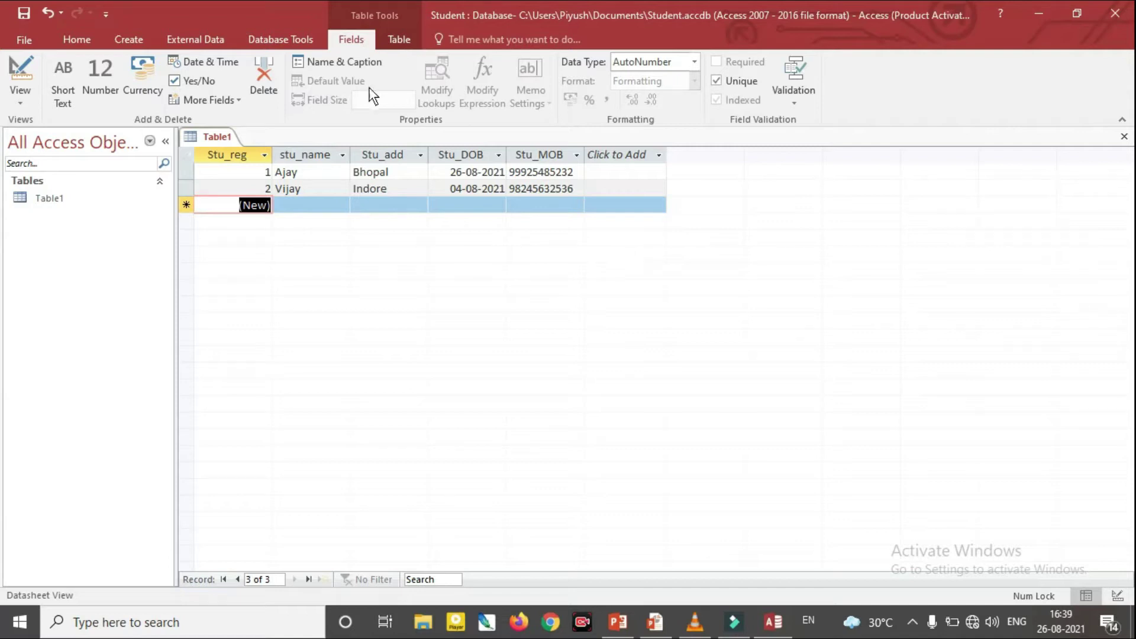
Save the table under the name Stu
left_click(23, 13)
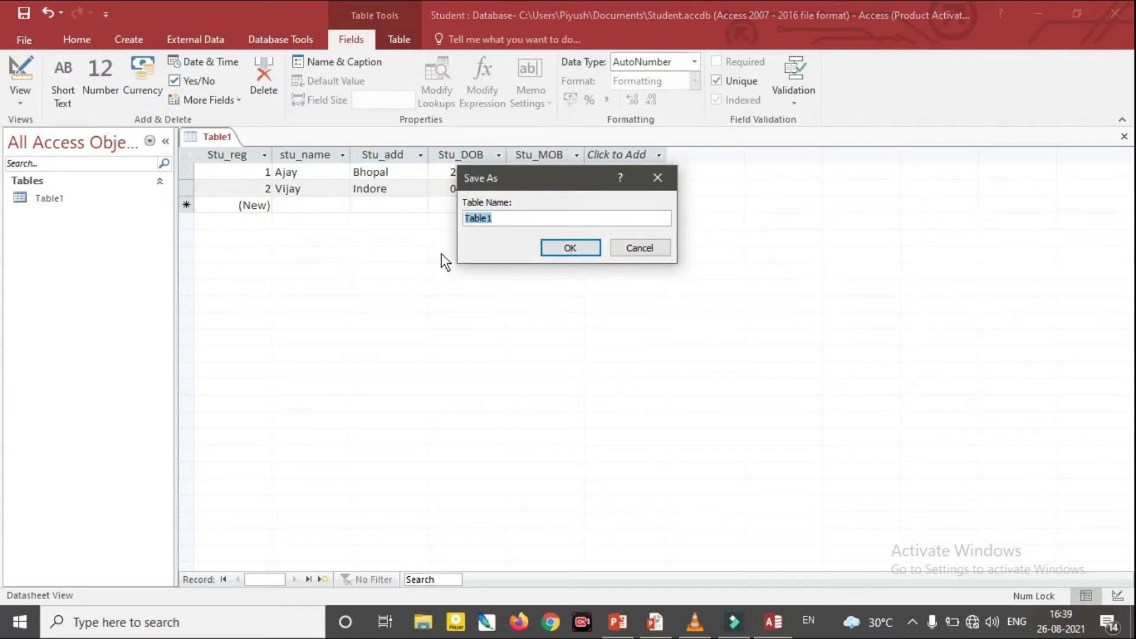
type("S")
type("u")
key("Return")
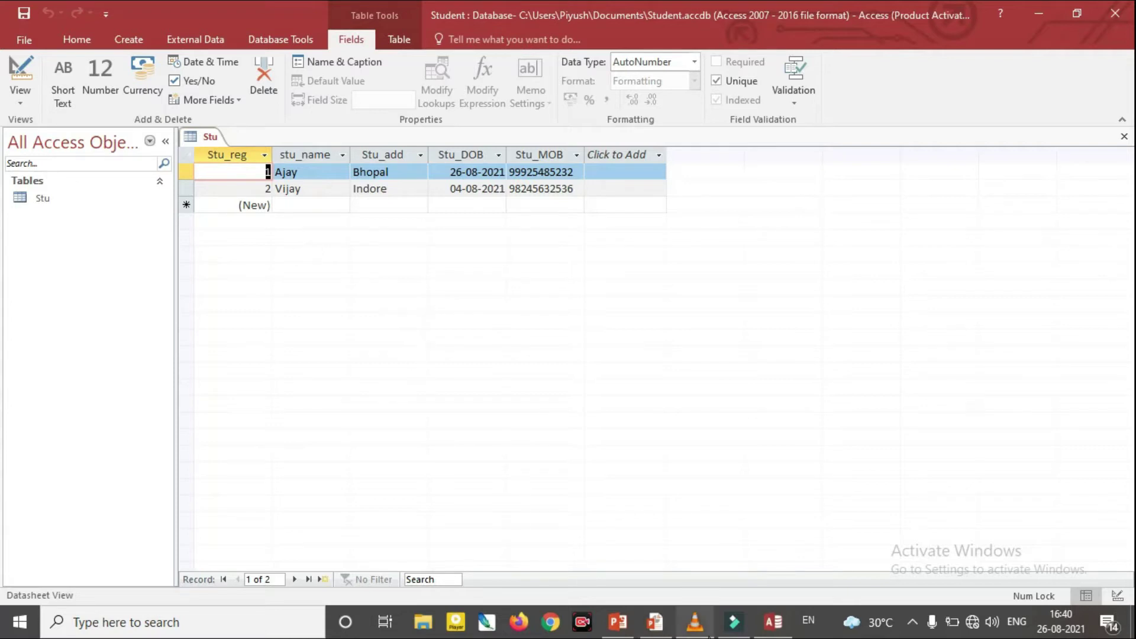
Page to the Table Creation in Access slide and underline the Datasheet View bullet in red
mouse_move(648, 632)
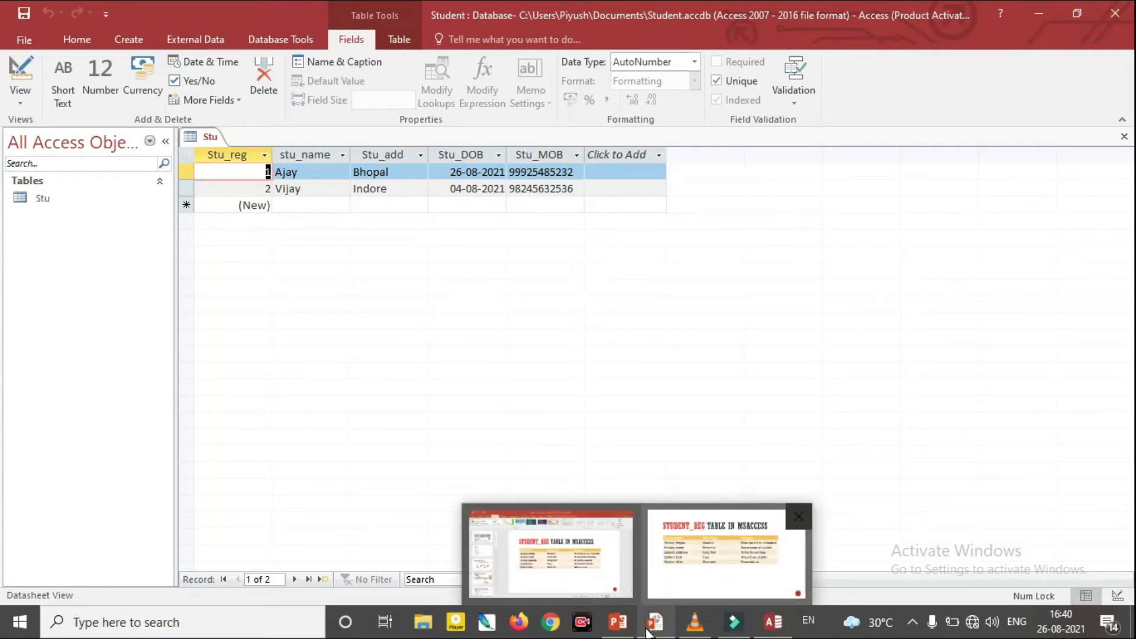
key("Right")
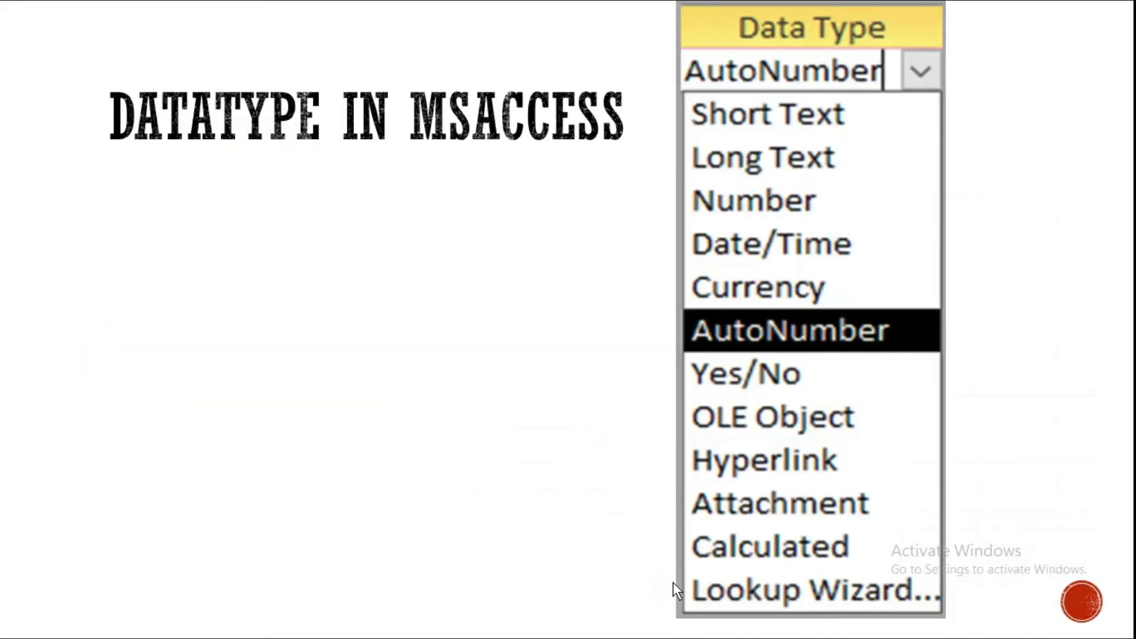
key("Right")
key("Left")
key("Left")
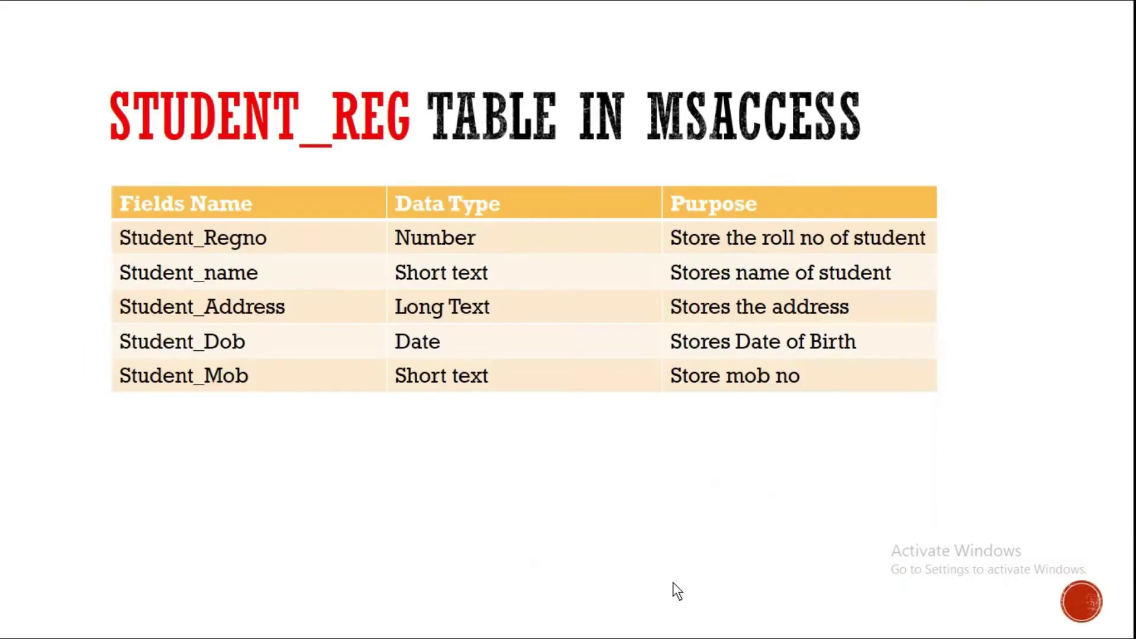
key("Left")
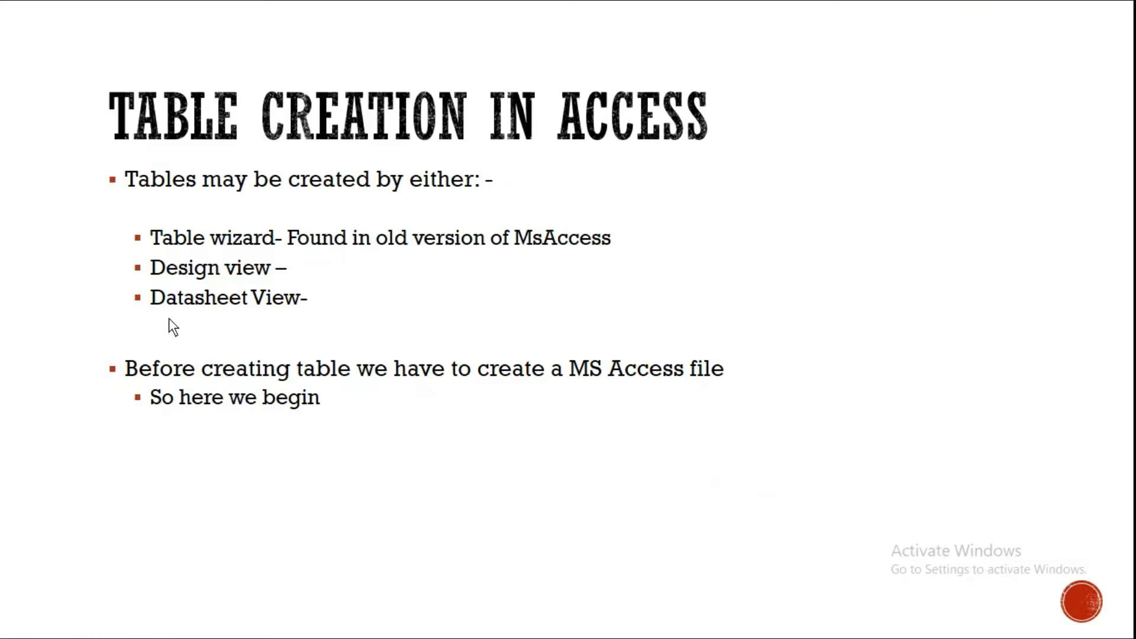
left_click_drag(169, 315, 294, 310)
left_click_drag(112, 282, 138, 265)
Switch back to the Access database showing the Stu table
key("alt+Tab")
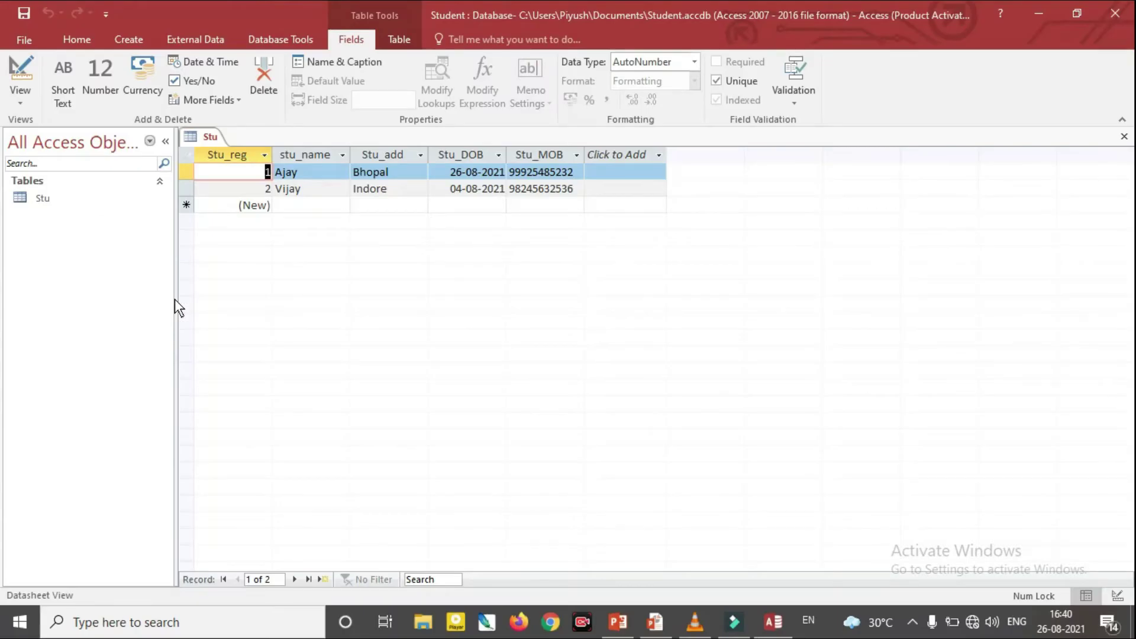
right_click(74, 264)
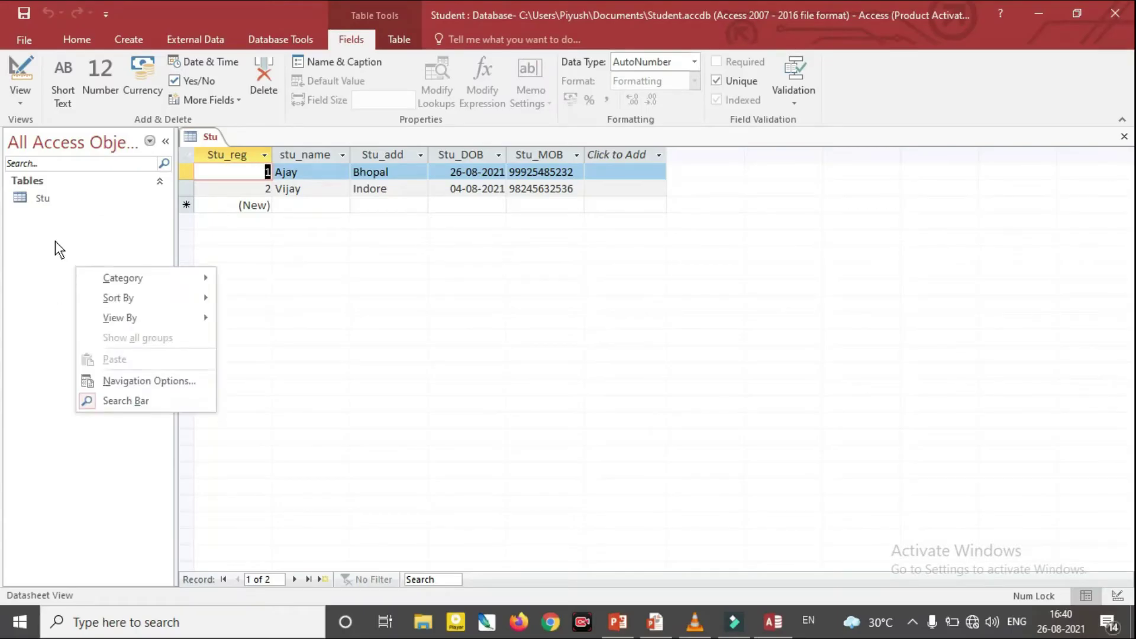
left_click(55, 241)
Create a new blank table from the Create ribbon
left_click(28, 44)
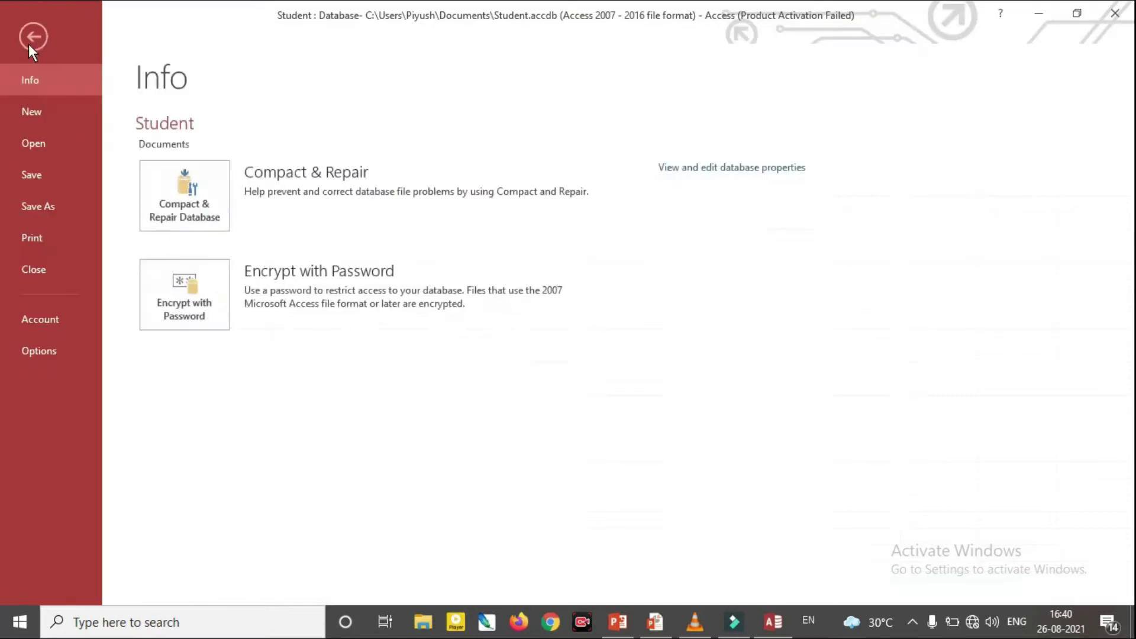
left_click(33, 39)
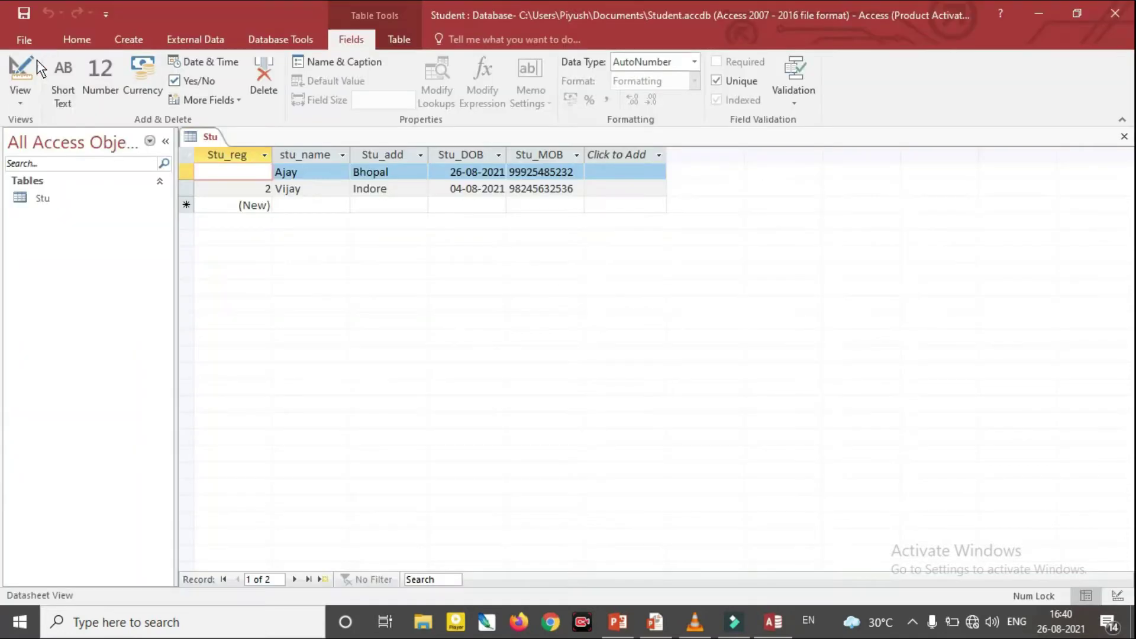
left_click(124, 41)
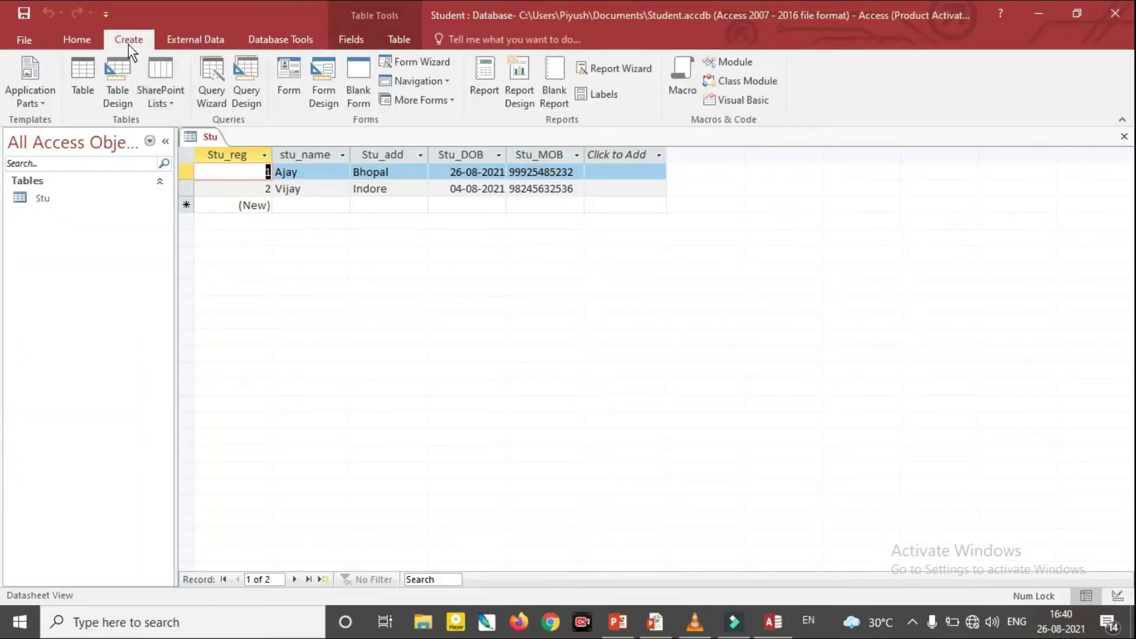
left_click(88, 86)
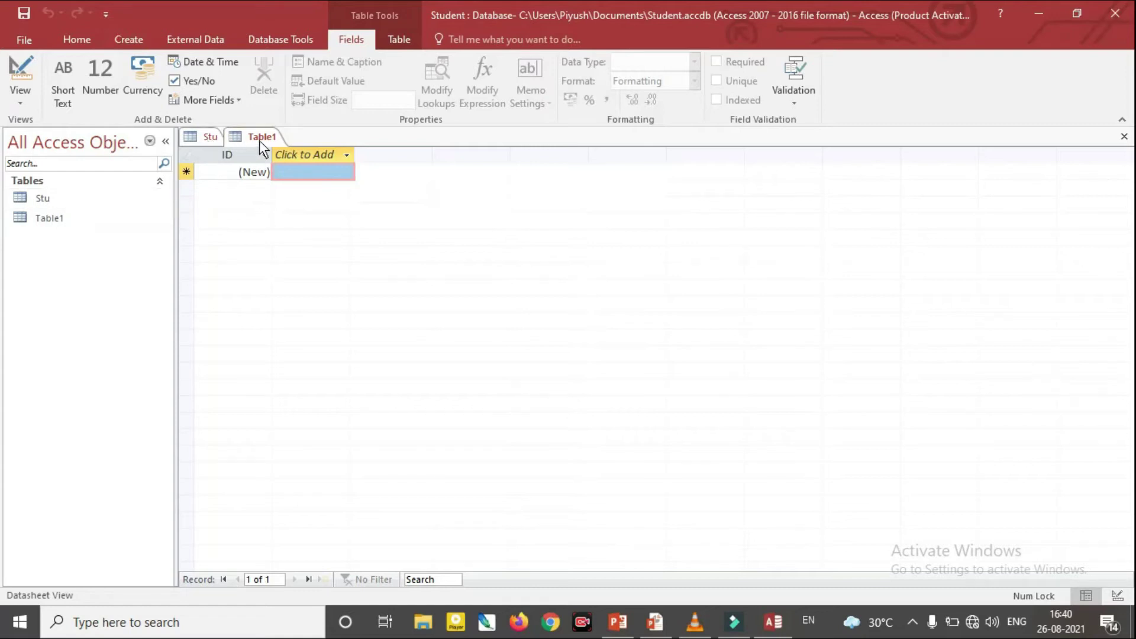
Select Table1 in the navigation pane and switch it to Design View
left_click(56, 218)
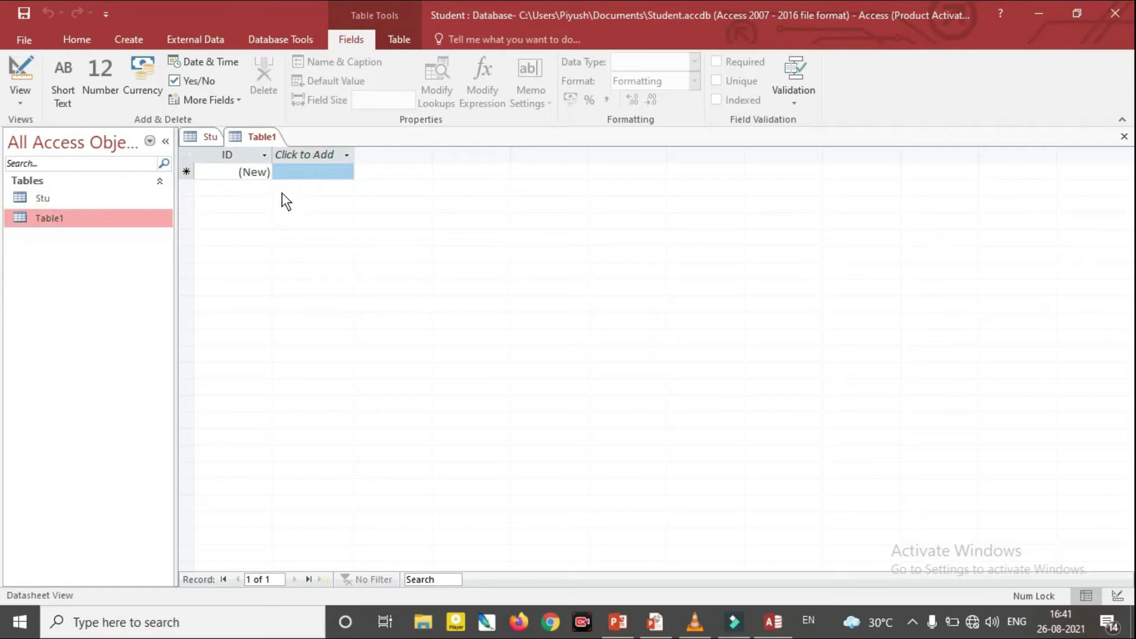
right_click(55, 222)
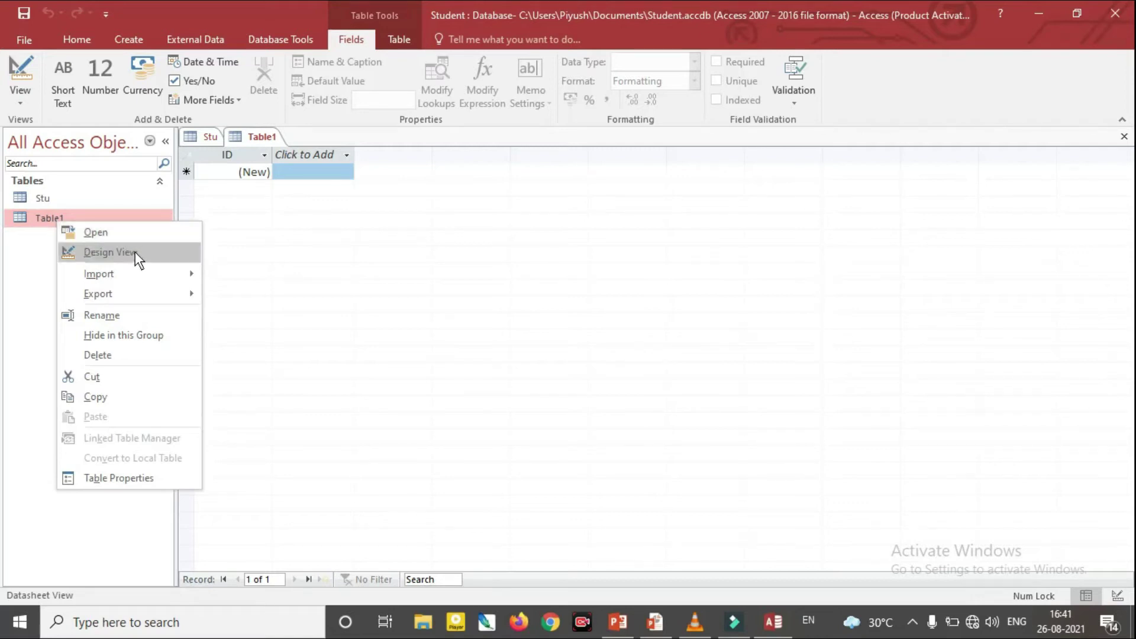
left_click(20, 102)
left_click(20, 102)
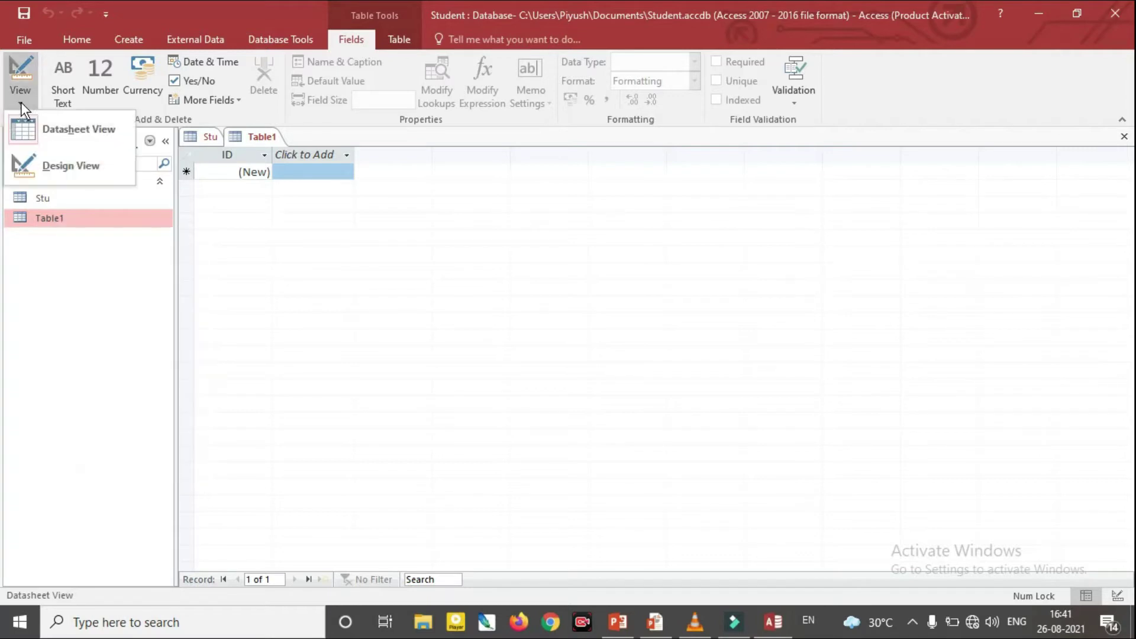
left_click(74, 166)
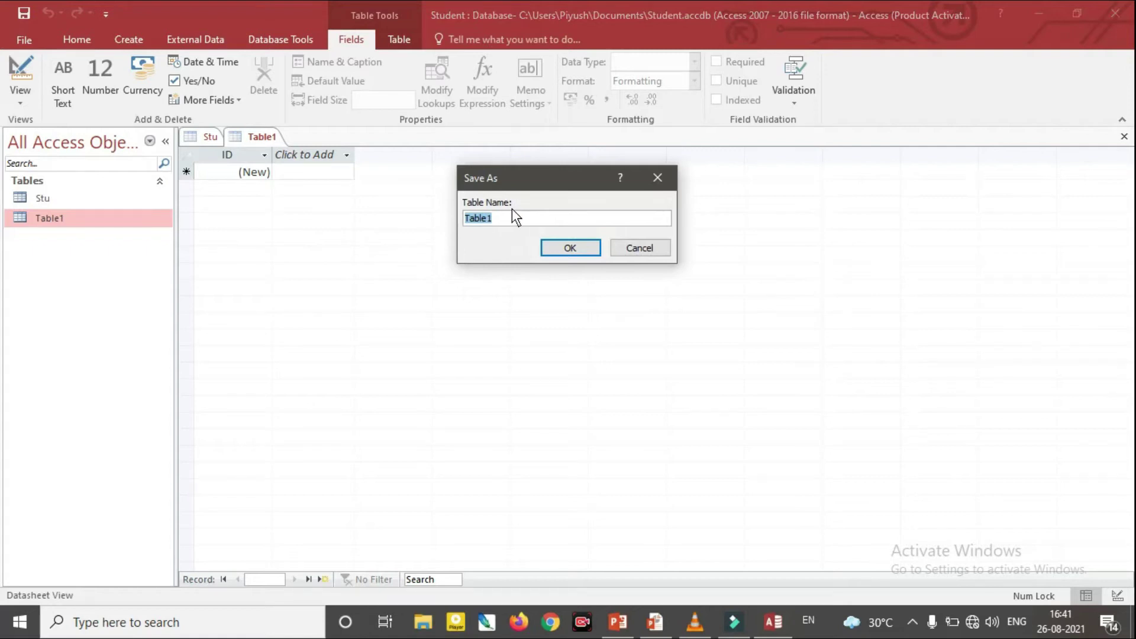
Enter stu_inf as the table name and confirm with OK
type("stu_inf")
left_click(570, 247)
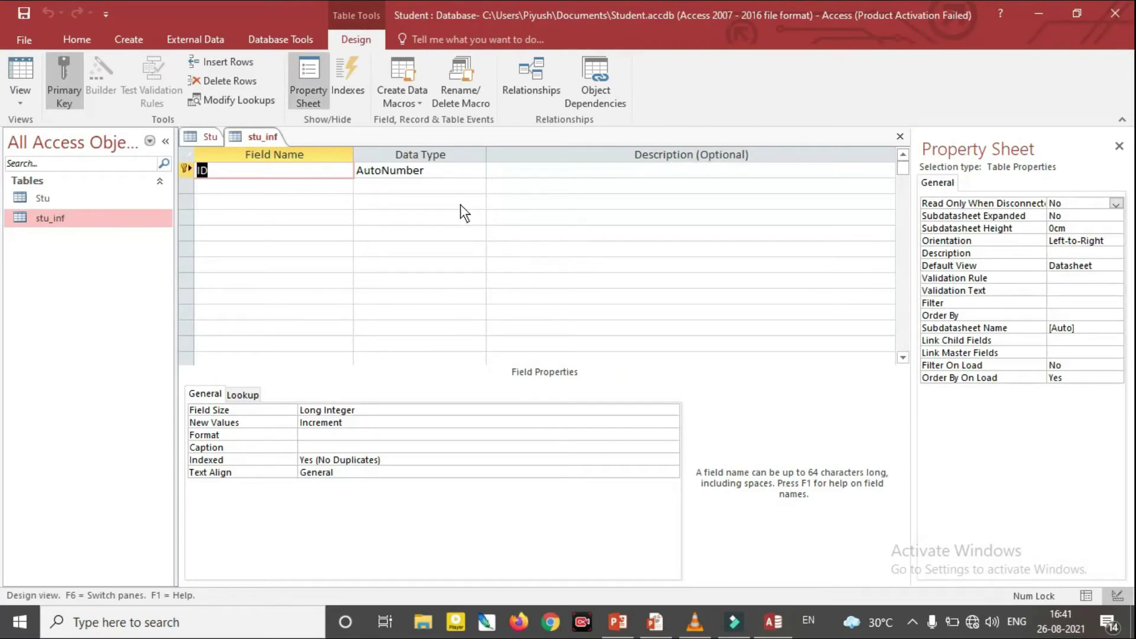
Rename ID to Stu_Reg as a Number field and add StU_name as Short Text
key("BackSpace")
type("Stu_Reg")
key("Tab")
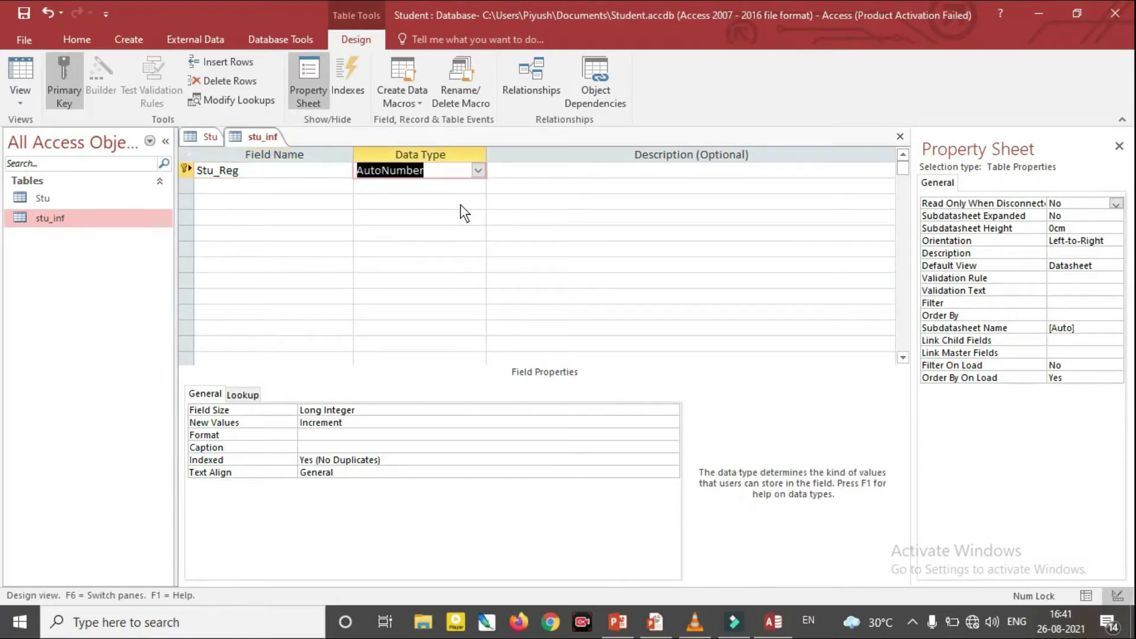
left_click(479, 171)
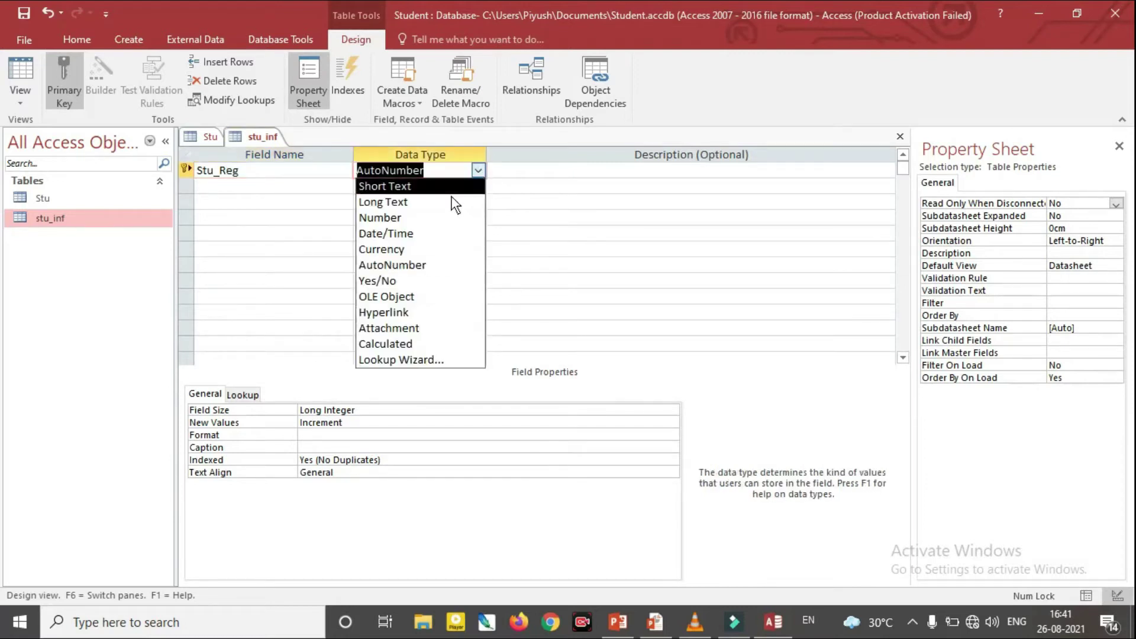
left_click(434, 217)
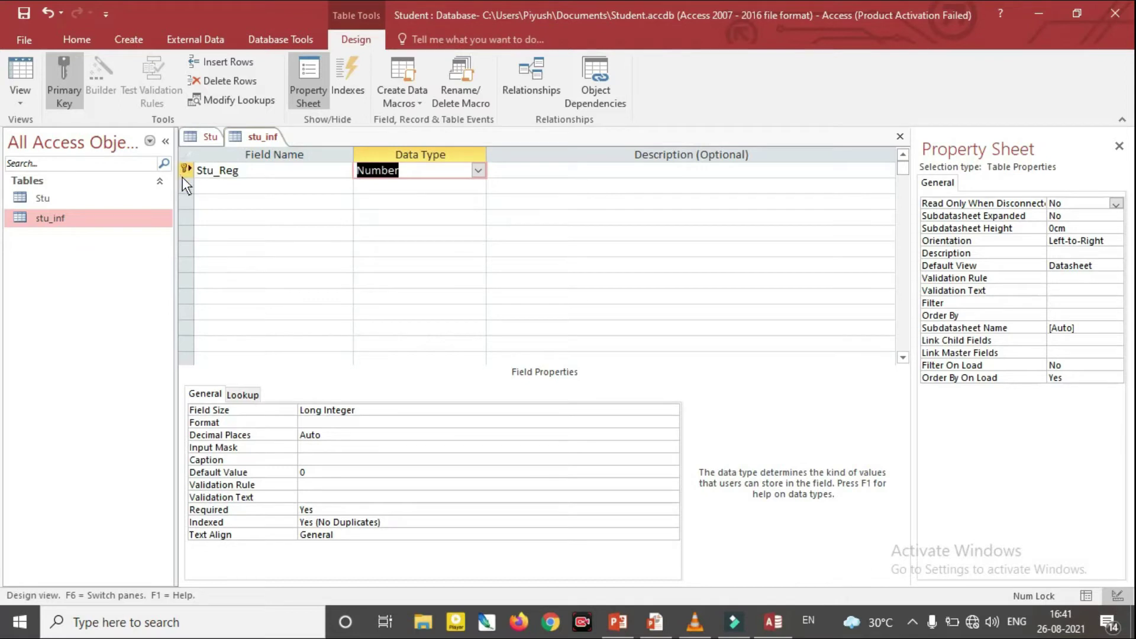
left_click(202, 181)
type("St")
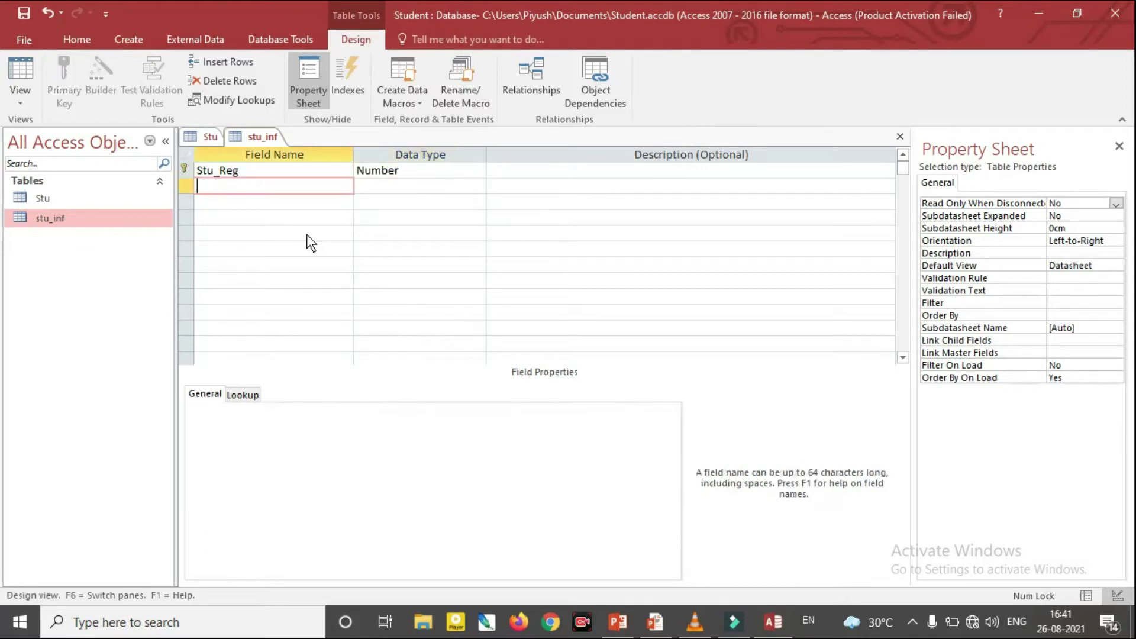
type("U_name")
key("Tab")
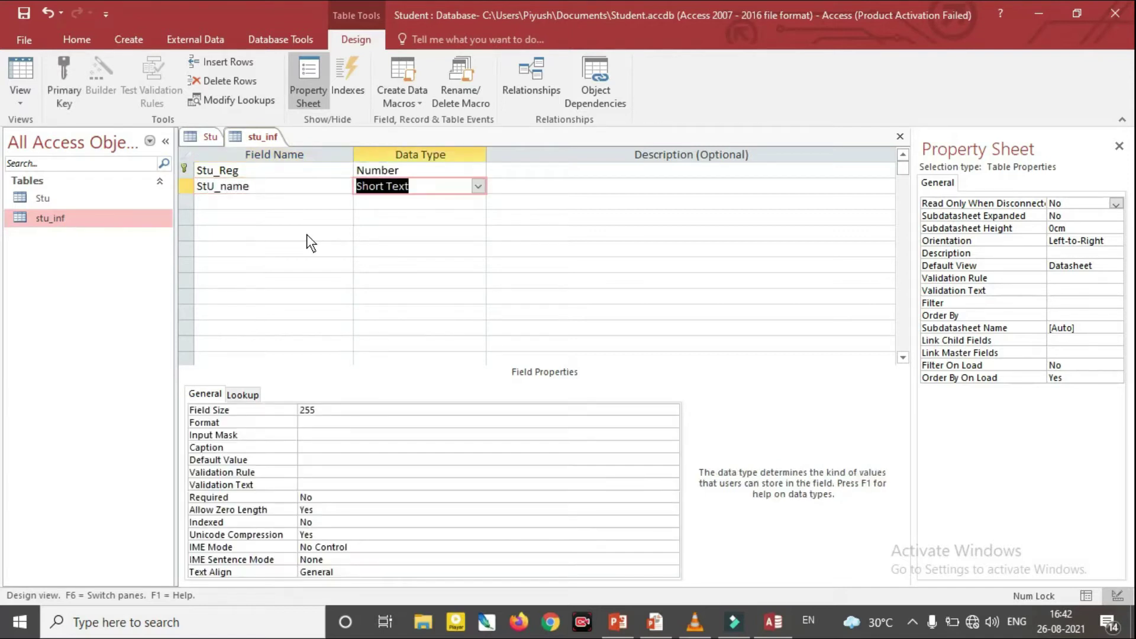
left_click(478, 187)
left_click(478, 187)
Add Stu_Address as a Long Text field and Stu_dob as a Date/Time field
left_click(299, 205)
type("Stu_name")
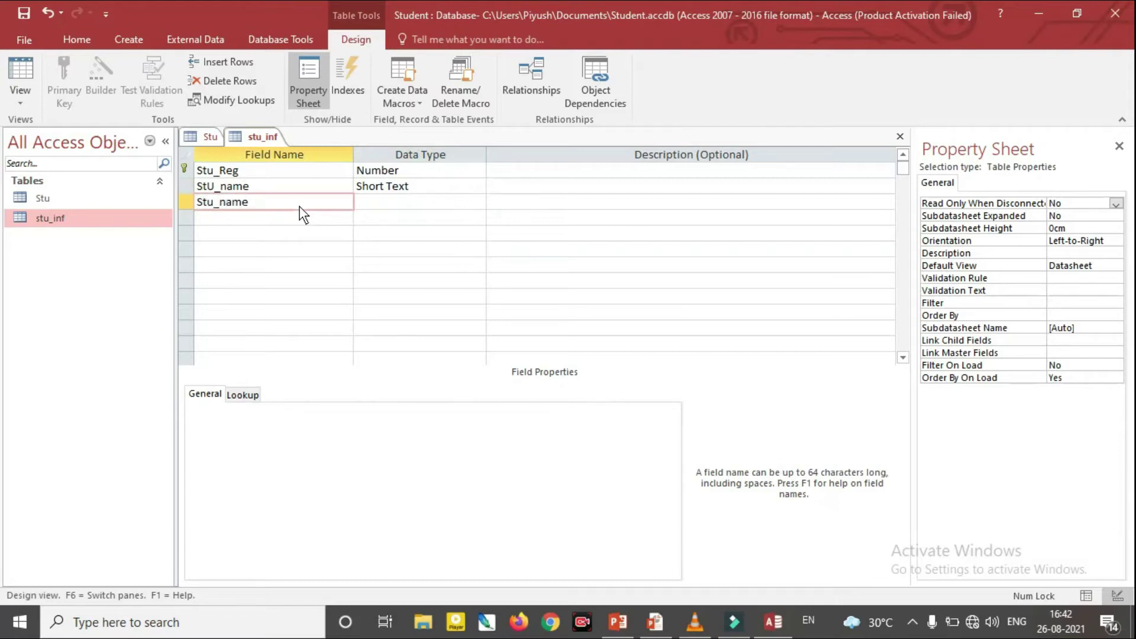
key("BackSpace")
key("BackSpace")
key("BackSpace")
key("BackSpace")
type("Address")
key("Tab")
left_click(474, 204)
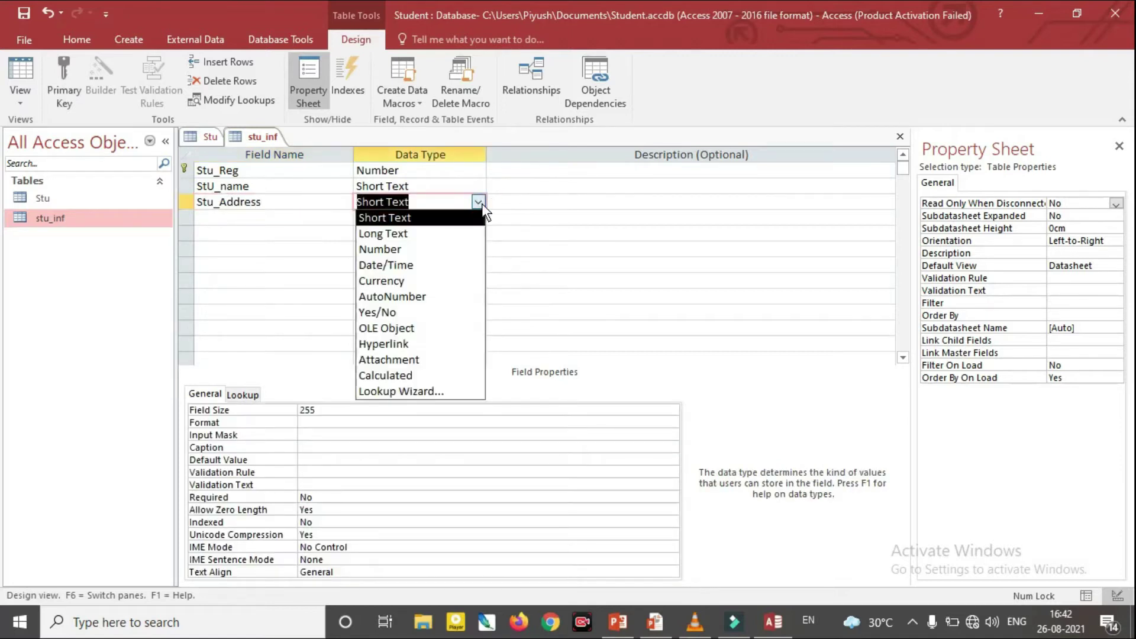
left_click(421, 237)
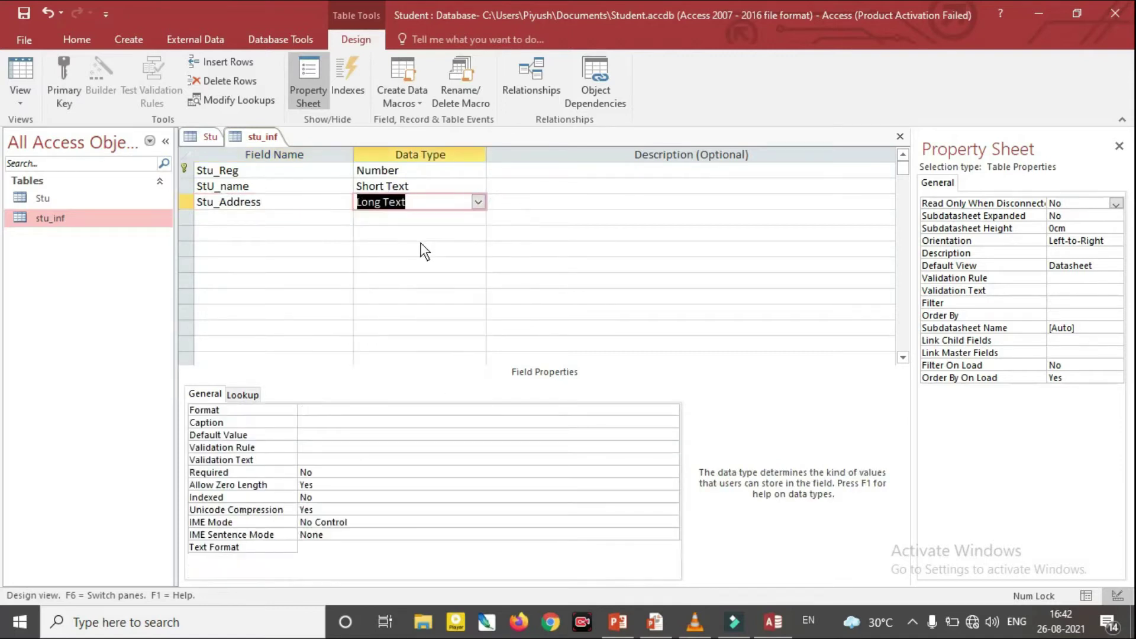
left_click(286, 219)
type("St")
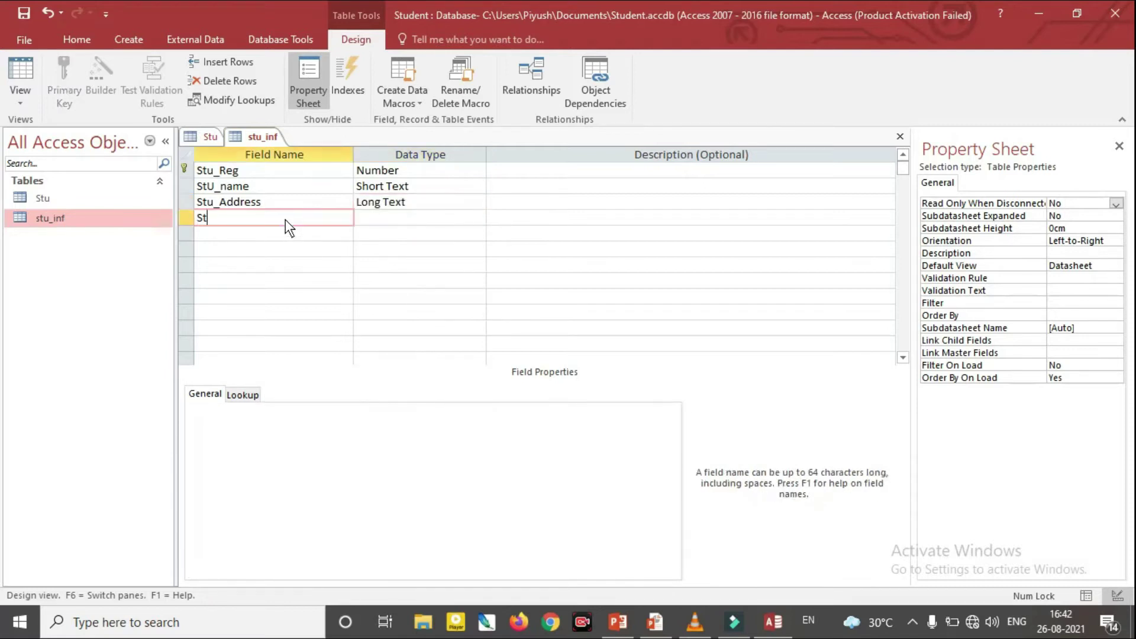
type("u_dob")
key("Tab")
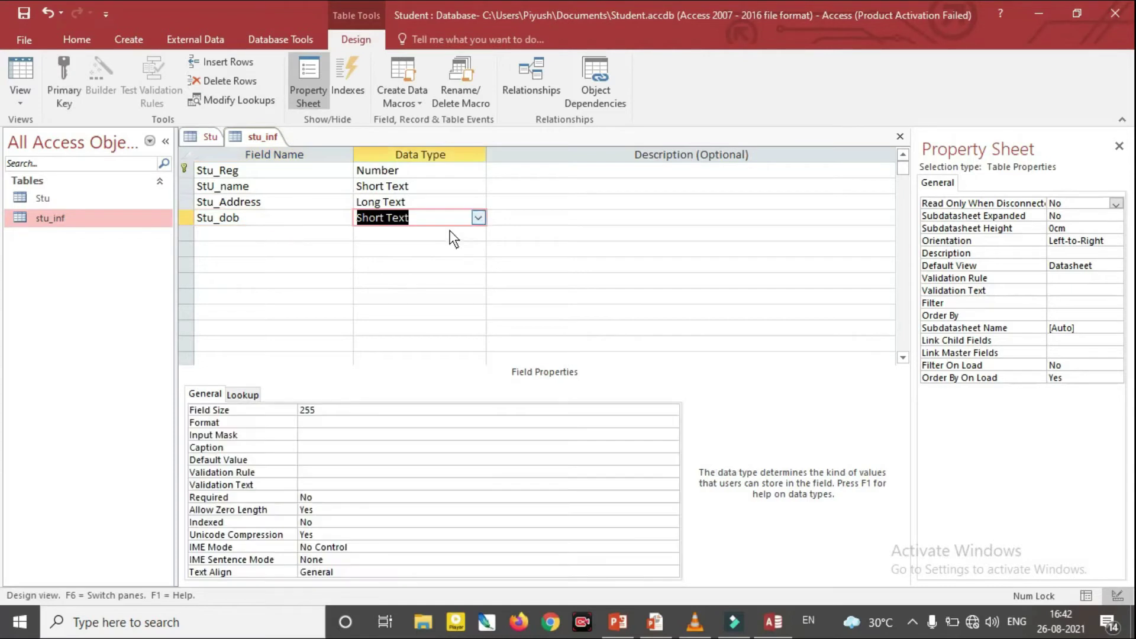
left_click(478, 218)
left_click(442, 278)
Add Stu_MOB as a Short Text field and close the stu_inf design
left_click(289, 239)
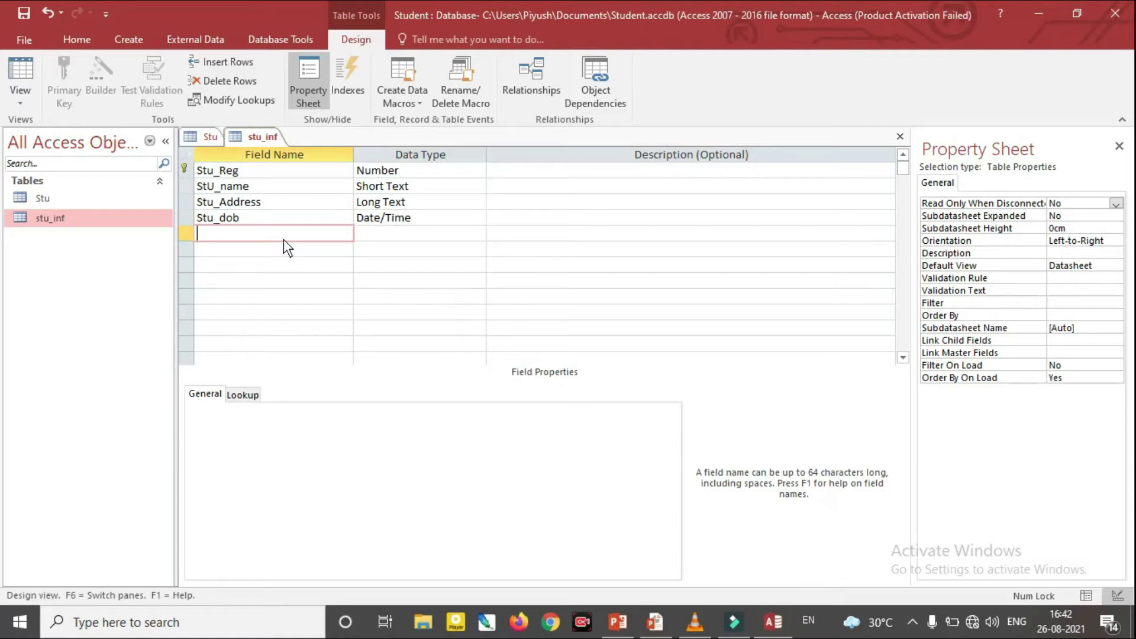
type("Stu_MOB")
key("Tab")
left_click(478, 233)
left_click(478, 234)
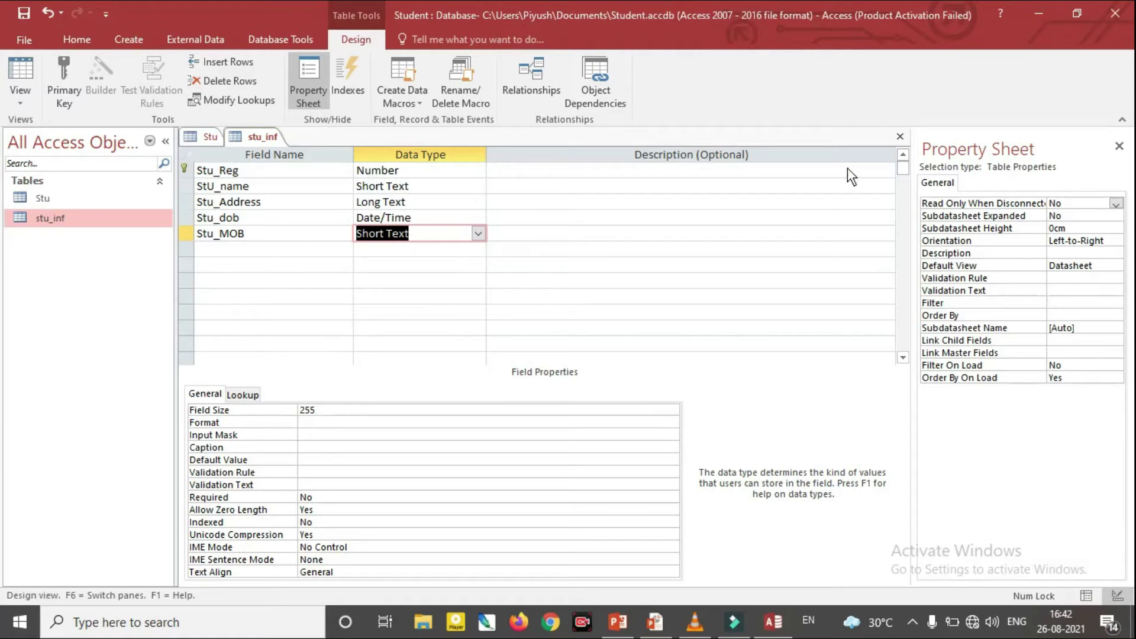
left_click(900, 137)
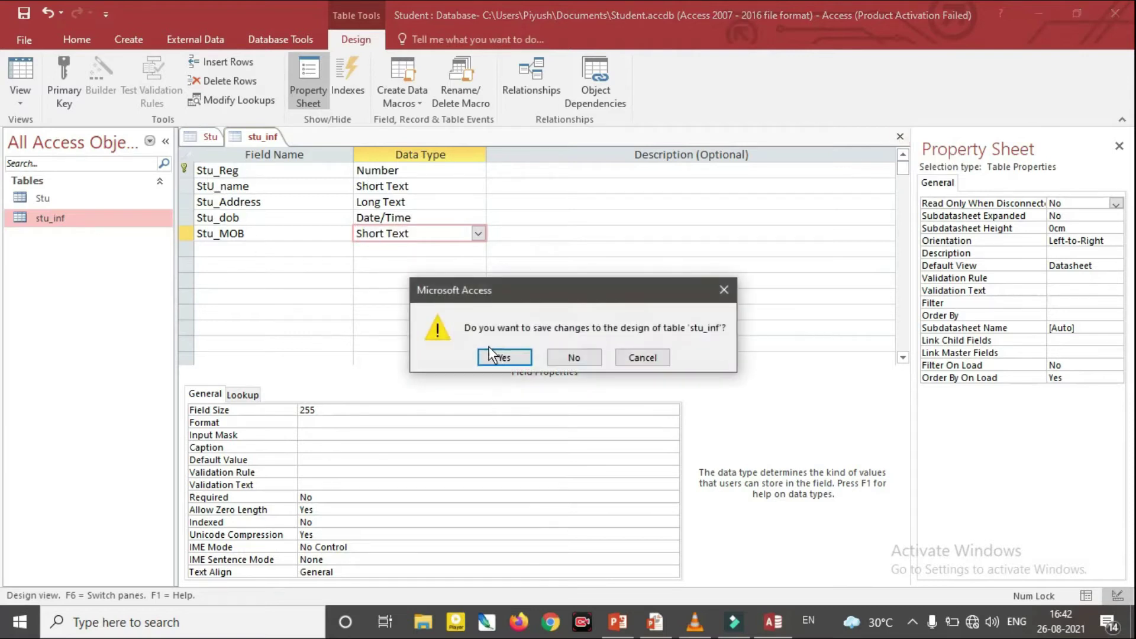
Save the design, open stu_inf, and enter a record with birth date 12-08-2021 and mobile number
left_click(509, 358)
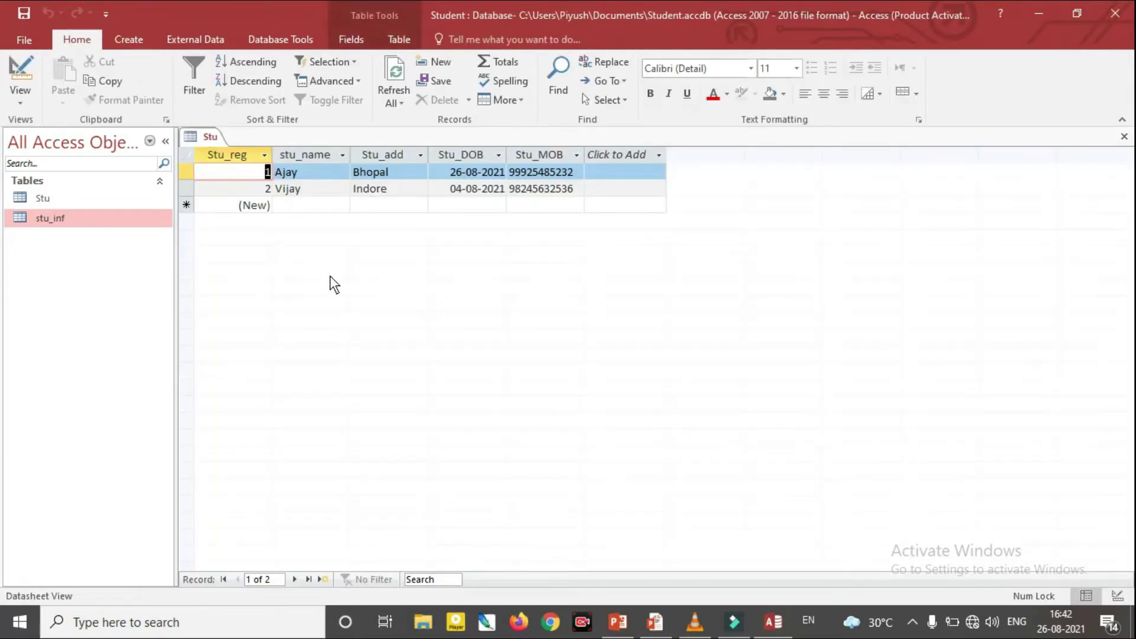
double_click(61, 220)
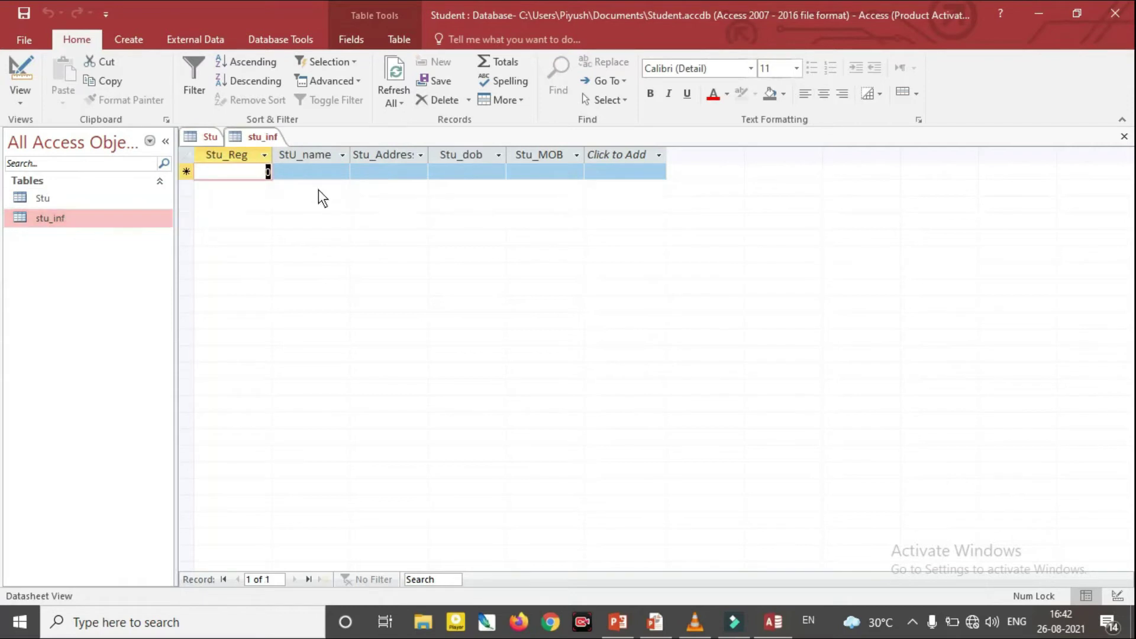
key("Tab")
type("n")
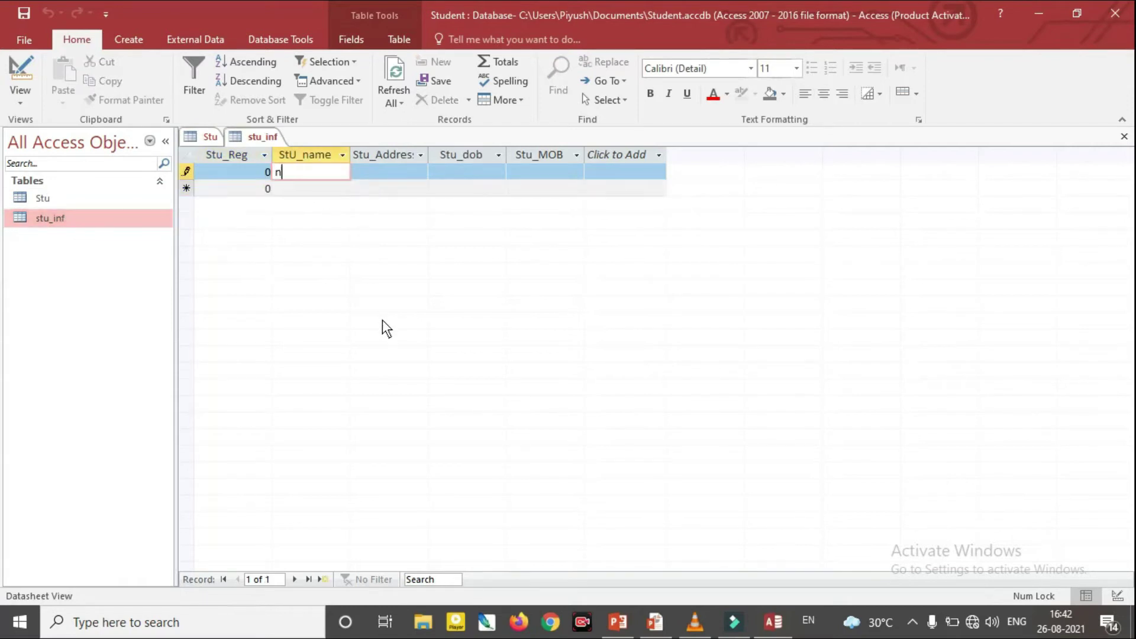
type("amad")
key("Tab")
type("sdsda")
key("Tab")
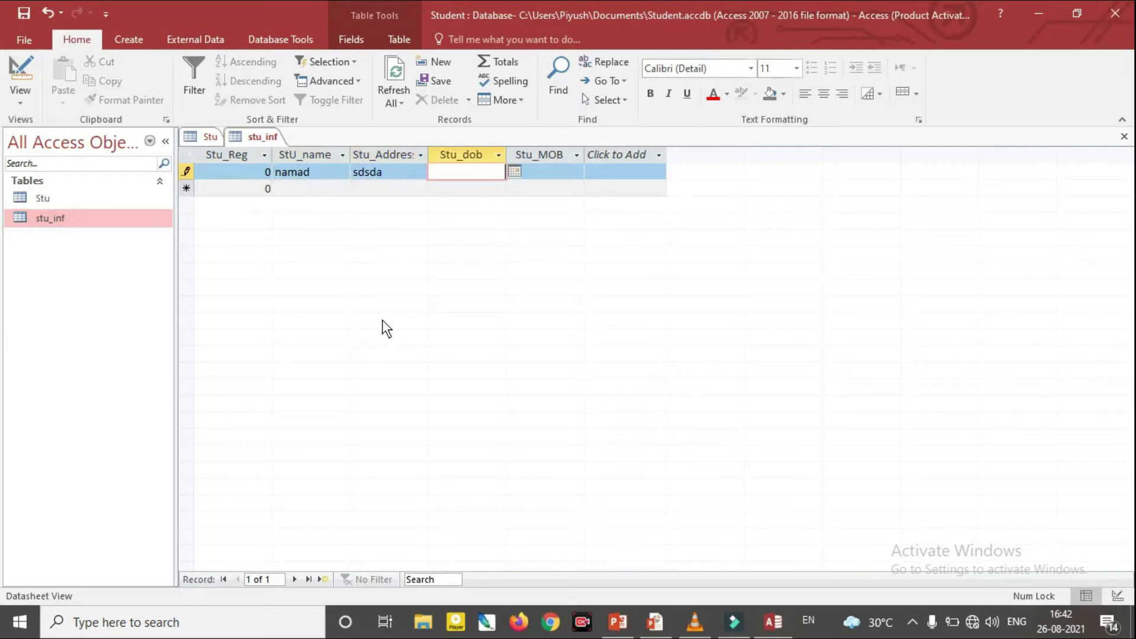
left_click(514, 171)
left_click(455, 242)
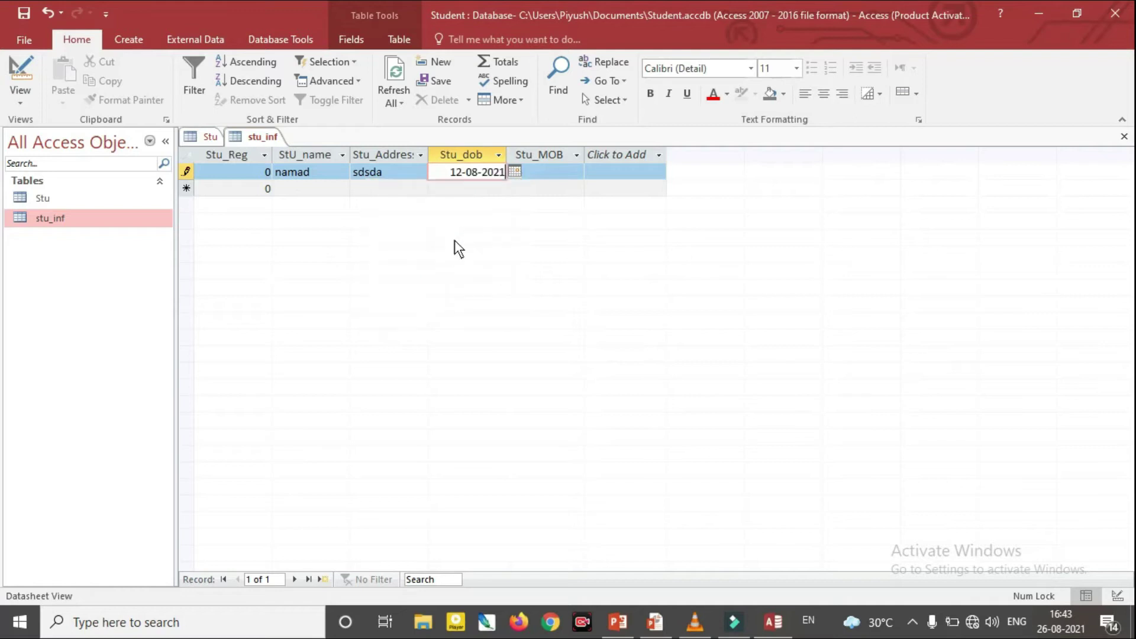
left_click(544, 175)
type("94545454")
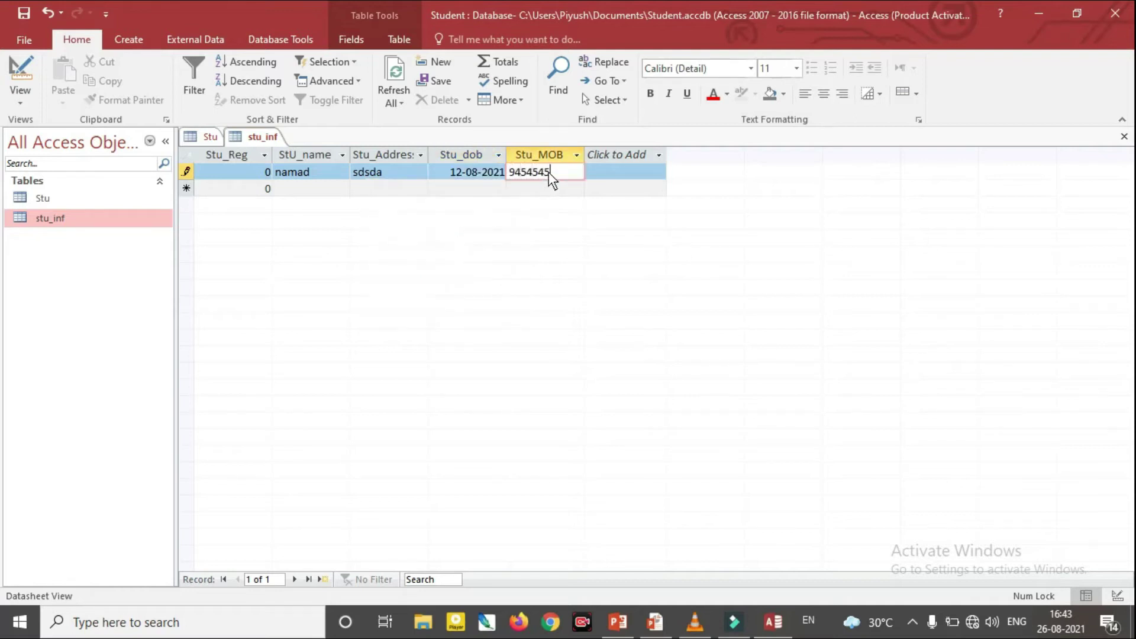
Start a second record with a name and an address
left_click(310, 189)
type("sadsd")
key("Tab")
type("ssds")
key("Tab")
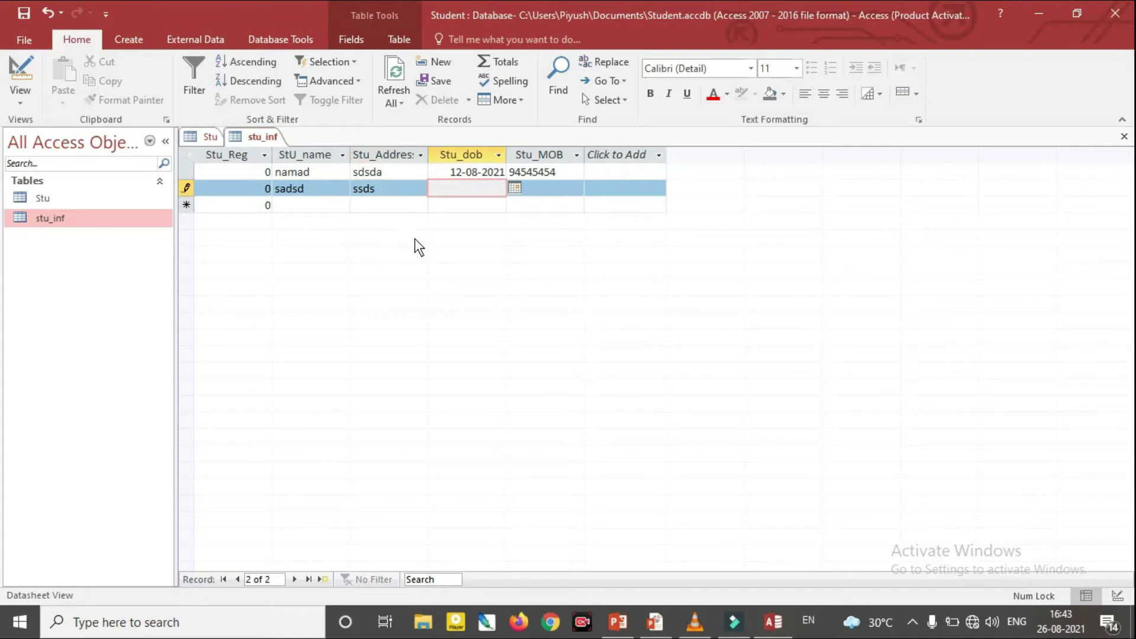
Bring up the PowerPoint slideshow and advance to the Student_Reg Table in MSAccess slide
mouse_move(731, 628)
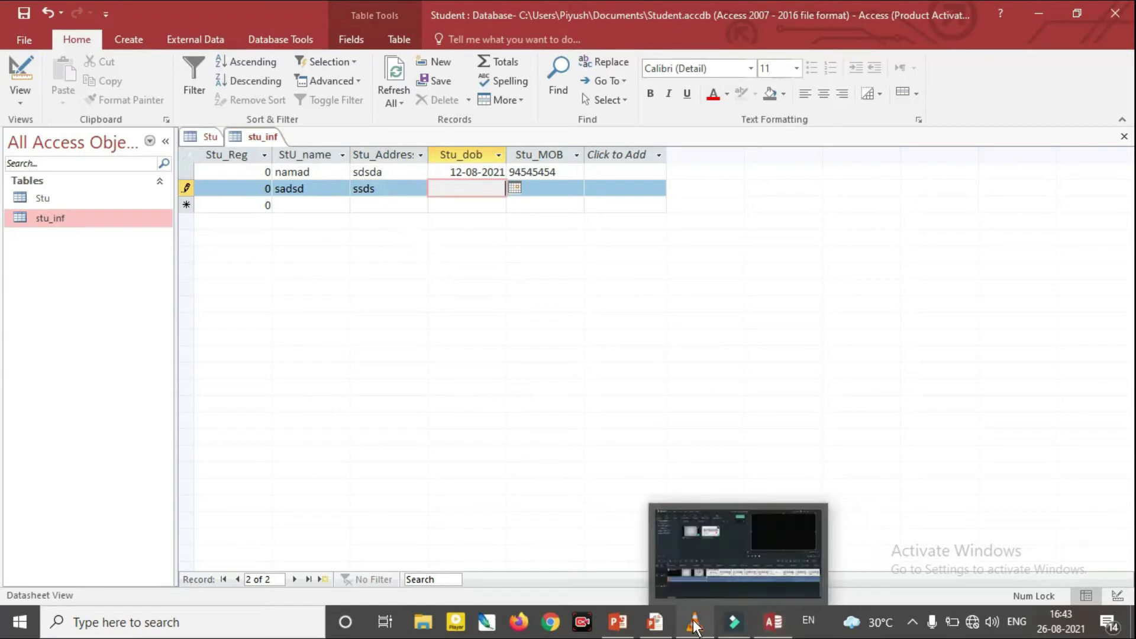
mouse_move(654, 621)
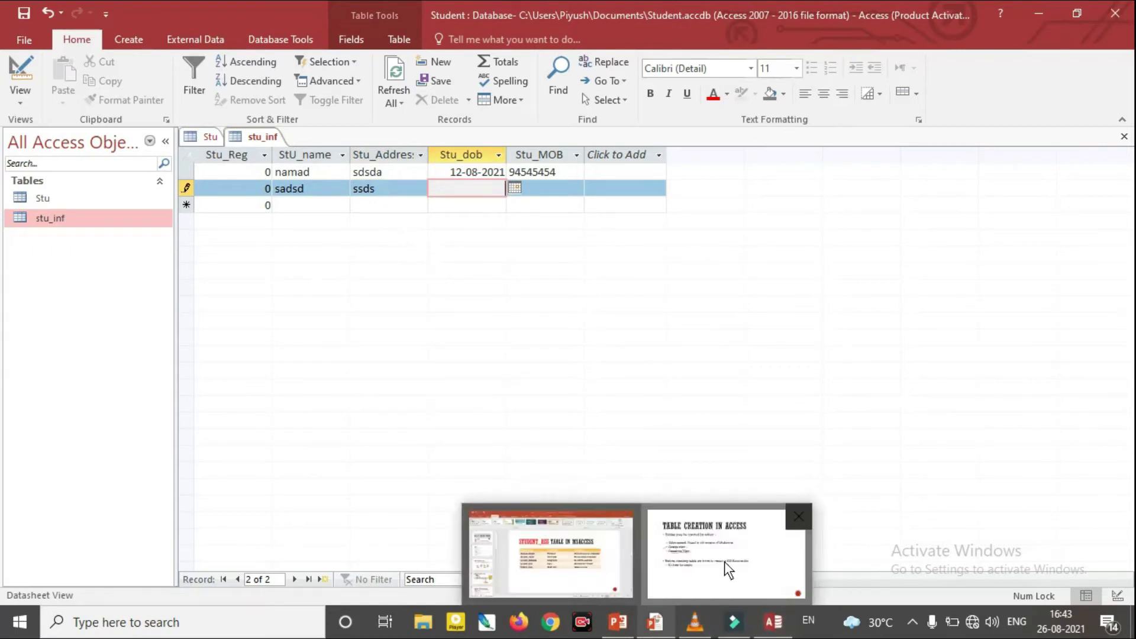
left_click(724, 562)
key("Right")
key("Right")
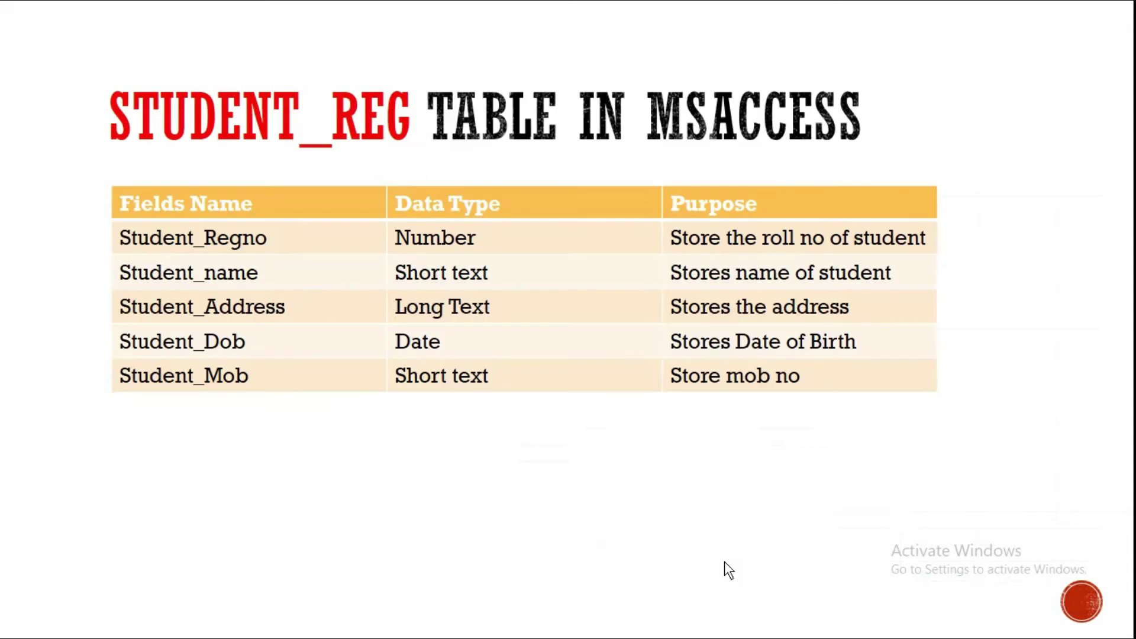
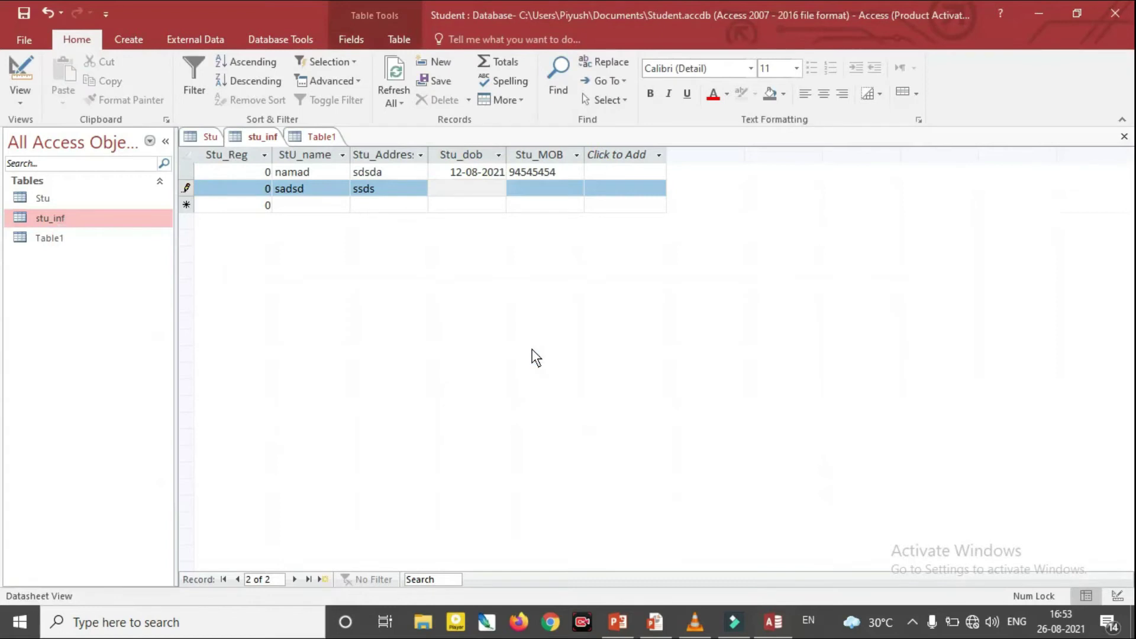
Select the Stu table in the Navigation Pane and bring up its context menu
left_click(42, 200)
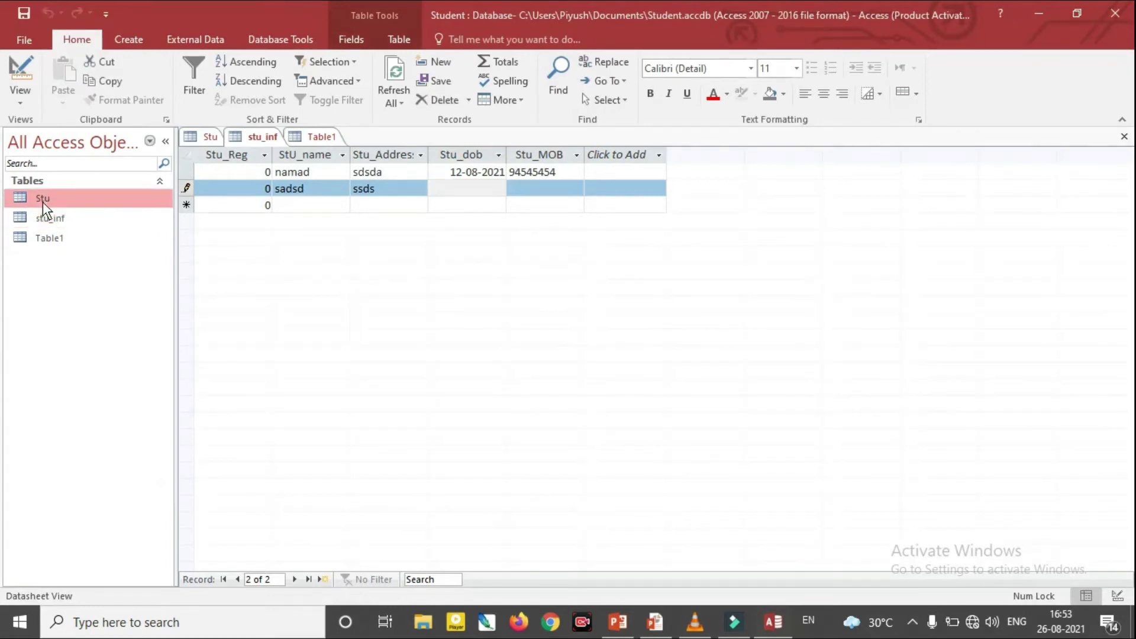
right_click(44, 200)
In Stu's Design View, add a new stu_age field with the Number data type
left_click(78, 229)
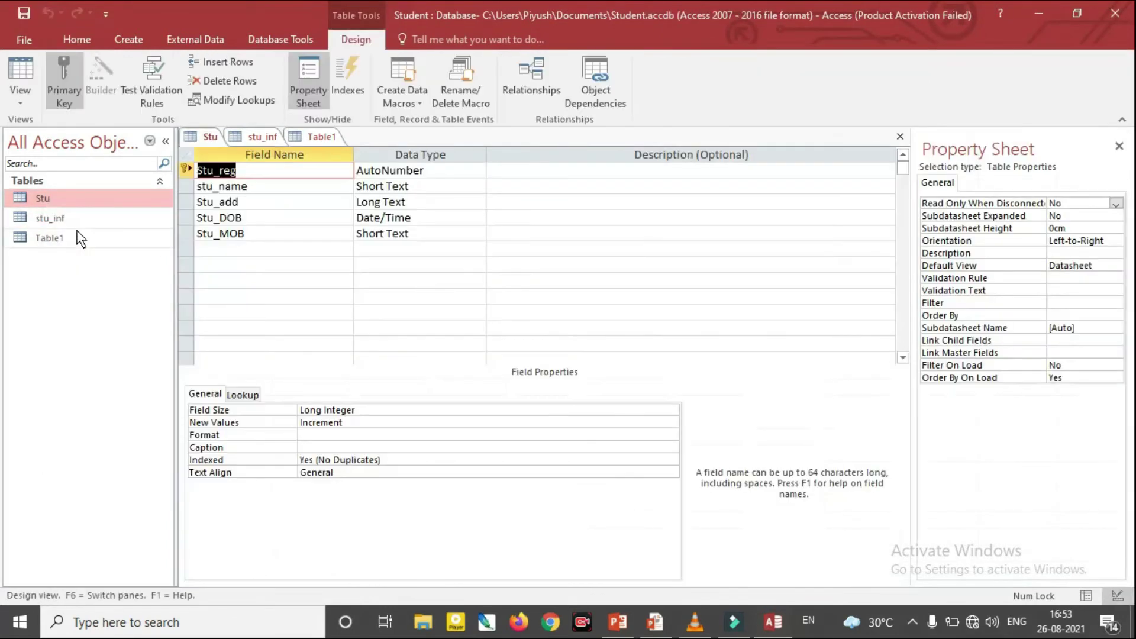
left_click(236, 252)
type("stu_age")
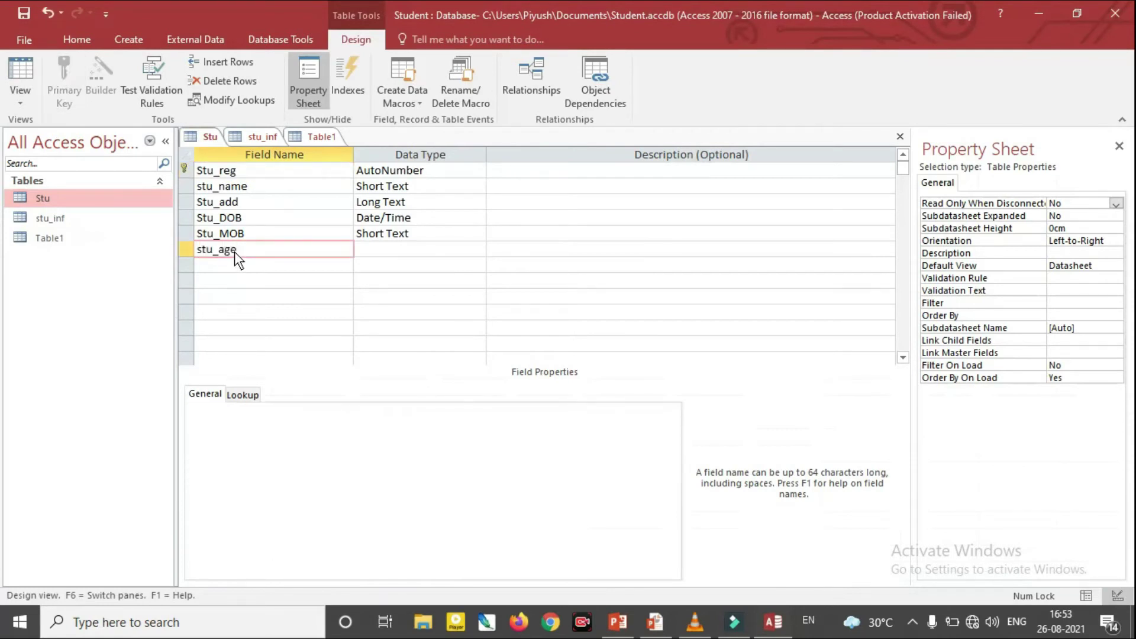
key("Tab")
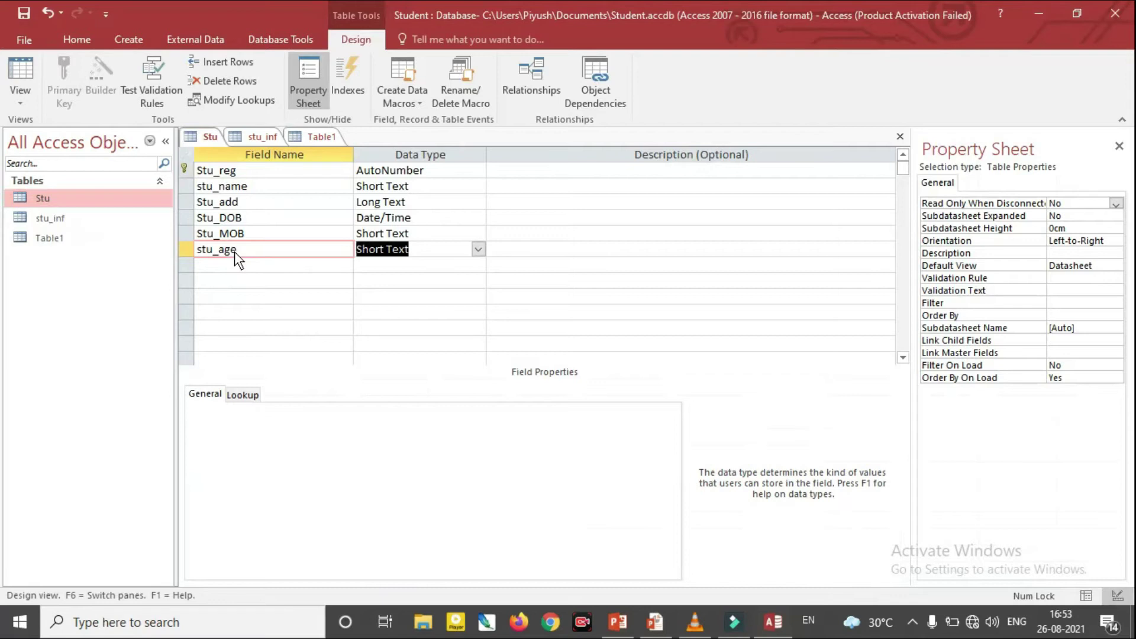
left_click(477, 249)
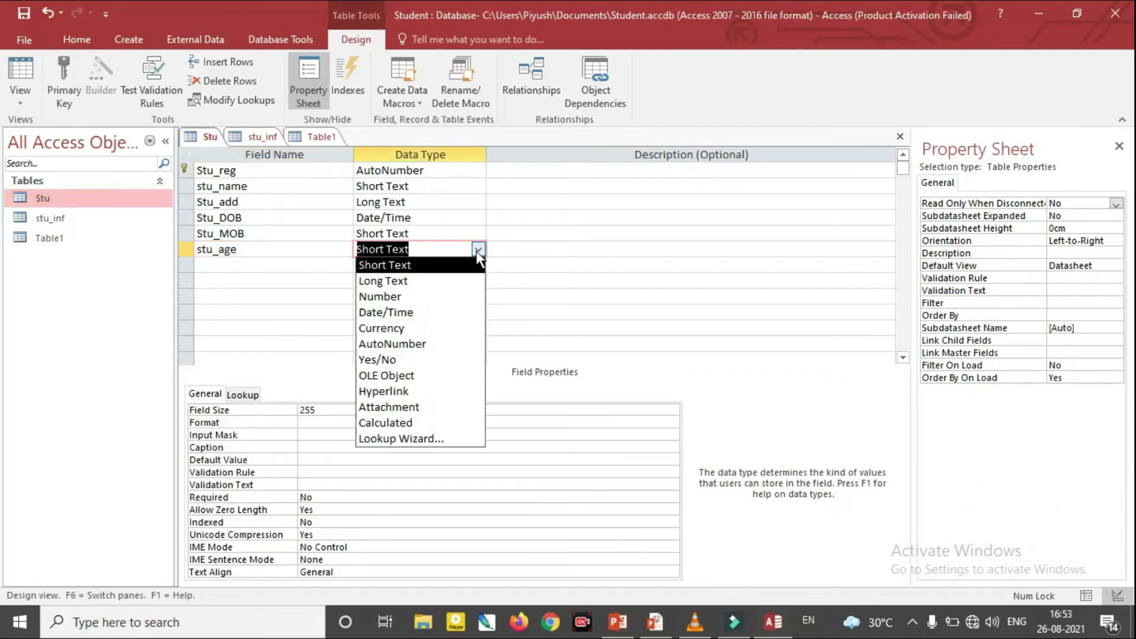
left_click(444, 297)
Give stu_age the validation rule >=20
left_click(306, 485)
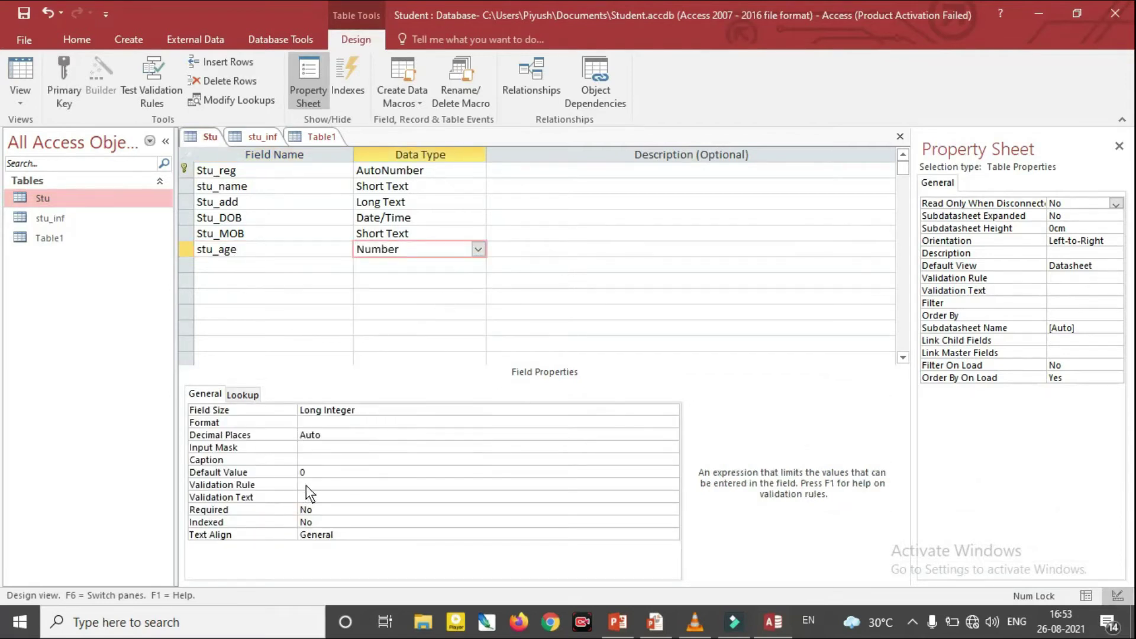
type("<")
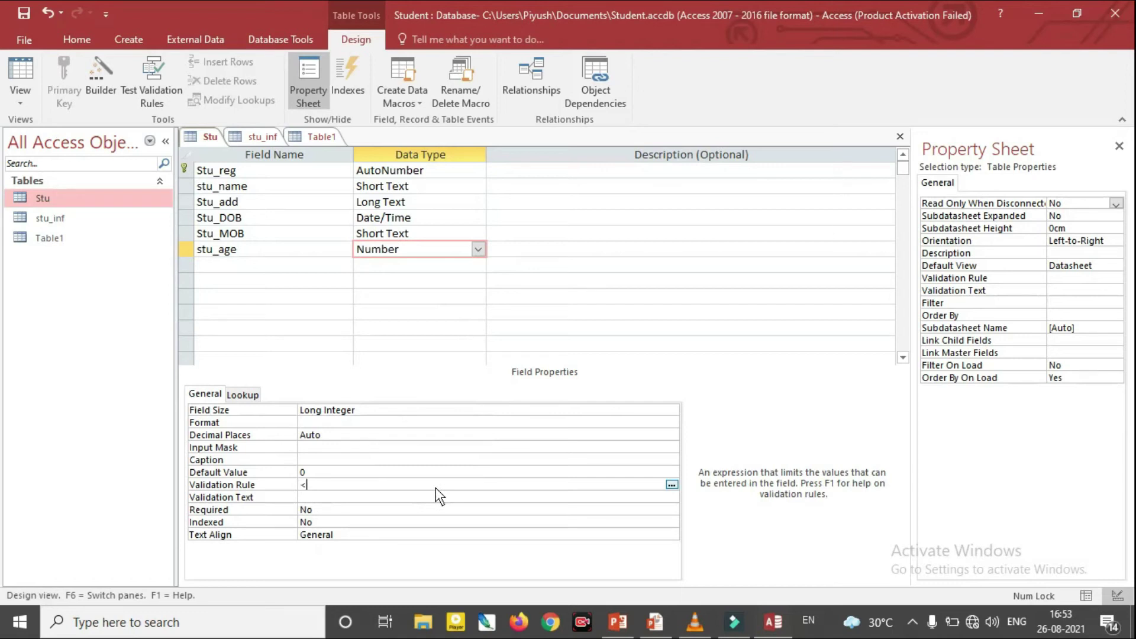
type("20")
key("Left")
key("Left")
key("BackSpace")
type(">=")
left_click(385, 500)
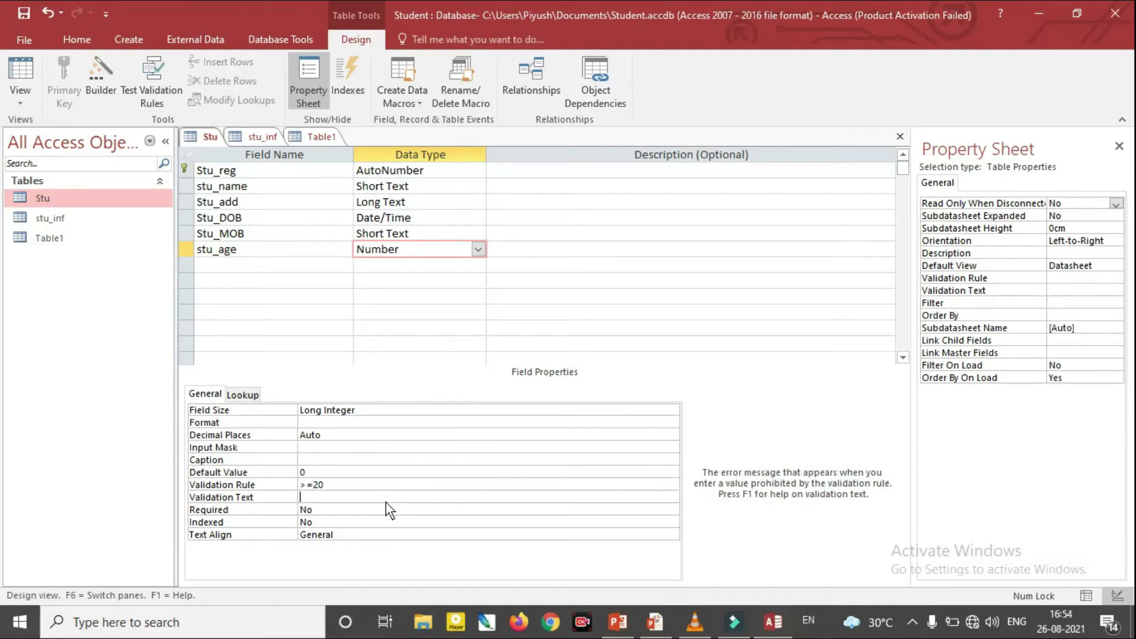
Save the design, keep the rule despite existing data, and open the Stu datasheet
double_click(81, 196)
left_click(532, 358)
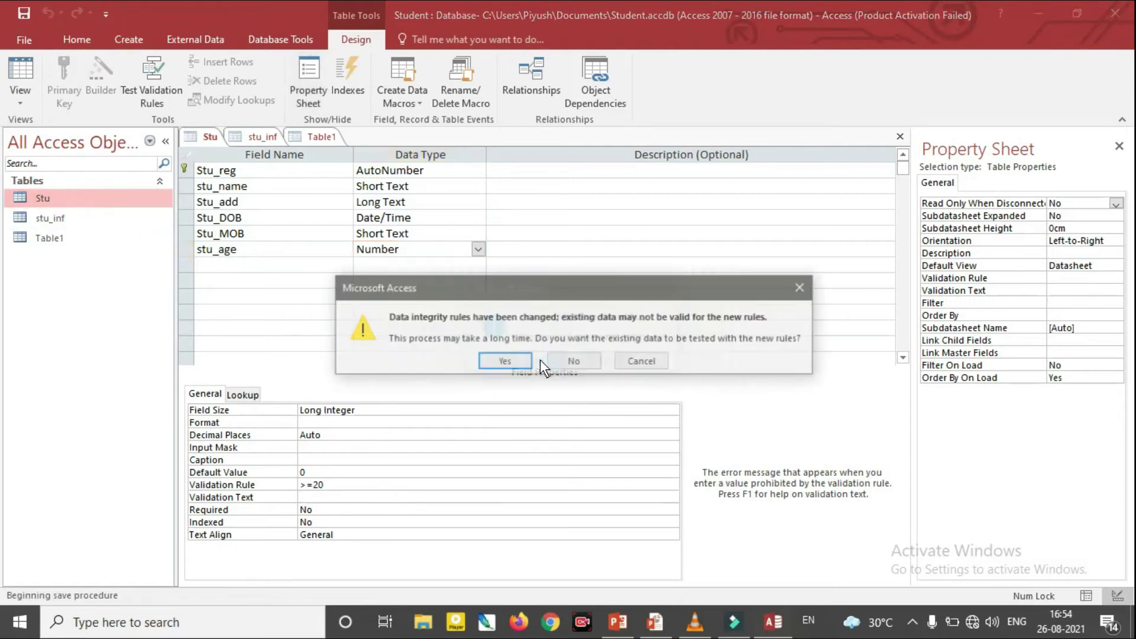
left_click(510, 360)
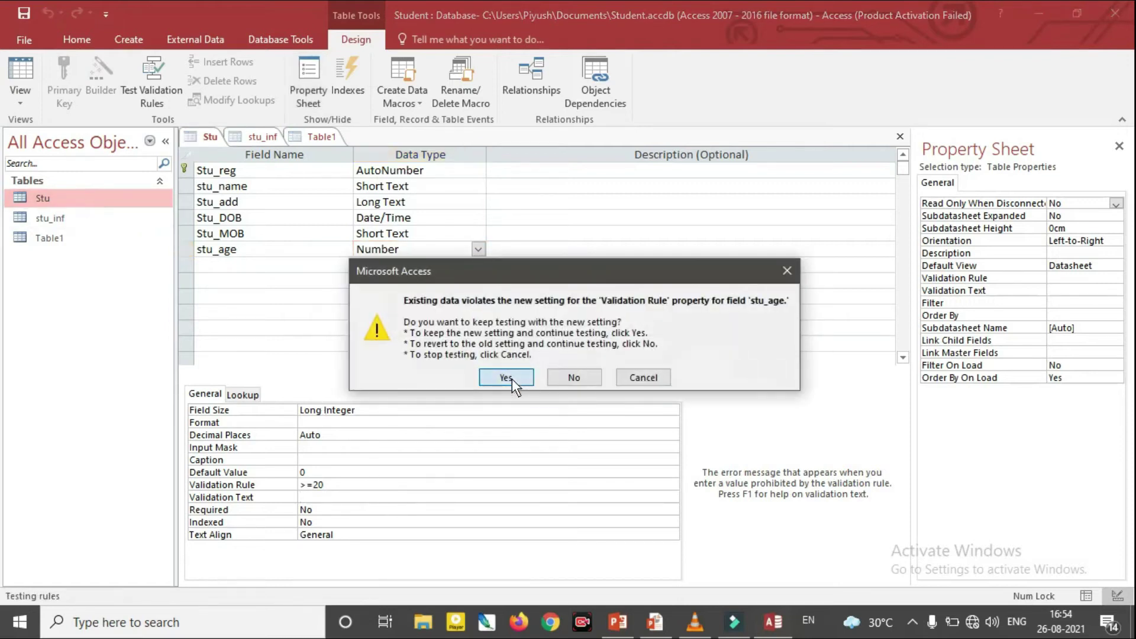
left_click(508, 374)
left_click(626, 187)
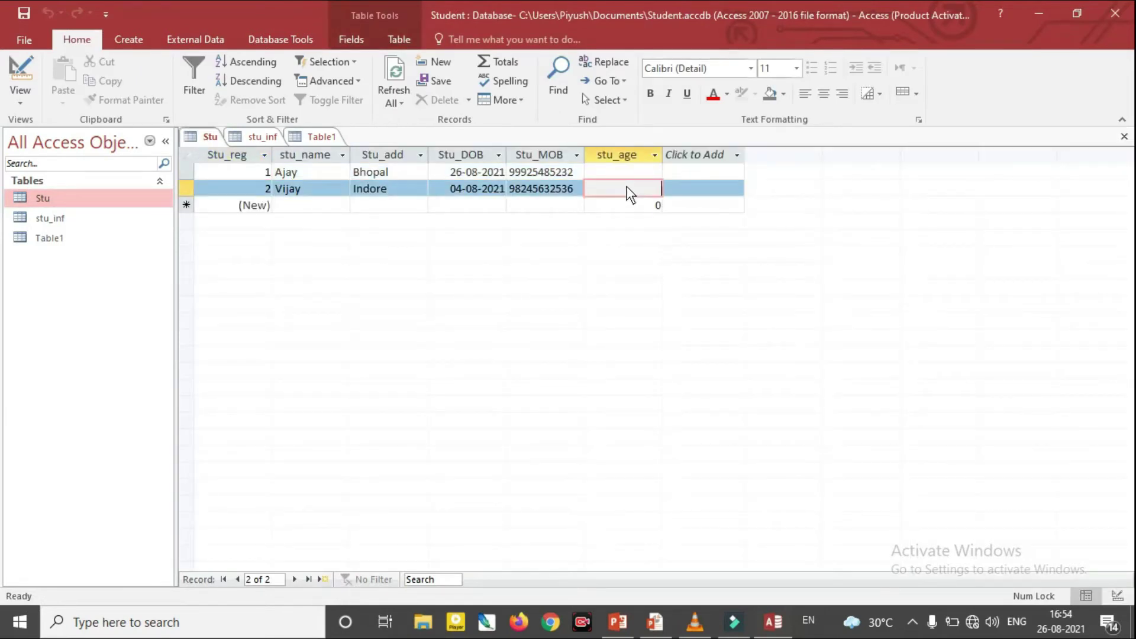
Enter age 25 for record 2, see 15 rejected for record 1, and correct it to 1522
type("25")
key("Return")
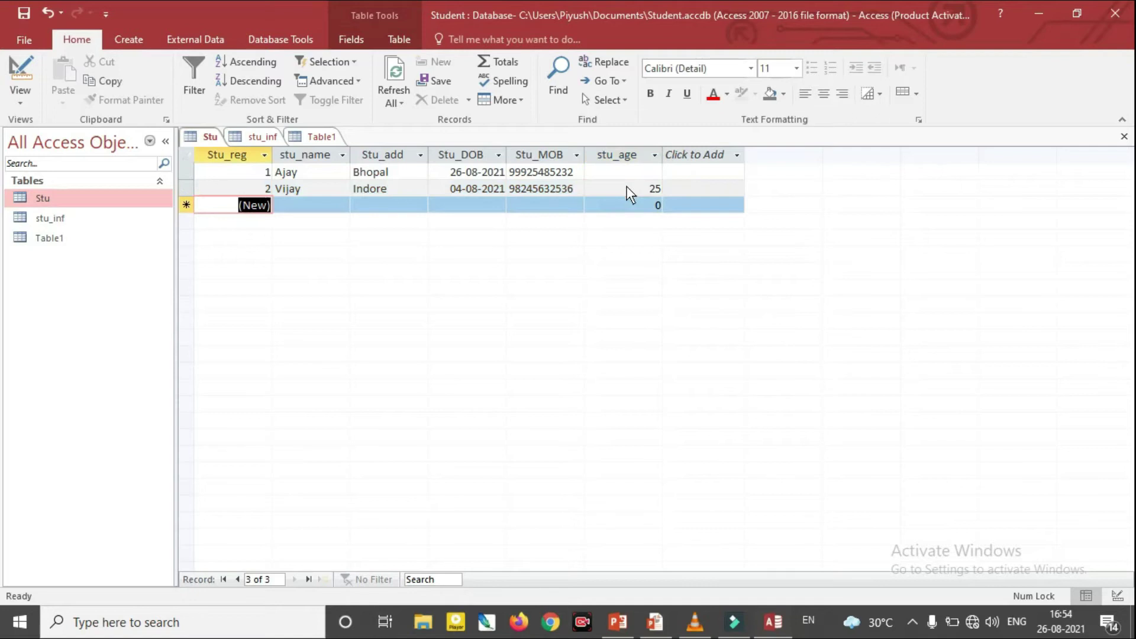
left_click(636, 173)
type("15")
key("Return")
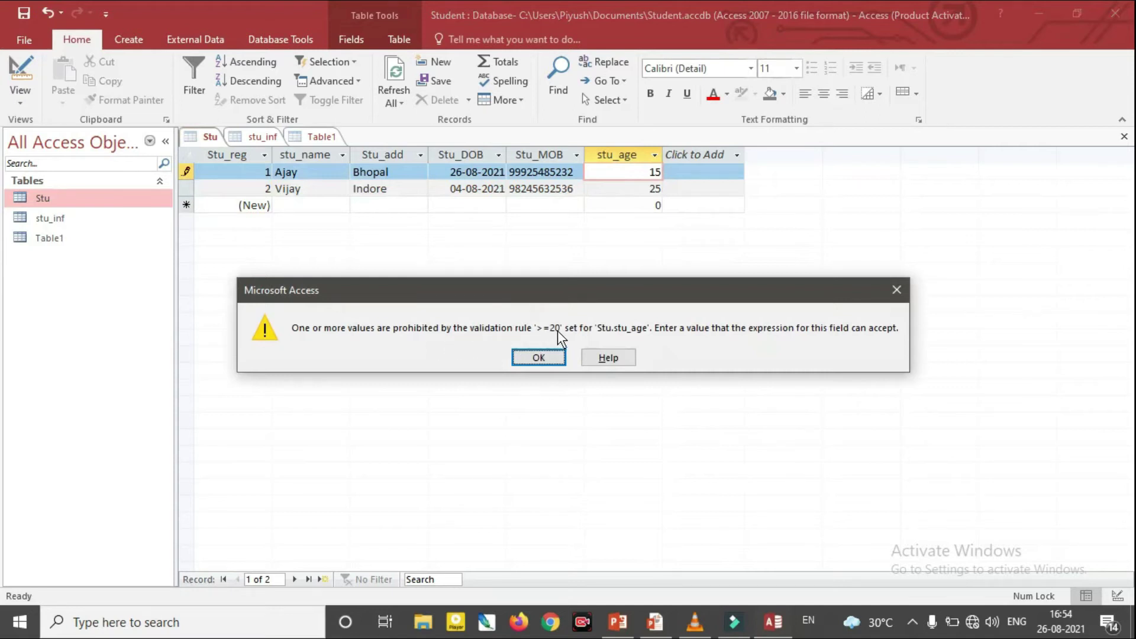
left_click(539, 359)
left_click(638, 210)
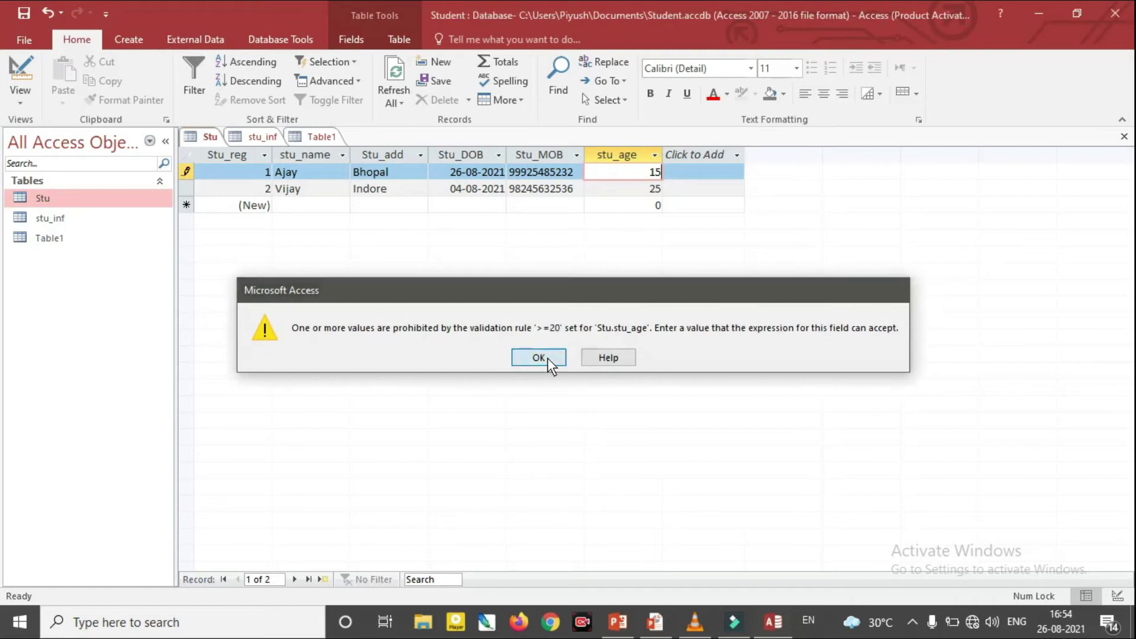
left_click(547, 357)
type("22")
key("Tab")
Add record 3 with age 20, then see age 14 rejected for record 4
key("Tab")
key("Tab")
key("Tab")
key("Tab")
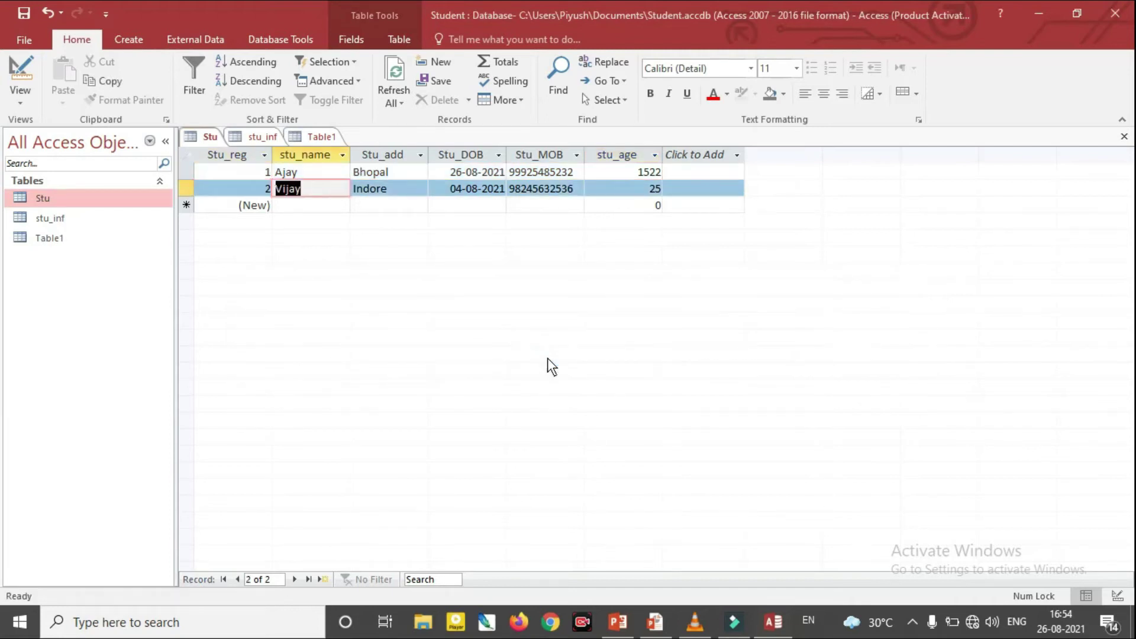
key("Tab")
key("Tab")
key("Tab")
key("Tab")
key("Tab")
key("Tab")
key("Tab")
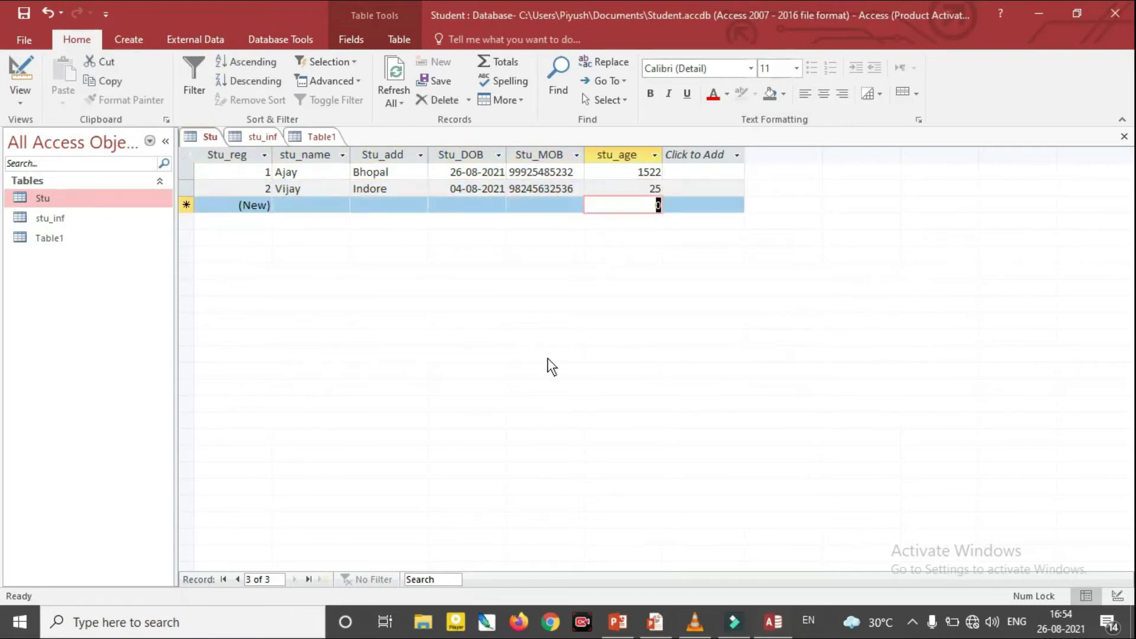
type("20")
key("Tab")
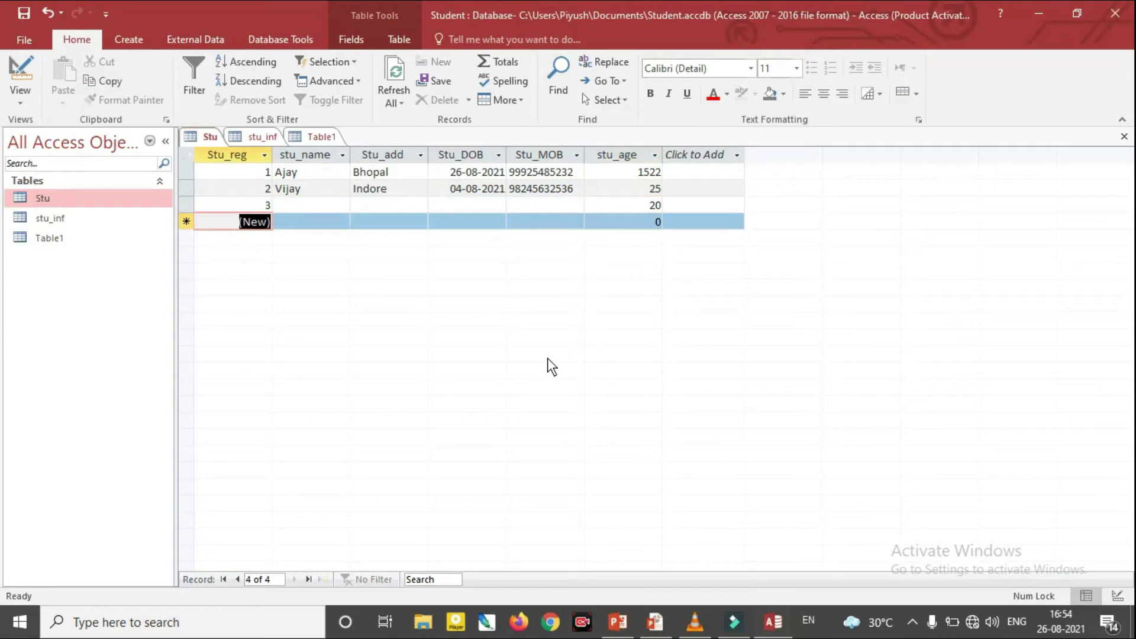
key("Tab")
key("Tab")
key("Tab")
key("Tab")
key("Tab")
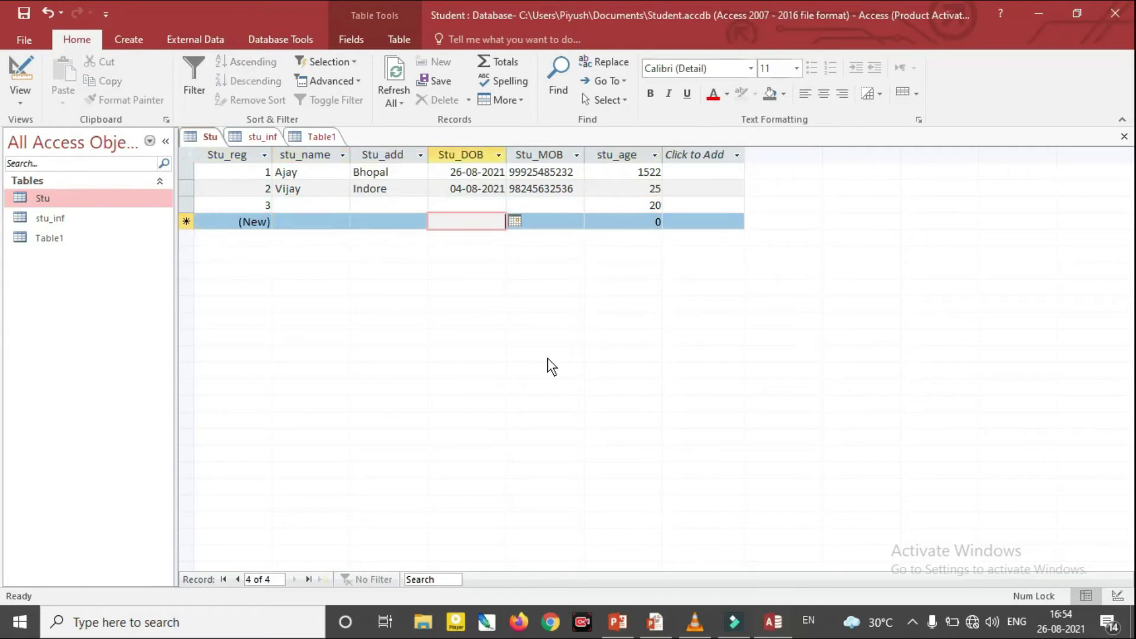
type("14")
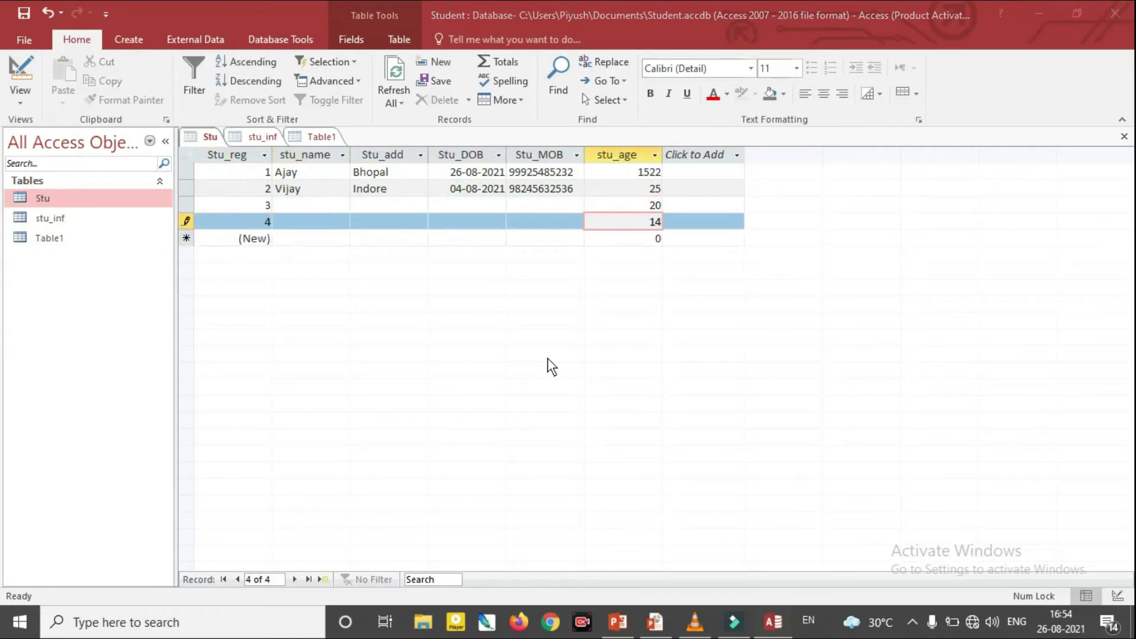
key("Tab")
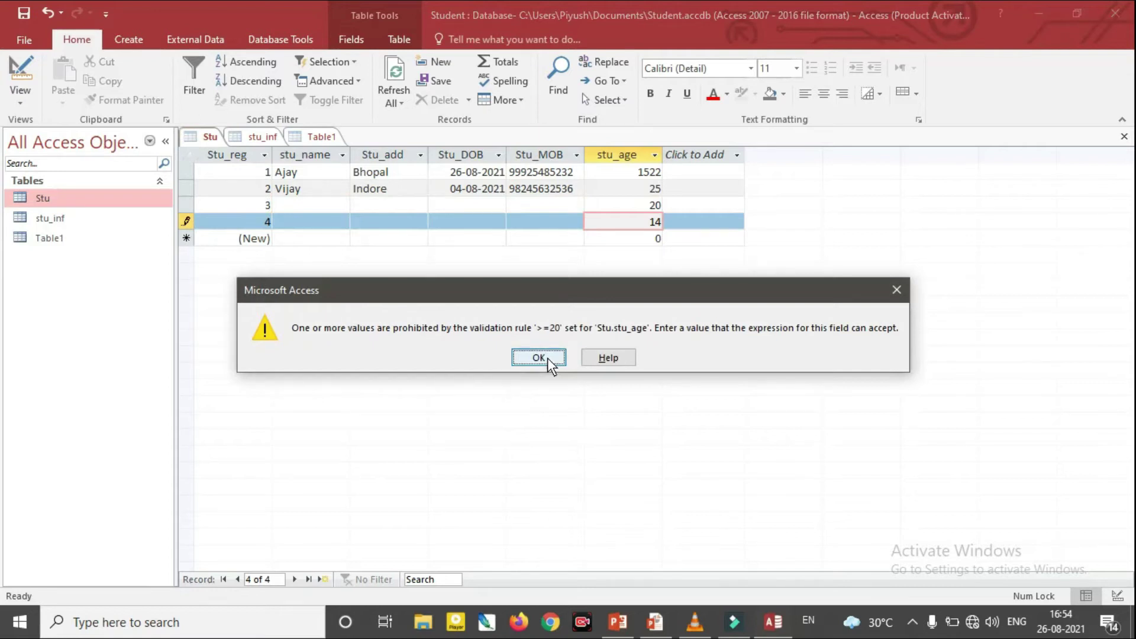
left_click(539, 358)
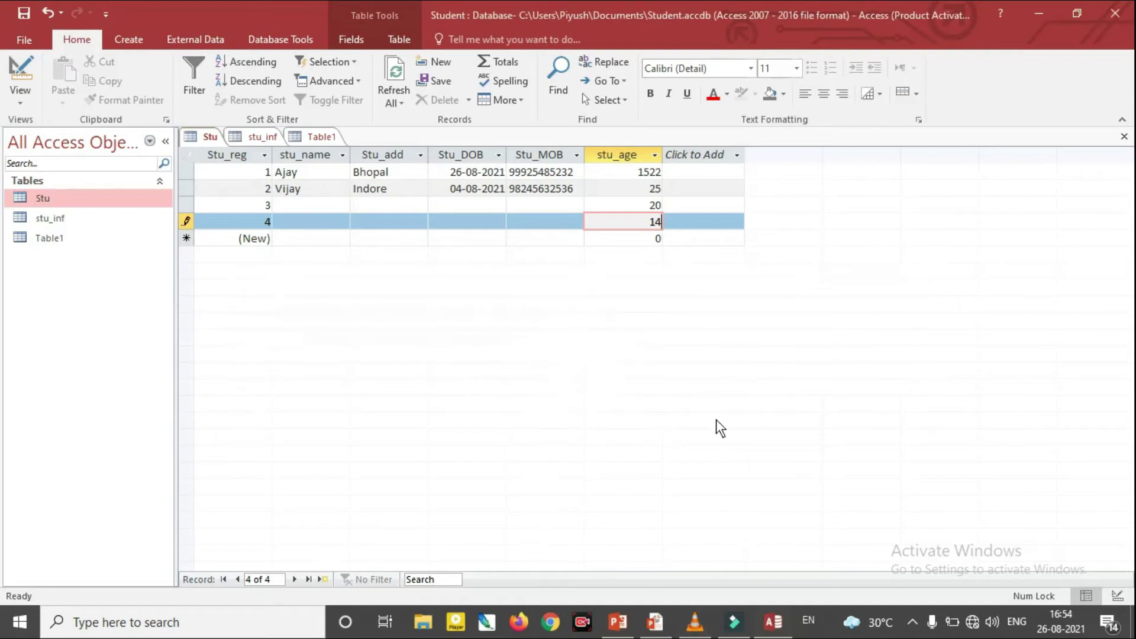
On the field-properties slide, circle the Validation Rule cell and Required's No in red ink
left_click(773, 630)
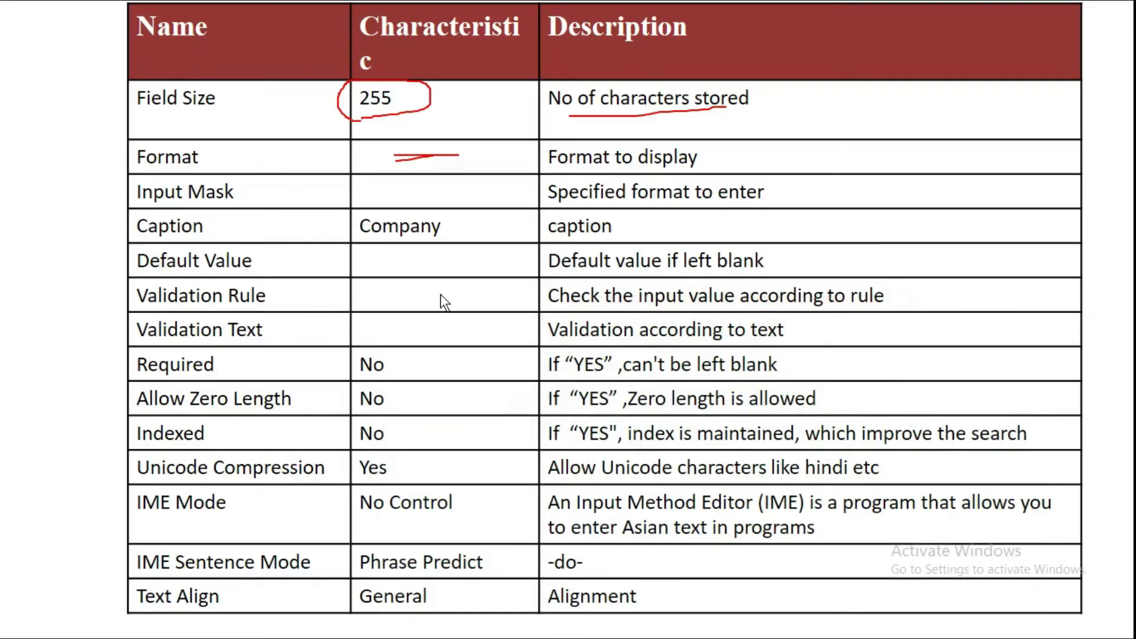
mouse_move(370, 276)
left_mouse_down()
mouse_move(418, 322)
mouse_move(505, 287)
left_mouse_up()
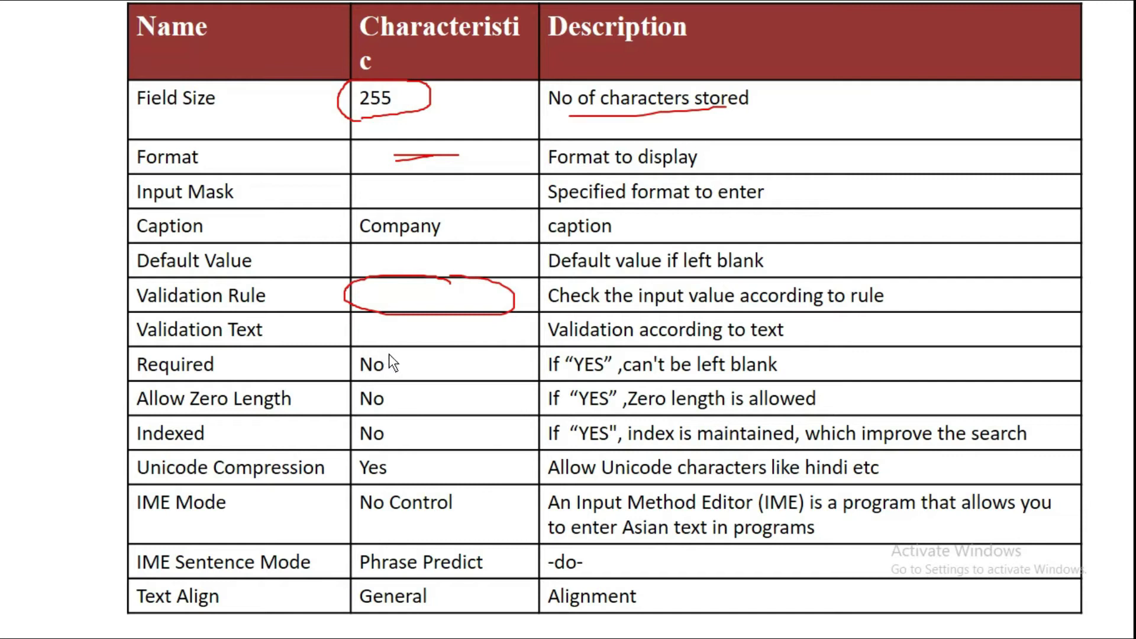
left_click_drag(345, 378, 412, 373)
Back in Access, correct record 4's age from 14 to 1425 so it saves
key("alt+Tab")
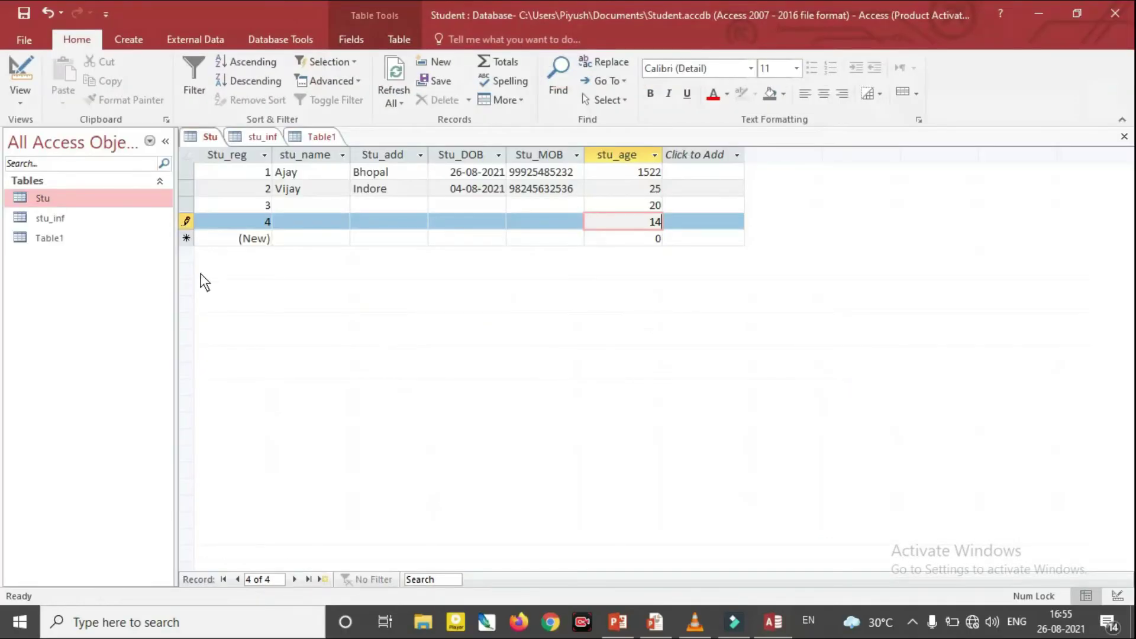
left_click(304, 208)
left_click(538, 357)
type("25")
key("Tab")
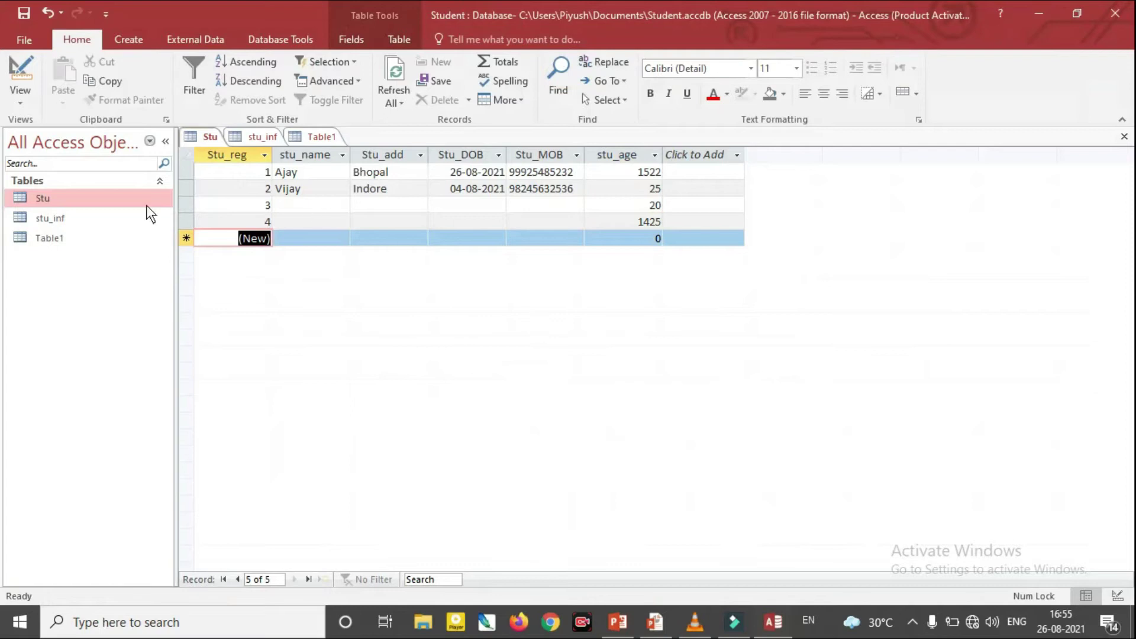
right_click(62, 193)
Set stu_name's Required property to Yes and save the design, keeping it despite blank names
left_click(87, 221)
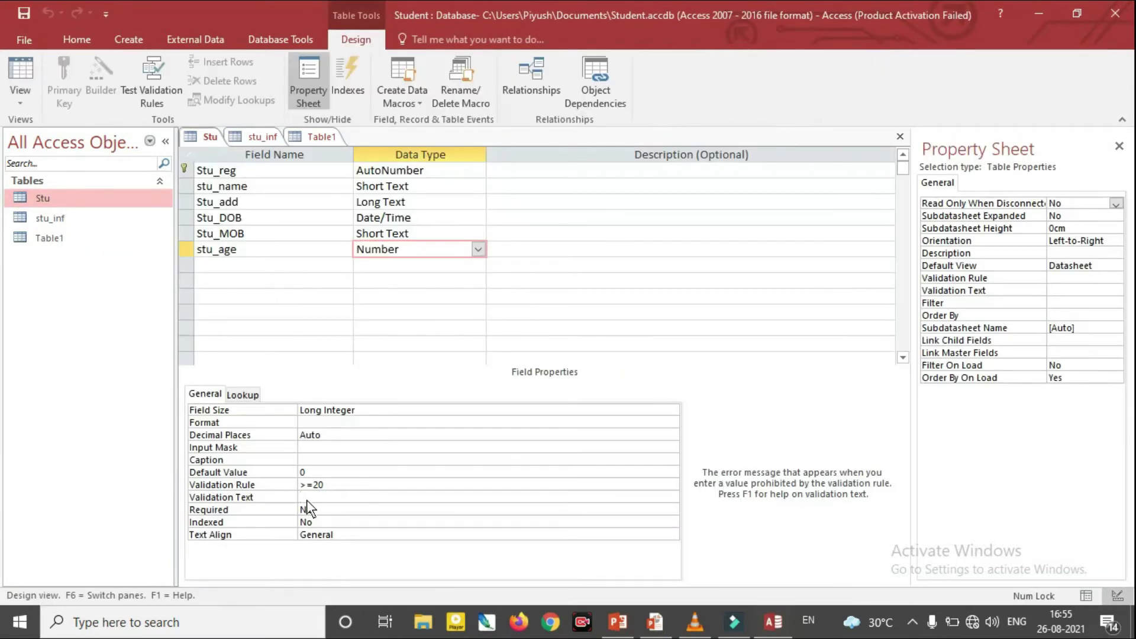
left_click(336, 509)
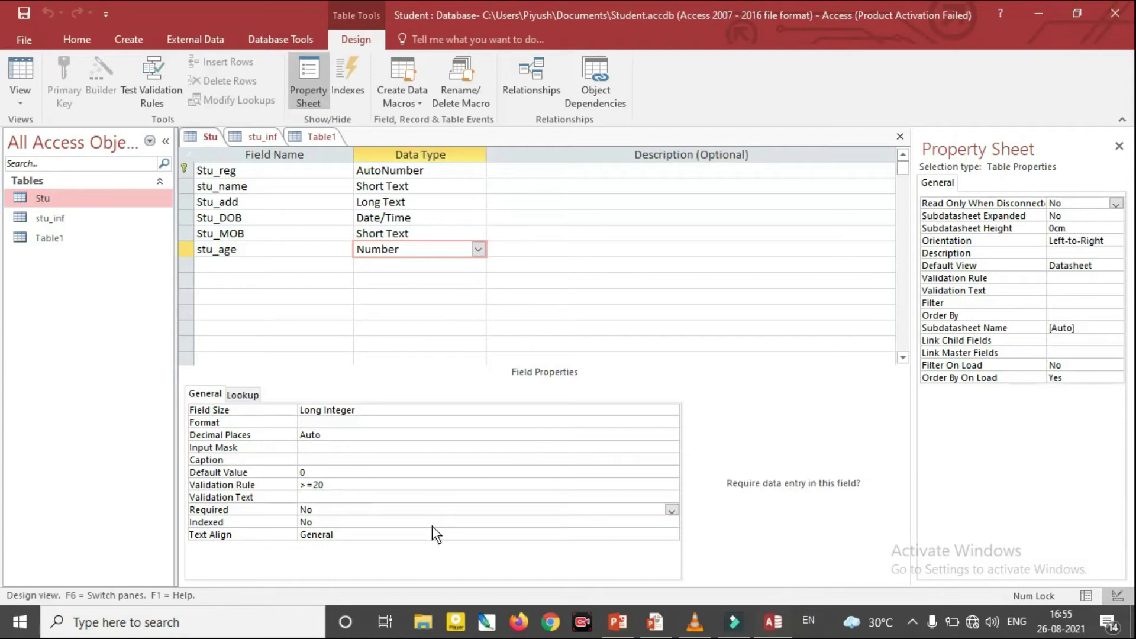
left_click(300, 184)
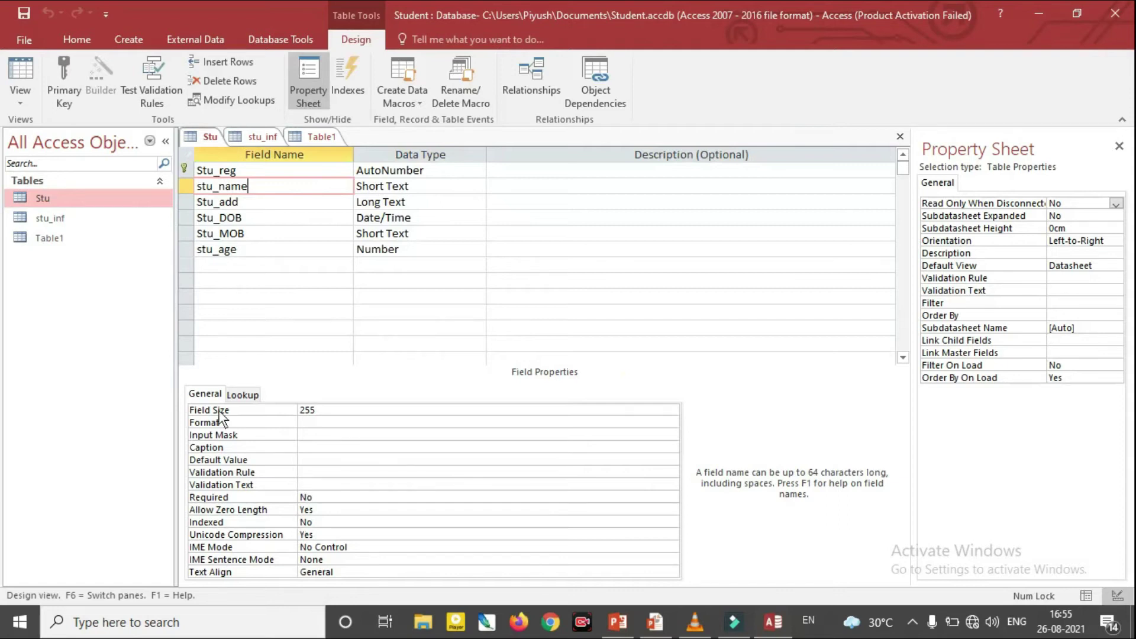
left_click(317, 496)
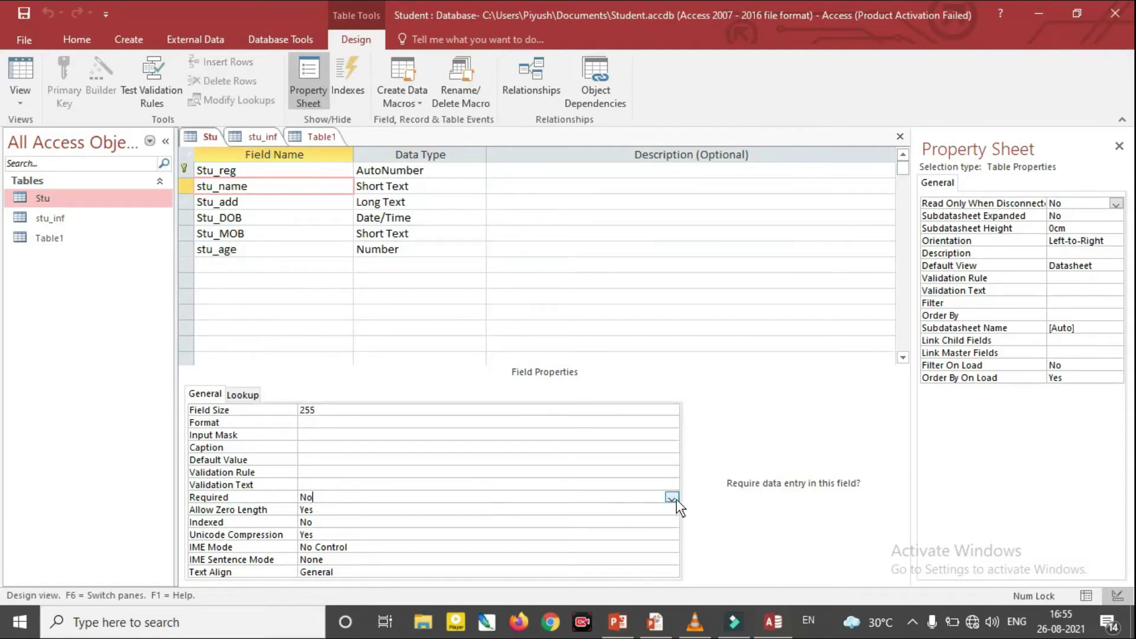
left_click(672, 497)
left_click(378, 506)
left_click(899, 137)
left_click(523, 357)
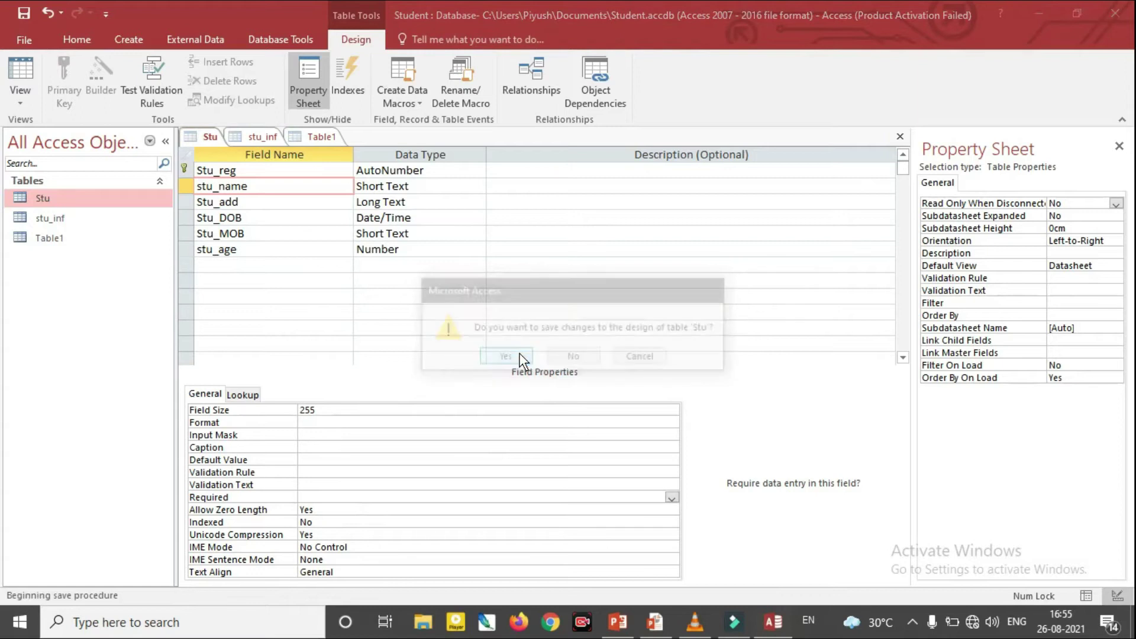
left_click(497, 363)
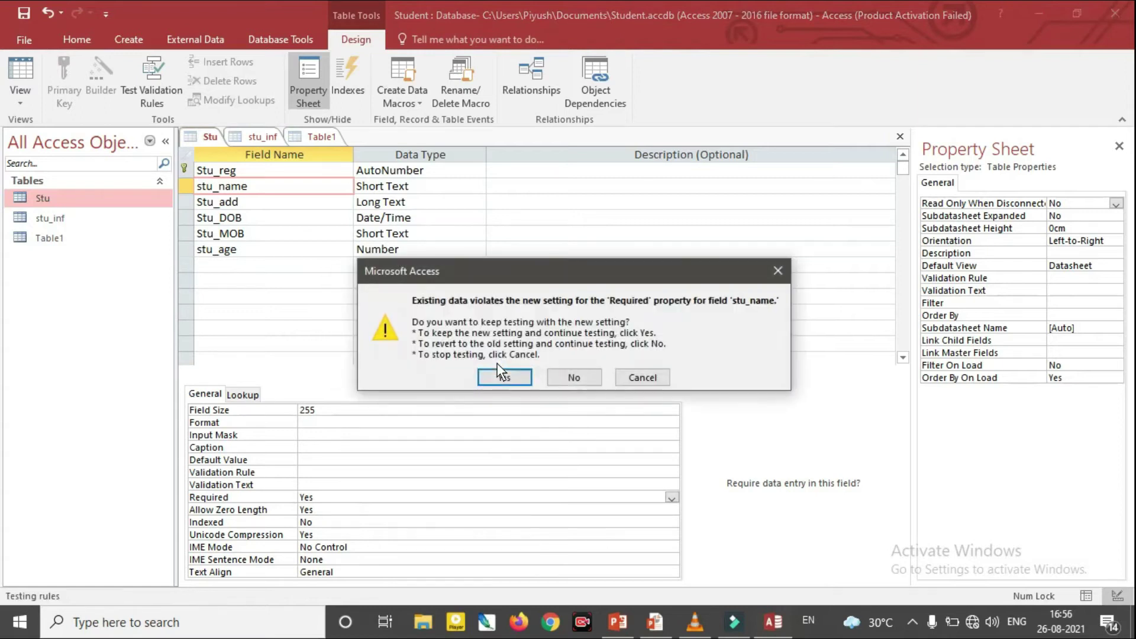
left_click(499, 373)
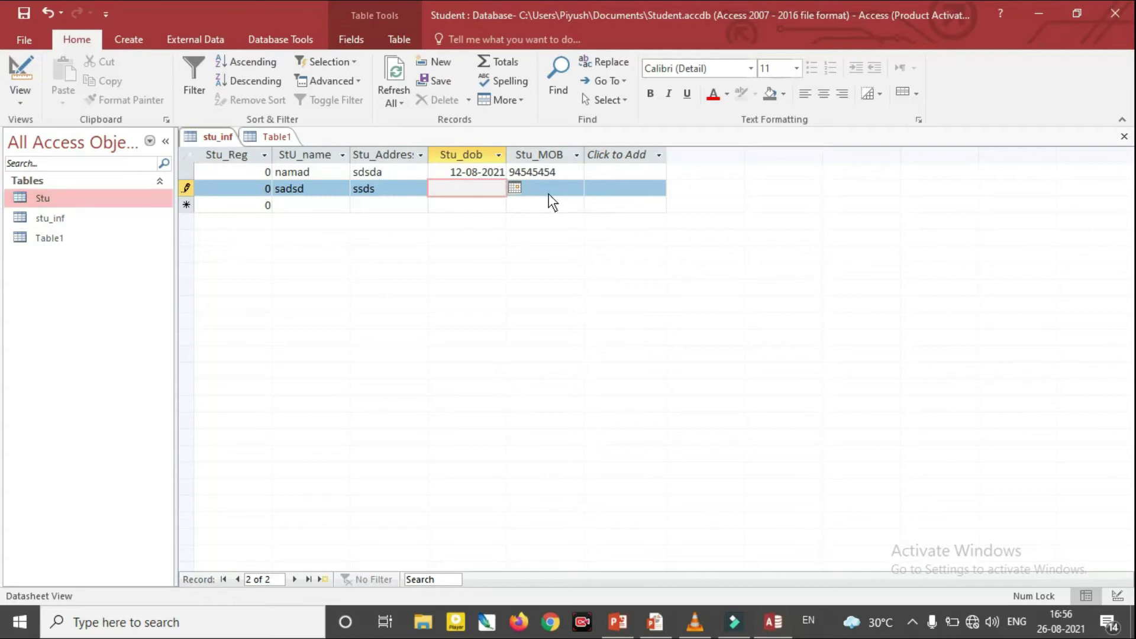
In the Stu datasheet, name record 4 ssds and start record 5 named asas, dismissing the age error
double_click(51, 199)
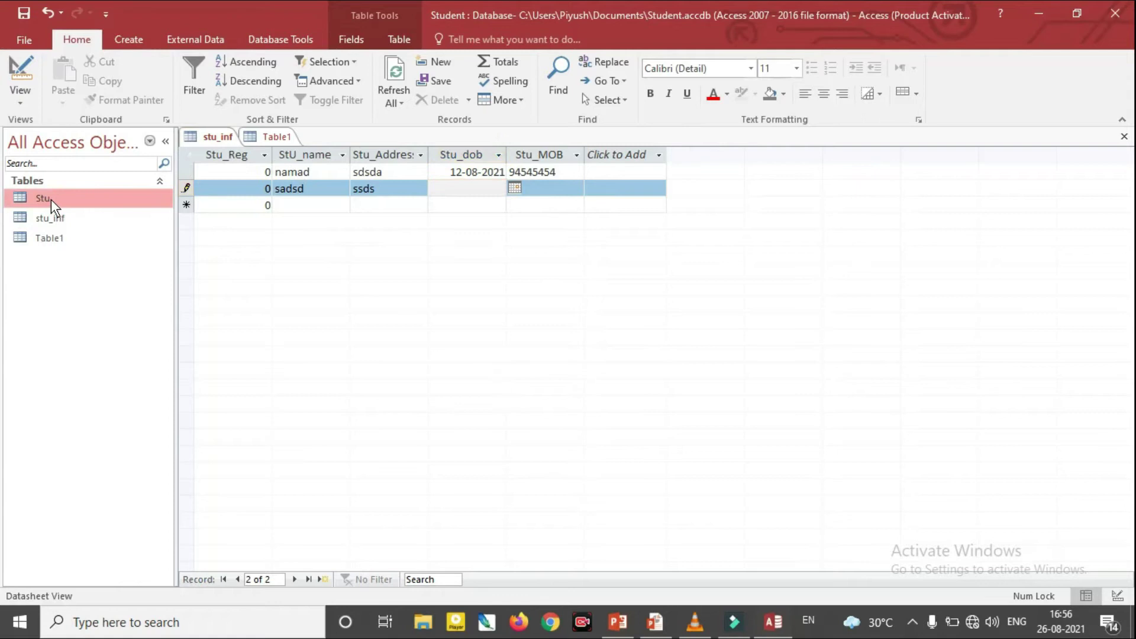
left_click(318, 205)
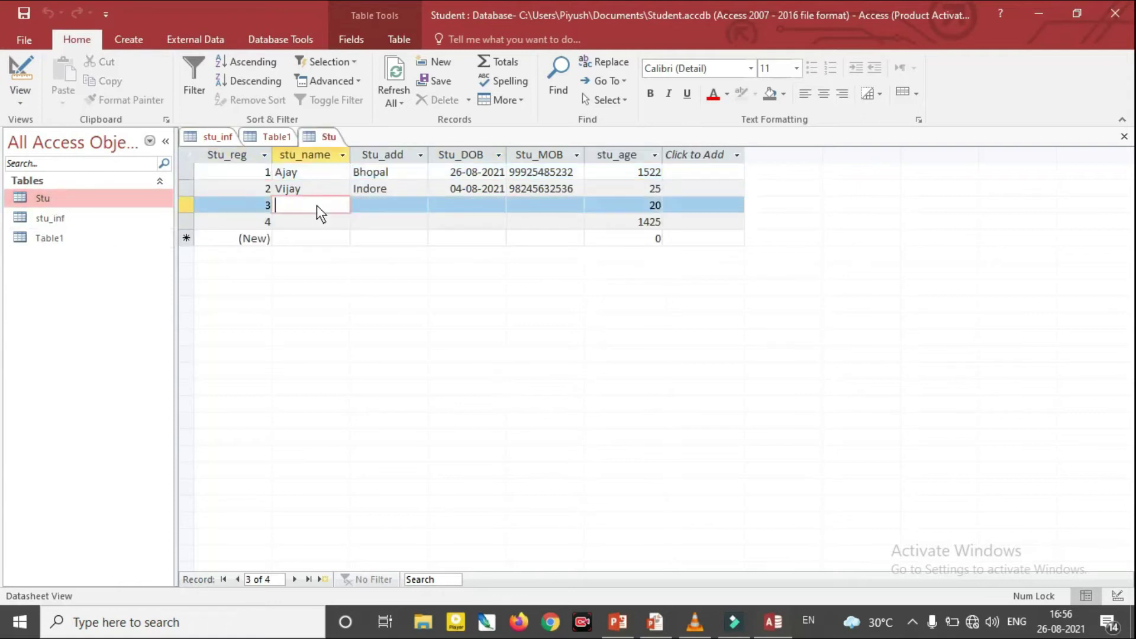
key("Tab")
key("Tab")
key("Tab")
key("Tab")
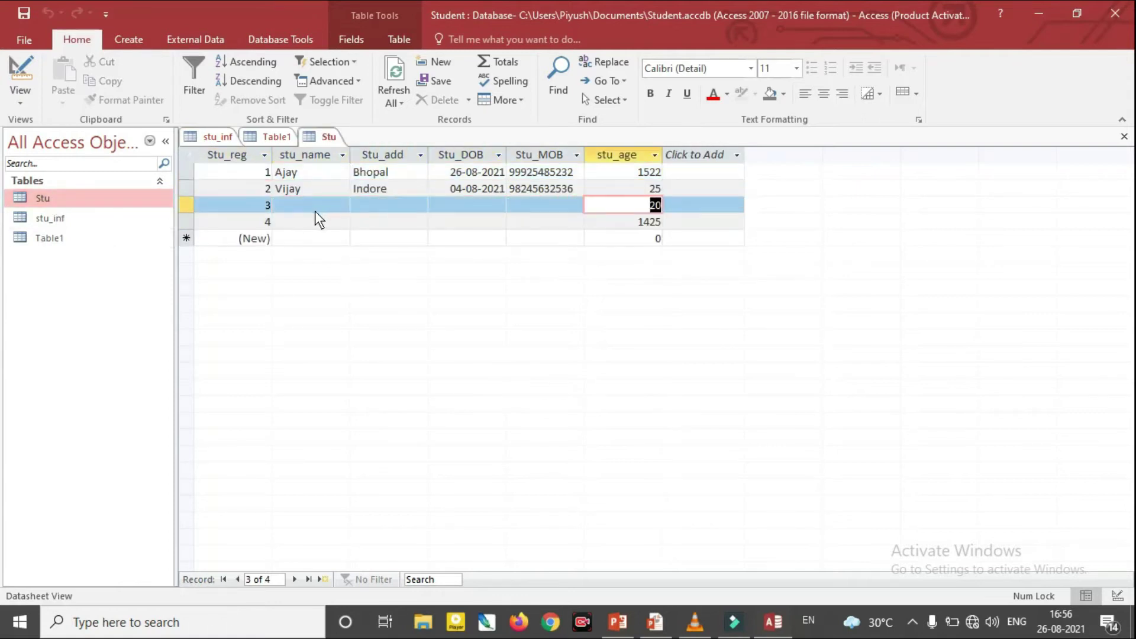
key("Tab")
key("Tab")
key("Tab")
key("Tab")
key("Tab")
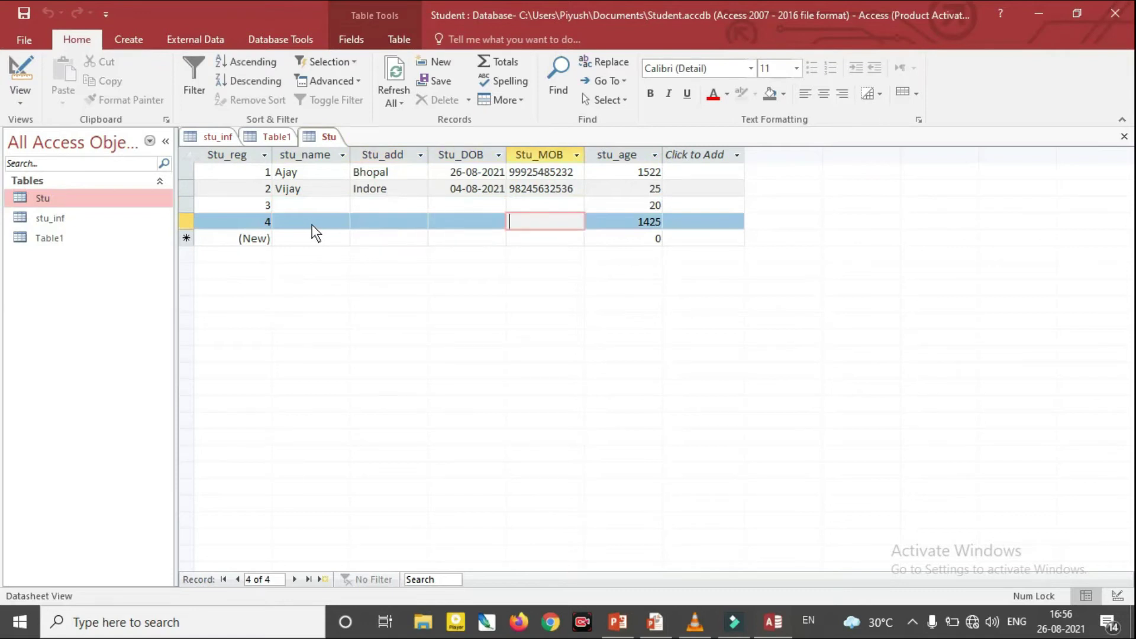
left_click(310, 223)
type("ssds")
key("Tab")
key("Tab")
key("Tab")
key("Tab")
key("Tab")
key("Tab")
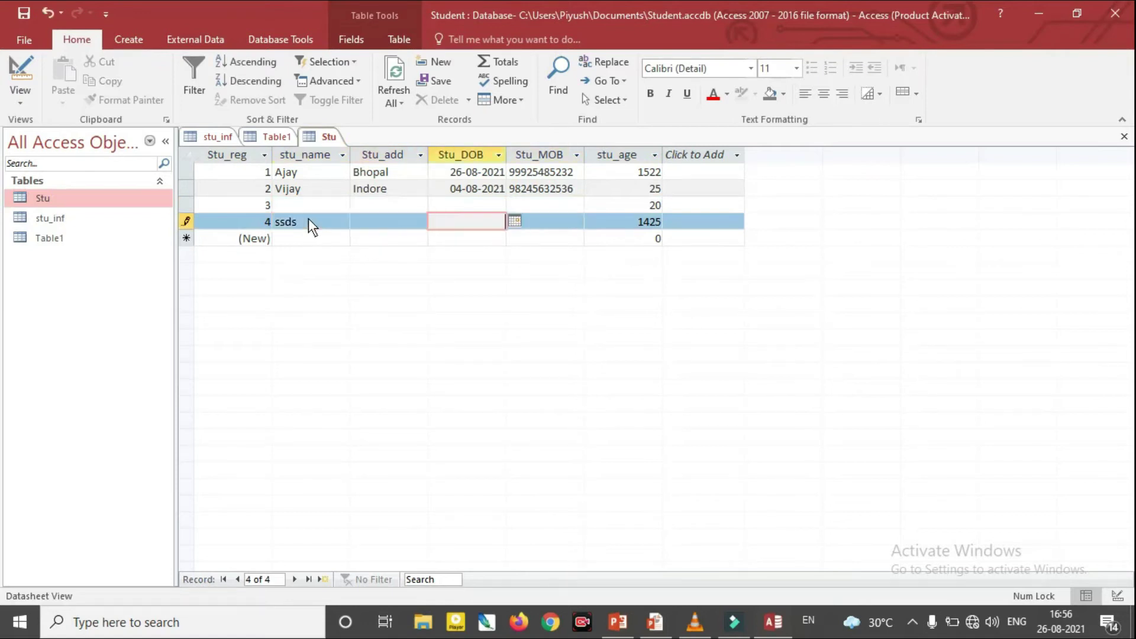
type("asas")
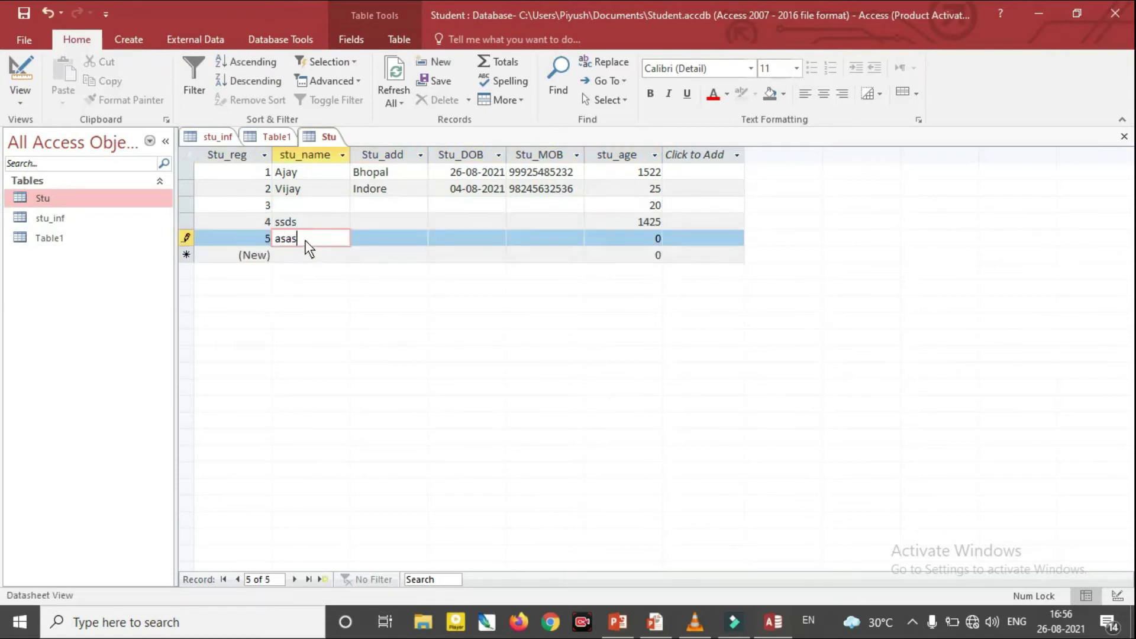
key("Tab")
key("Tab")
key("Tab")
key("Tab")
key("Tab")
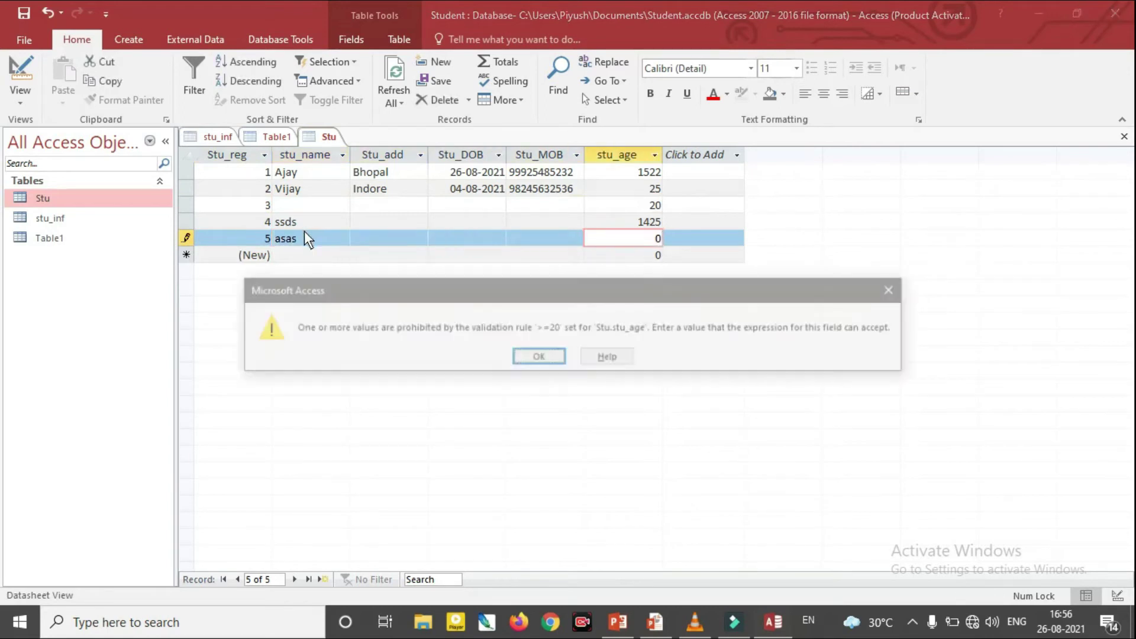
key("Tab")
left_click(544, 360)
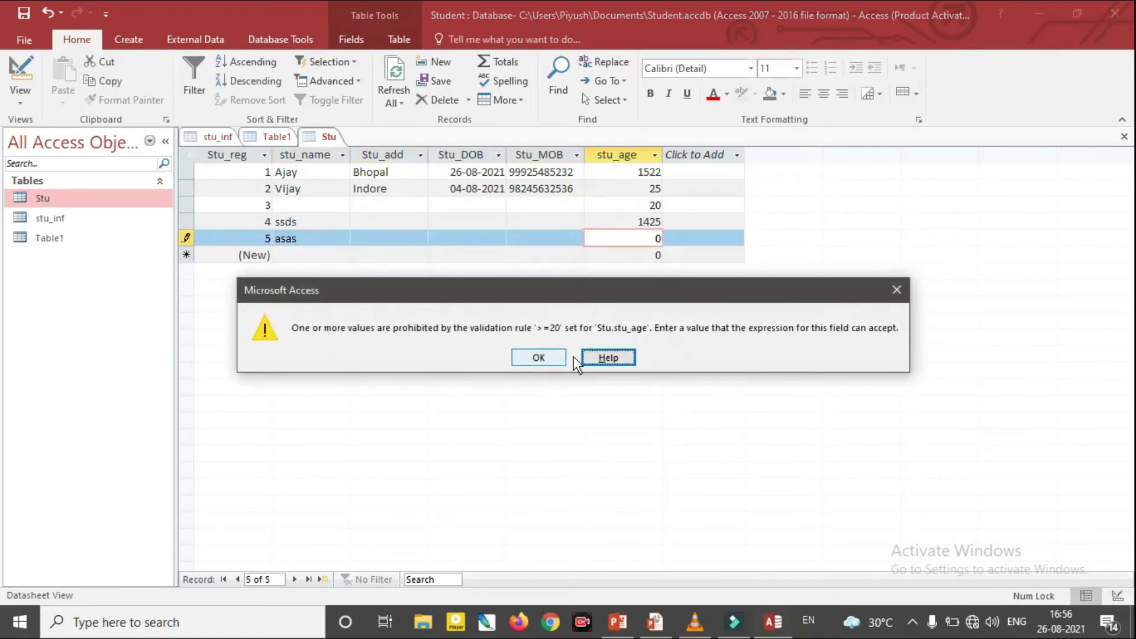
Save record 5 with age 25, then add record 6 aged 25 named serr after the missing-name warning
type("25")
key("Tab")
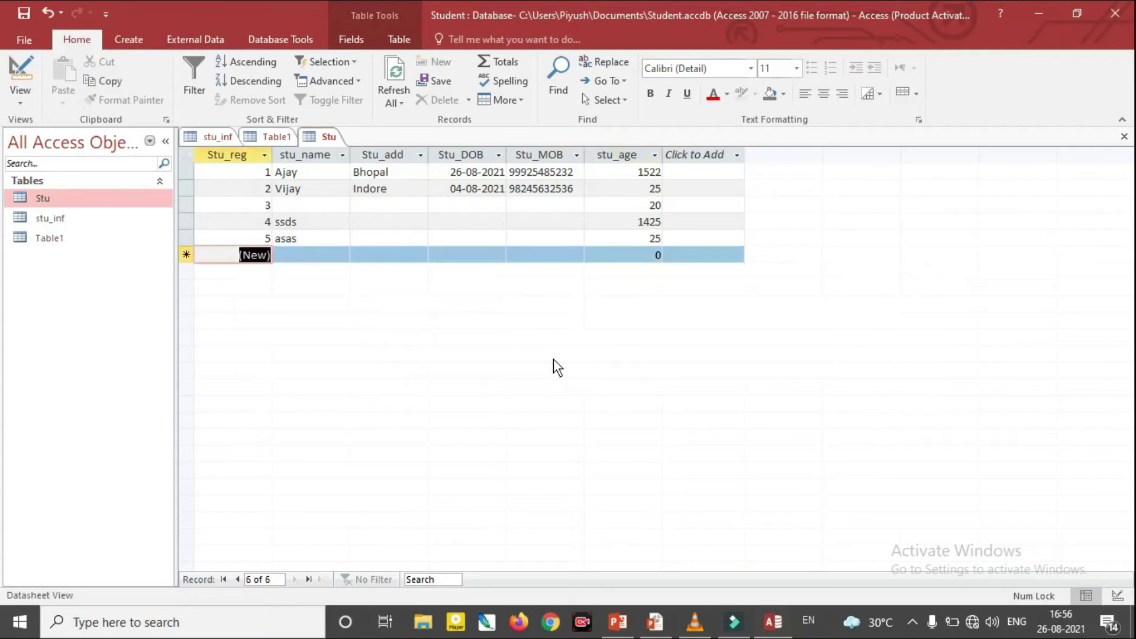
key("Tab")
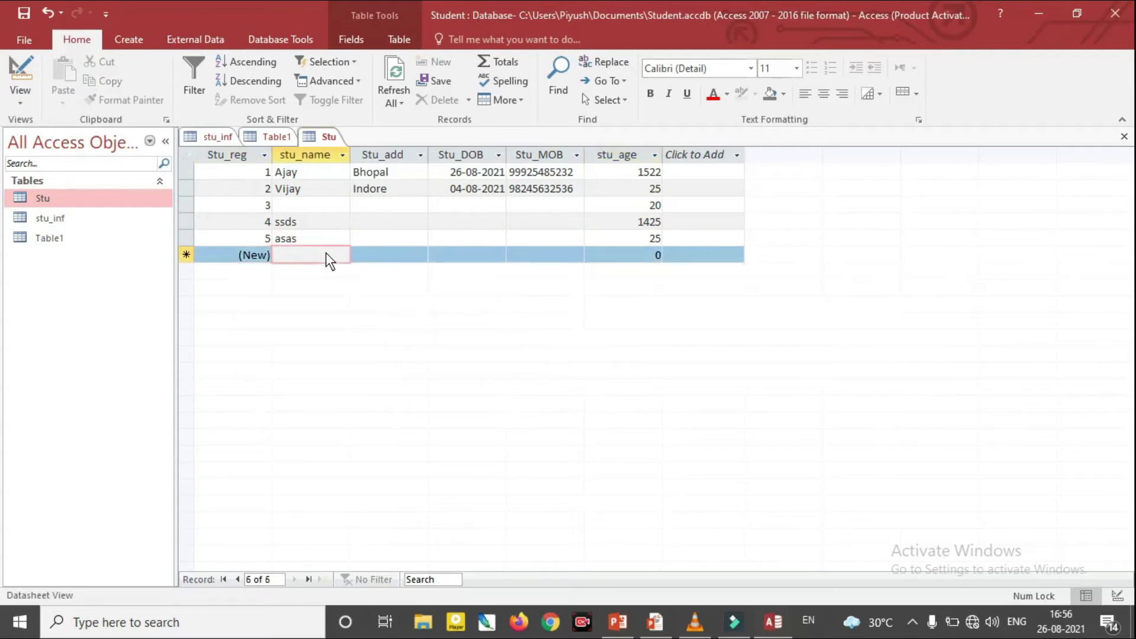
key("Tab")
key("Tab")
key("Tab")
key("Tab")
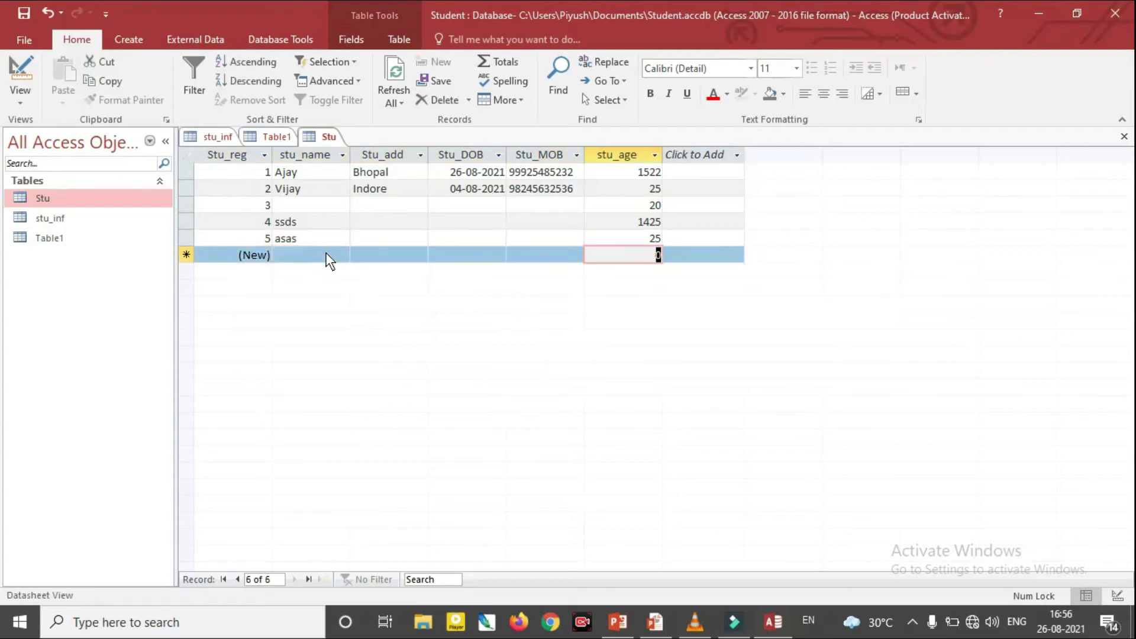
type("25")
key("Tab")
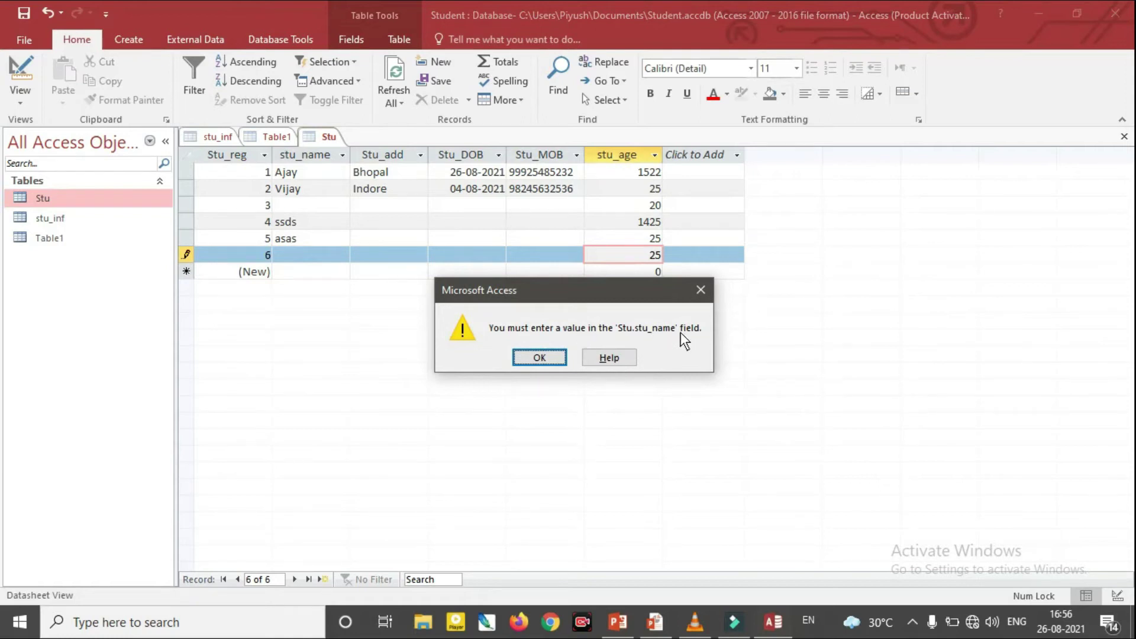
left_click(539, 358)
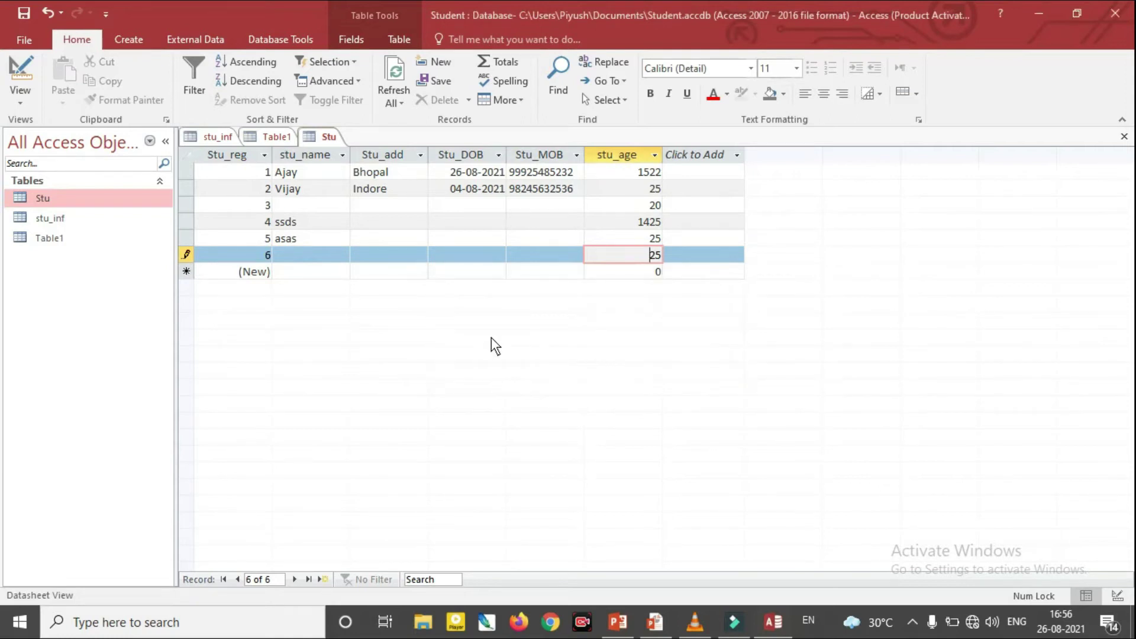
left_click(292, 203)
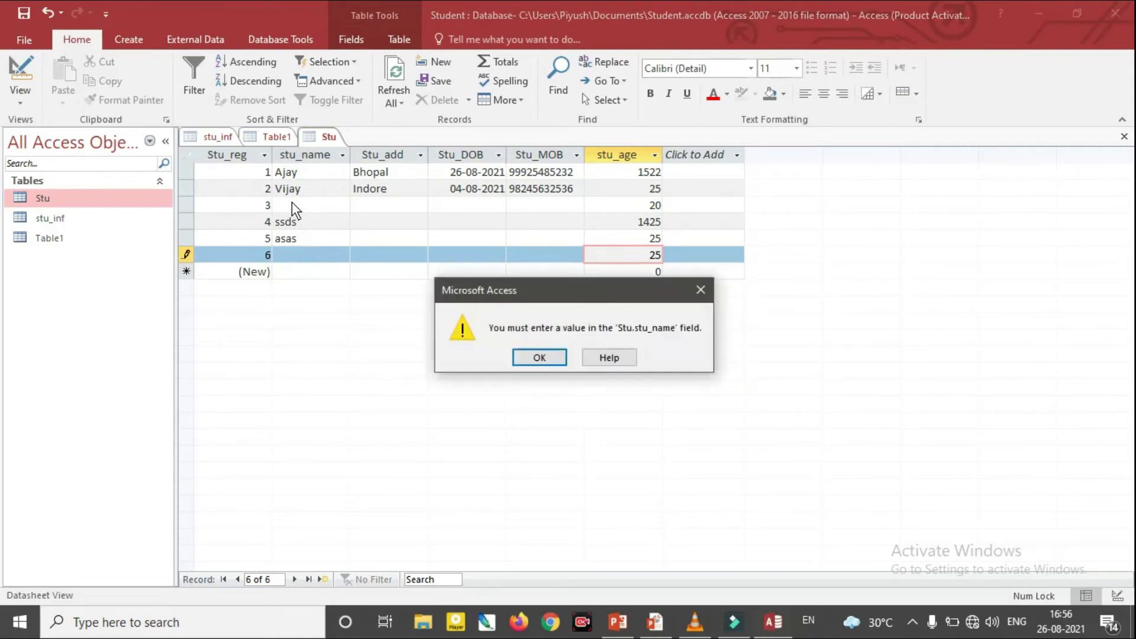
left_click(536, 357)
left_click(329, 255)
type("serr")
key("Tab")
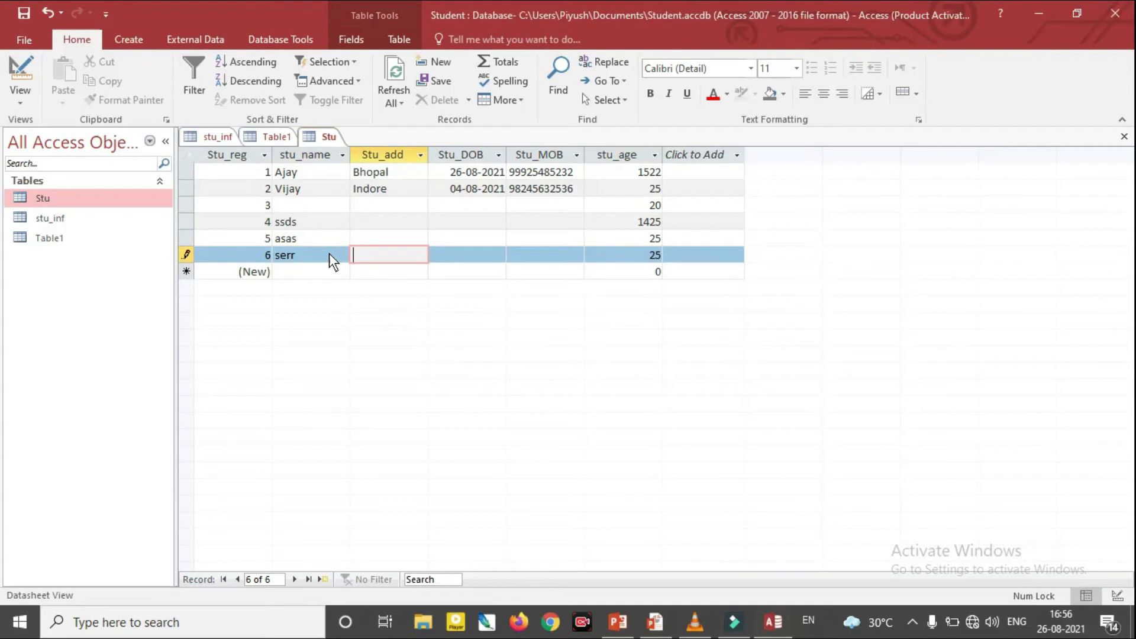
key("Tab")
key("Tab")
key("Tab")
key("Tab")
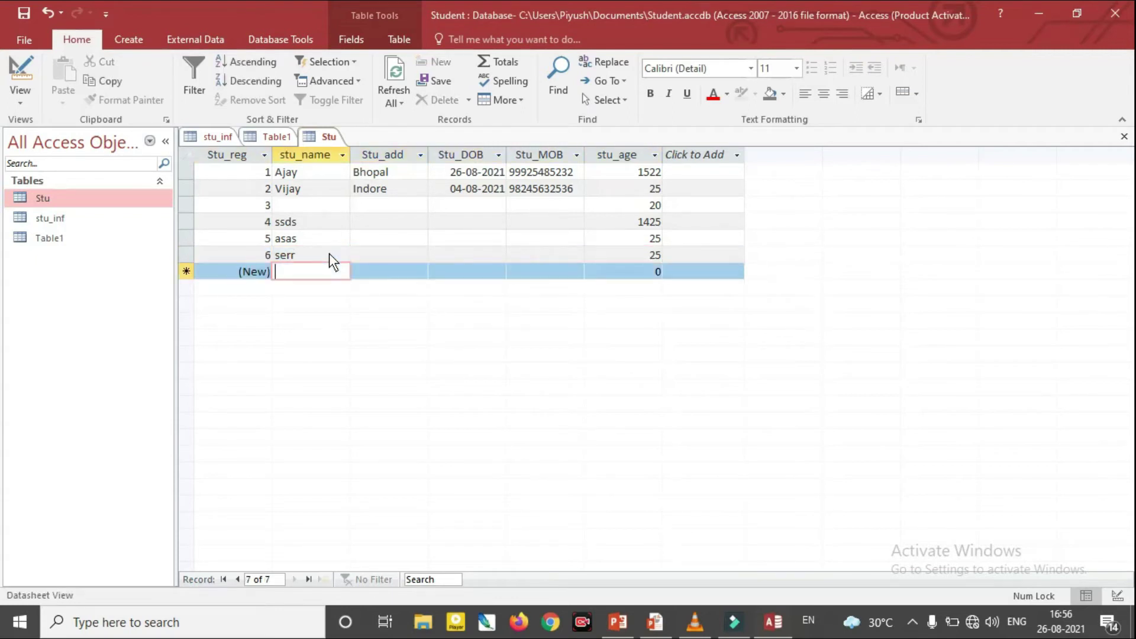
Enter age 26 in a nameless record 7 and see it refused for the missing name
key("Tab")
key("Tab")
key("Tab")
key("Tab")
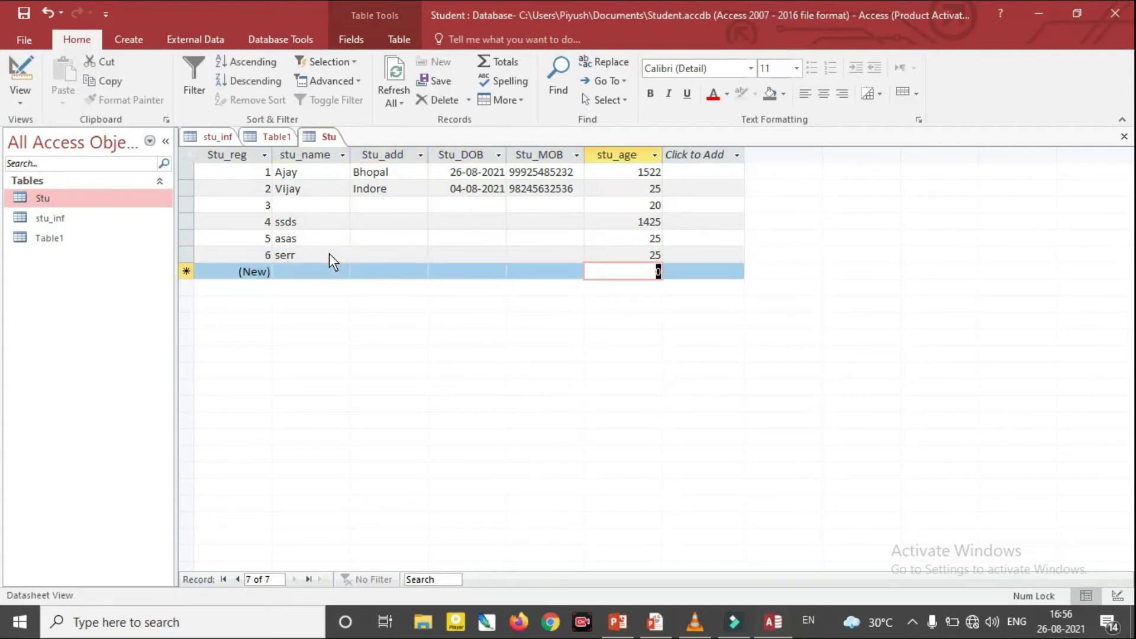
type("26")
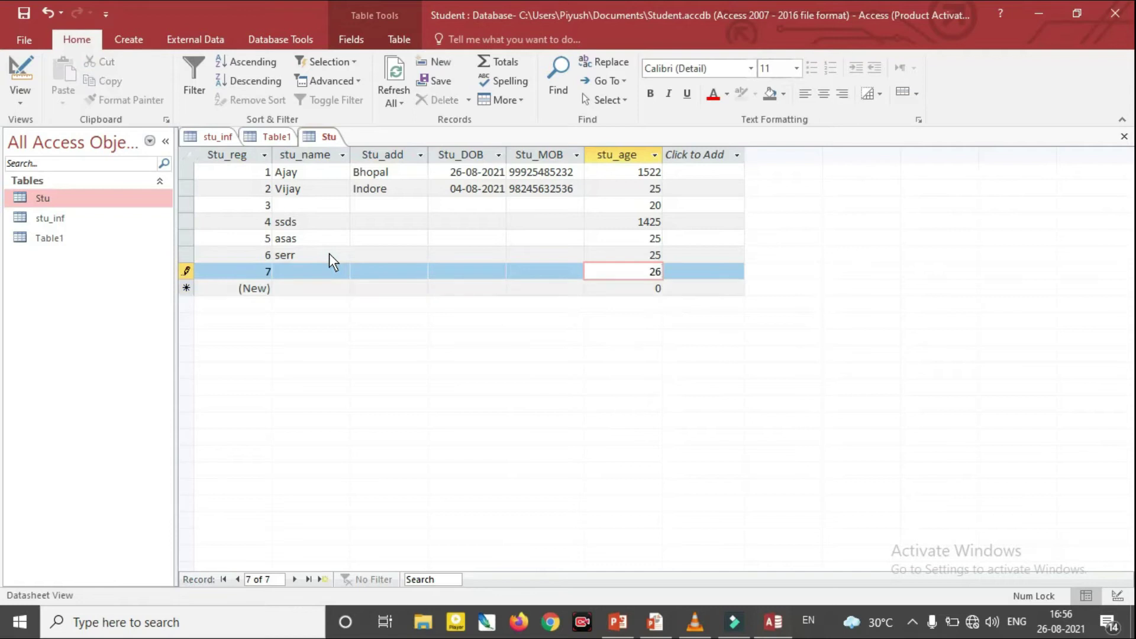
key("Tab")
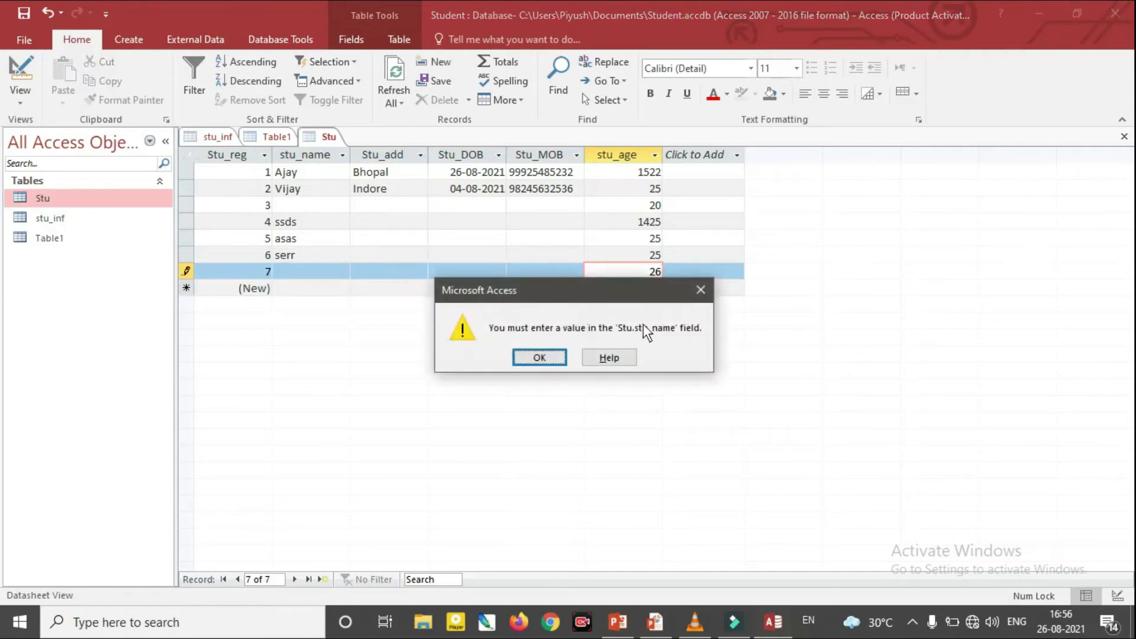
left_click(557, 357)
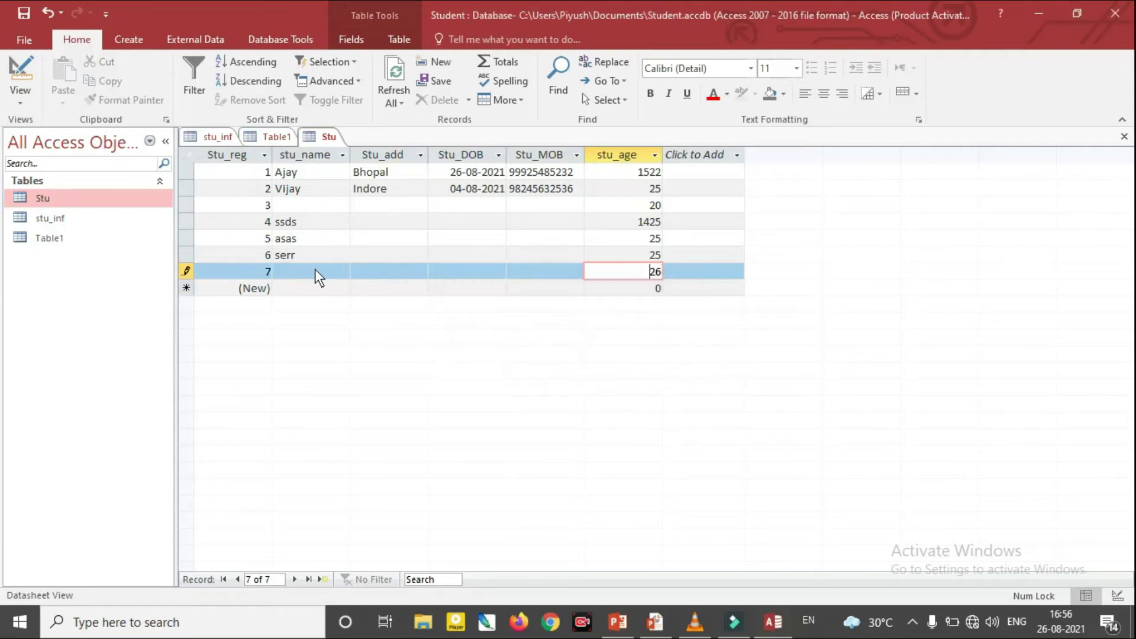
left_click(779, 628)
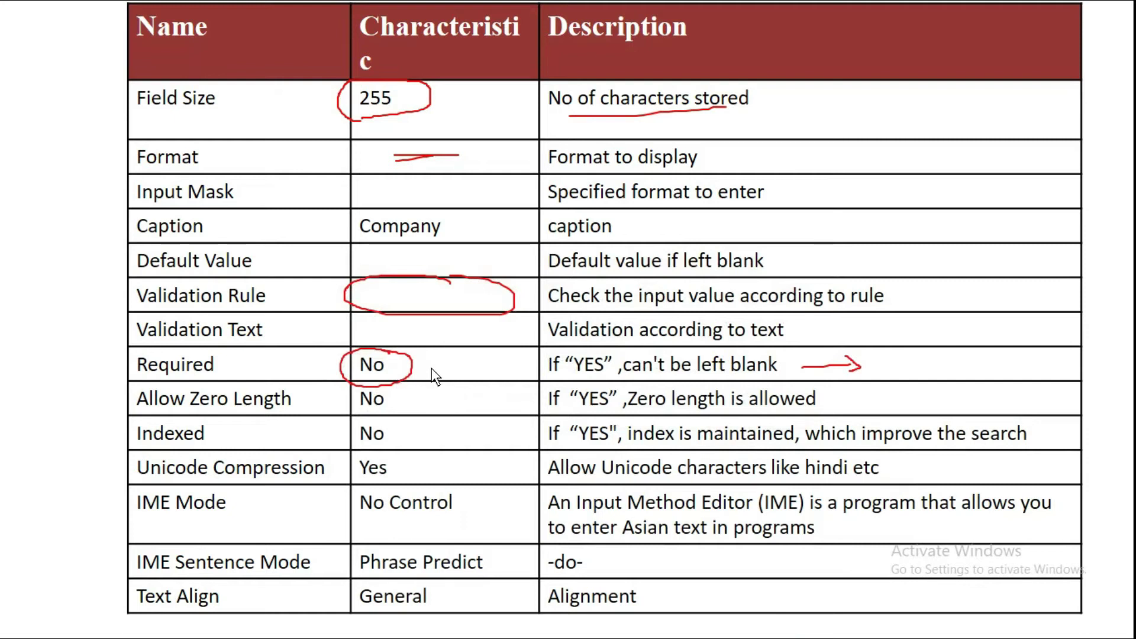
Draw a short red ink stroke beside the circled No in the Required row
left_click_drag(435, 368, 466, 361)
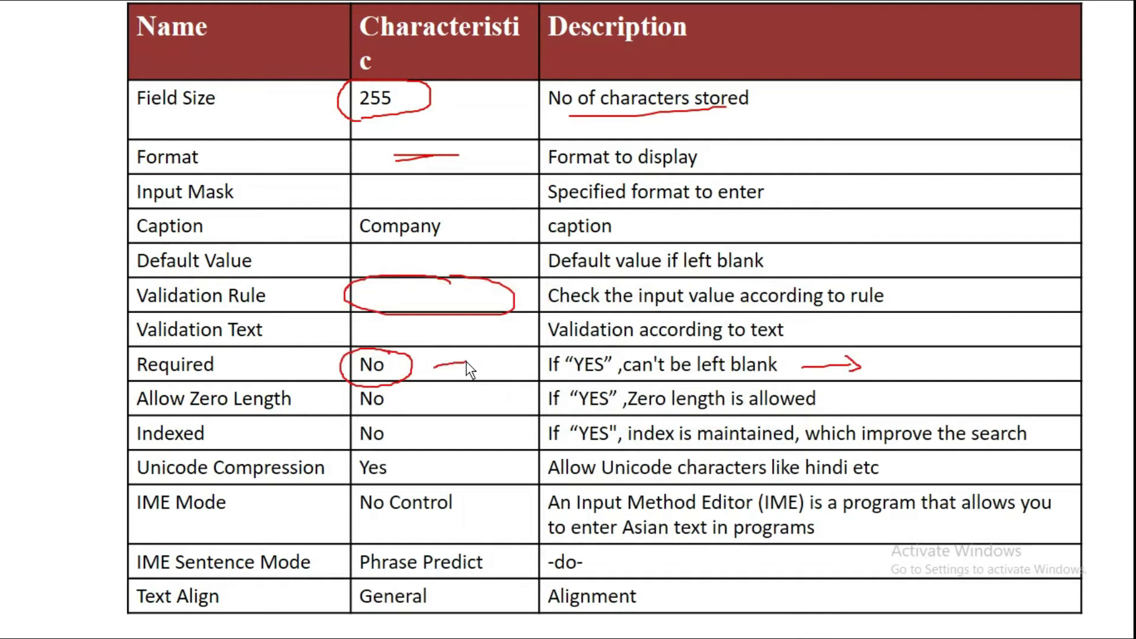
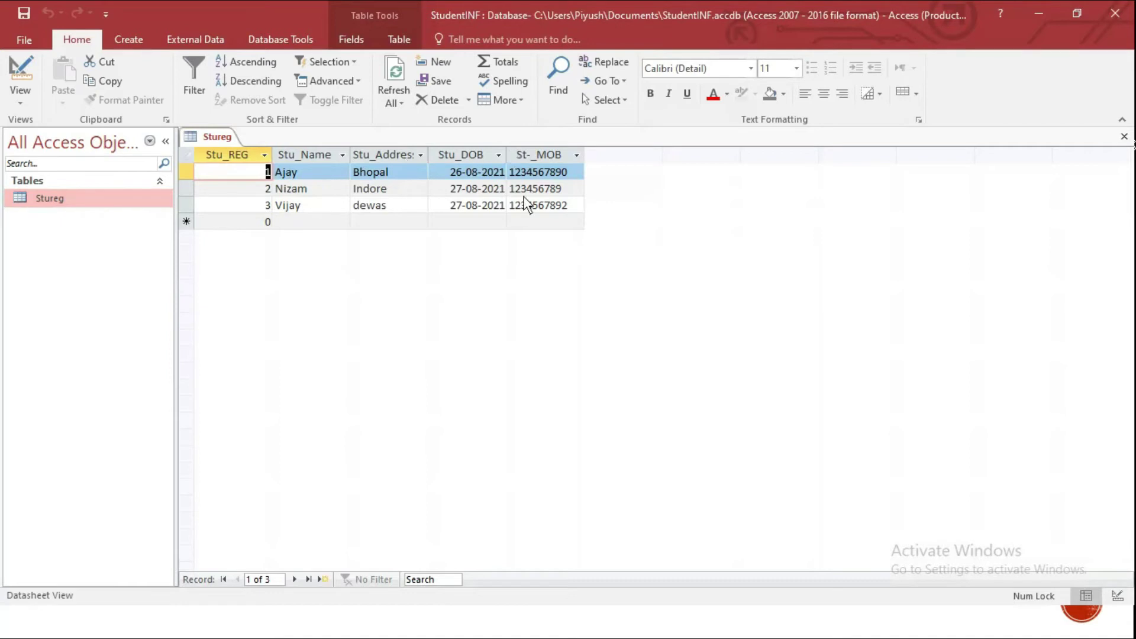
Enter registration 4, a student name and the address Delhi in the new record row
left_click(258, 223)
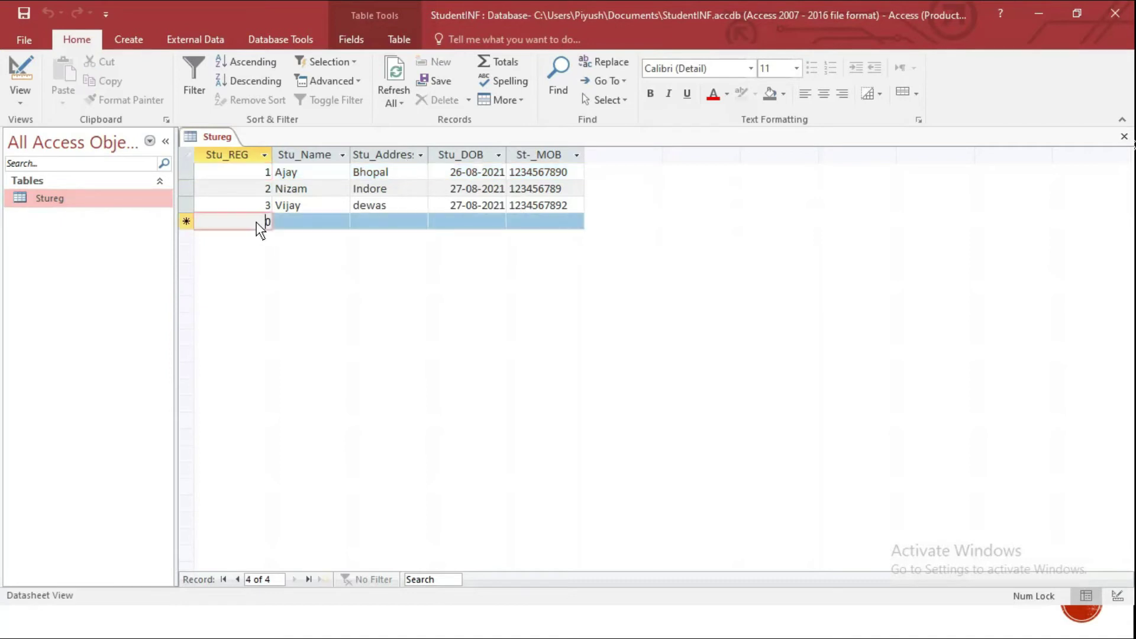
type("4")
key("Delete")
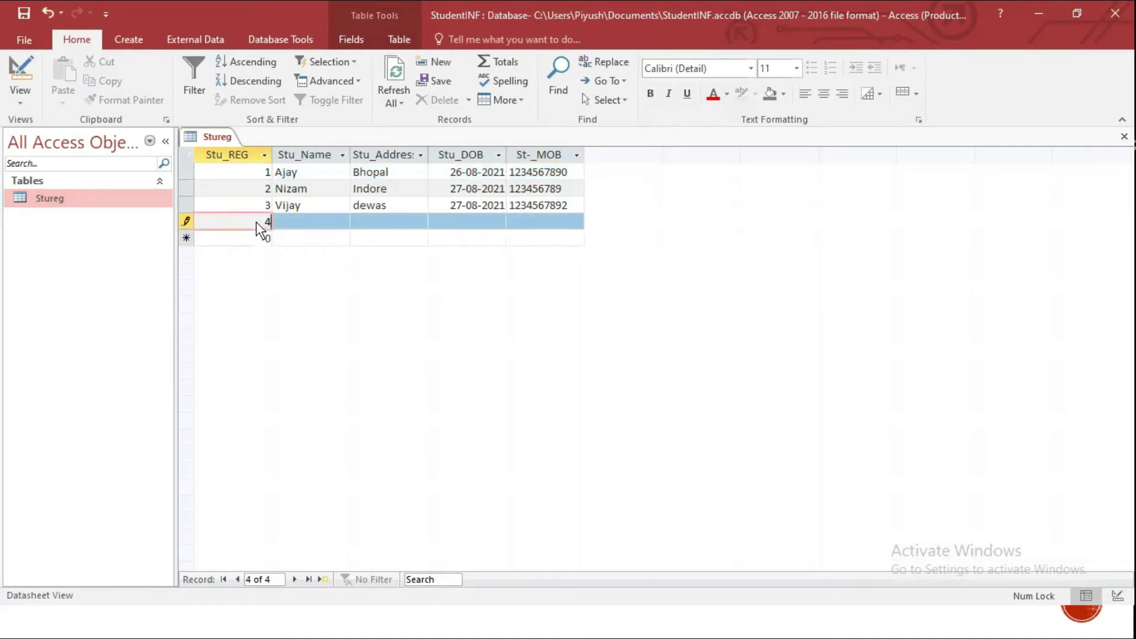
key("Tab")
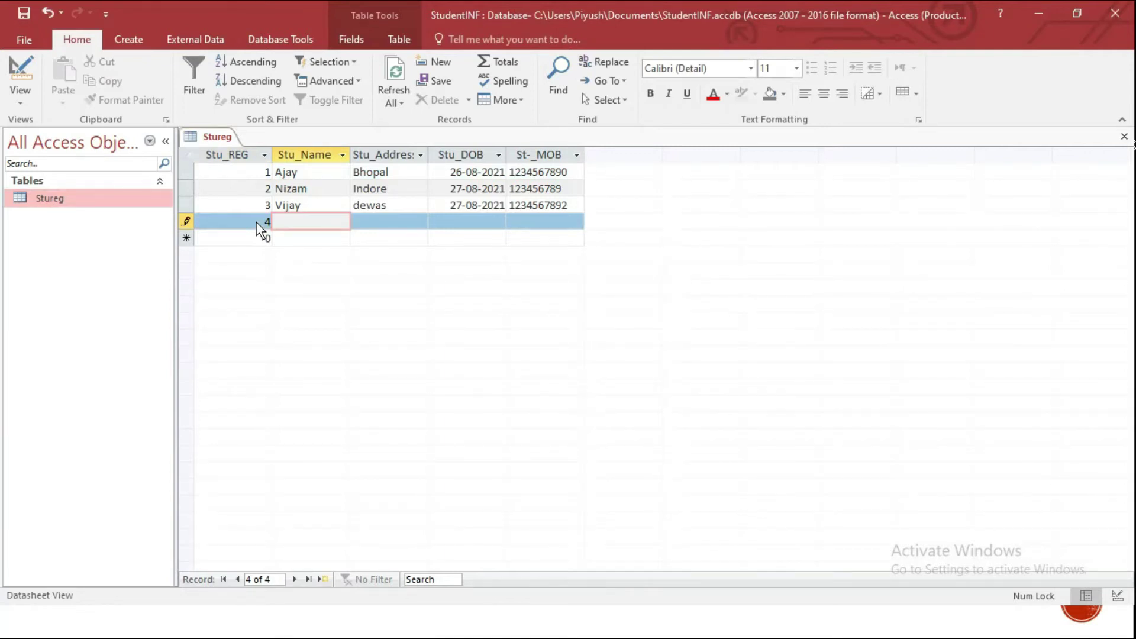
type("Pramod")
key("Tab")
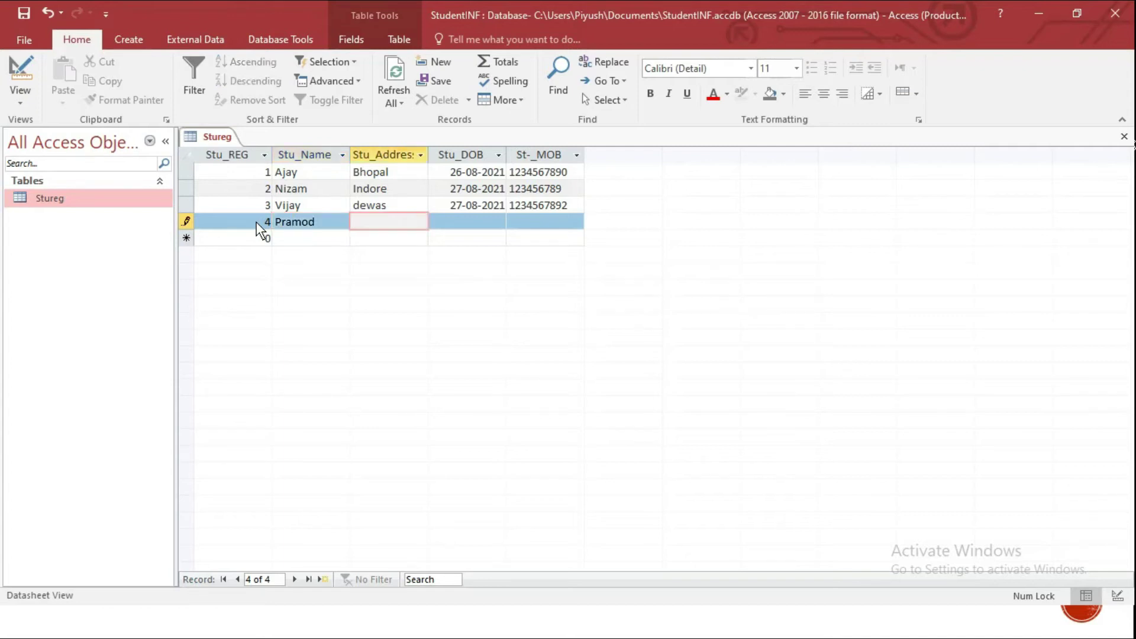
type("Delhi")
Set the birth date to 18-08-2021, enter a mobile number, and save the record
key("Tab")
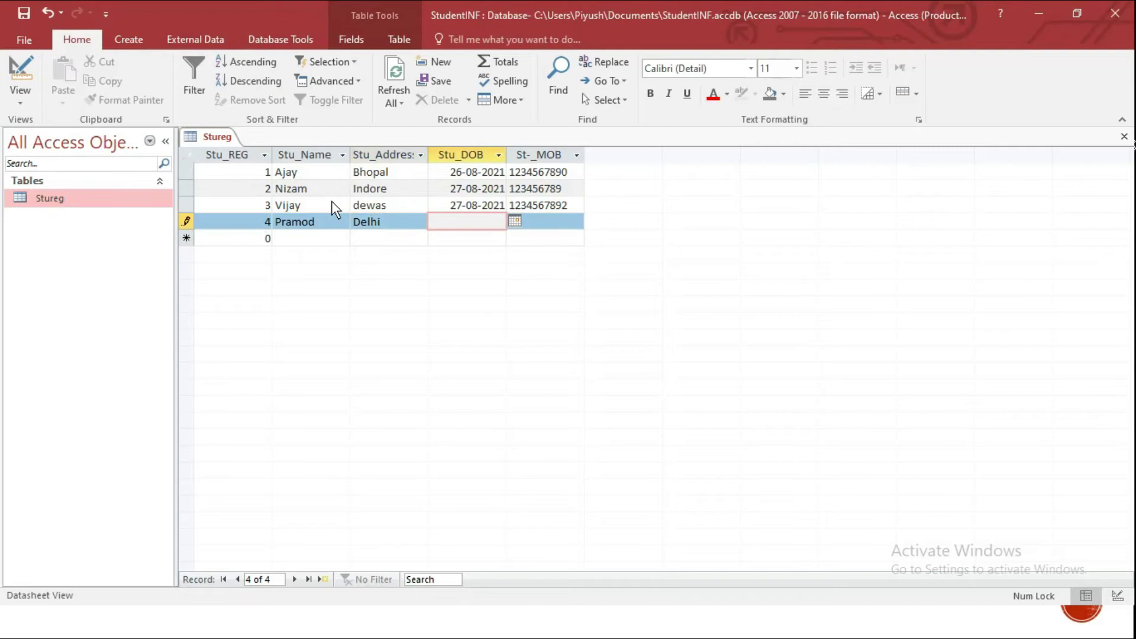
left_click(513, 222)
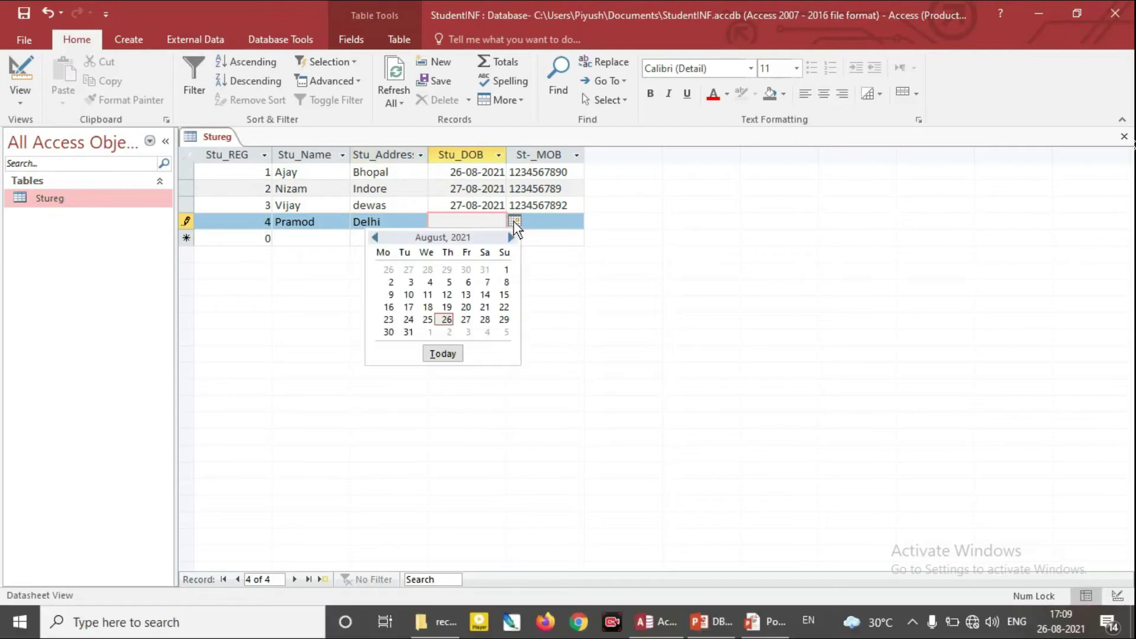
left_click(441, 313)
left_click(555, 225)
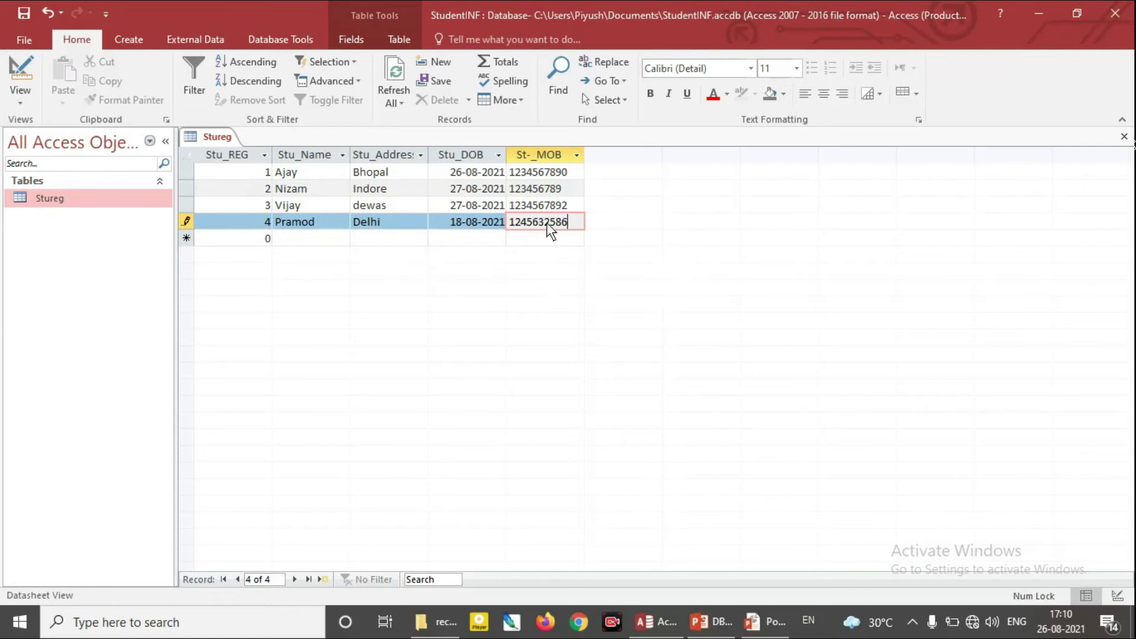
left_click(24, 13)
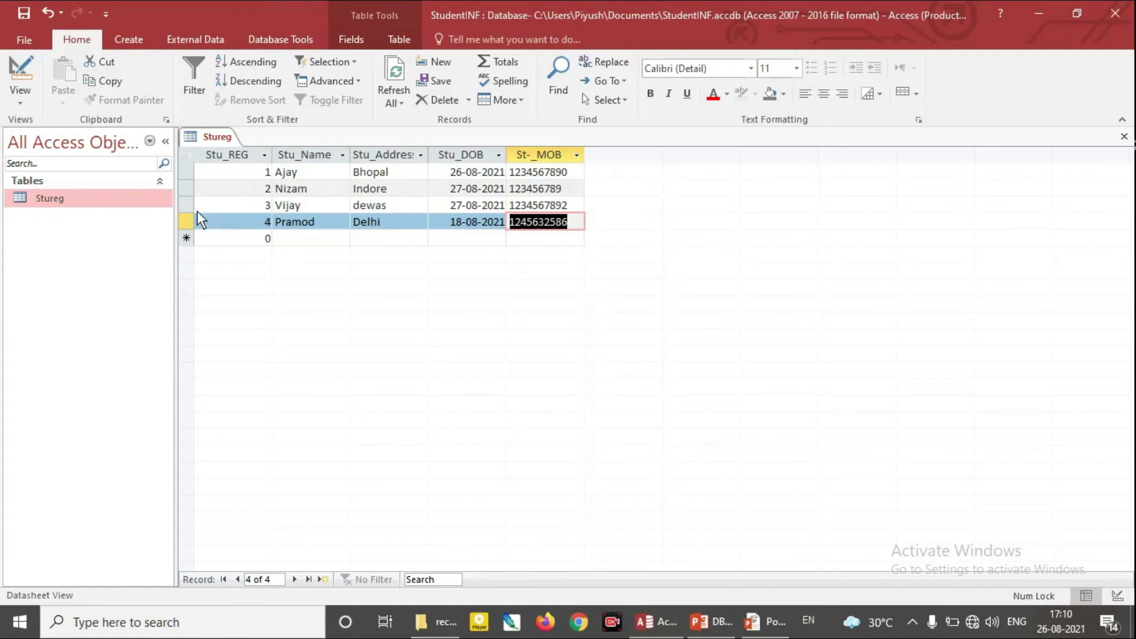
Delete the second student record, the one from Indore, confirming the deletion
left_click(183, 189)
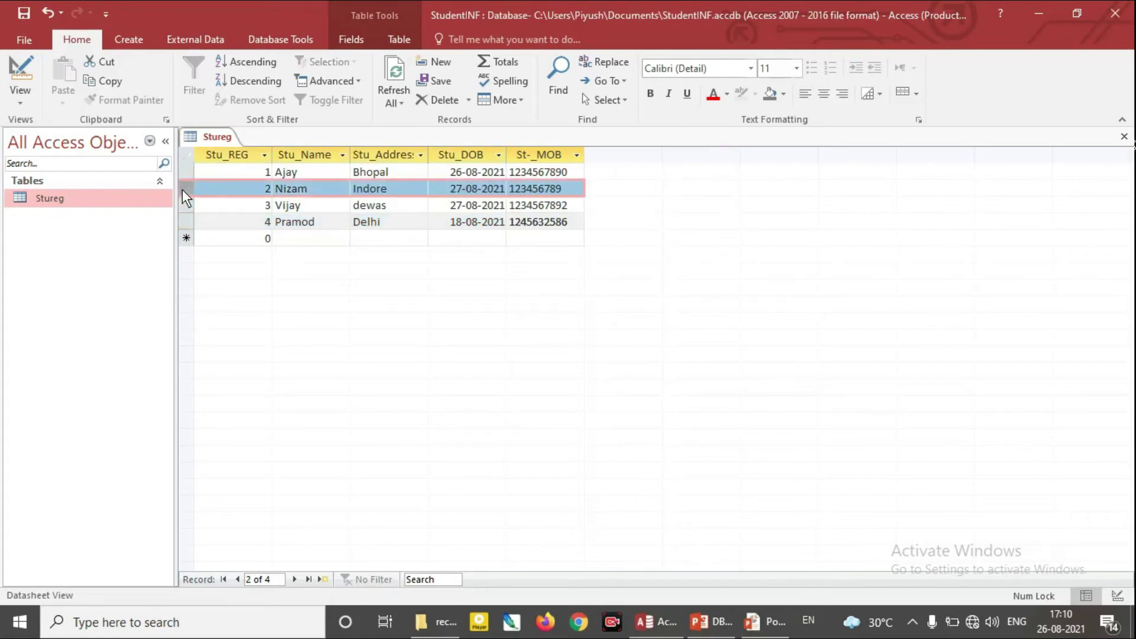
right_click(182, 189)
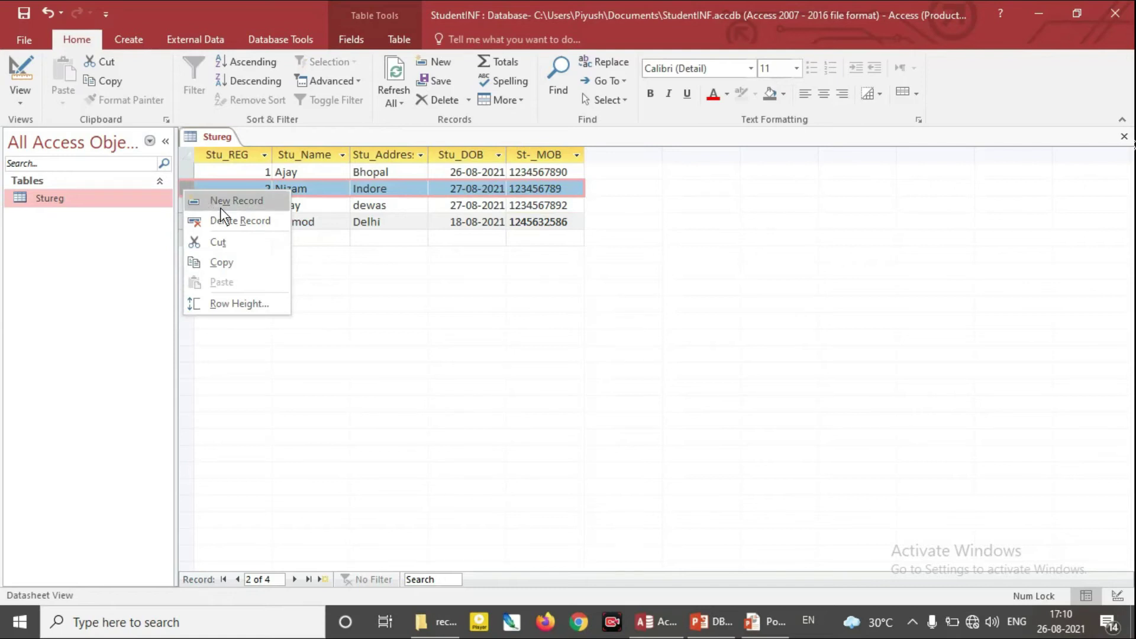
left_click(267, 220)
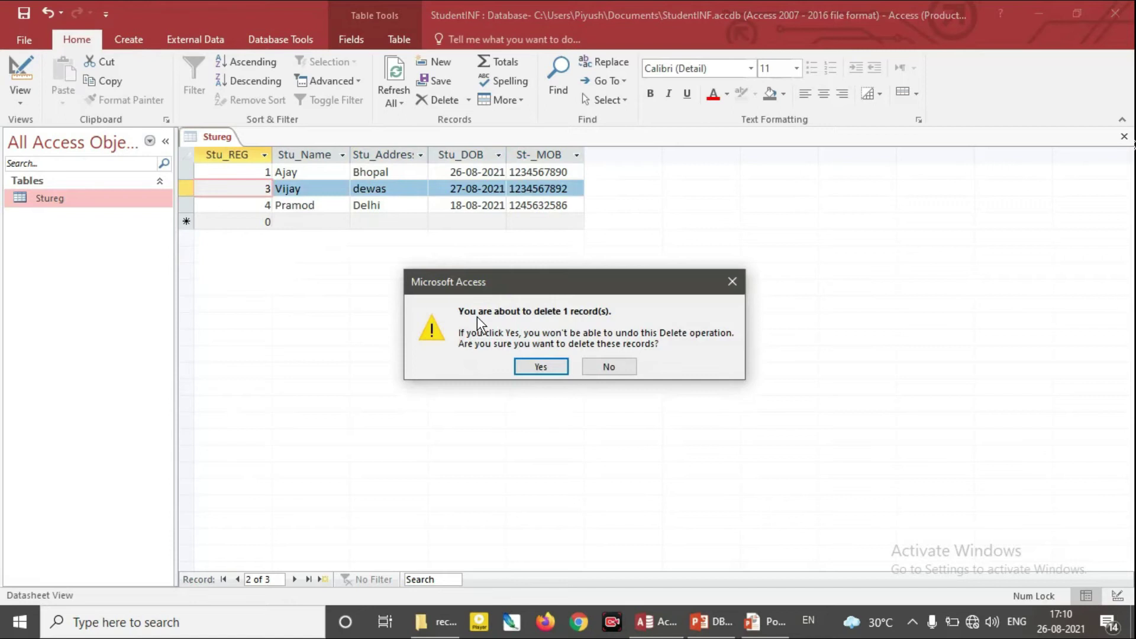
left_click(540, 367)
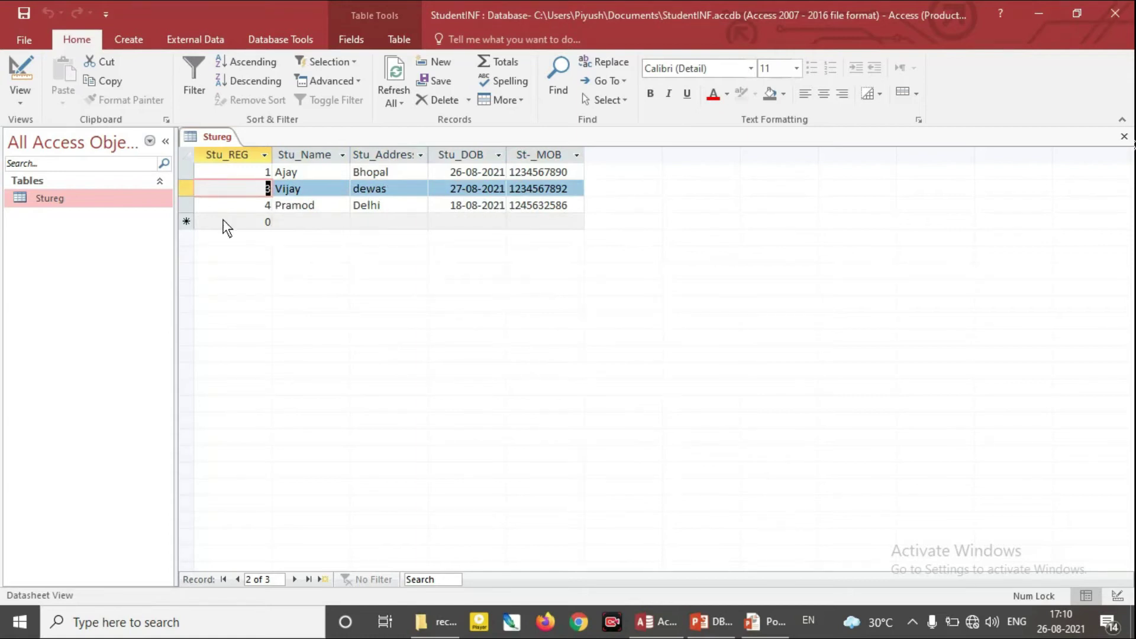
Reopen the Stureg table from the navigation pane
left_click(51, 199)
right_click(50, 201)
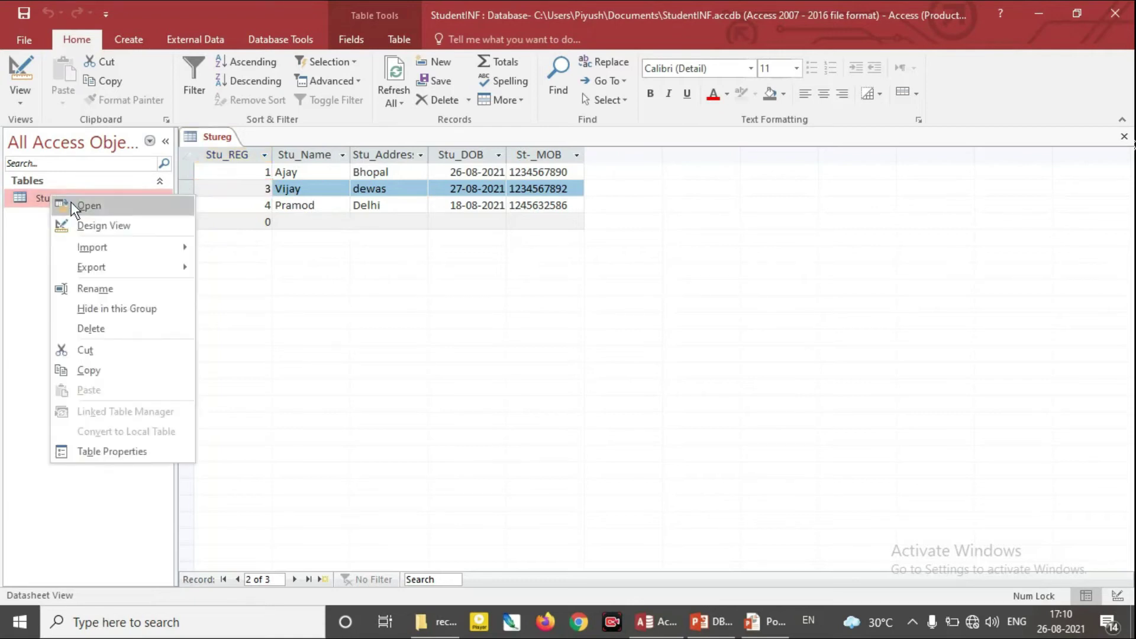
left_click(90, 206)
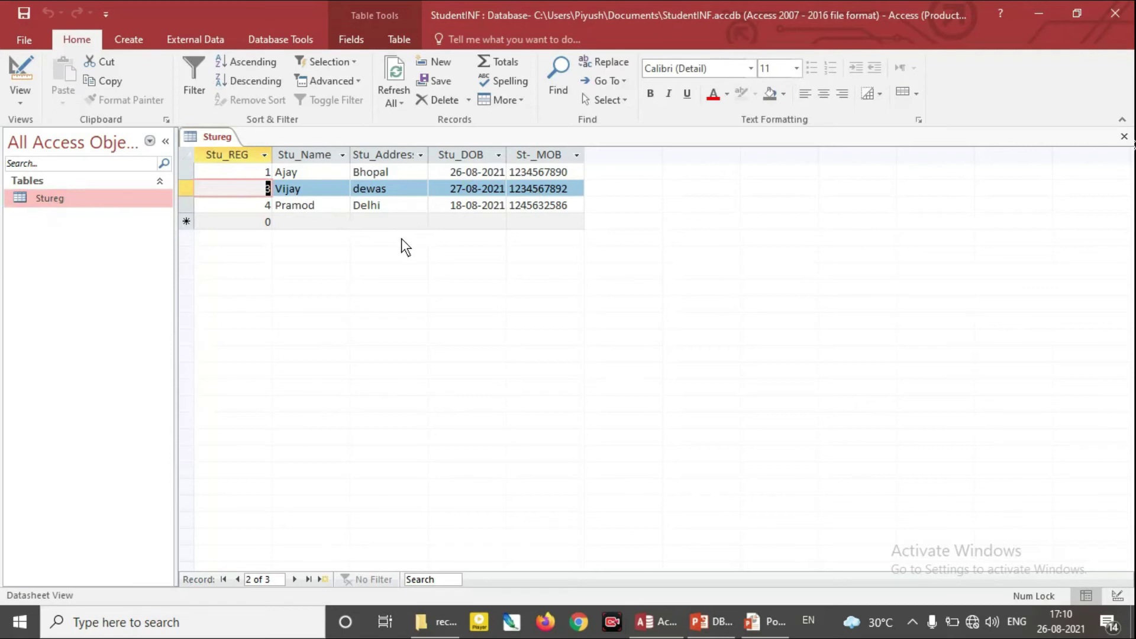
Rename the first student and correct their address from Bombay to Mumbai
left_click(321, 173)
key("BackSpace")
key("BackSpace")
key("BackSpace")
key("BackSpace")
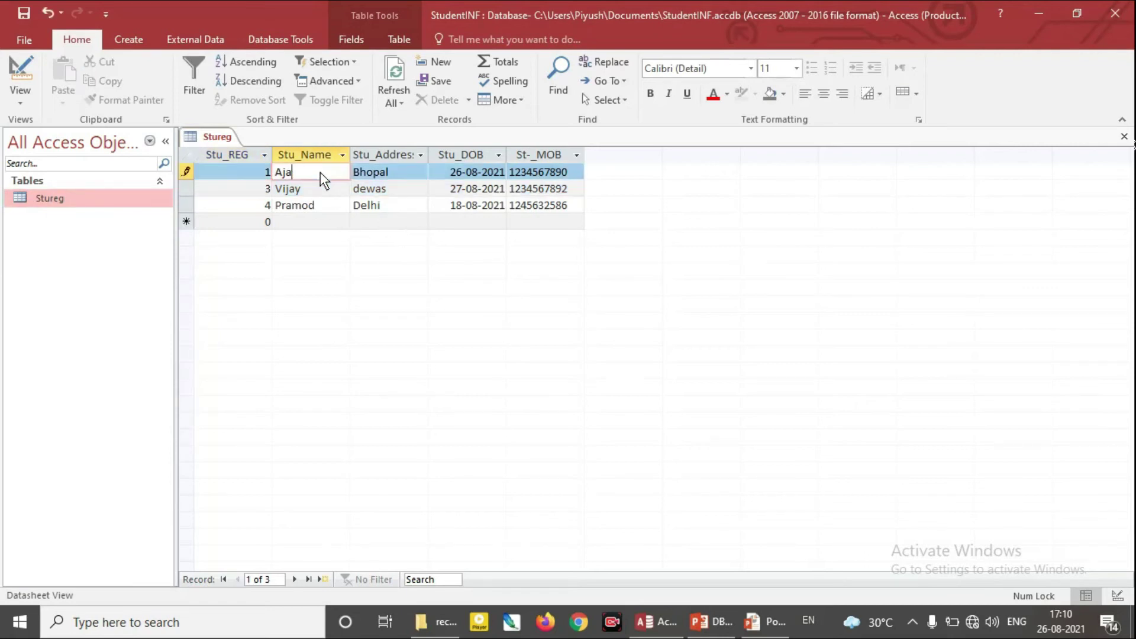
type("Arun")
key("Tab")
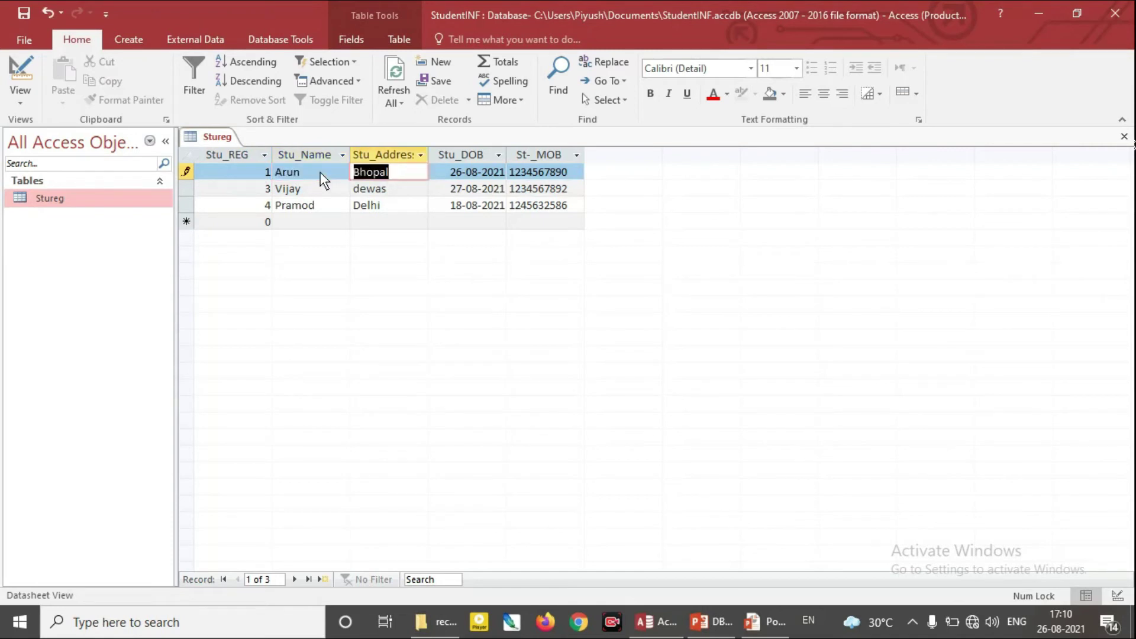
type("Bo")
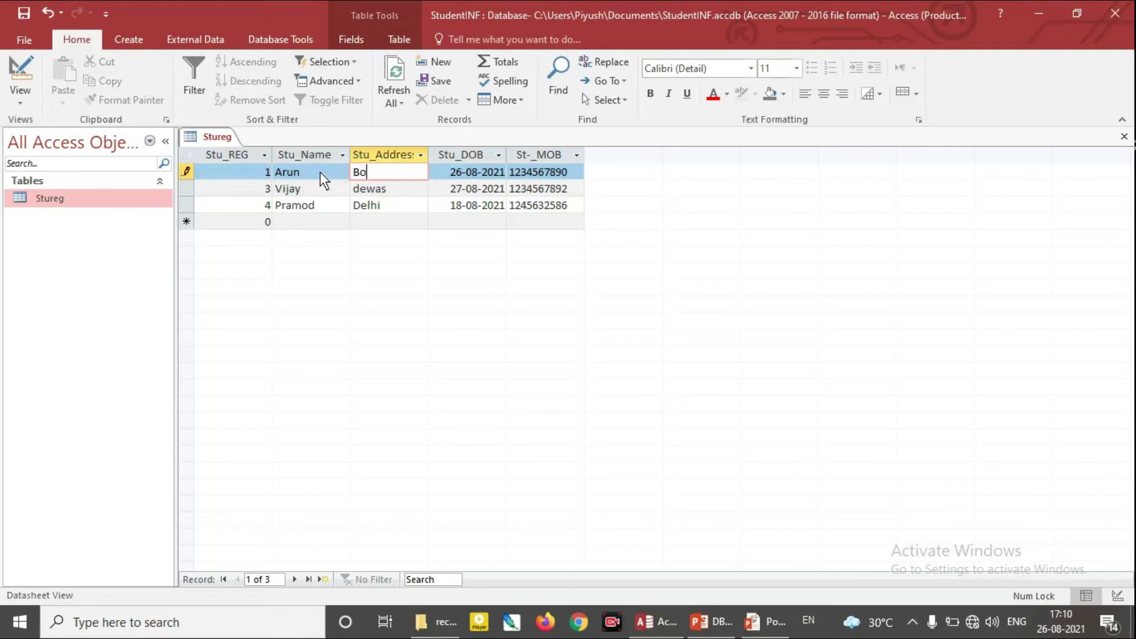
type("mbay")
key("BackSpace")
key("BackSpace")
key("BackSpace")
key("BackSpace")
key("BackSpace")
key("BackSpace")
type("Mumbai")
left_click(421, 206)
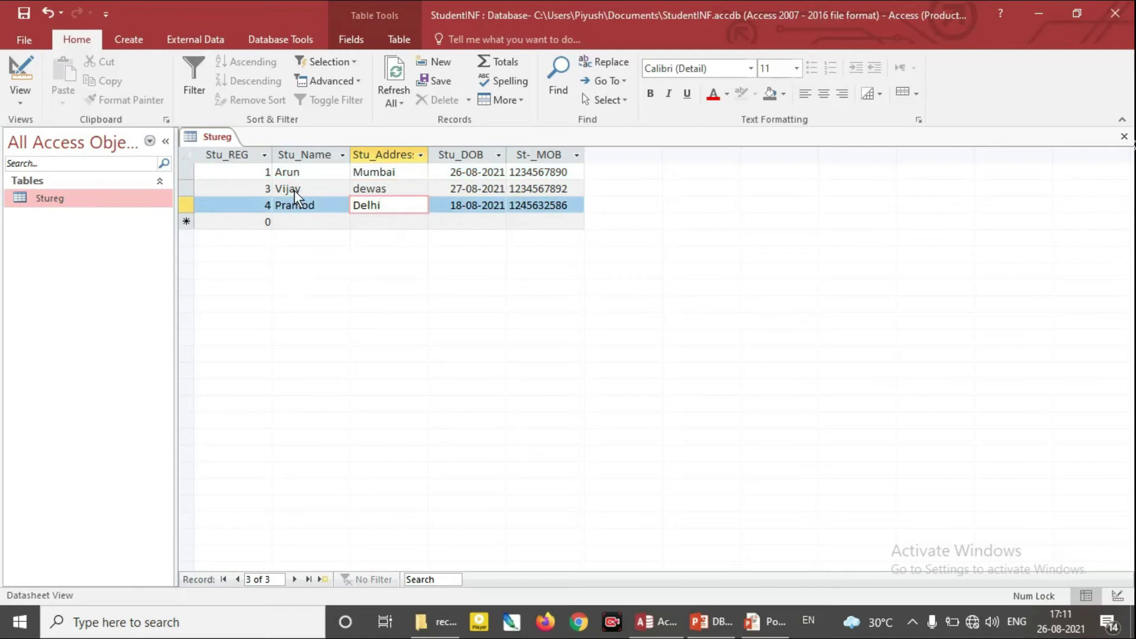
View Stureg in Design View, close it, reopen the datasheet, then switch to PowerPoint
left_click(30, 97)
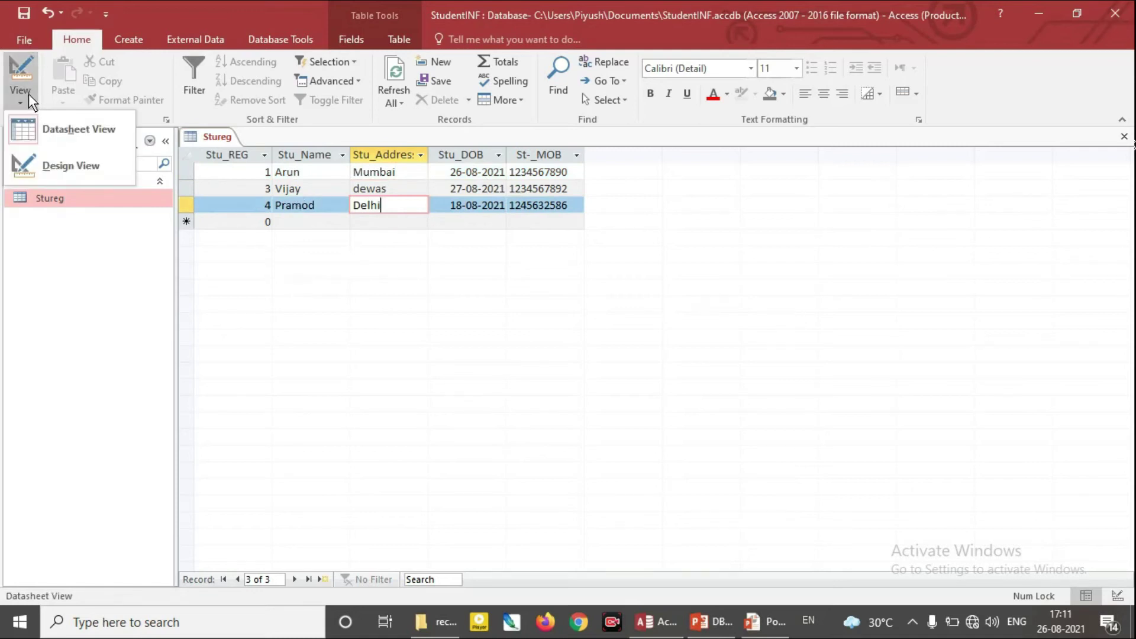
left_click(68, 156)
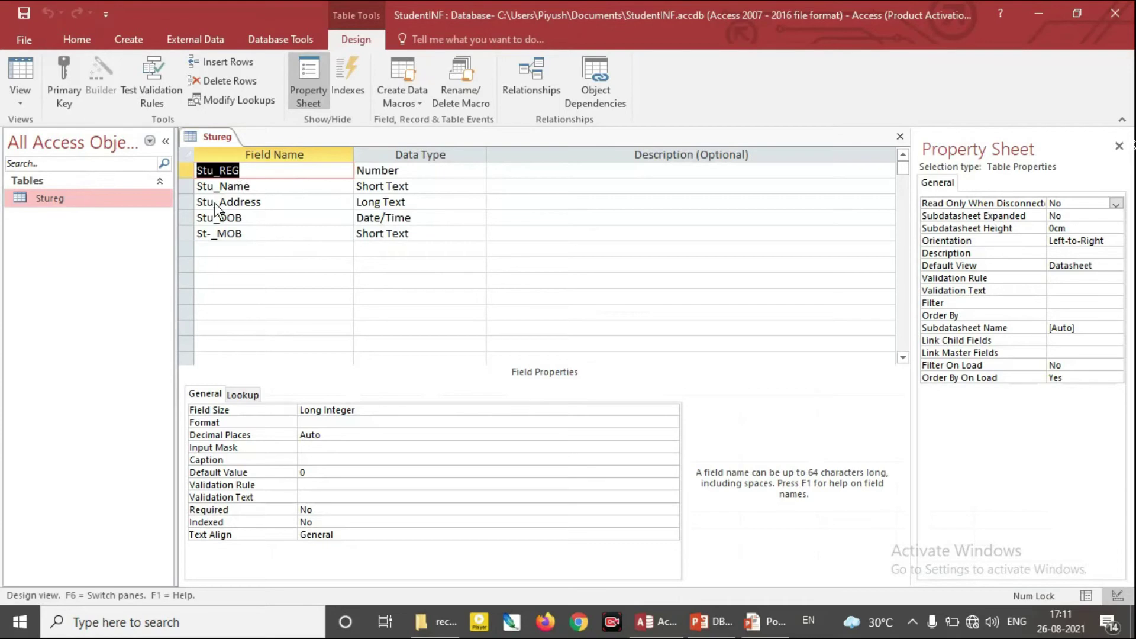
left_click(900, 138)
right_click(63, 205)
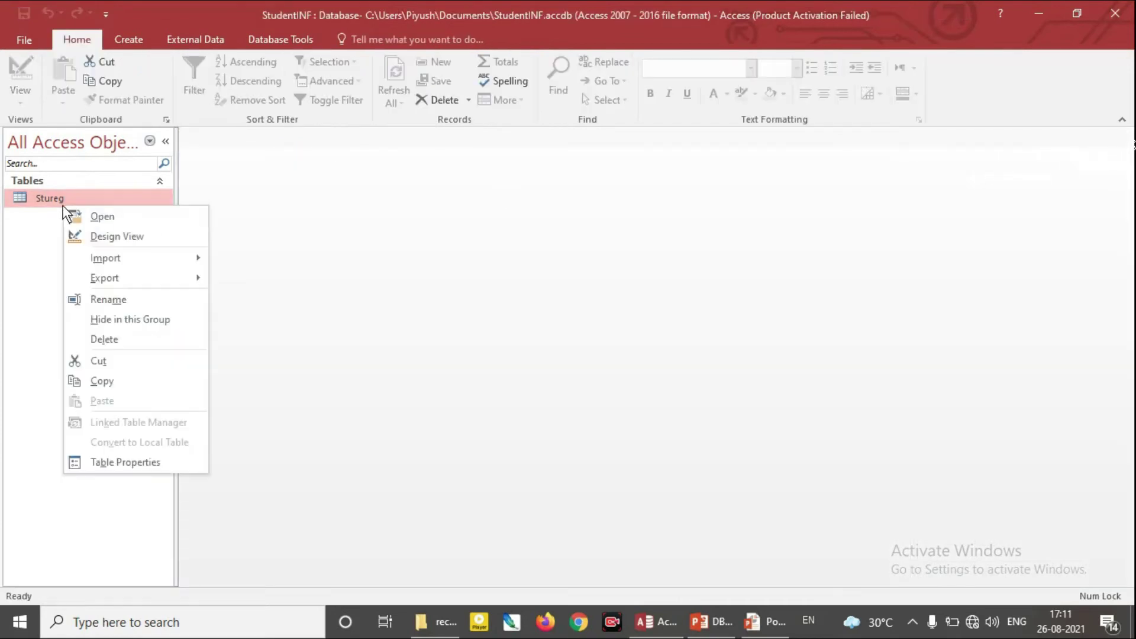
left_click(97, 216)
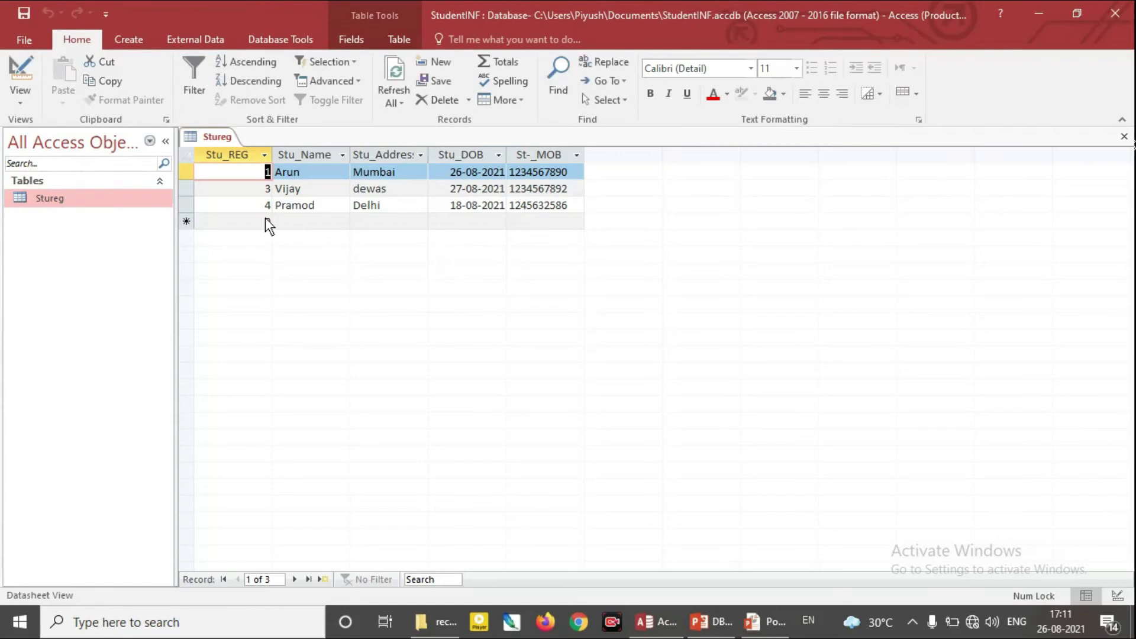
left_click(717, 609)
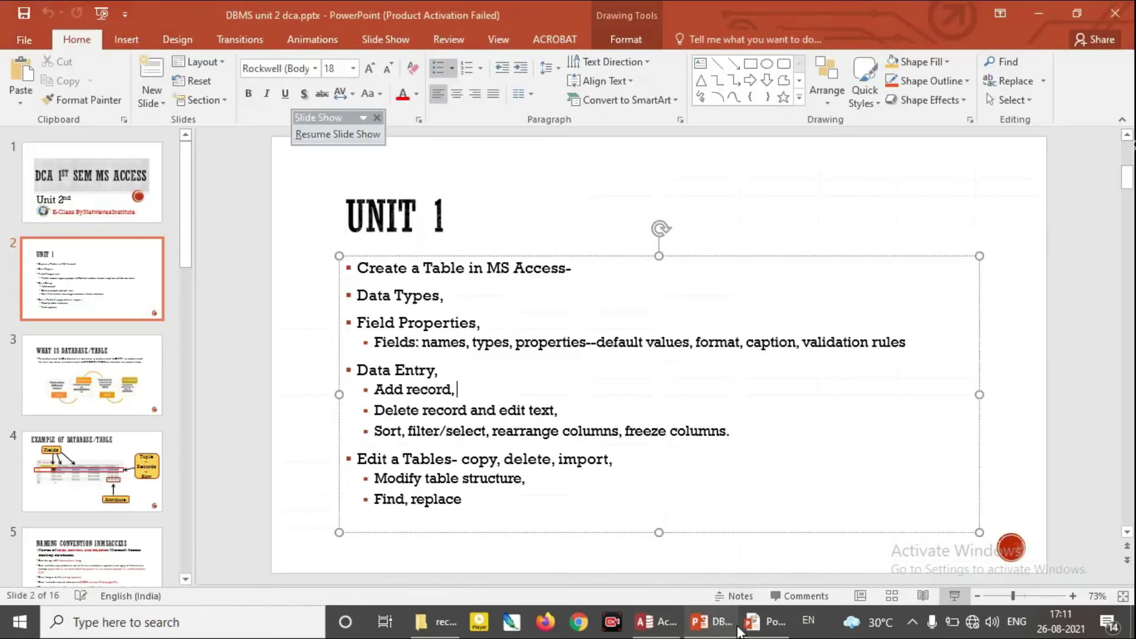
Resume the slide show, mark 'Add record' with a red ink stroke, and return to Access
left_click(337, 133)
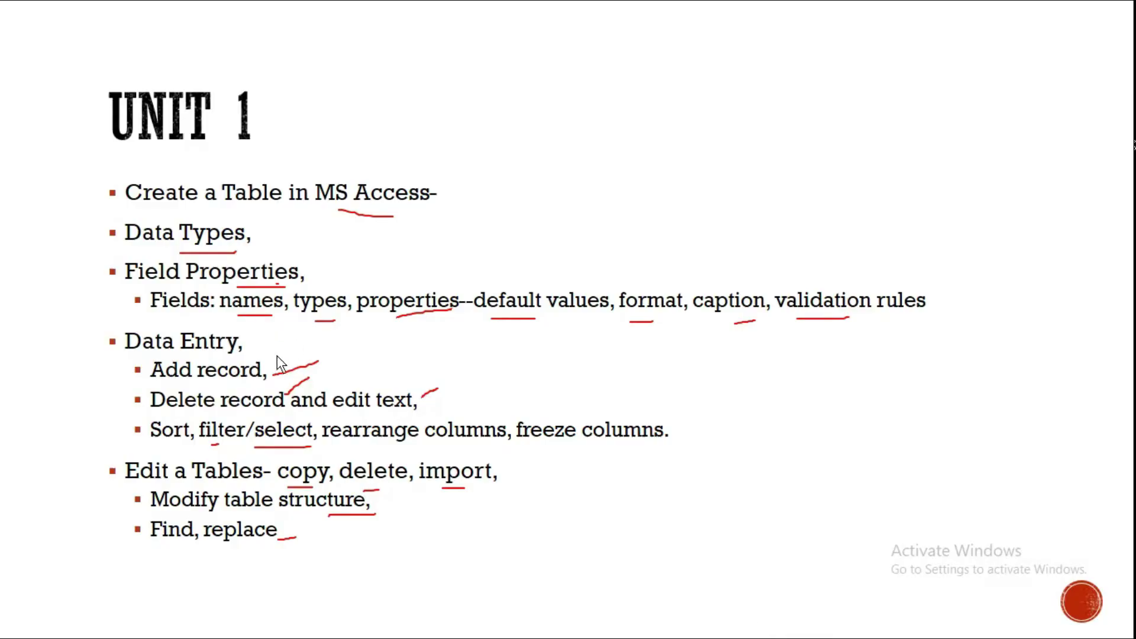
left_click_drag(267, 377, 339, 363)
key("alt+Tab")
key("alt+Tab")
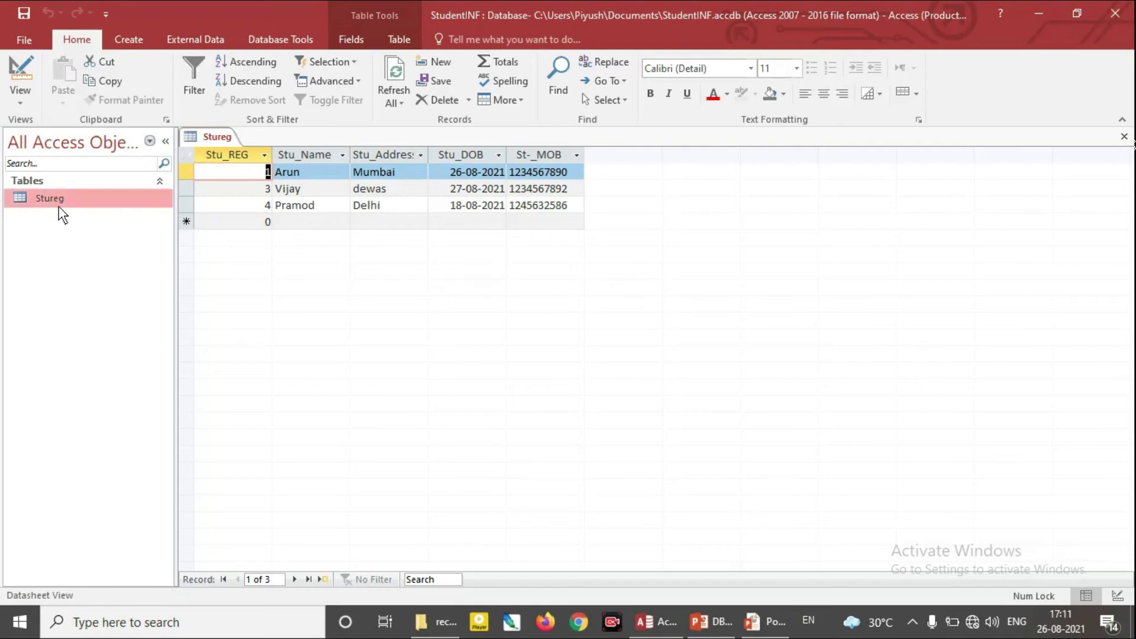
Cut the Stureg table and paste it back into the database as a table named pol
right_click(55, 203)
left_click(112, 359)
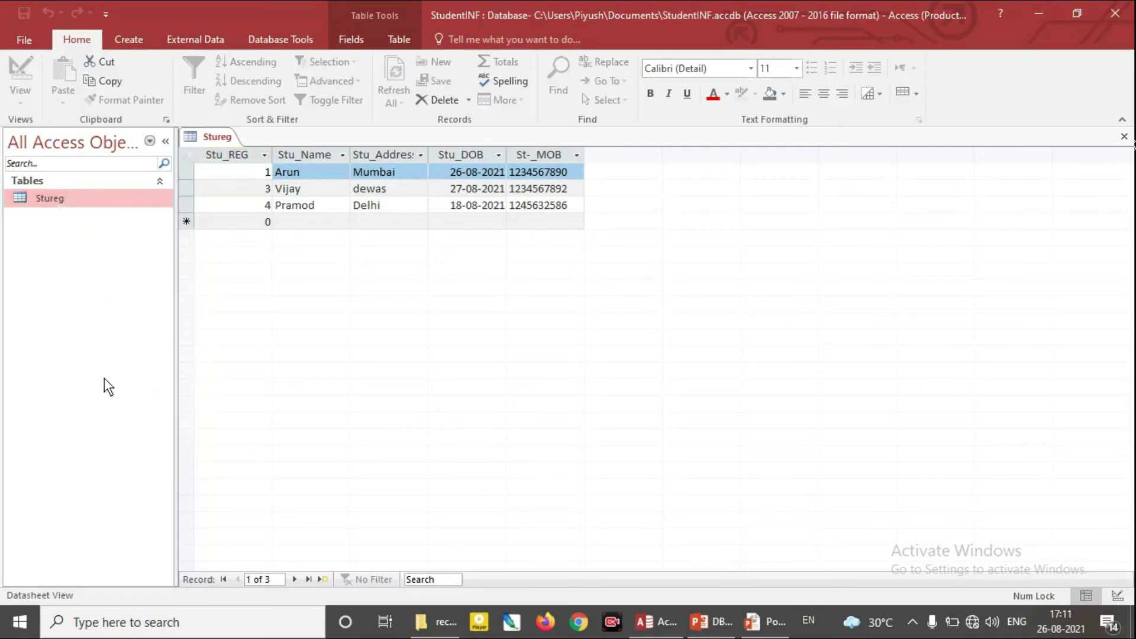
right_click(69, 331)
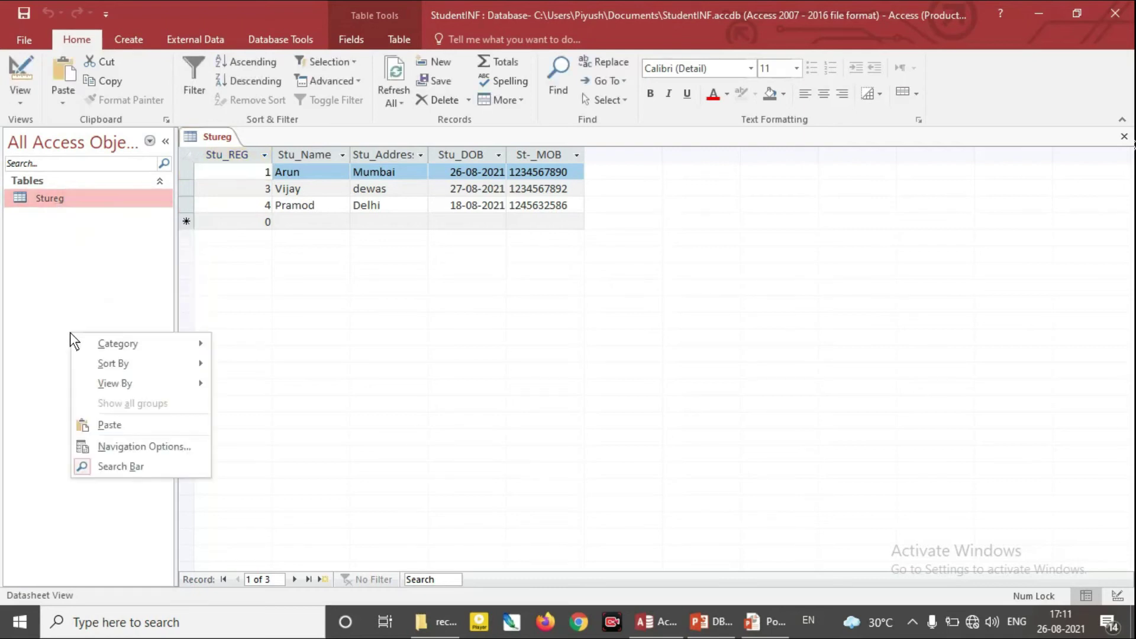
left_click(116, 428)
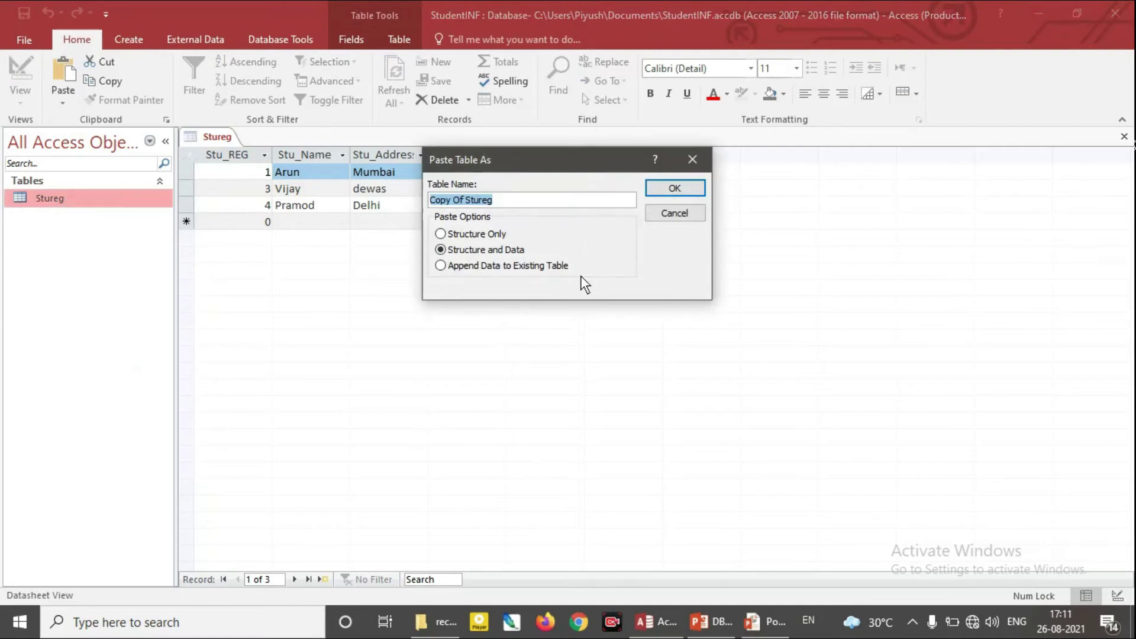
type("pol")
key("Return")
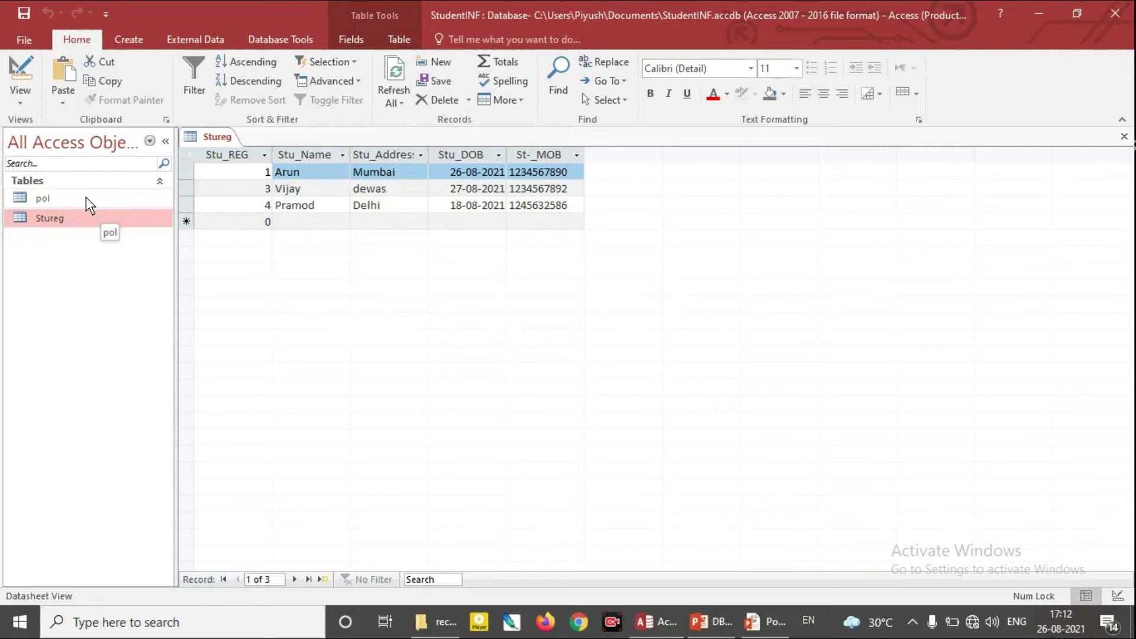
Copy the Stureg table and paste it into the navigation pane
right_click(61, 223)
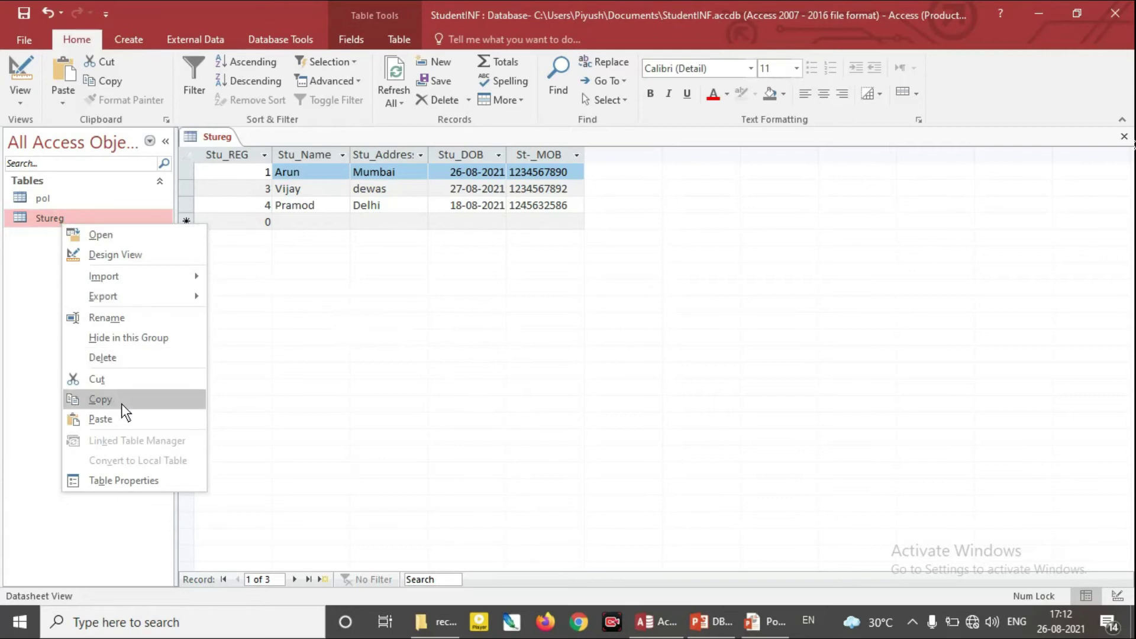
left_click(101, 400)
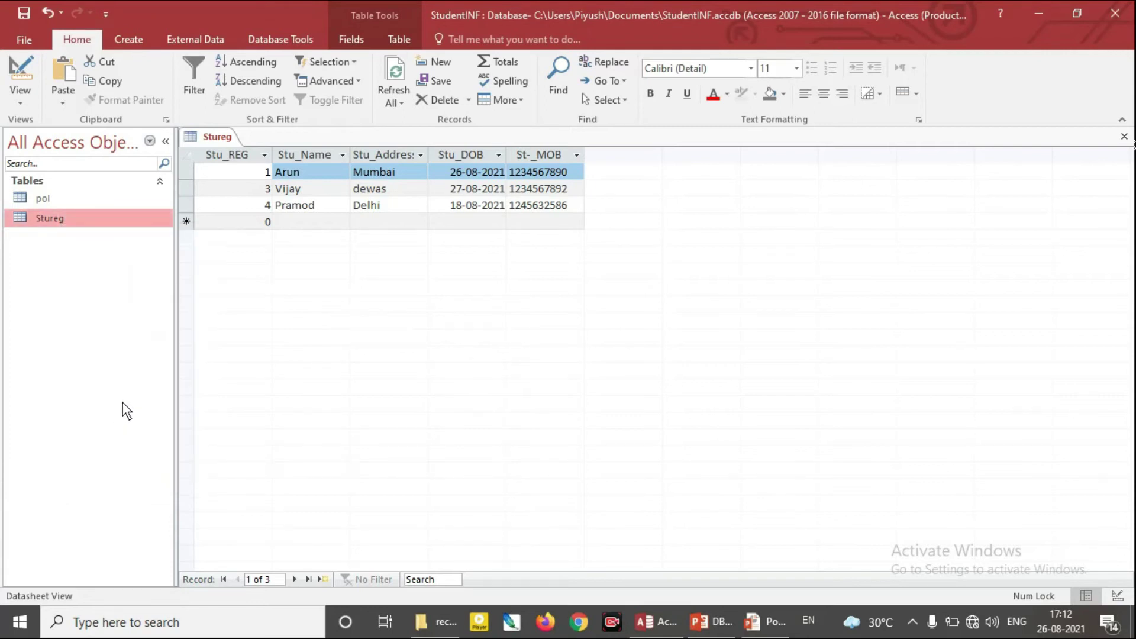
right_click(105, 340)
left_click(43, 289)
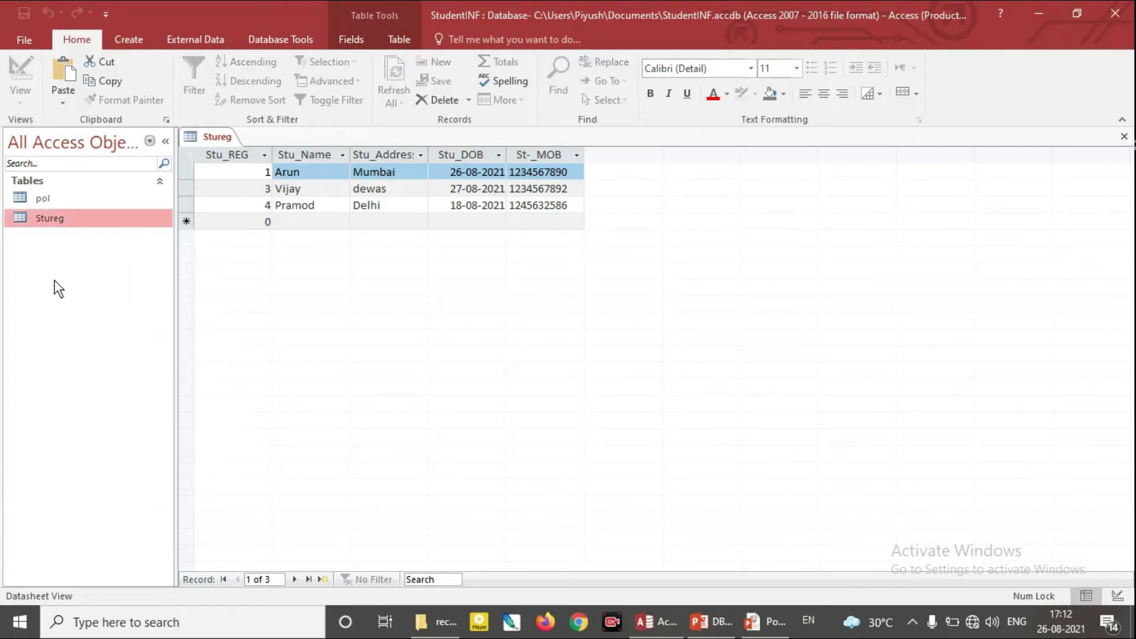
right_click(55, 279)
left_click(101, 372)
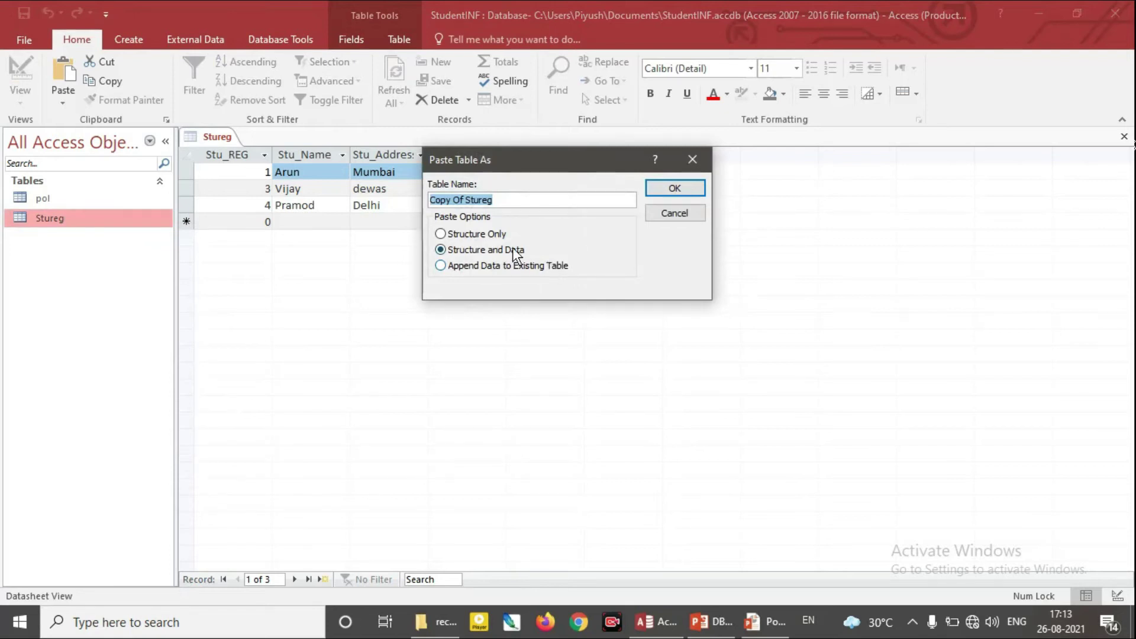
Choose Append Data to Existing Table with target table pol and confirm
left_click(491, 235)
left_click(502, 250)
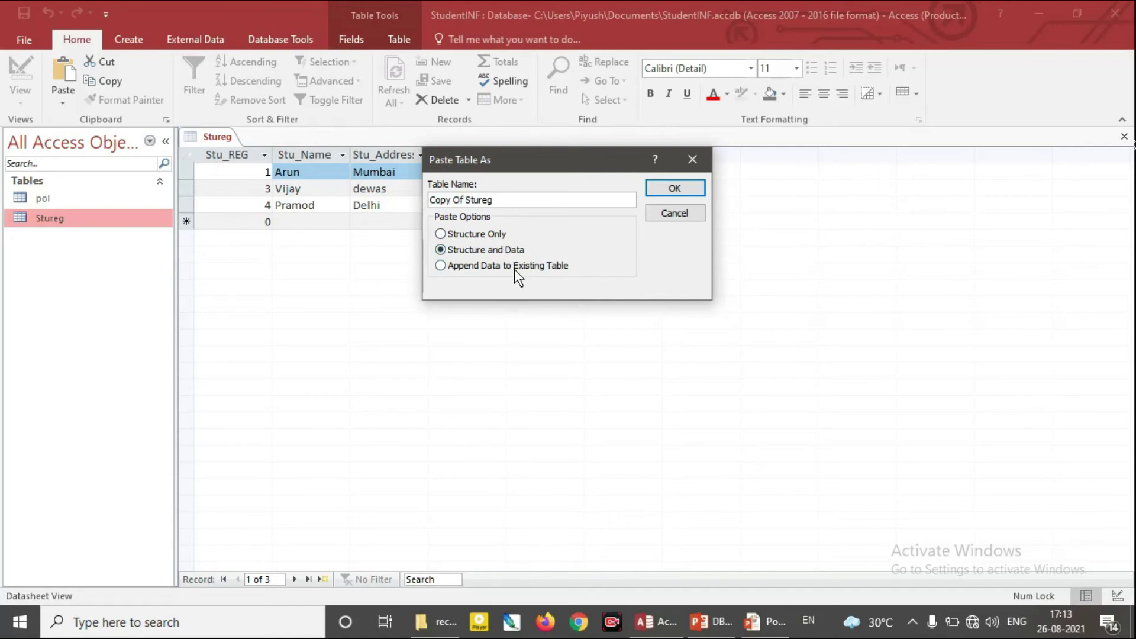
left_click(514, 269)
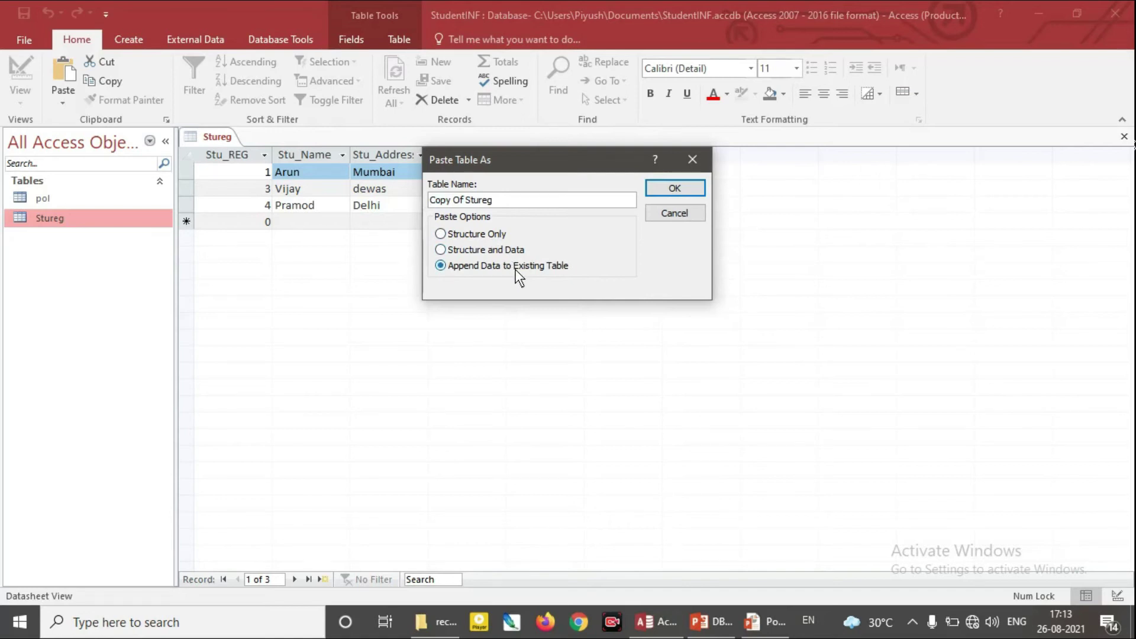
left_click(482, 236)
left_click_drag(539, 169, 562, 249)
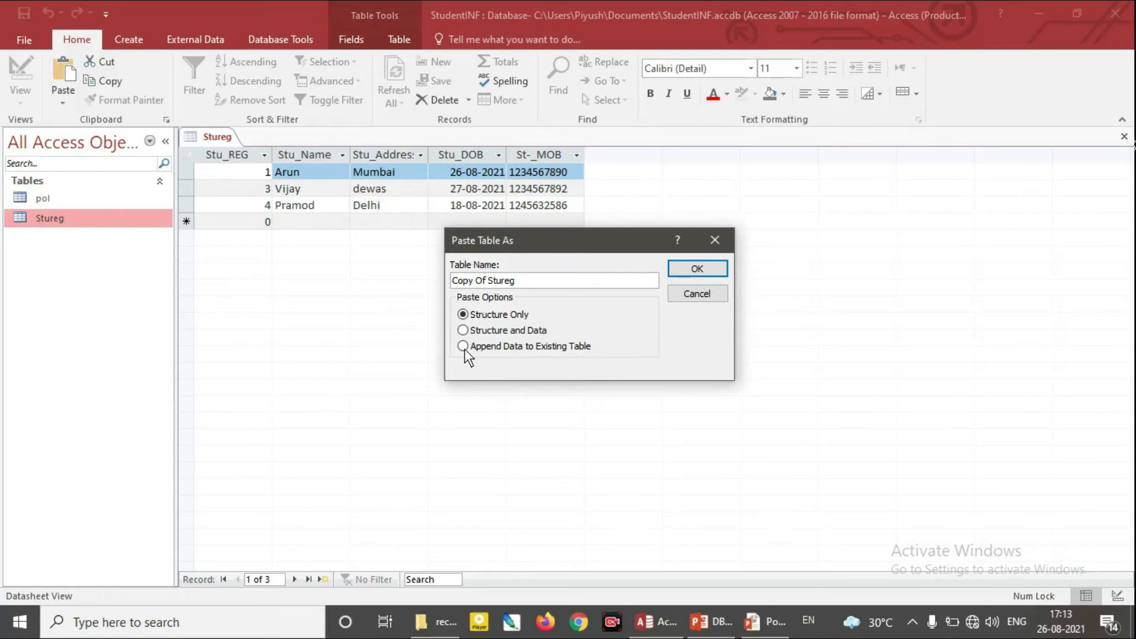
left_click(471, 331)
left_click(464, 348)
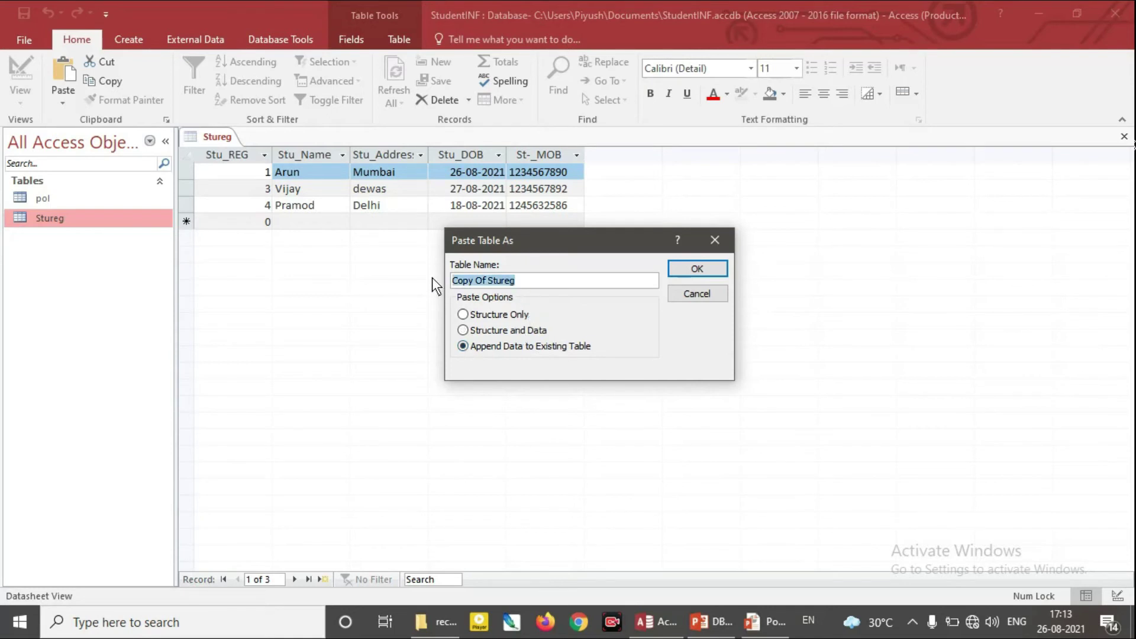
type("pol")
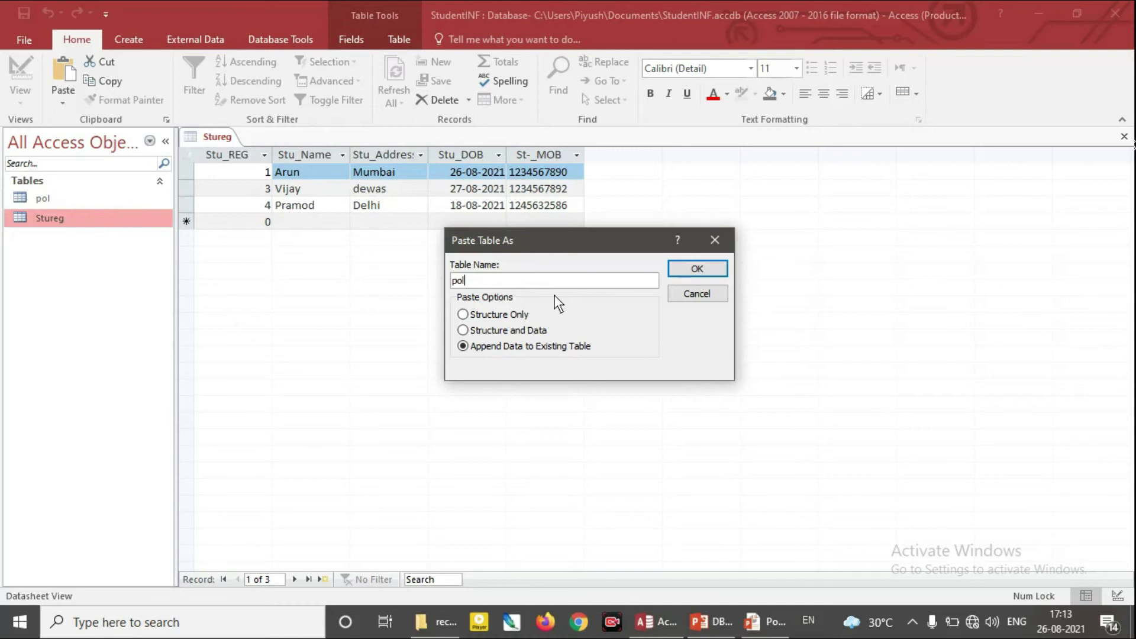
left_click(694, 268)
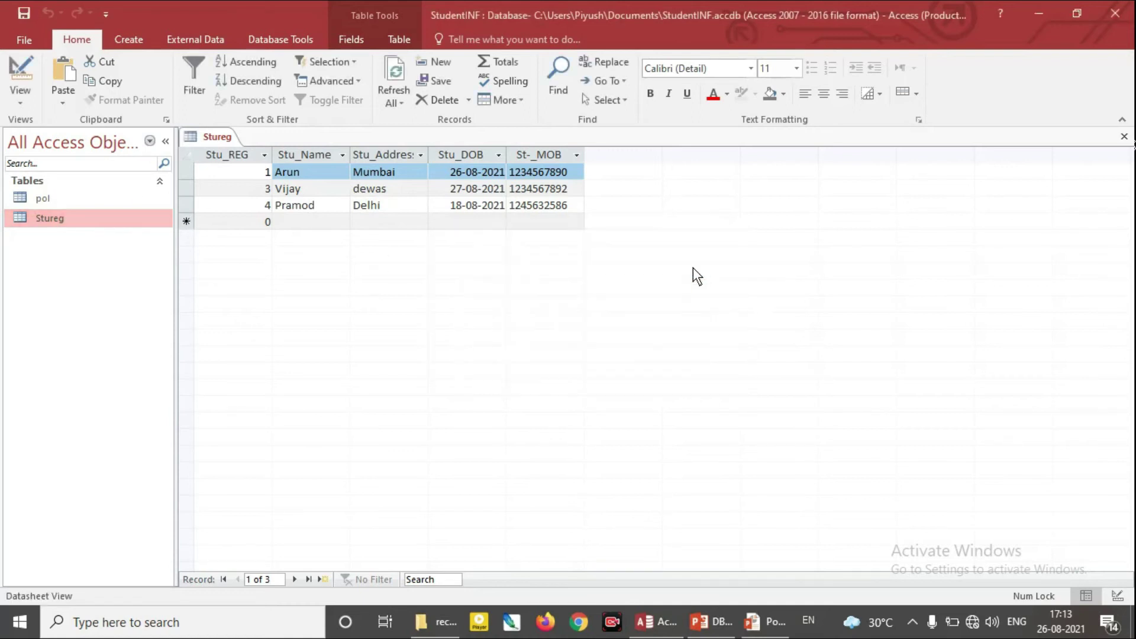
Open the pol table and select its first three records
left_click(74, 199)
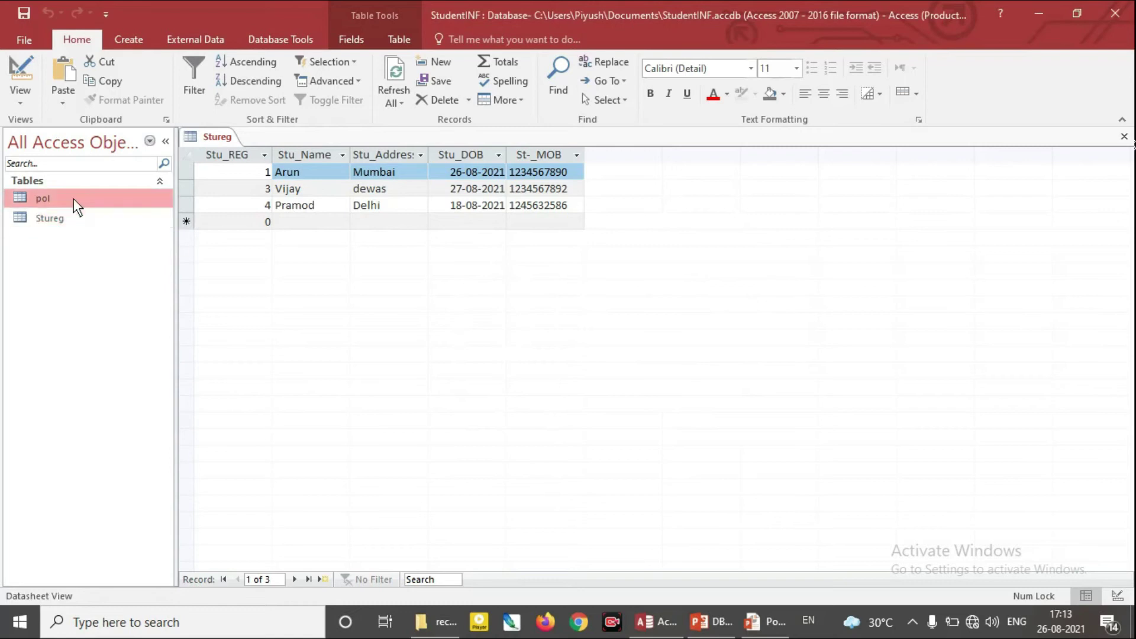
double_click(73, 197)
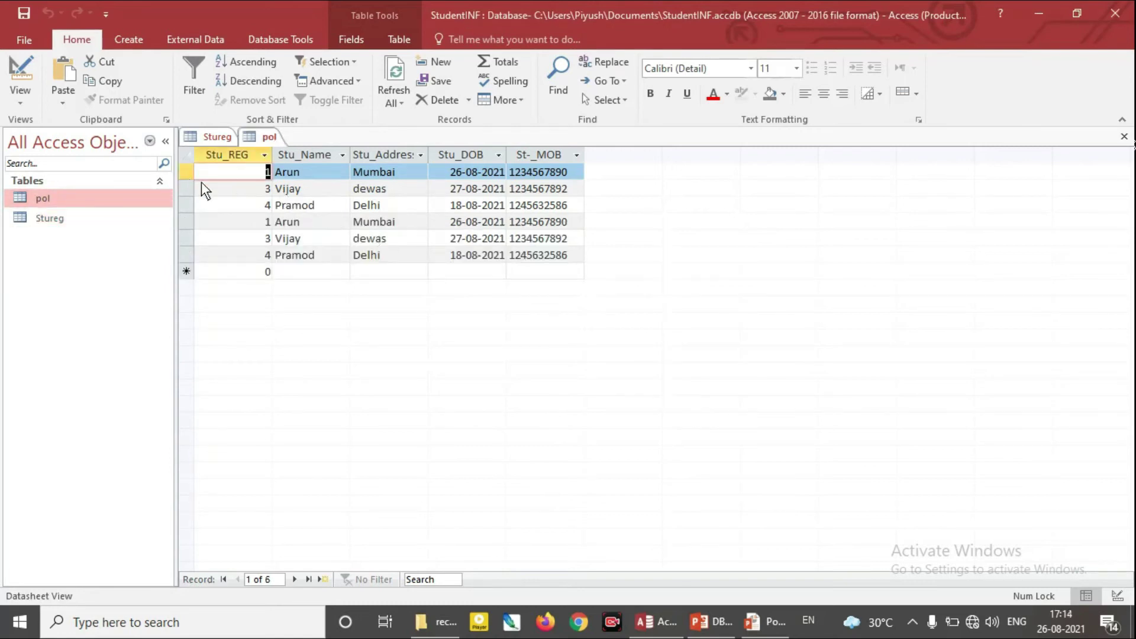
left_click_drag(192, 172, 283, 210)
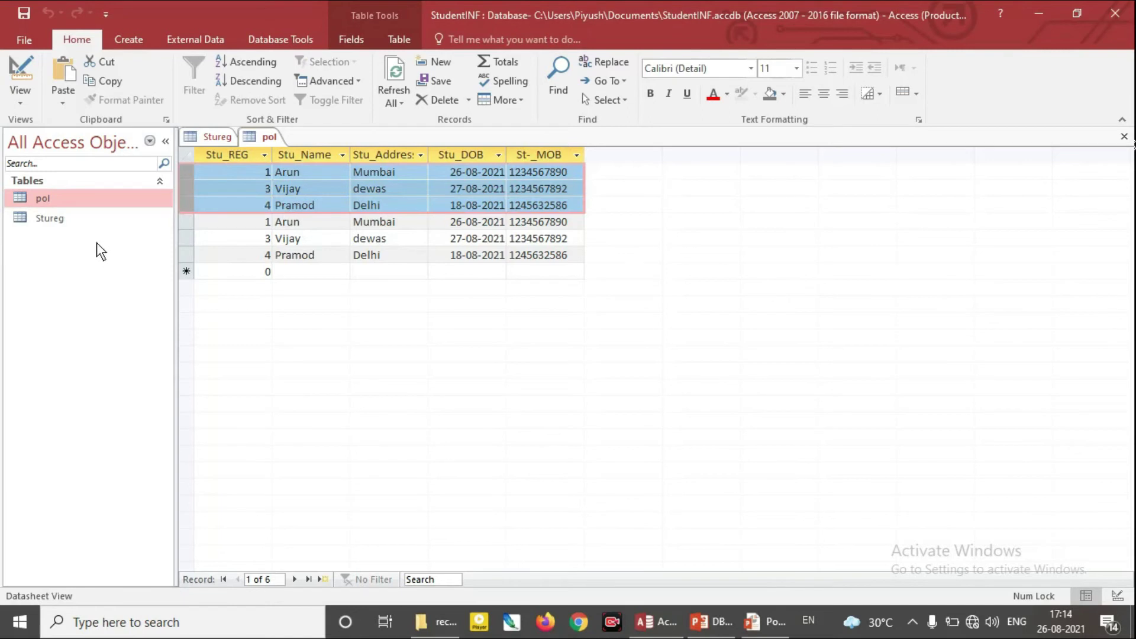
Copy the Stureg table again and paste it into the database
right_click(92, 248)
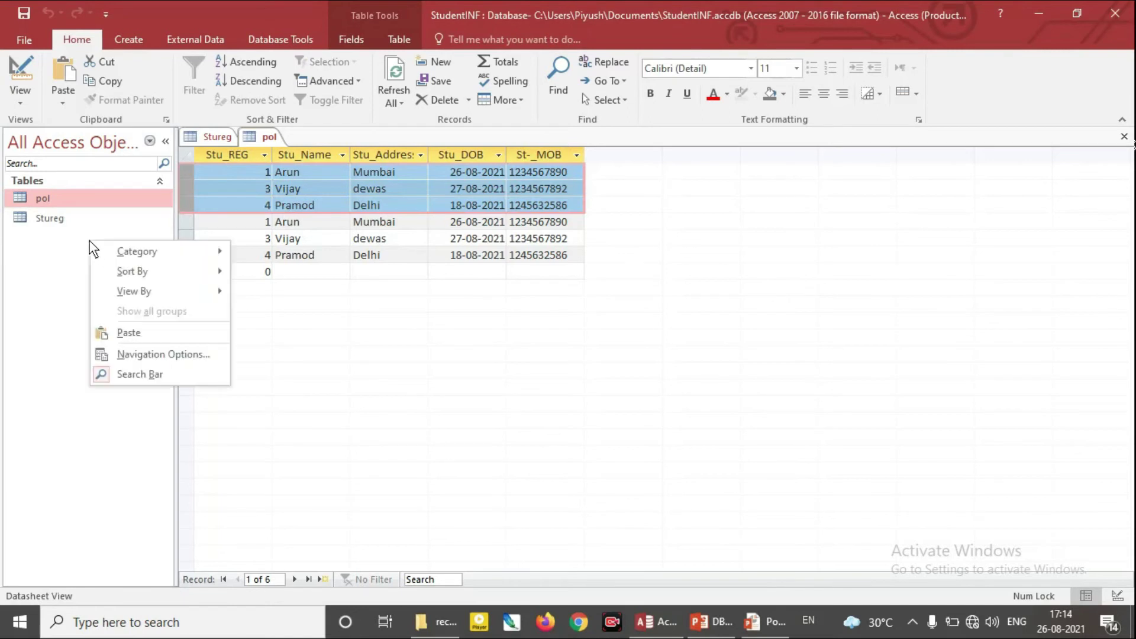
left_click(67, 278)
right_click(67, 277)
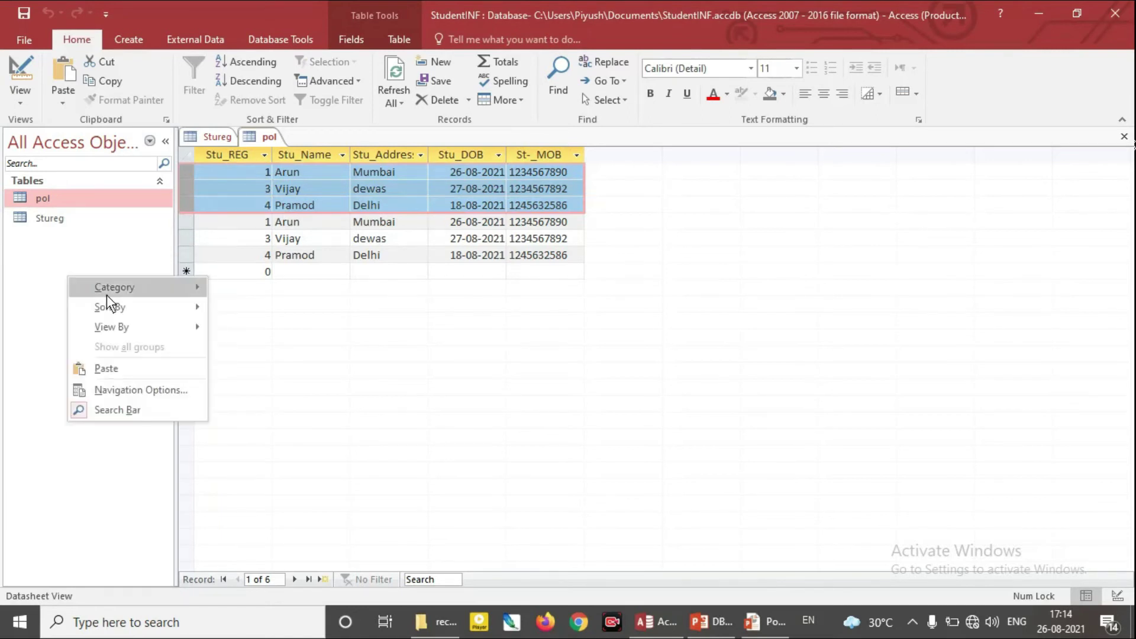
left_click(45, 223)
right_click(45, 223)
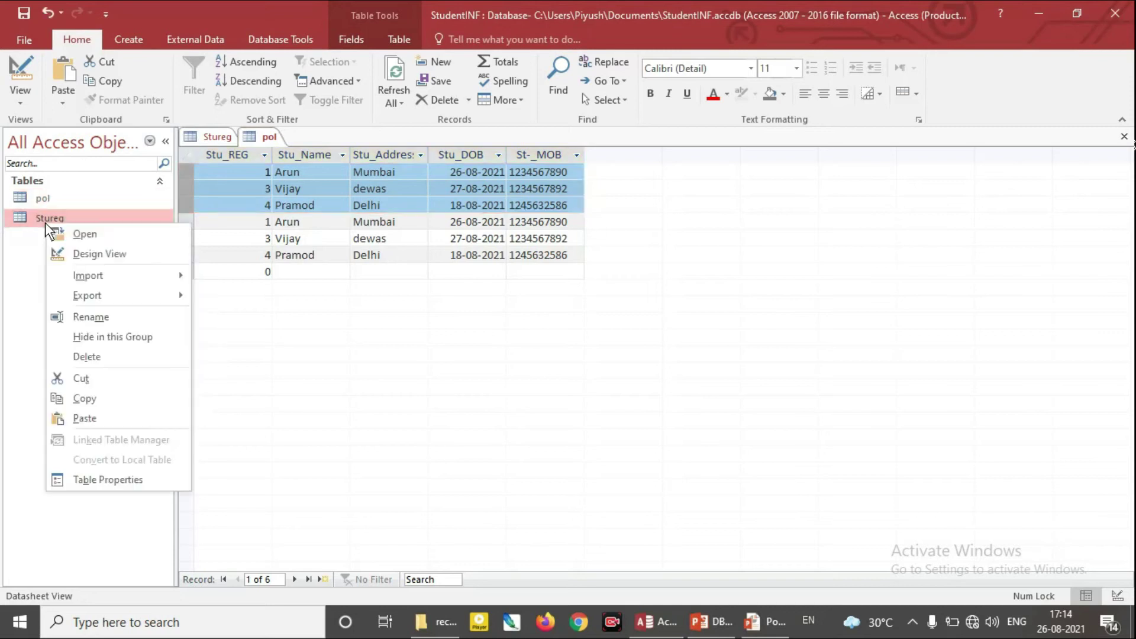
left_click(90, 391)
right_click(93, 319)
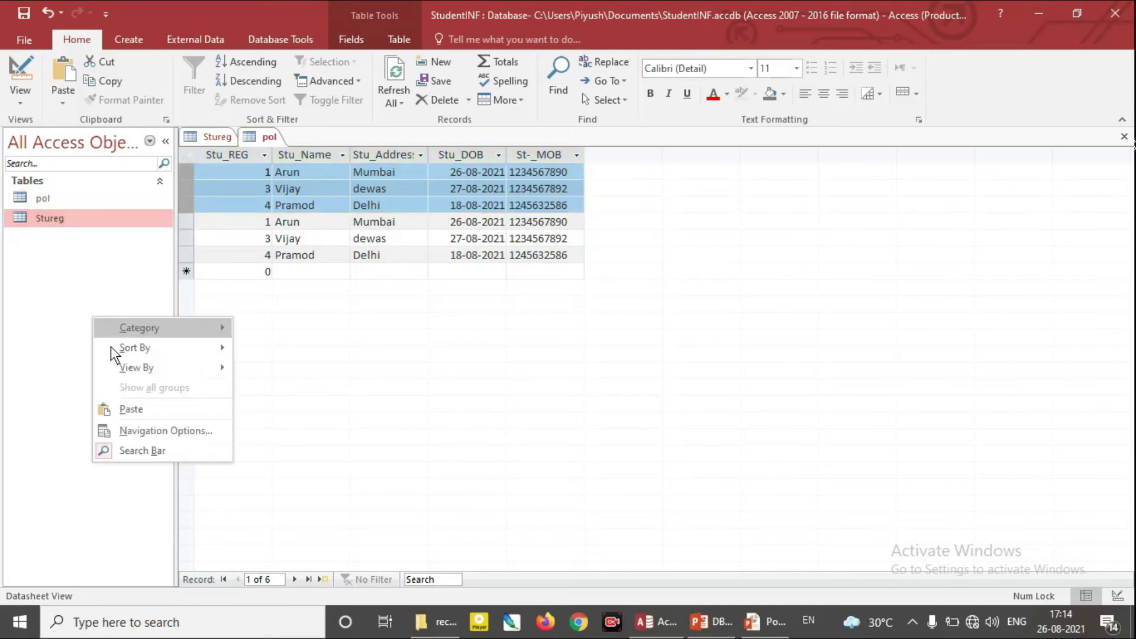
left_click(148, 414)
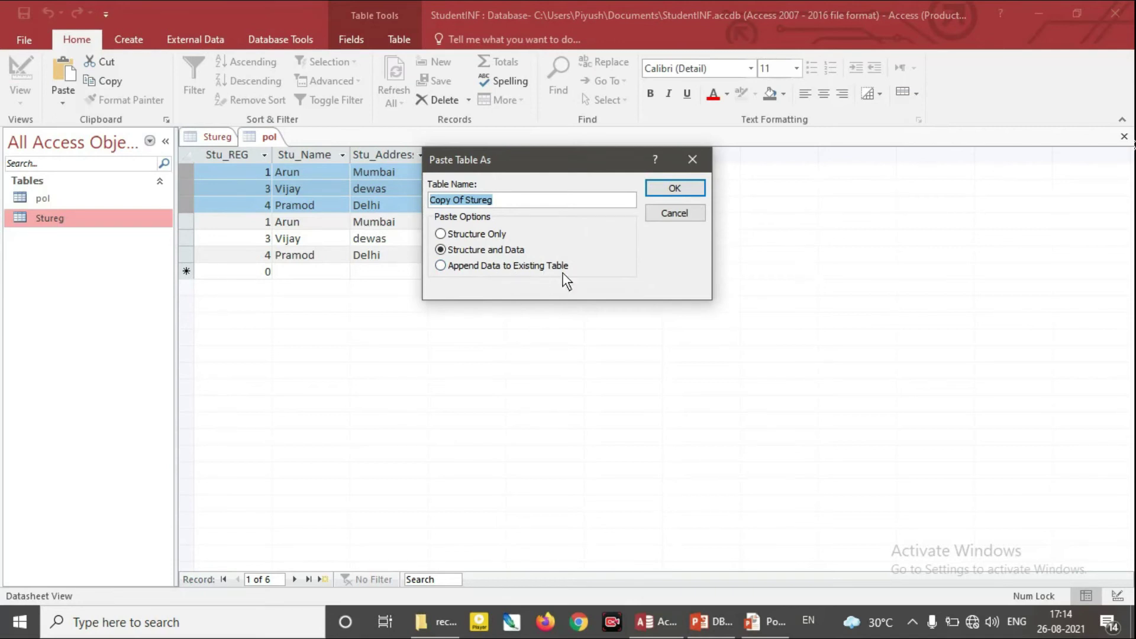
Cancel the paste, attempt deleting Stureg, then close its open table tab
left_click(675, 213)
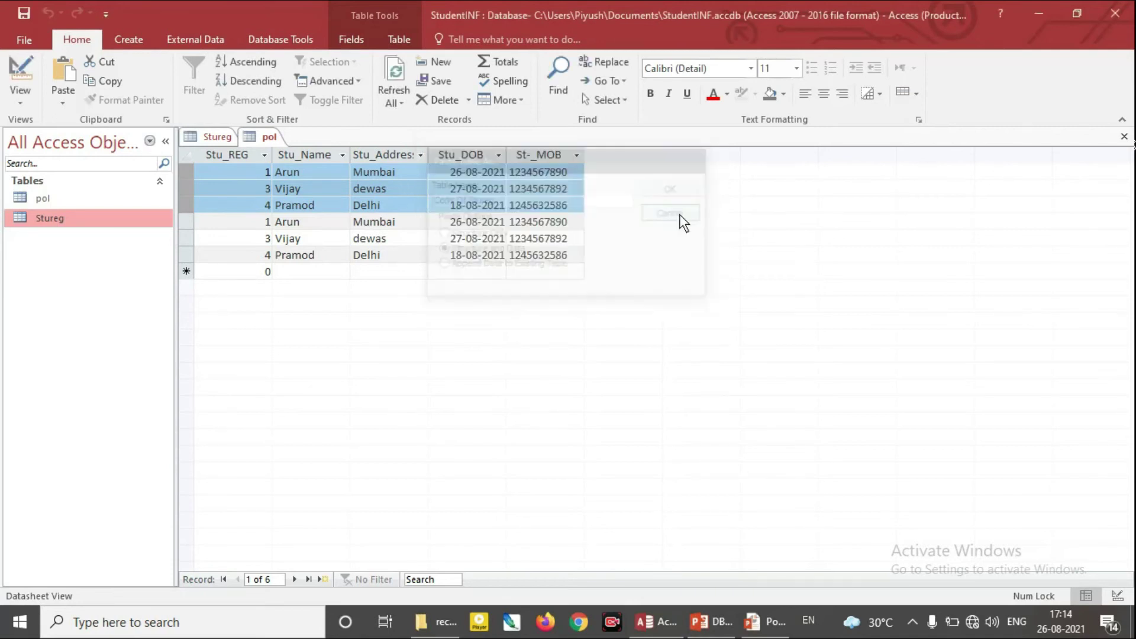
right_click(51, 221)
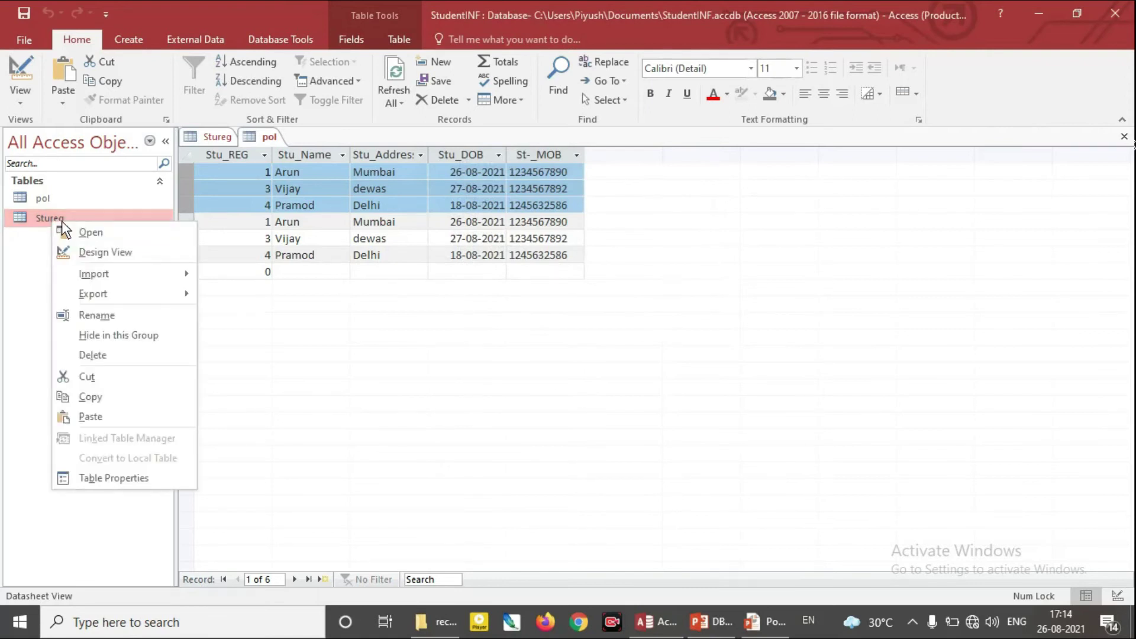
left_click(126, 354)
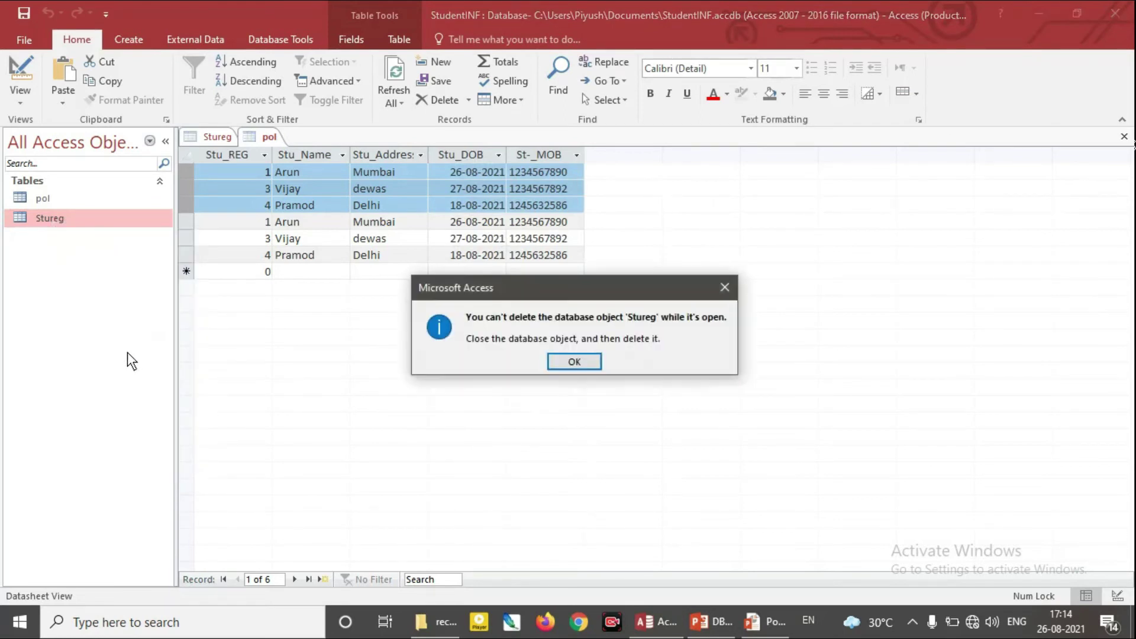
left_click(577, 361)
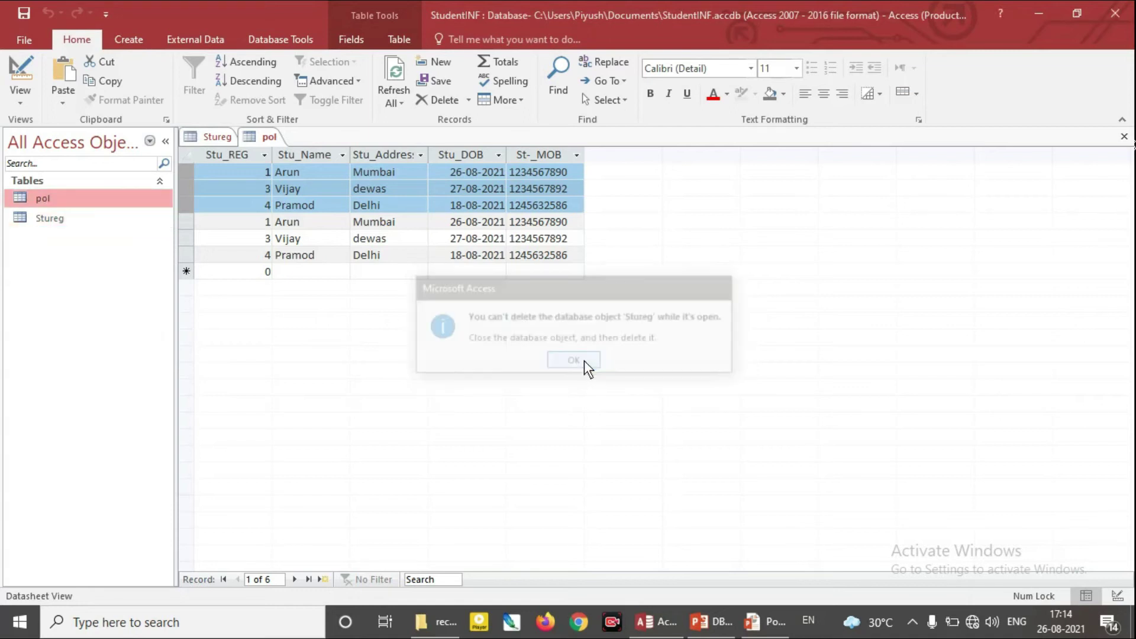
left_click(218, 136)
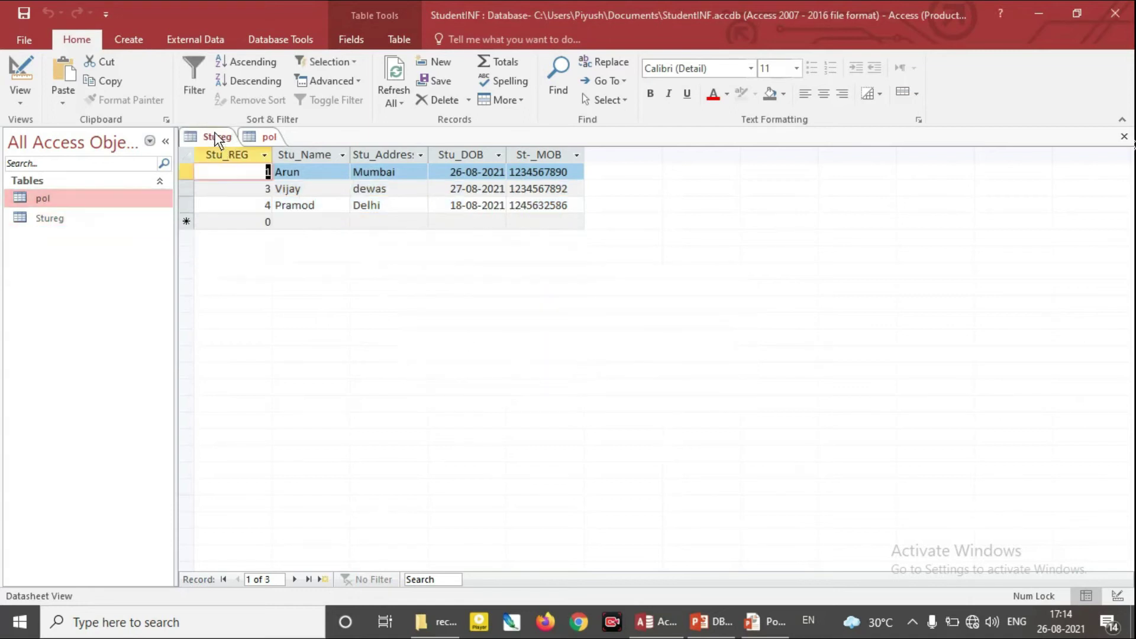
left_click(1124, 136)
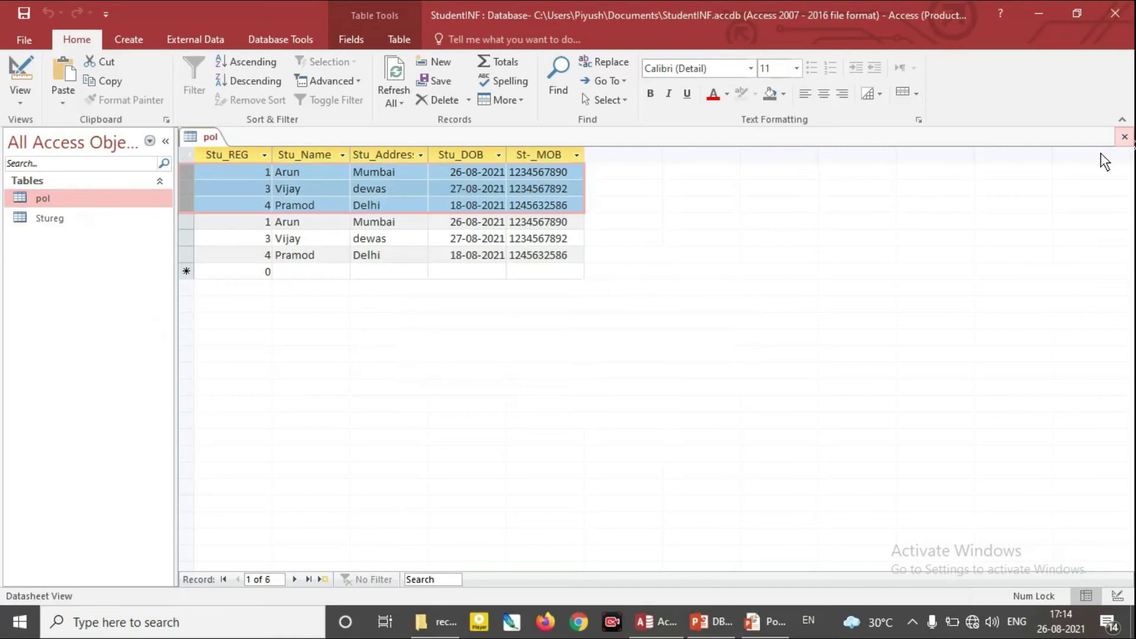
Delete the Stureg table, confirming both prompts, then switch to PowerPoint
right_click(41, 220)
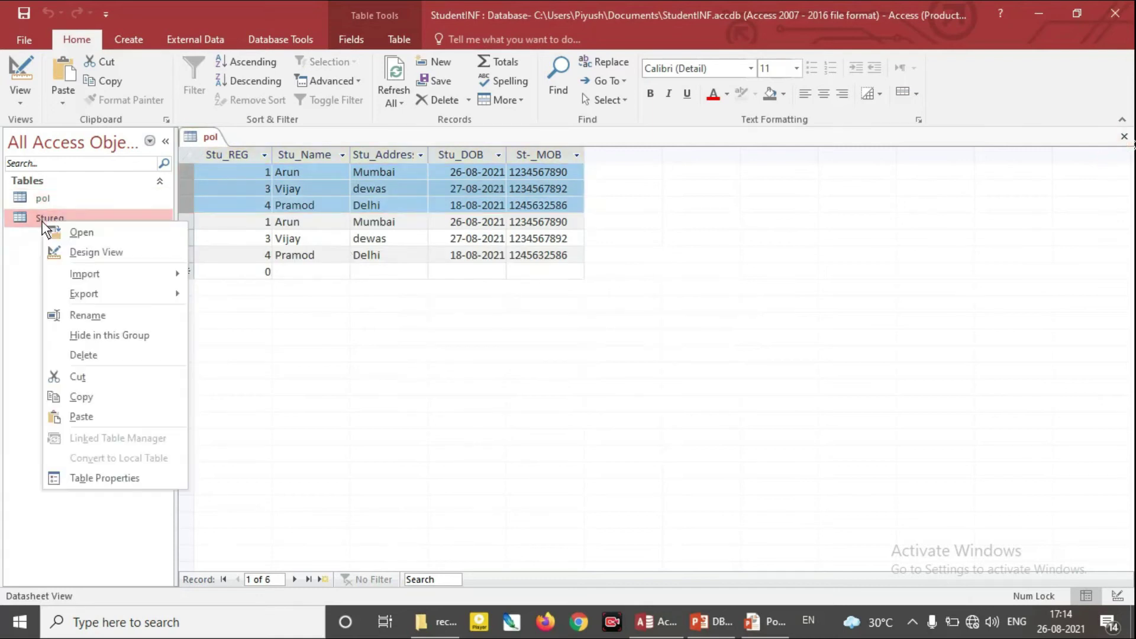
left_click(113, 355)
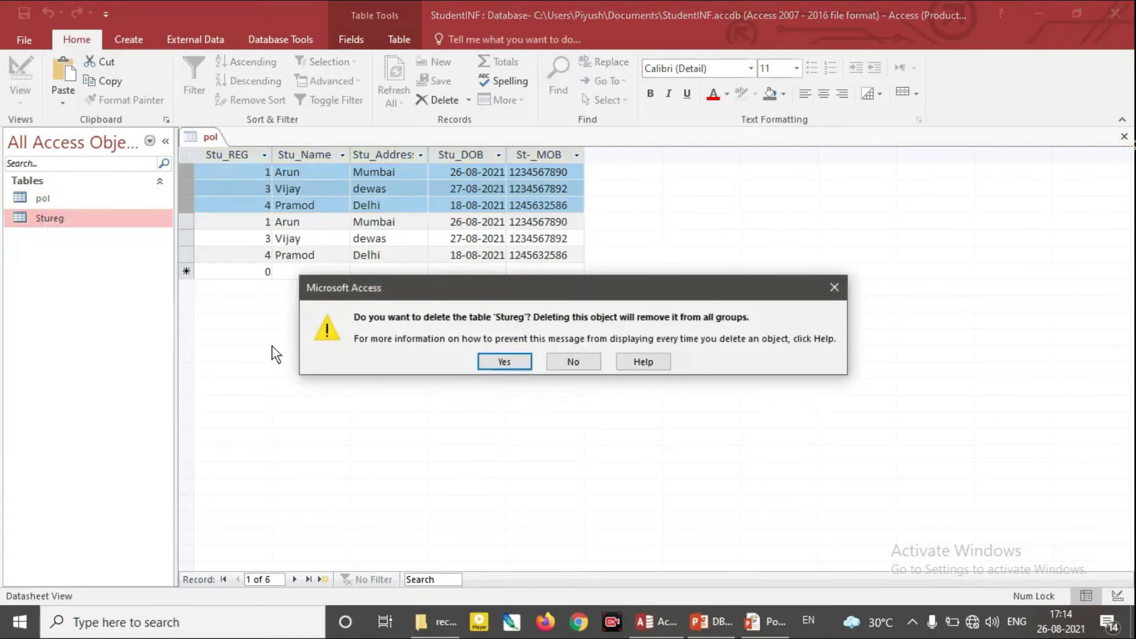
left_click(505, 361)
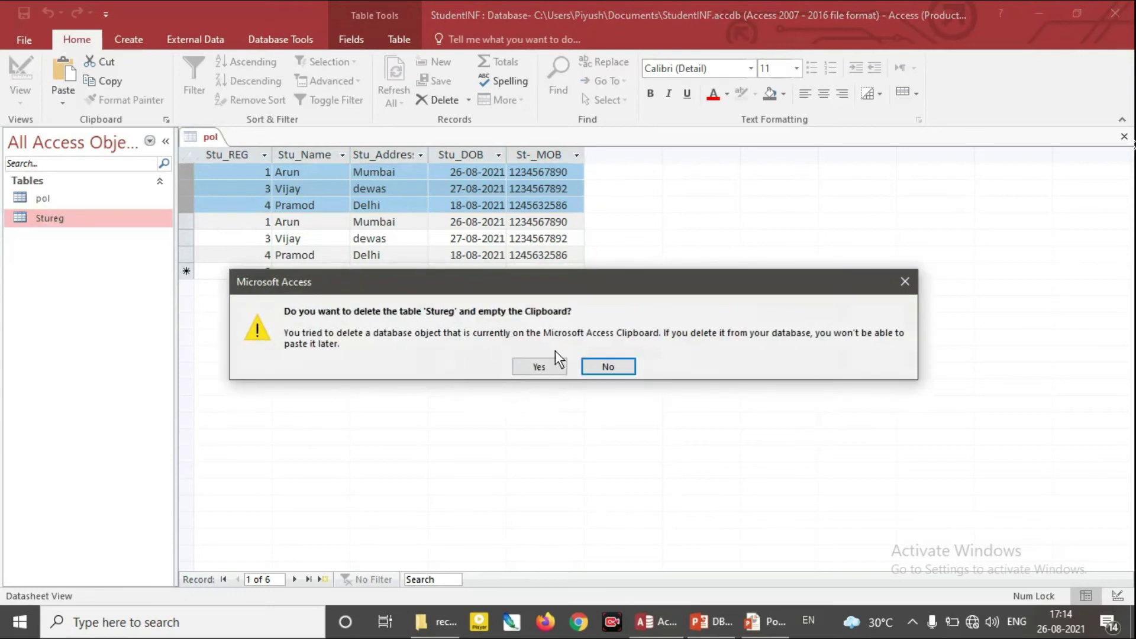
left_click(546, 364)
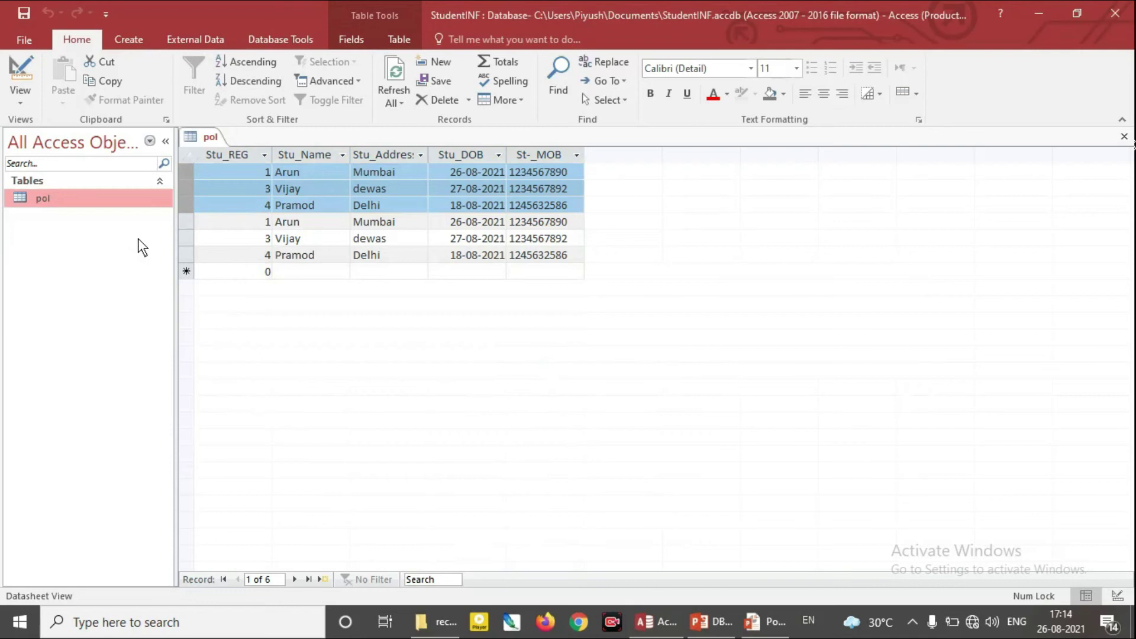
right_click(57, 203)
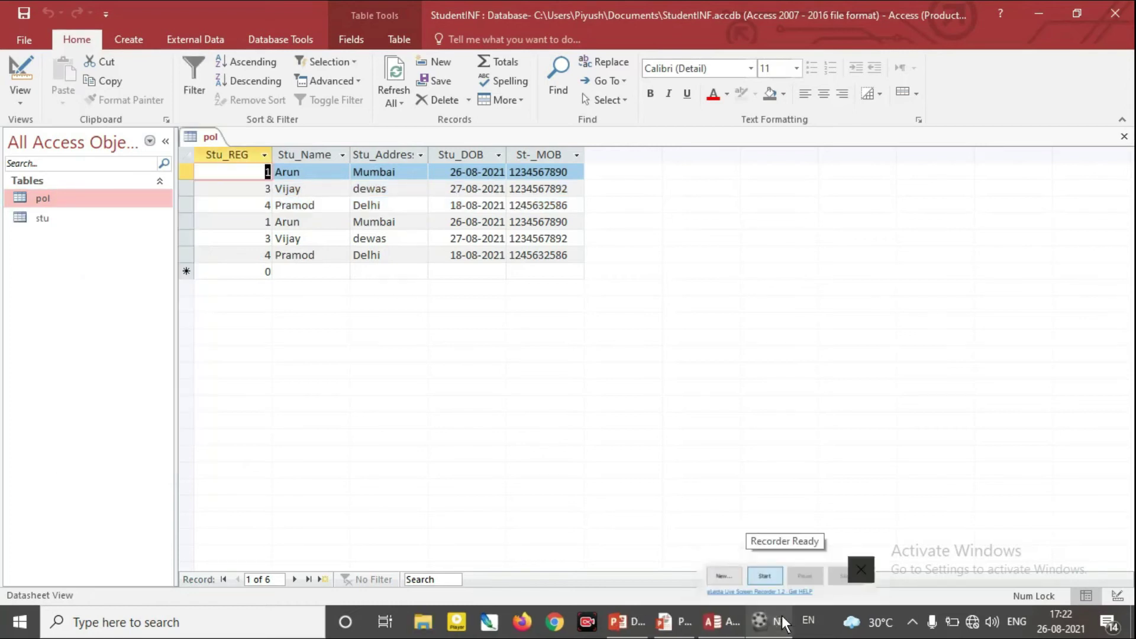
left_click(772, 616)
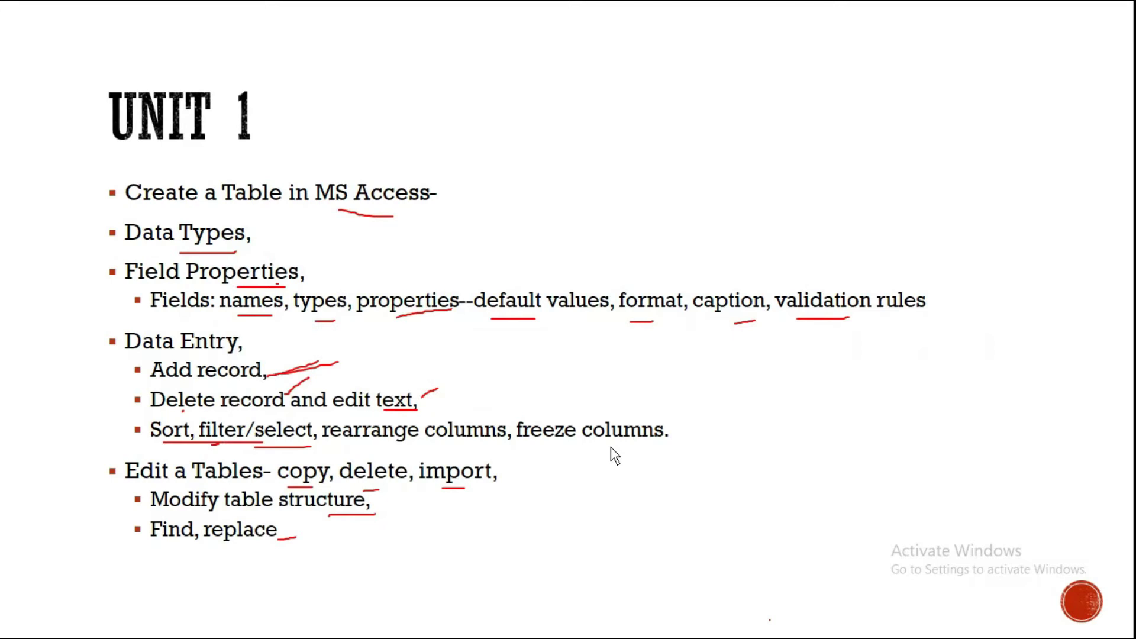
Switch from the PowerPoint slide show back to the Access pol table
key("alt+Tab")
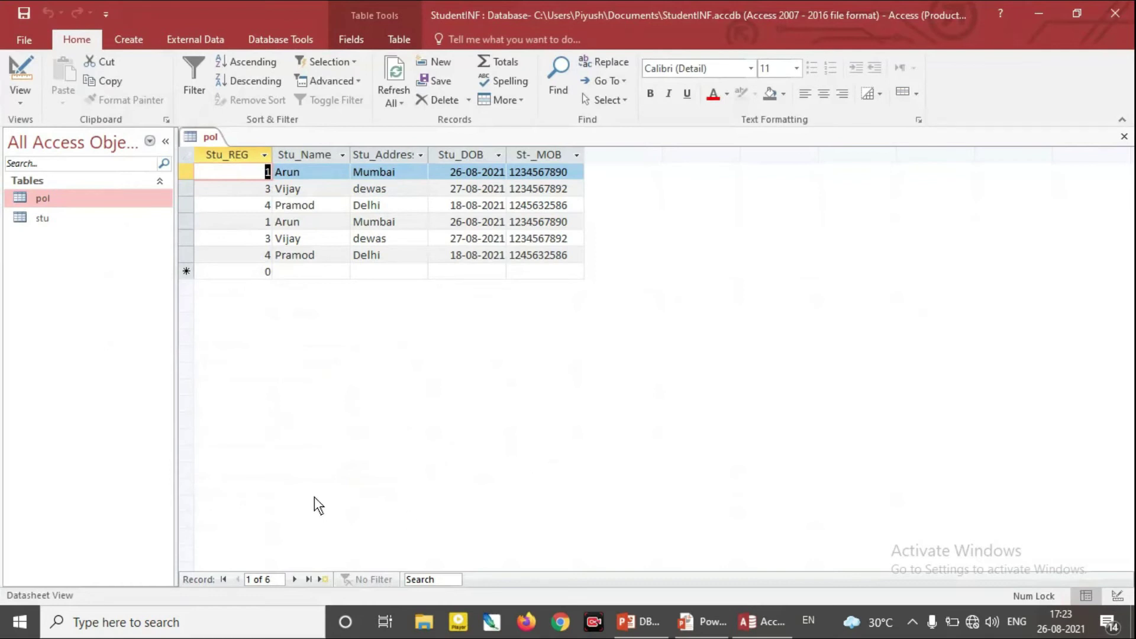
Export stu to Excel as stu.xlsx with formatting and layout, opening it afterwards
left_click(83, 213)
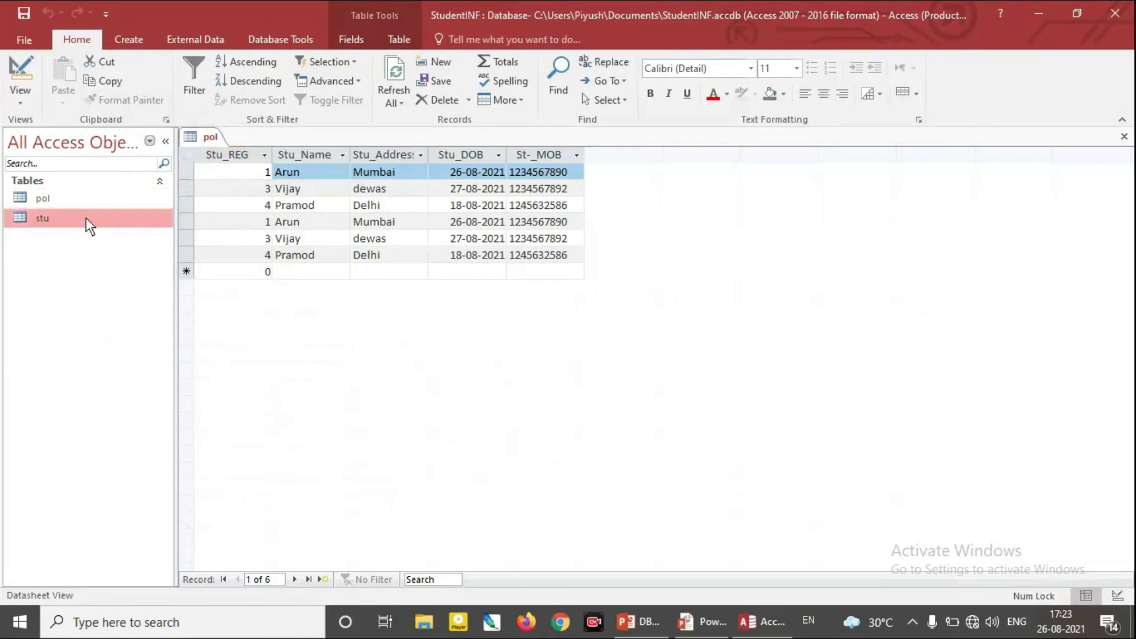
right_click(95, 222)
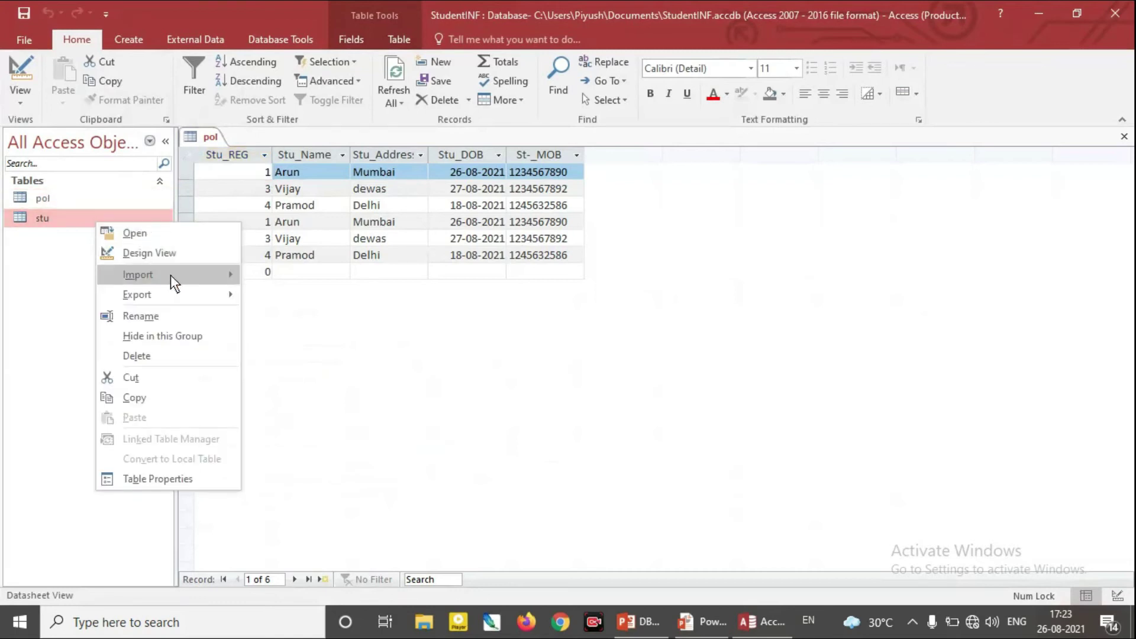
mouse_move(188, 294)
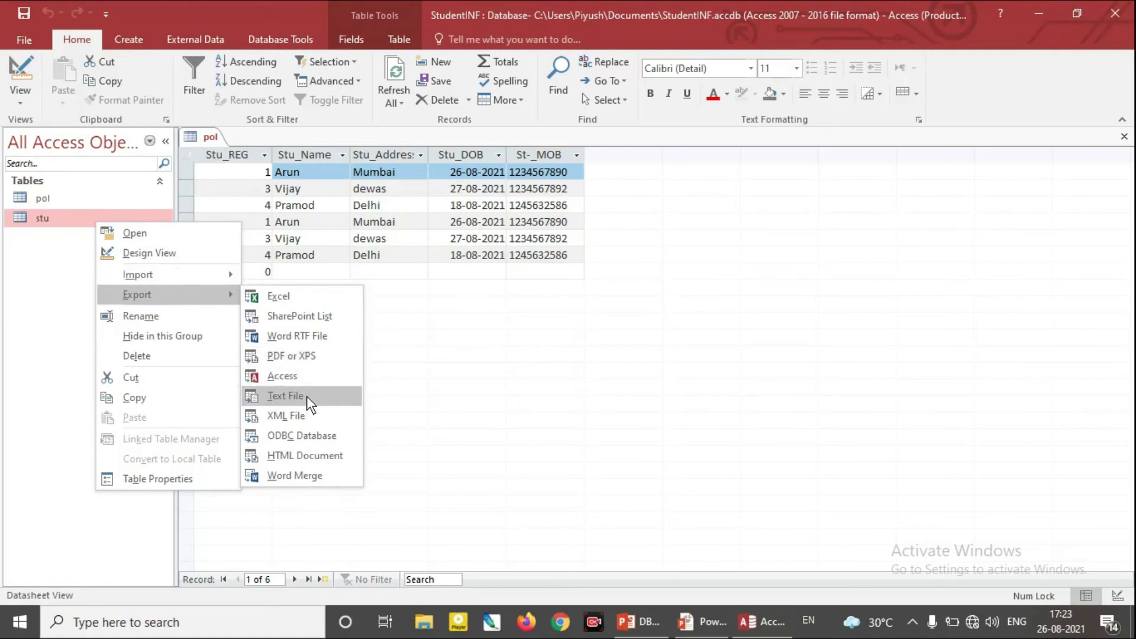
left_click(293, 295)
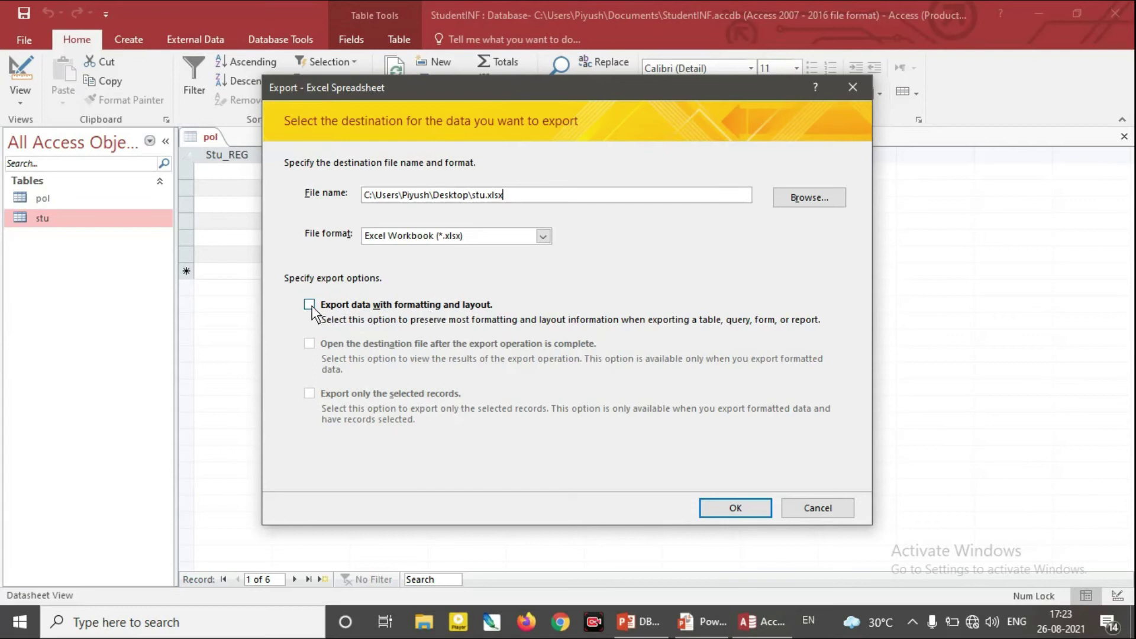
left_click_drag(520, 87, 583, 101)
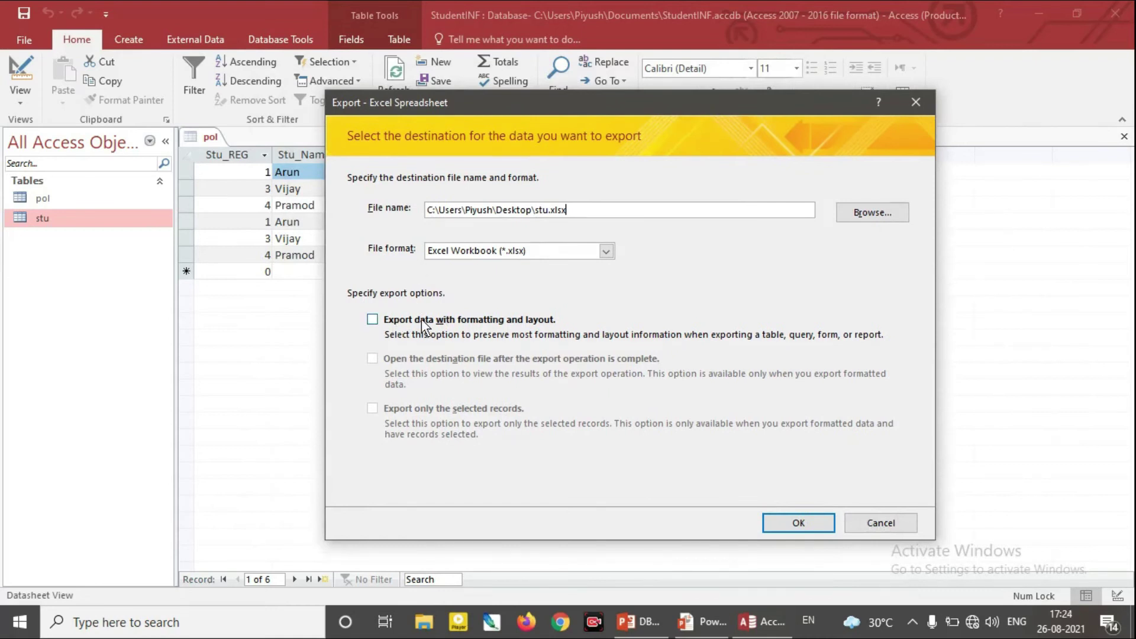
left_click(373, 320)
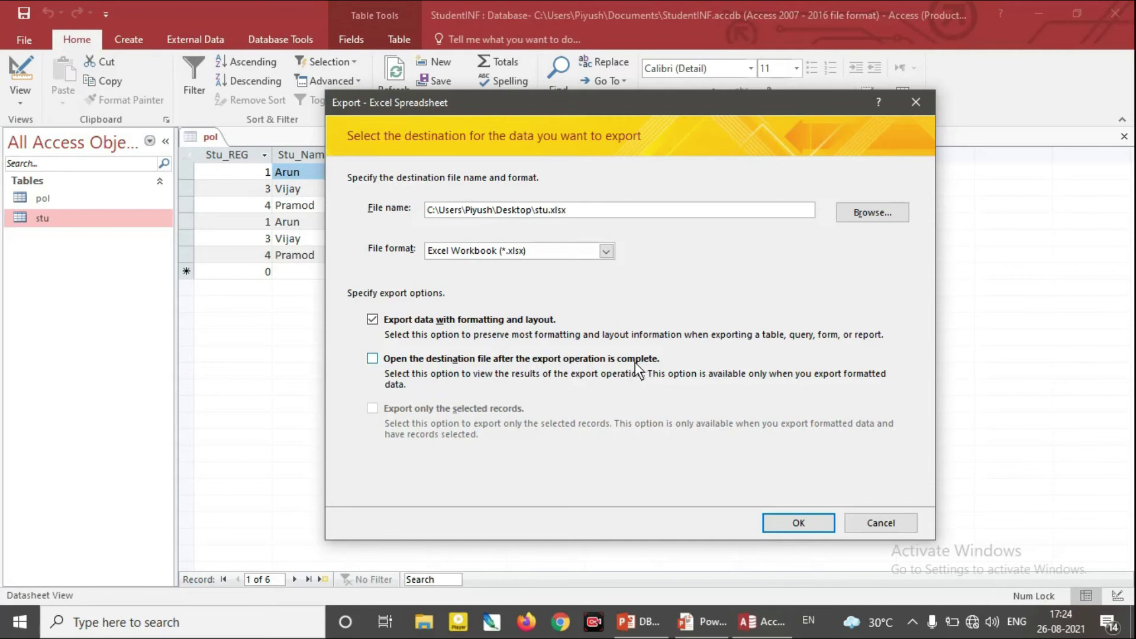
left_click(372, 359)
left_click(799, 523)
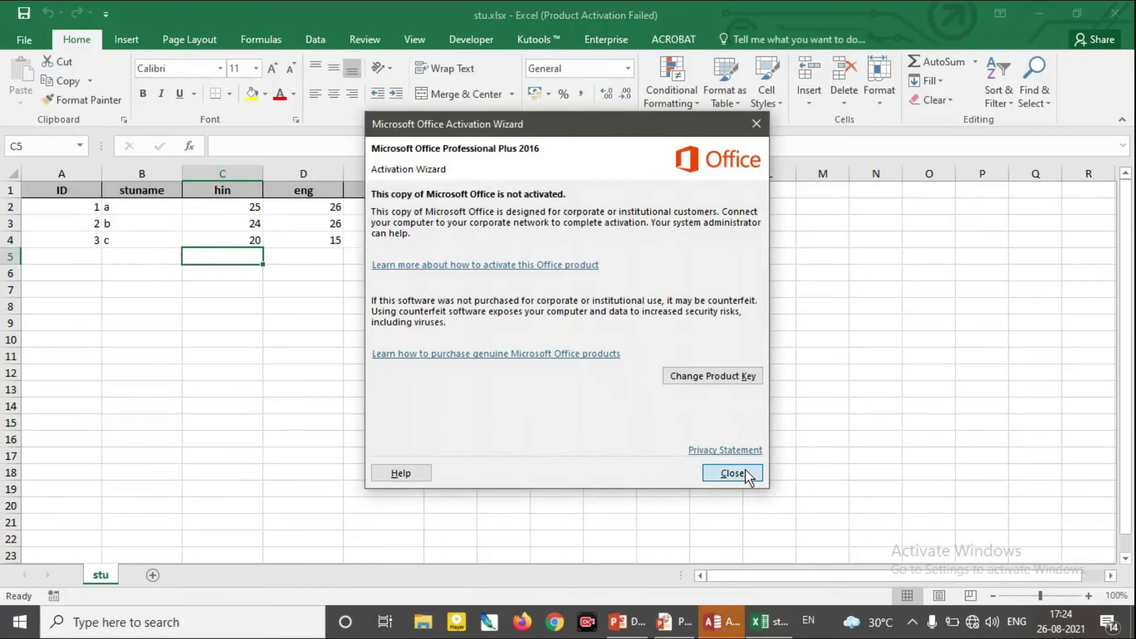
Dismiss the activation notice, close the export dialog, and open the stu table in Access
left_click(732, 473)
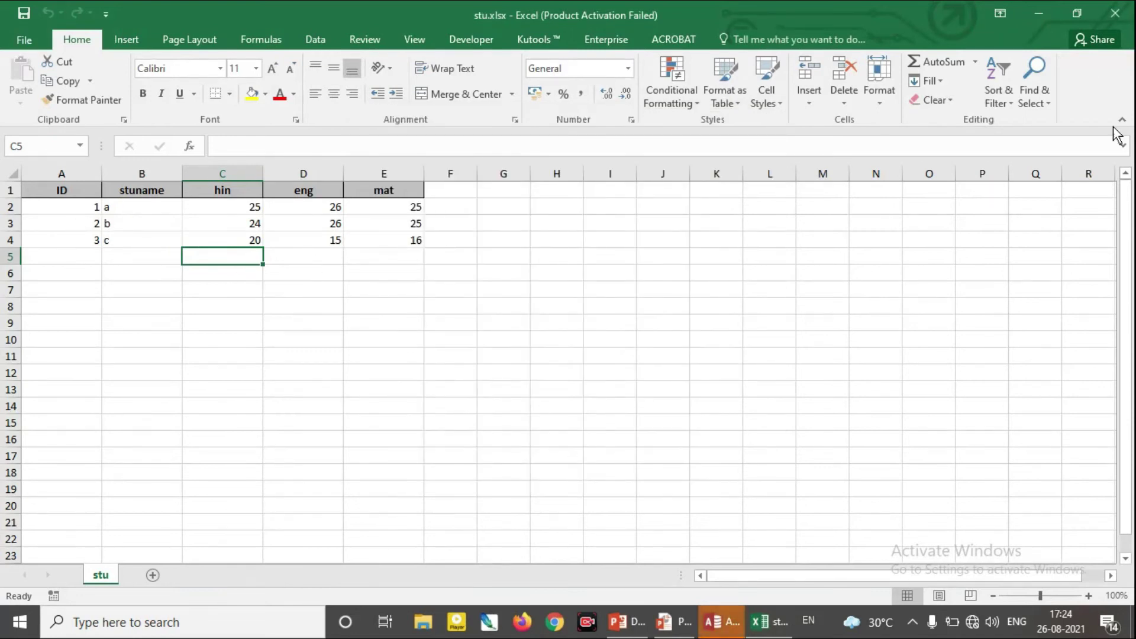
left_click(1039, 14)
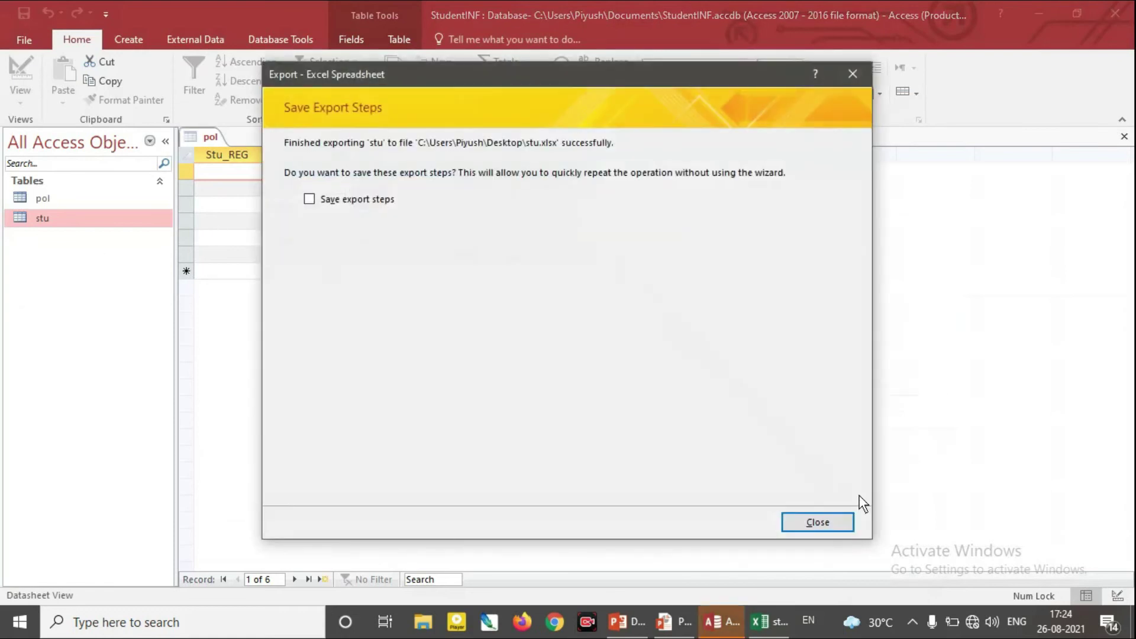
left_click(841, 523)
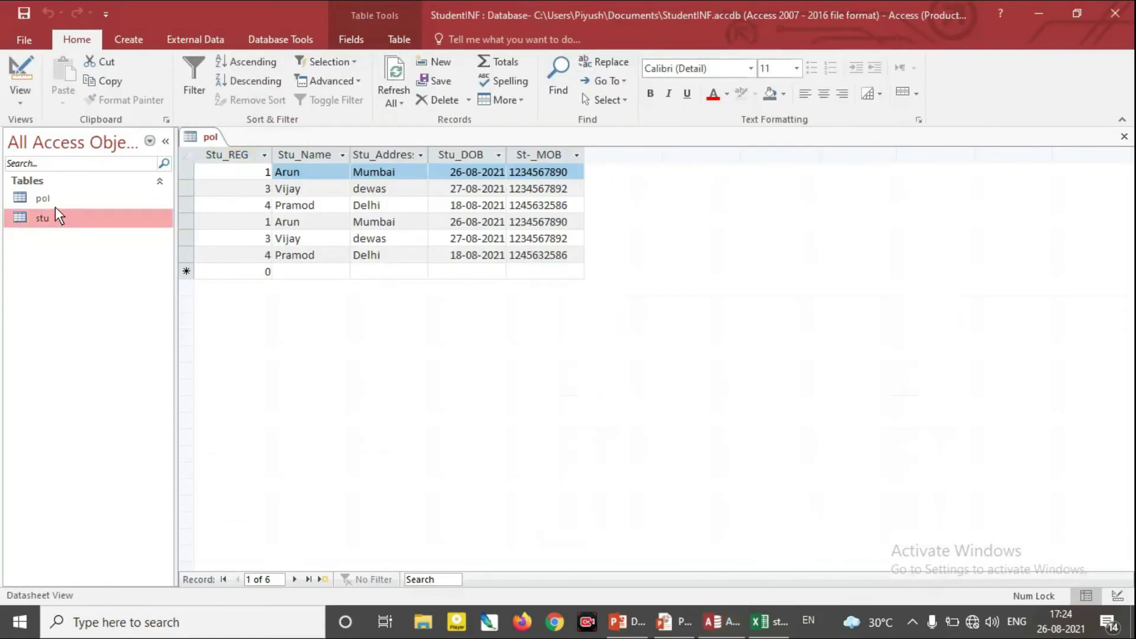
double_click(47, 220)
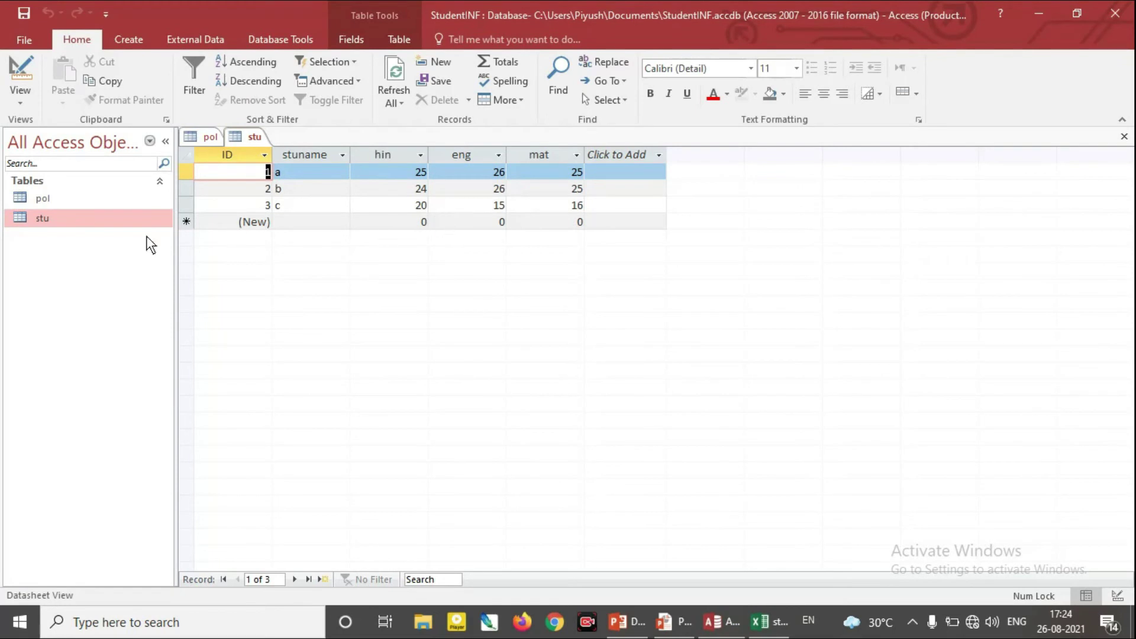
Close the exported stu.xlsx workbook in Excel and select the pol table
left_click(771, 632)
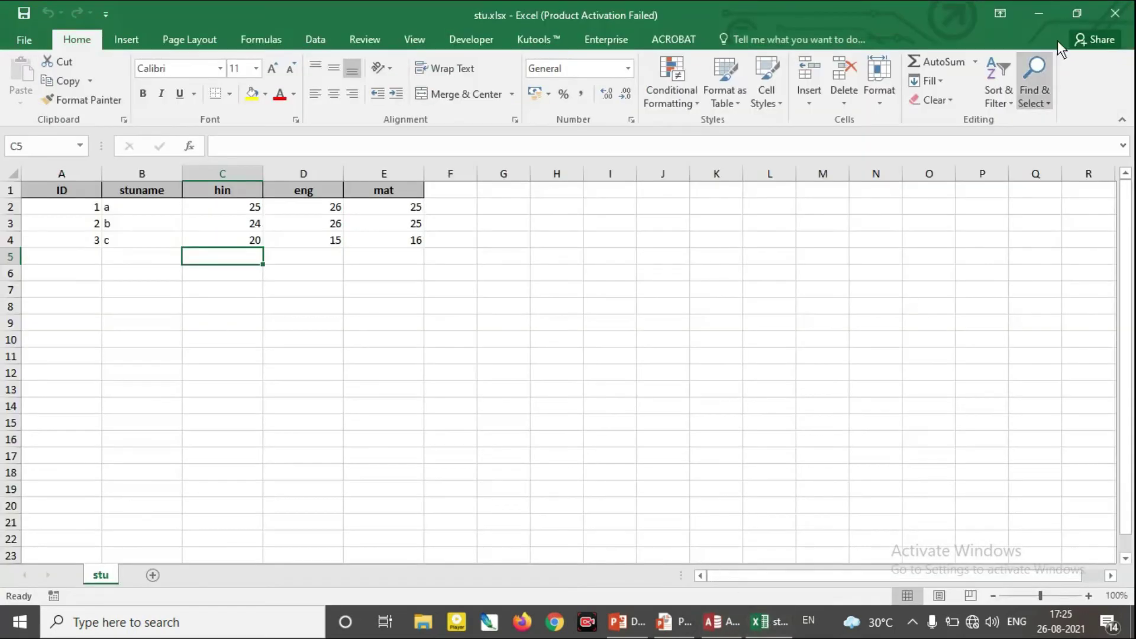
left_click(1115, 13)
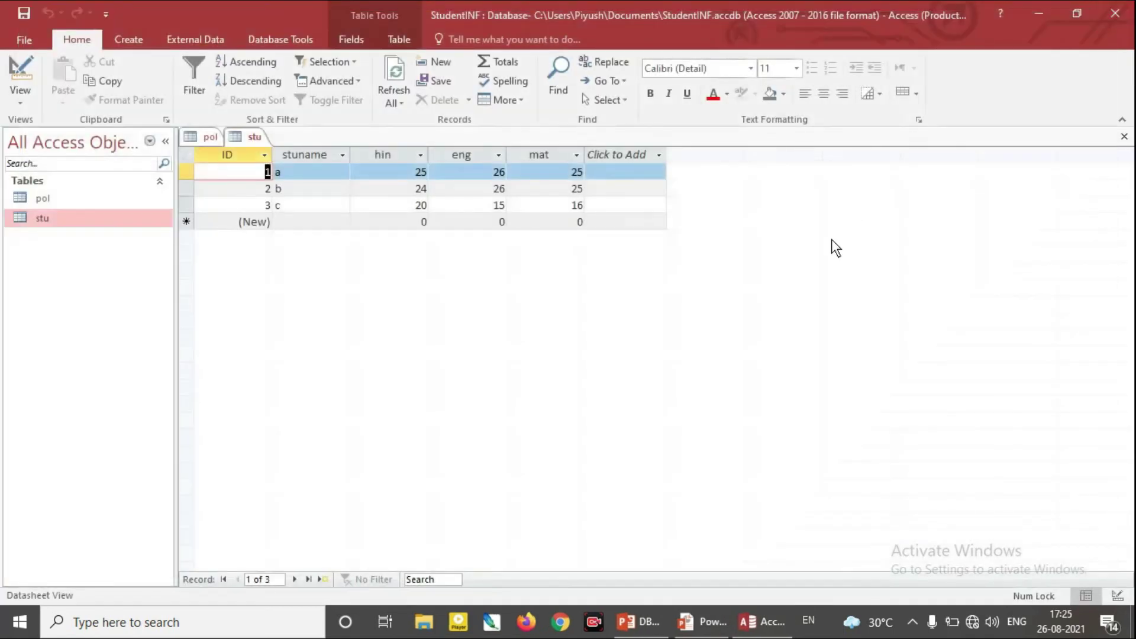
left_click(56, 199)
Publish the pol table through Export > PDF or XPS as stu.pdf on the Desktop
double_click(53, 196)
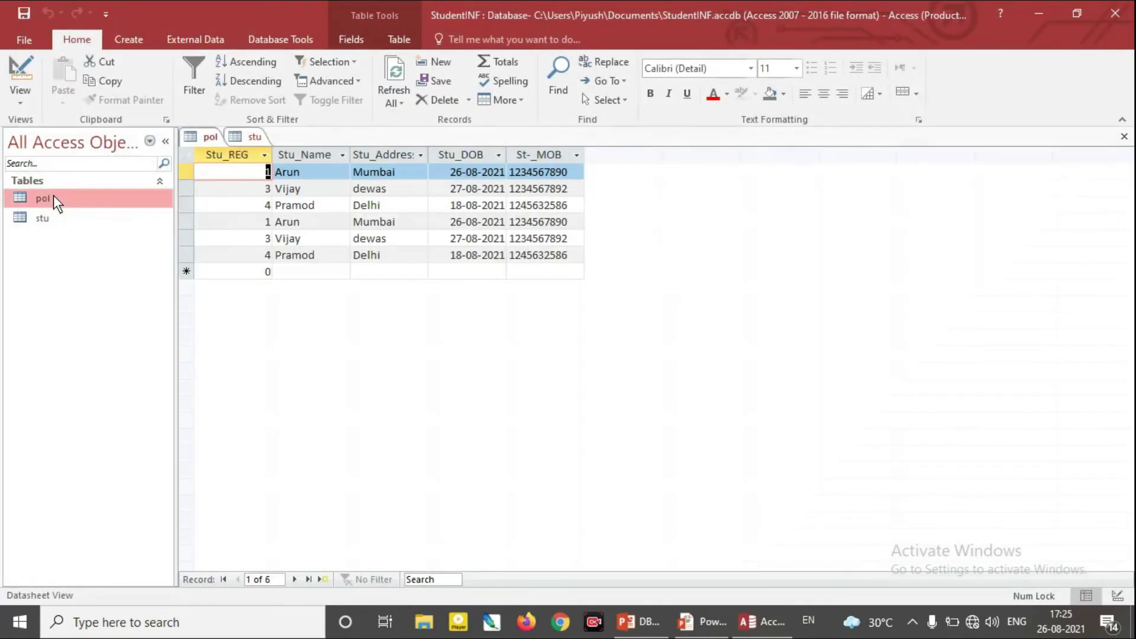
right_click(54, 197)
mouse_move(162, 270)
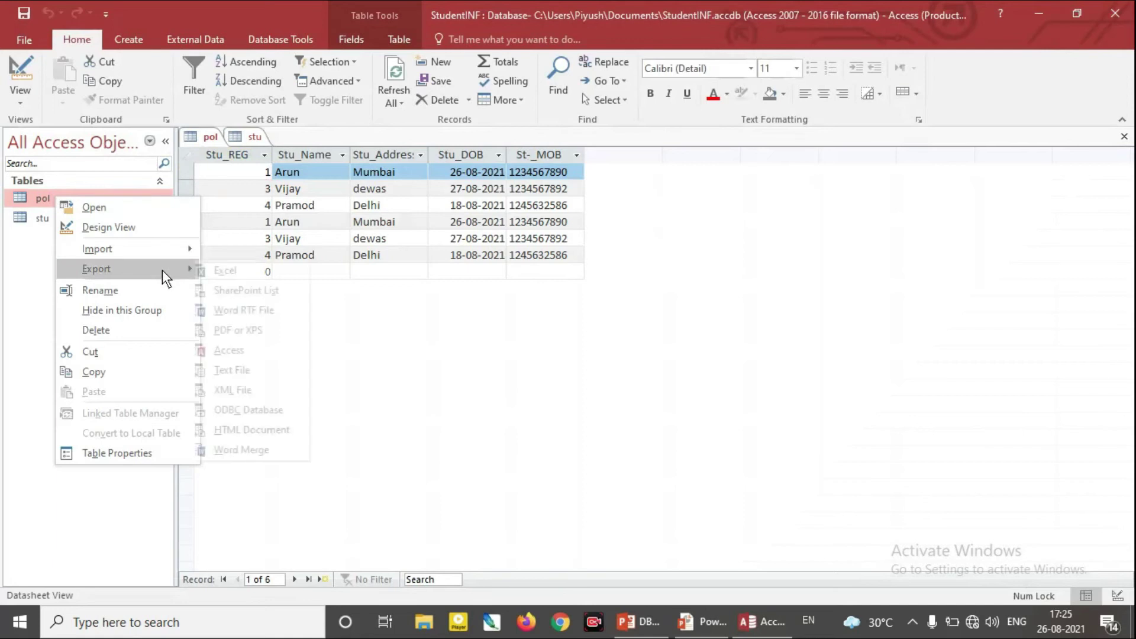
left_click(269, 329)
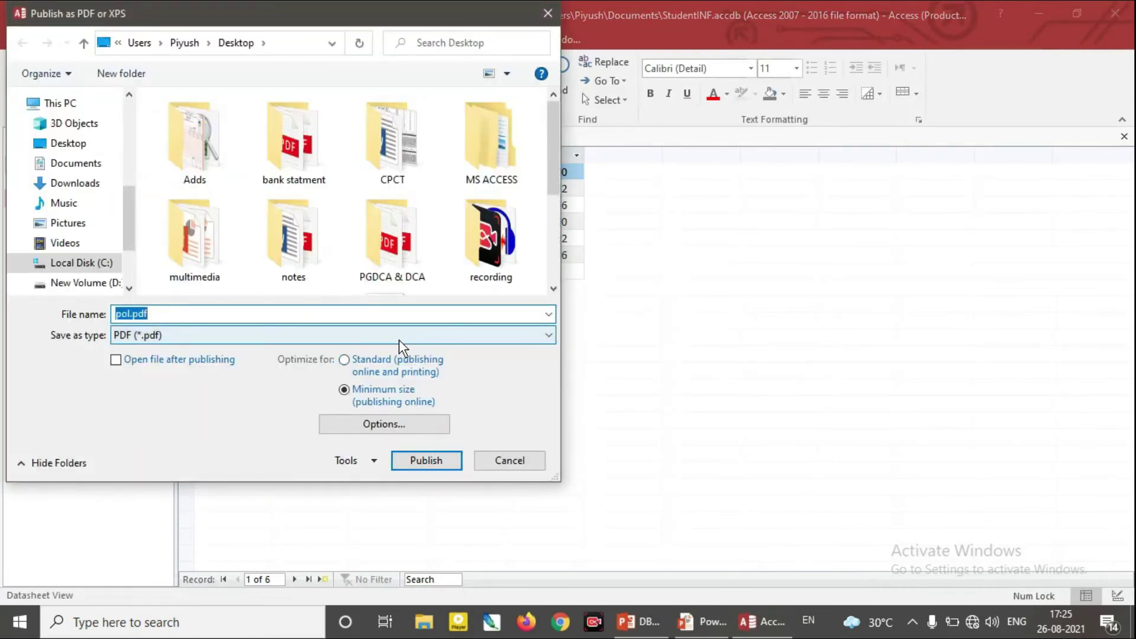
type("stu")
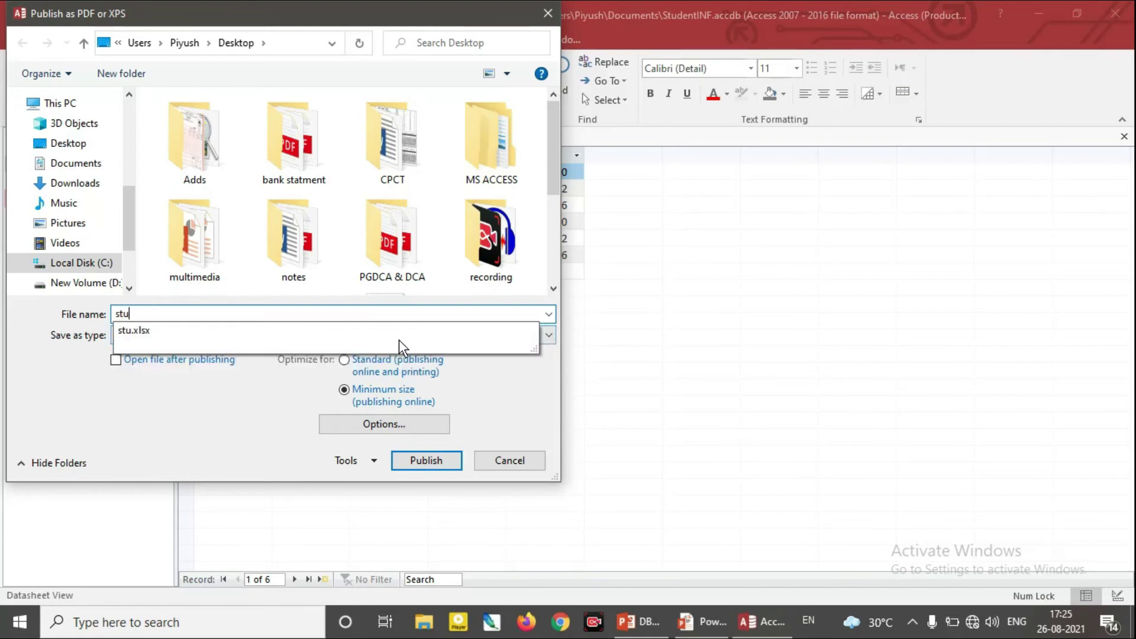
left_click(287, 392)
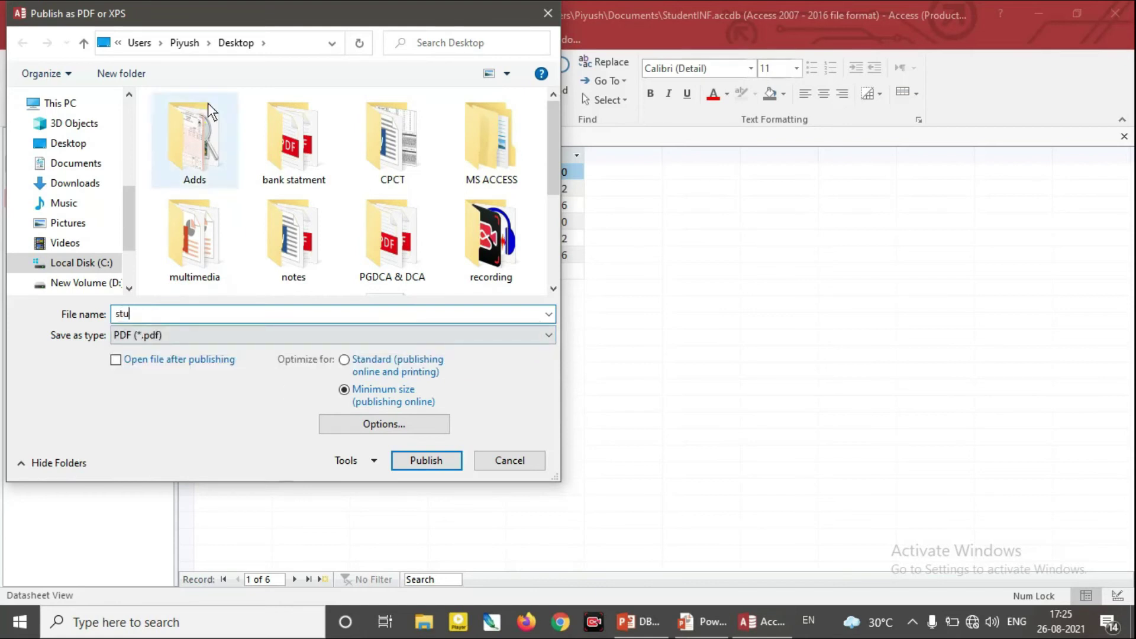
left_click(427, 462)
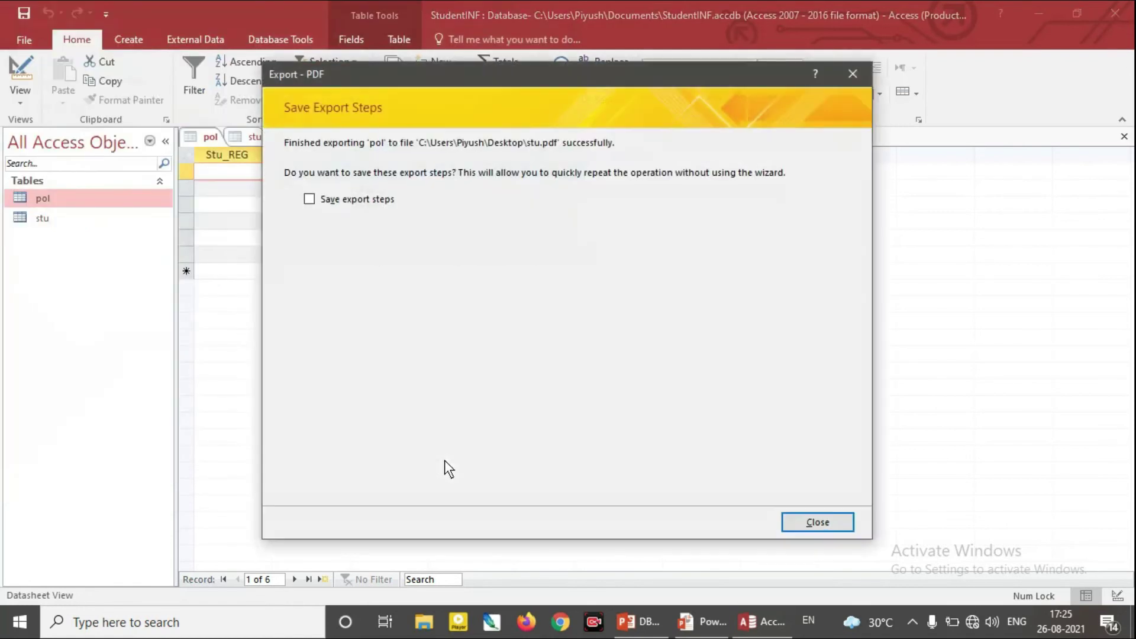
left_click(843, 524)
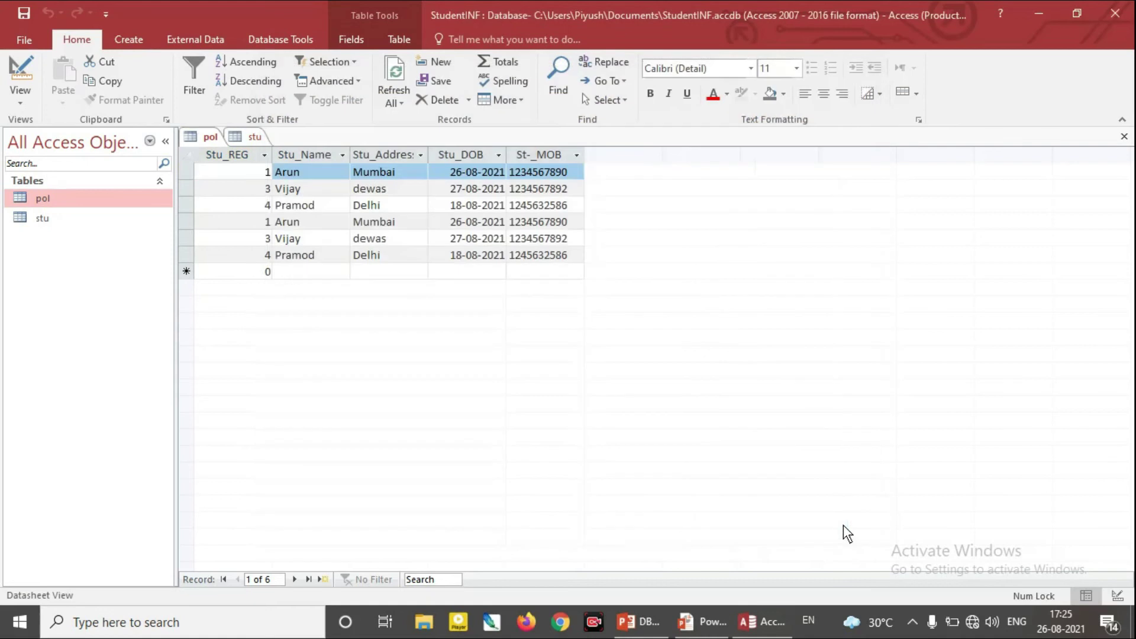
Minimize Access, browse File Explorer to the Desktop, and select the exported stu.pdf
left_click(1042, 13)
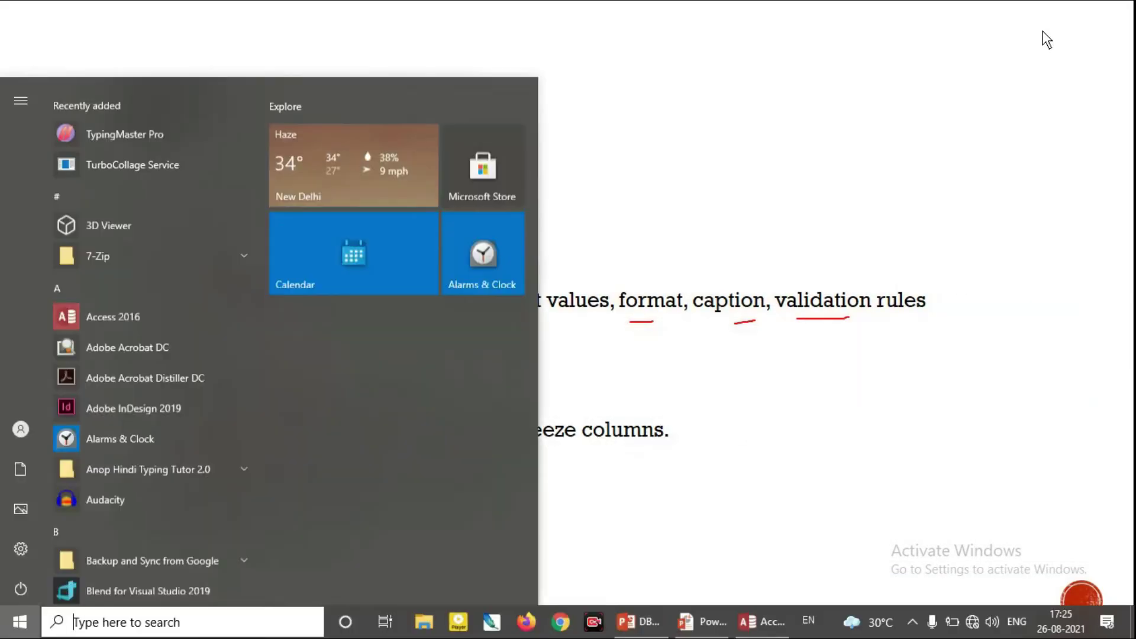
left_click(426, 627)
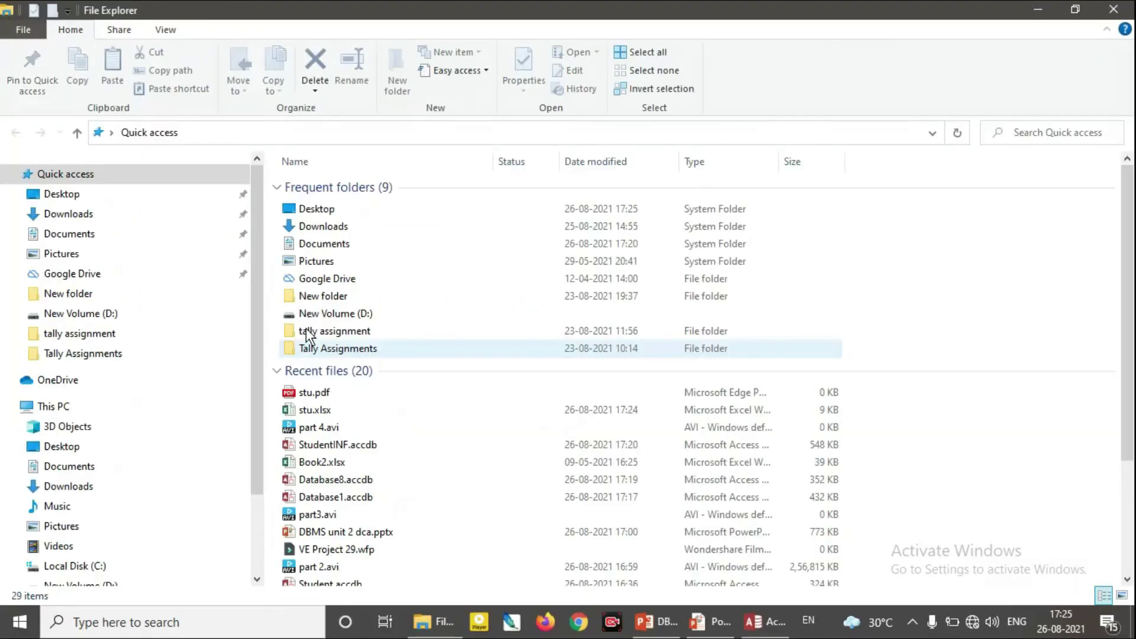
left_click(81, 215)
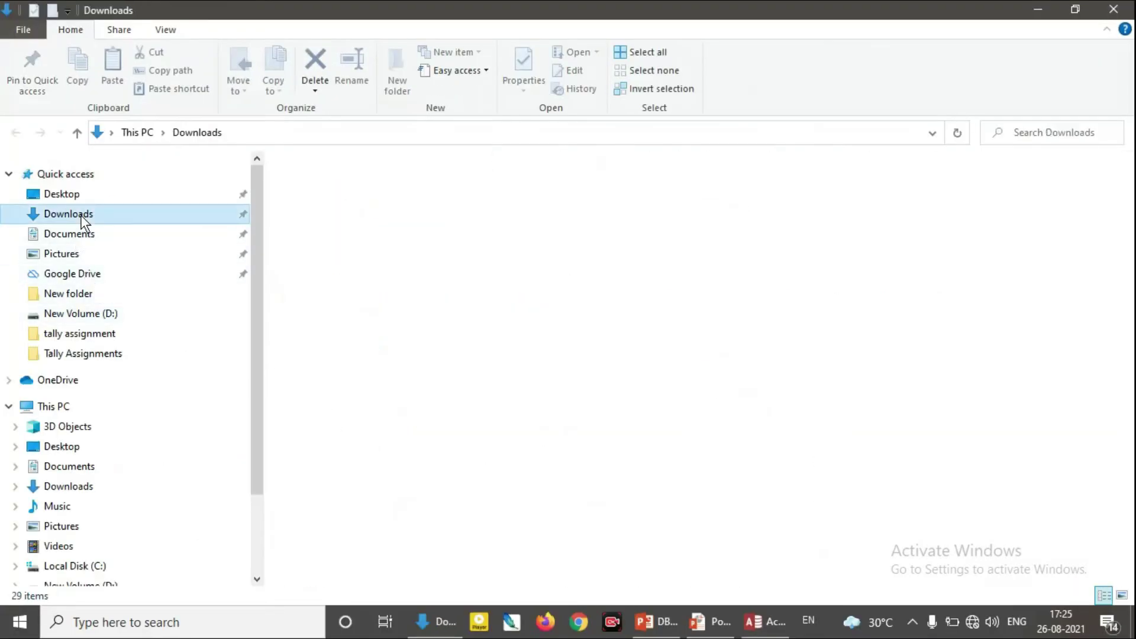
left_click(82, 199)
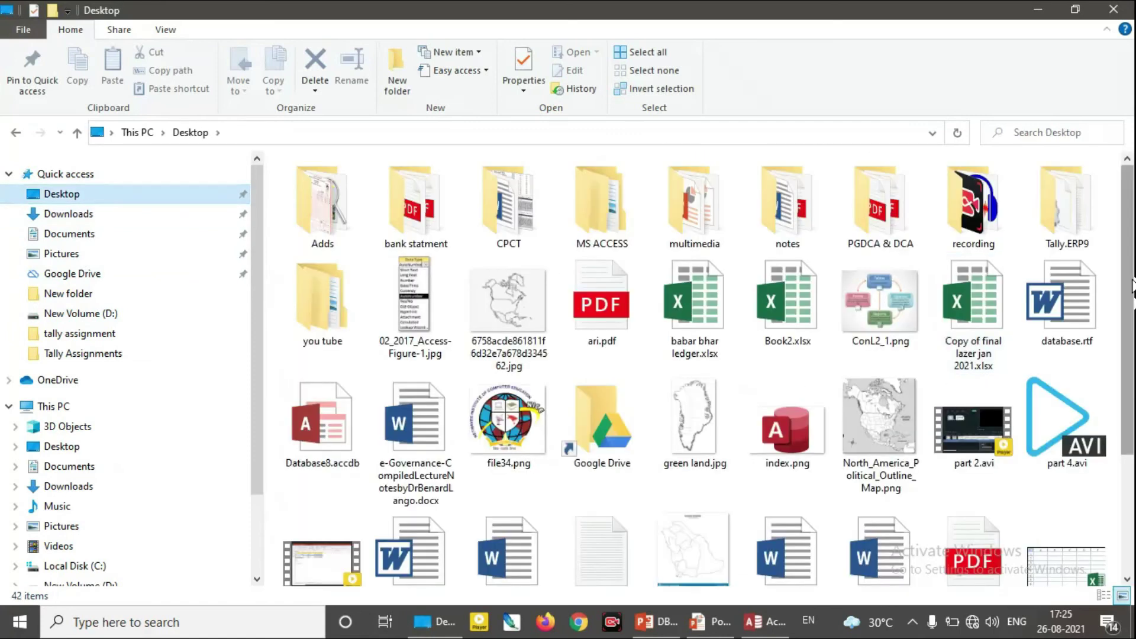
scroll(1131, 242, "down", 3)
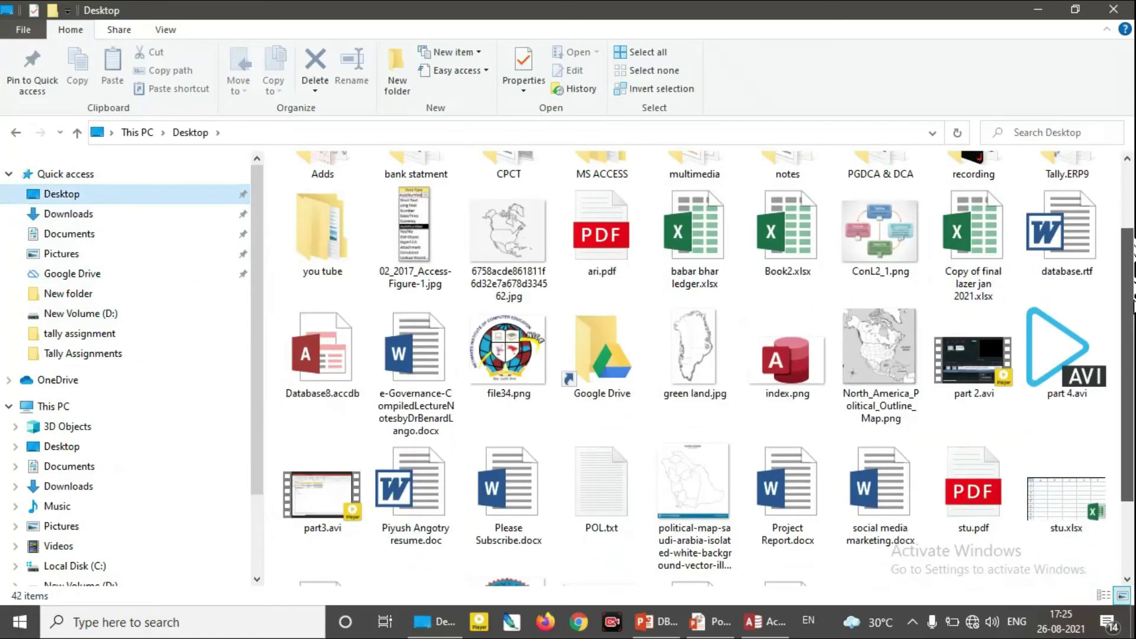
left_click(979, 467)
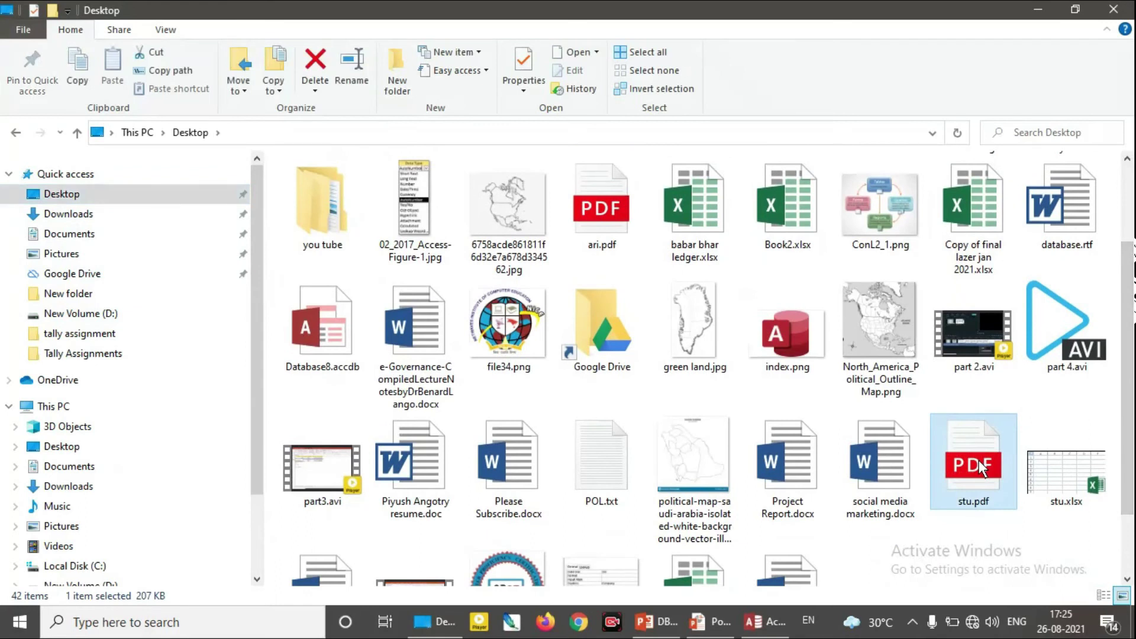
Open stu.pdf in Edge to check the pol records, then return to Access
double_click(979, 467)
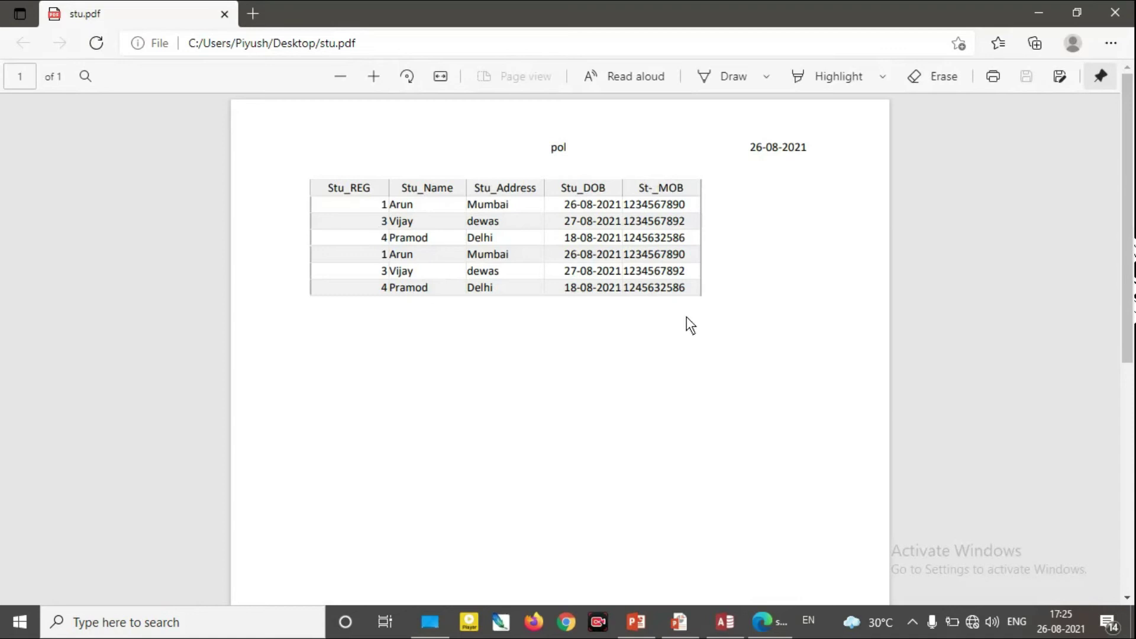
left_click(1123, 15)
left_click(771, 632)
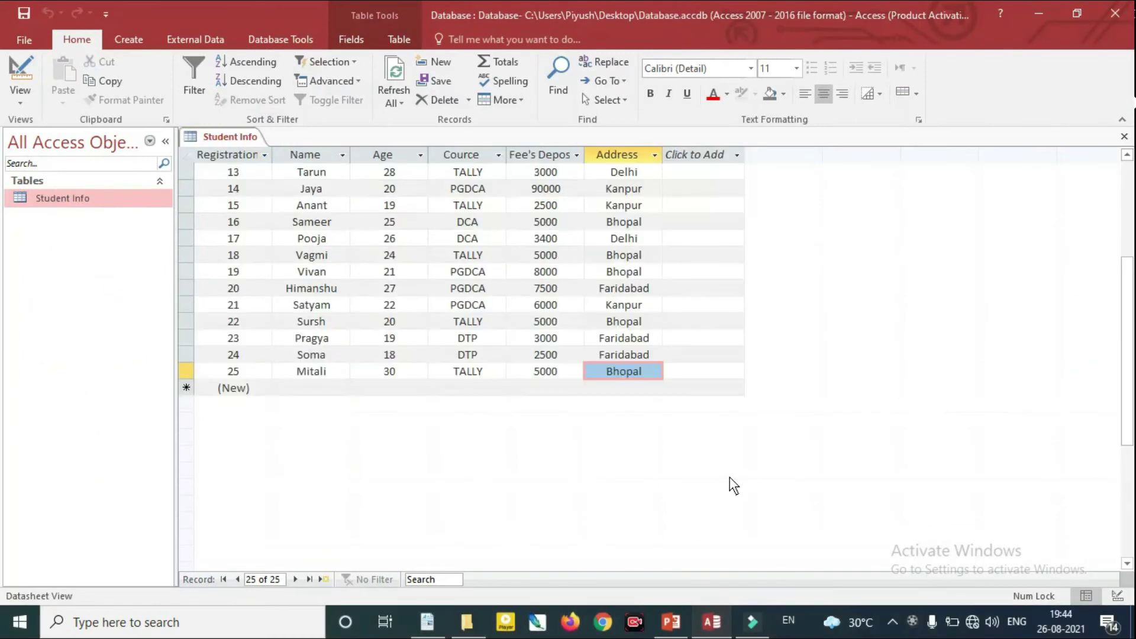
Scroll through the Student Info datasheet's records, then minimize the Access window
scroll(797, 392, "up", 4)
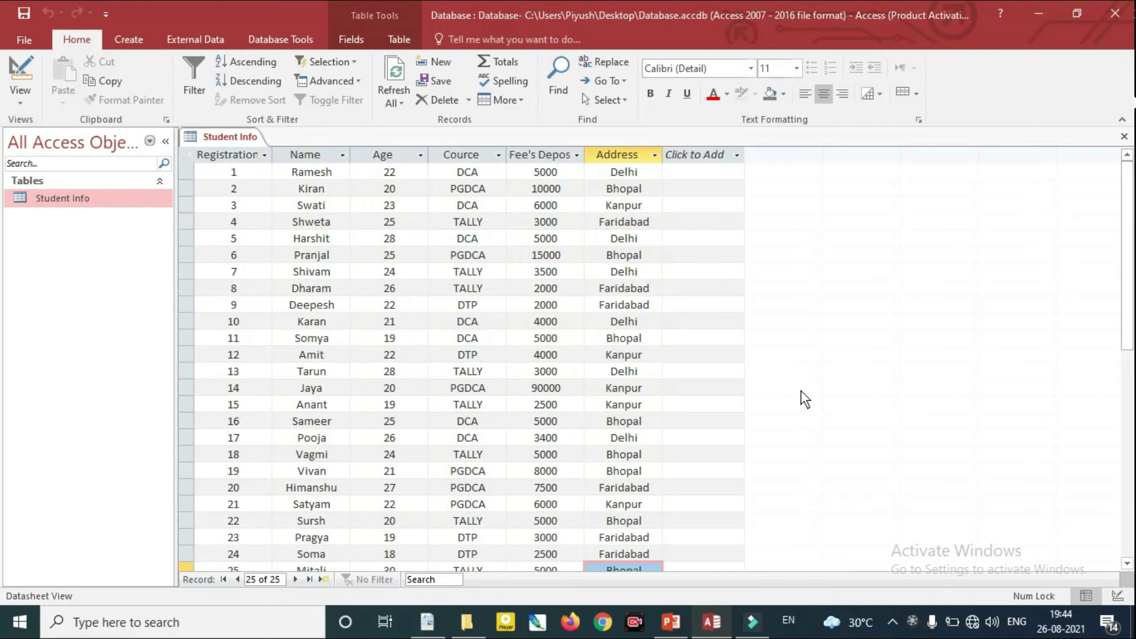
scroll(800, 389, "down", 1)
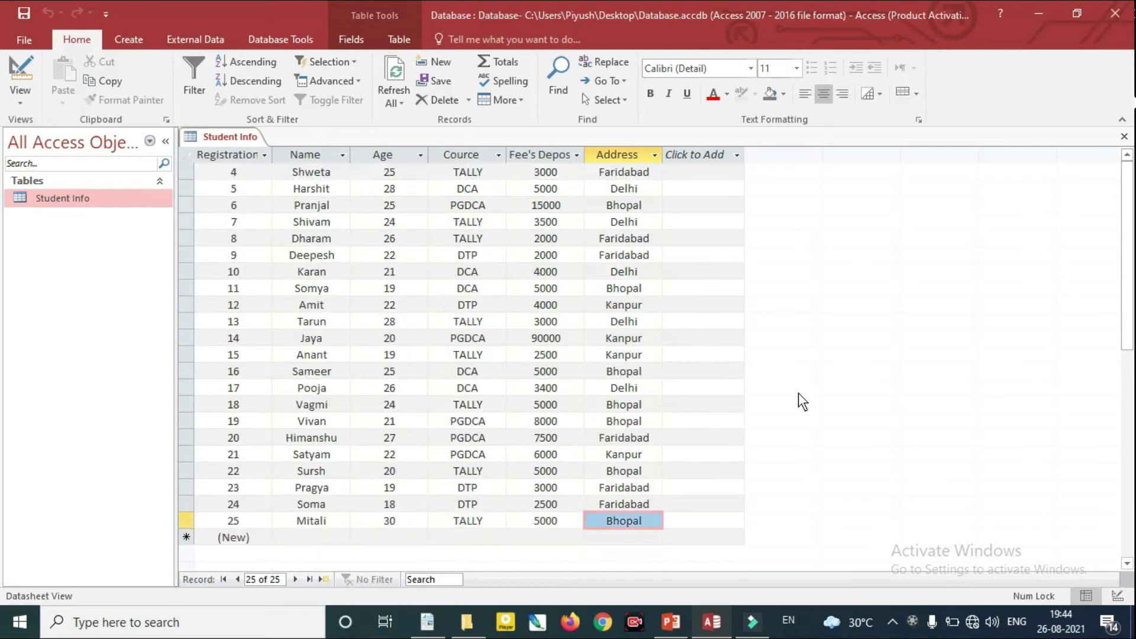
scroll(793, 394, "up", 1)
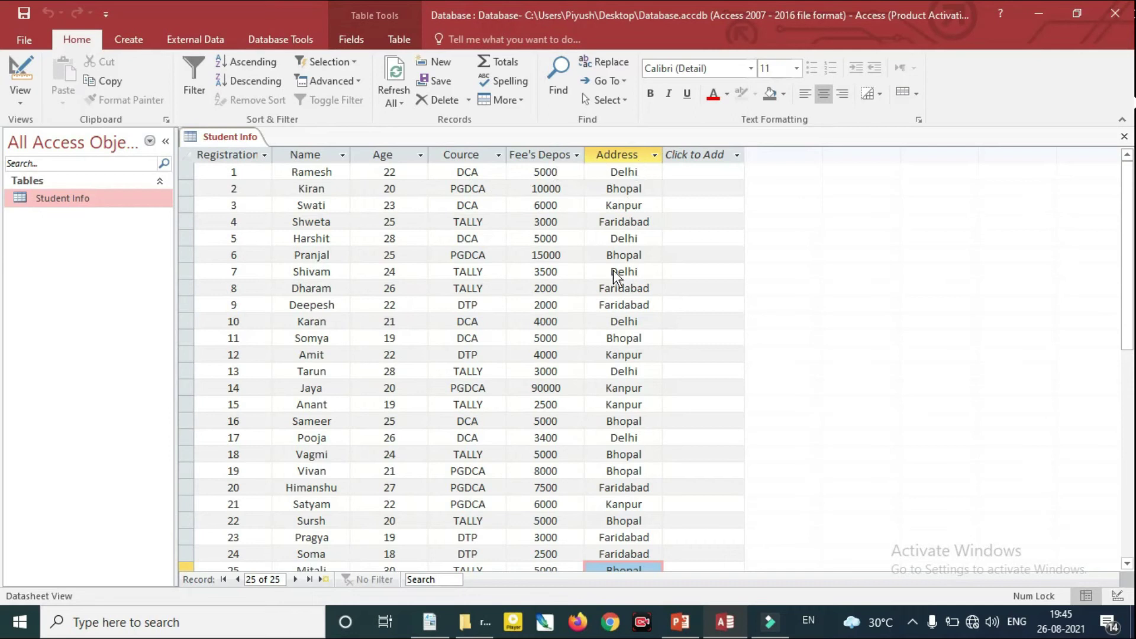
left_click(1037, 12)
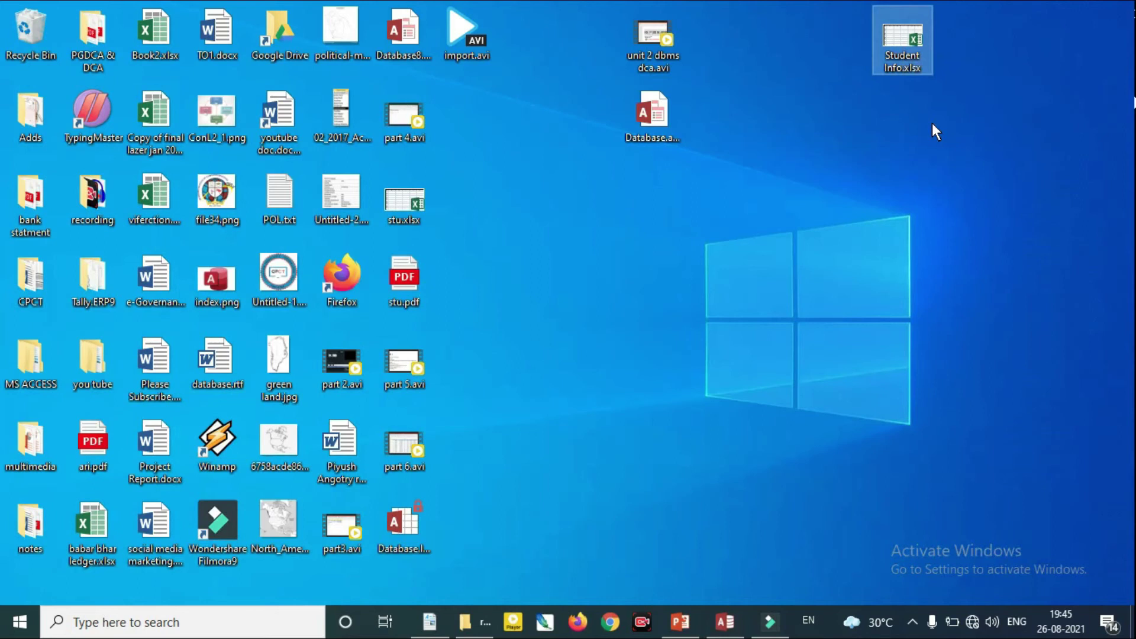
Open the selected Student Info.xlsx desktop file in Excel
key("Return")
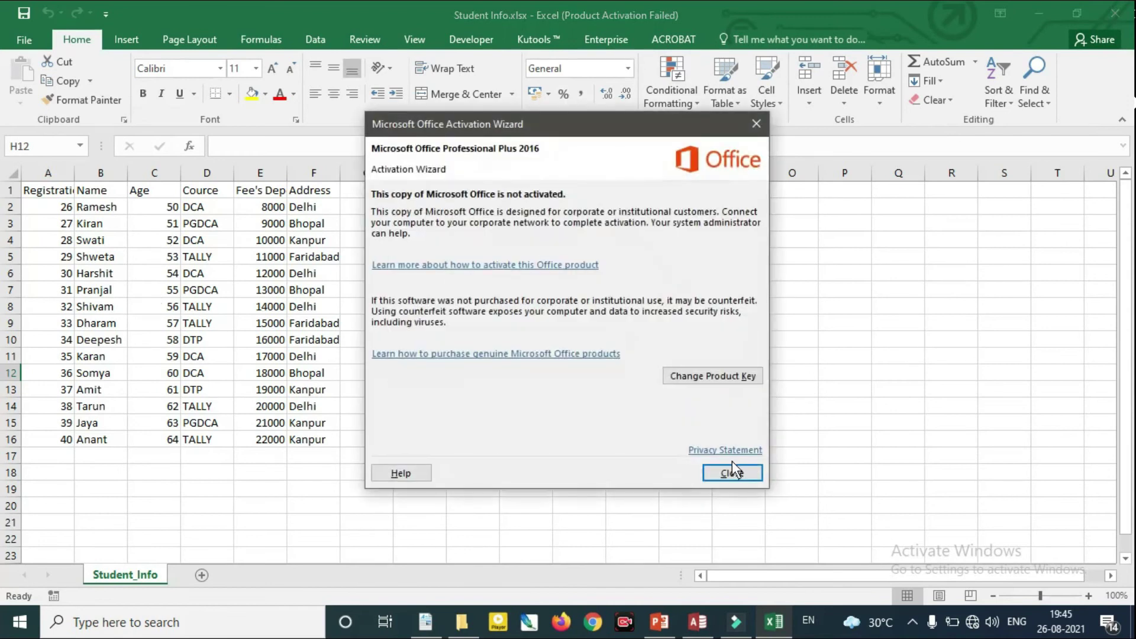
Dismiss the activation notice, review records 26–40 in Student_Info, and close Excel
left_click(732, 472)
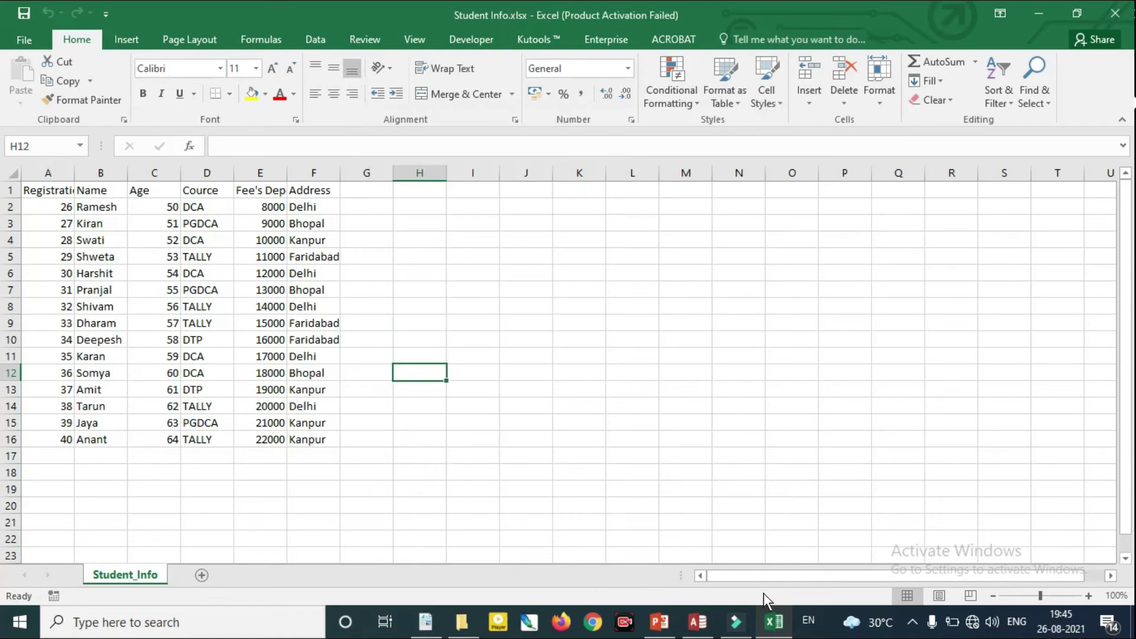
left_click(1115, 19)
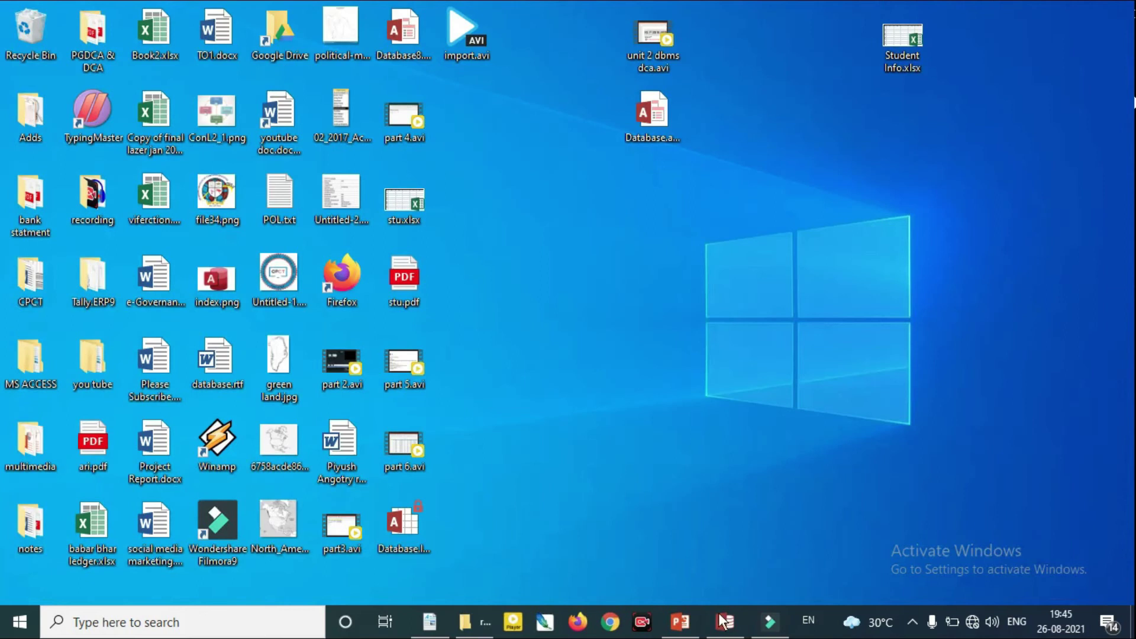
Restore Access and start an Excel import from the Student Info table's Import menu
left_click(723, 621)
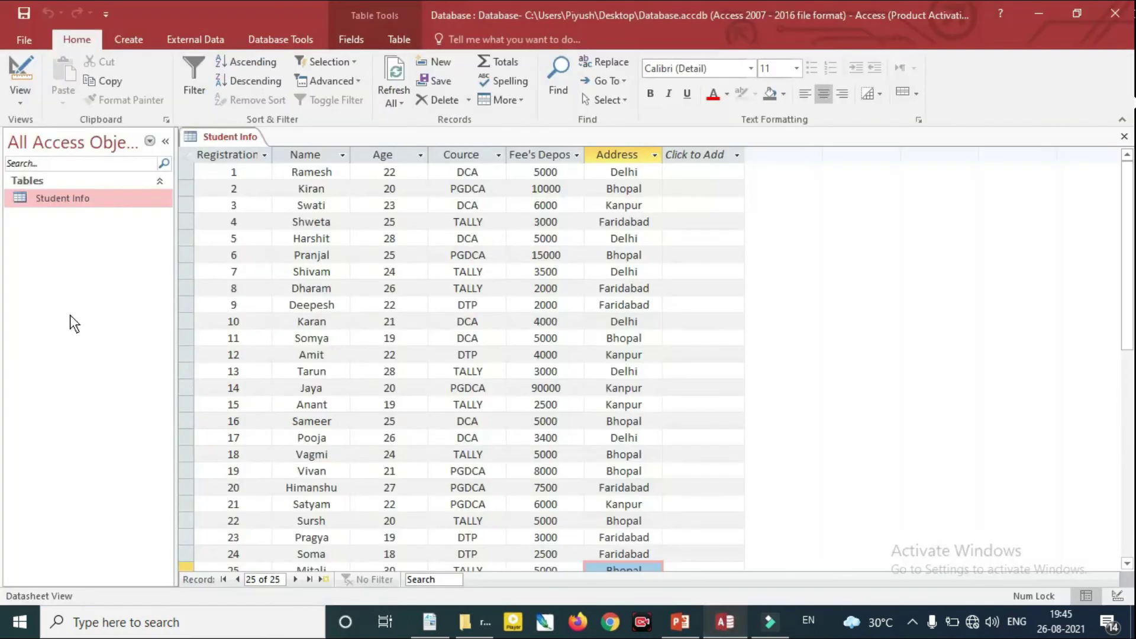
right_click(98, 202)
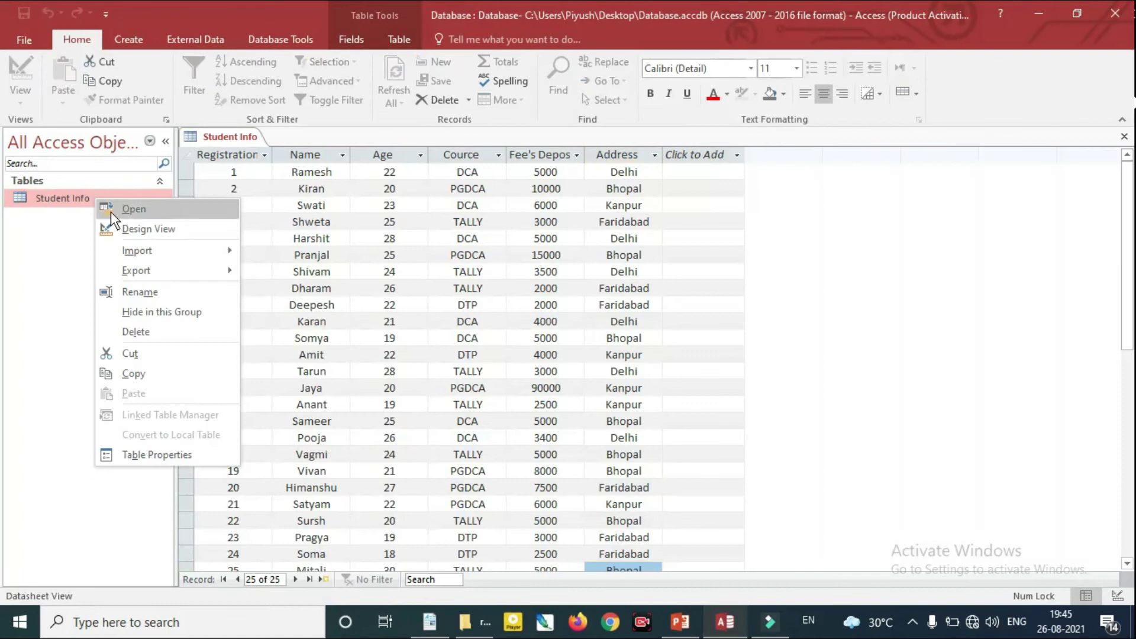
mouse_move(183, 251)
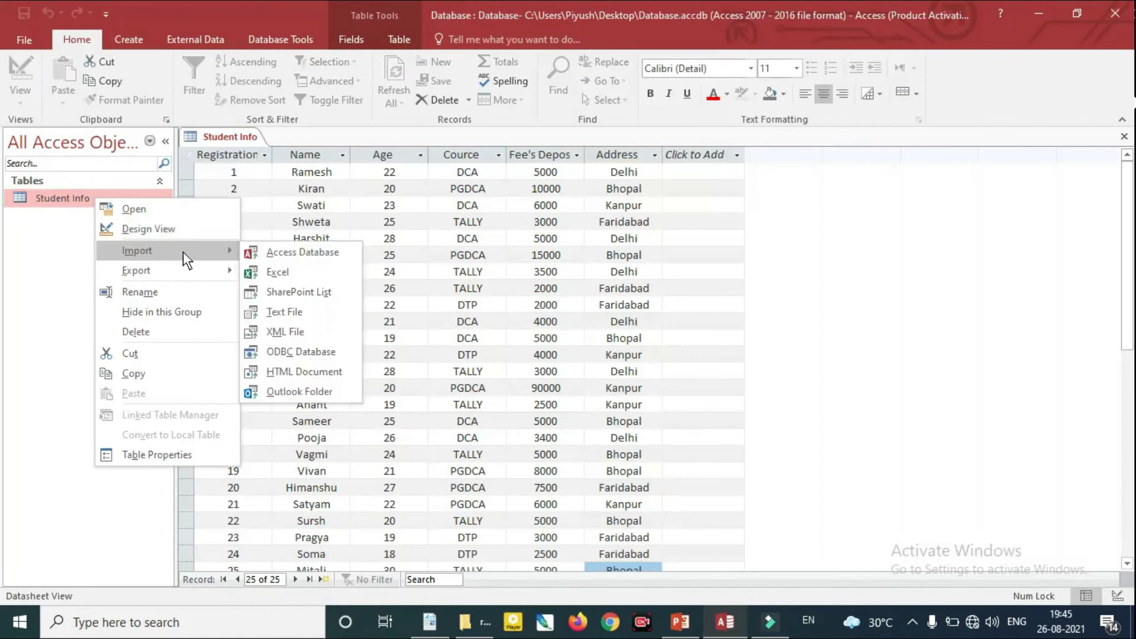
left_click(298, 272)
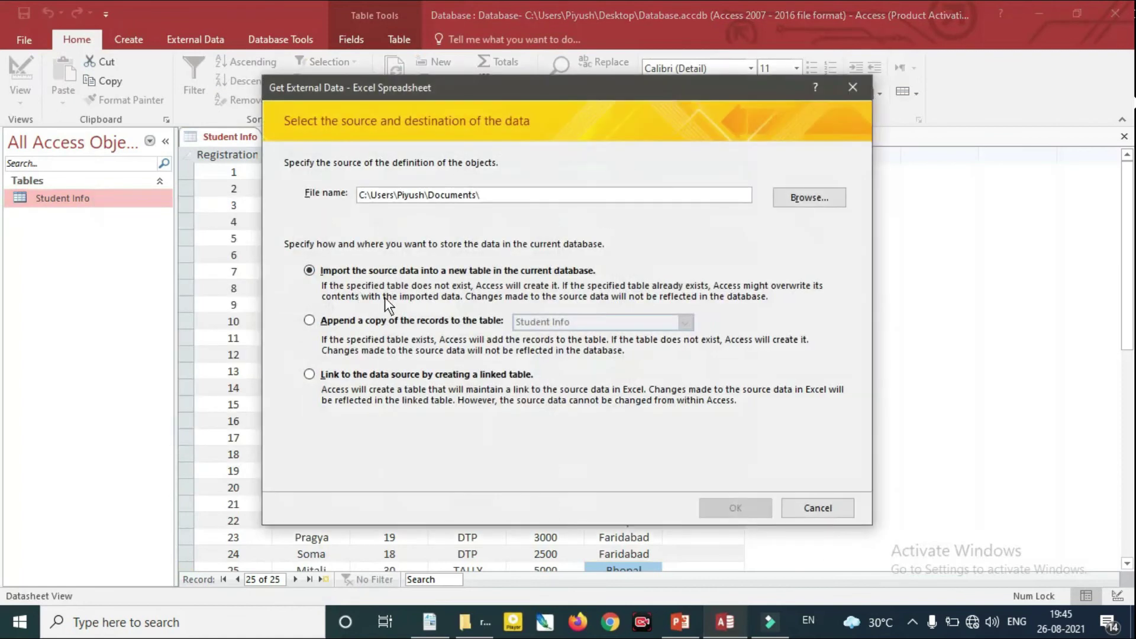
Choose Student Info.xlsx on the Desktop as the source file for a new table
left_click(822, 197)
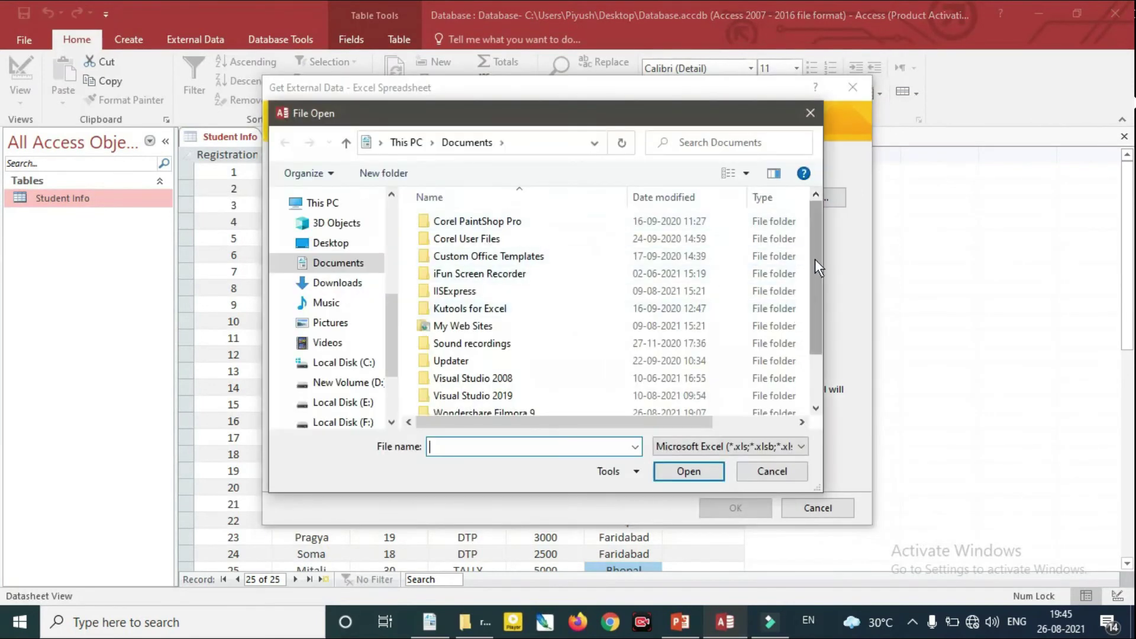
scroll(813, 307, "down", 2)
left_click(335, 243)
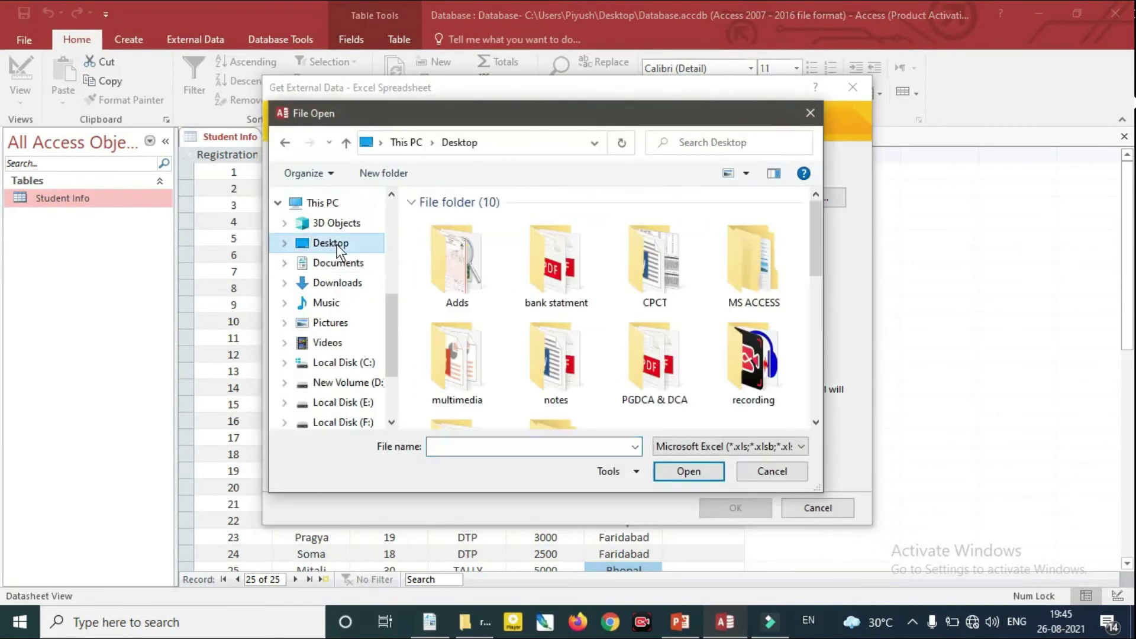
left_click_drag(814, 240, 815, 365)
left_click(471, 349)
left_click(689, 472)
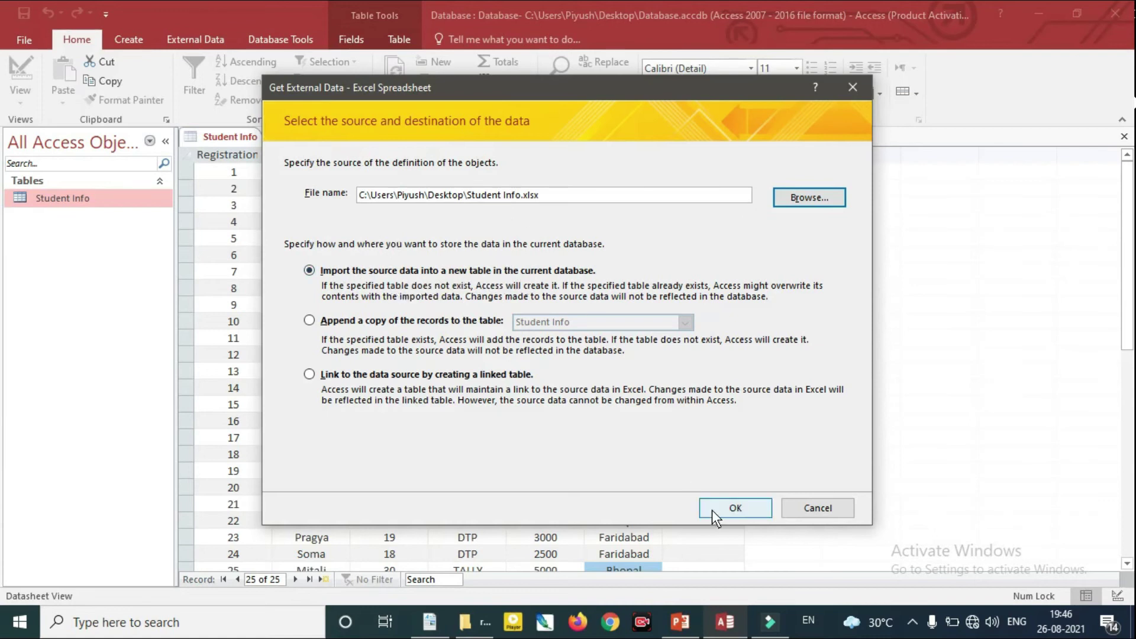
left_click(732, 509)
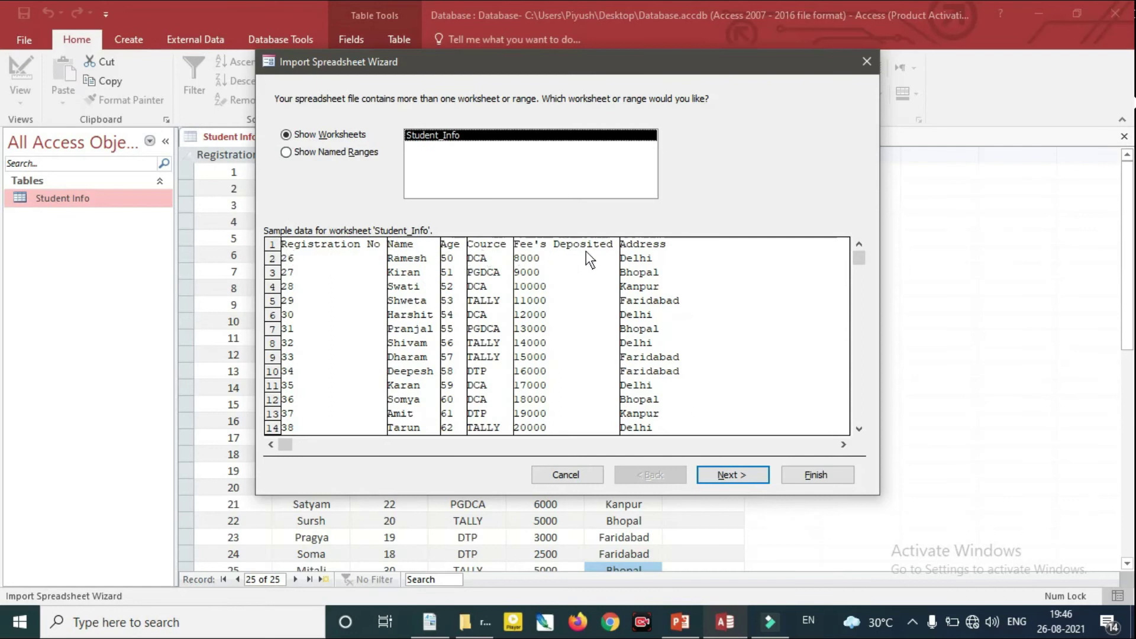
Accept the Student_Info worksheet and compare the first-row headings option, stepping back and forth
left_click(738, 478)
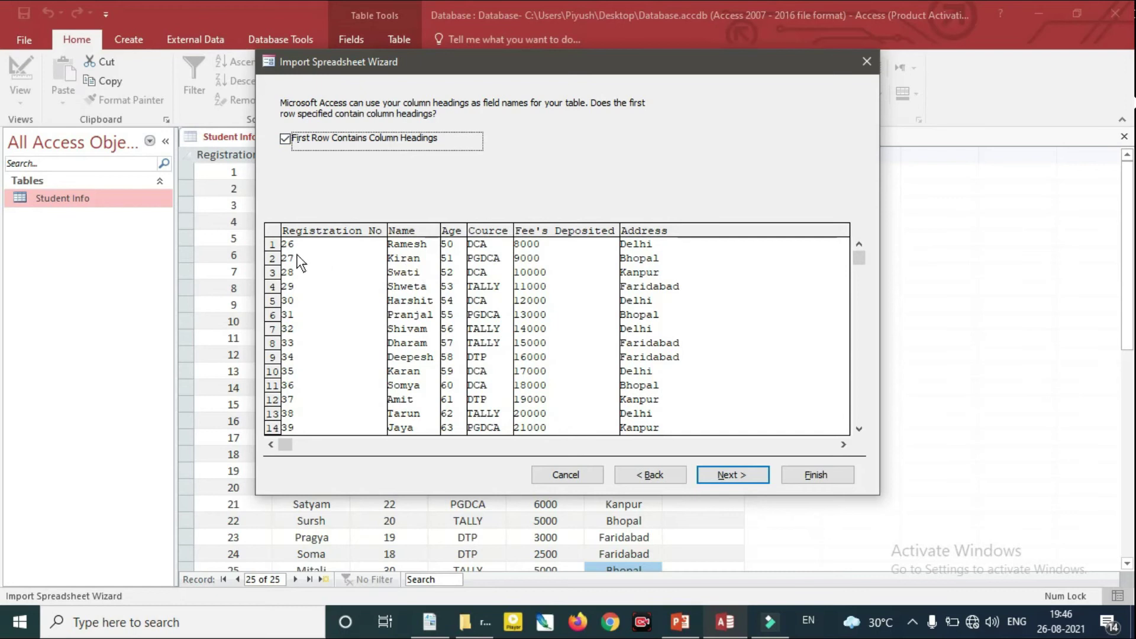
left_click(285, 139)
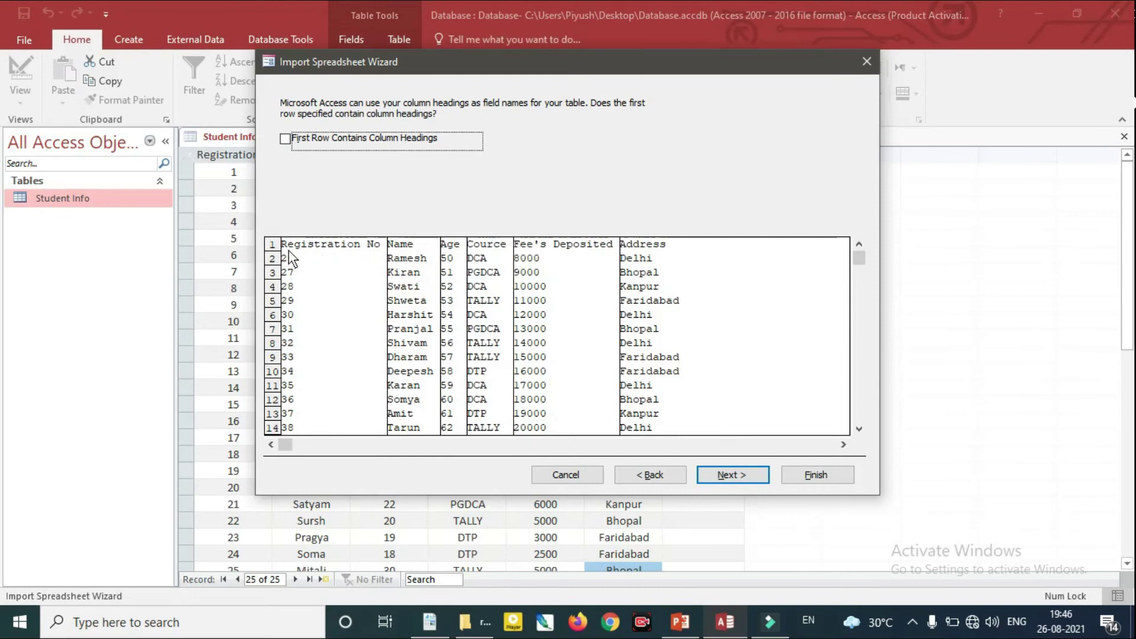
left_click(285, 140)
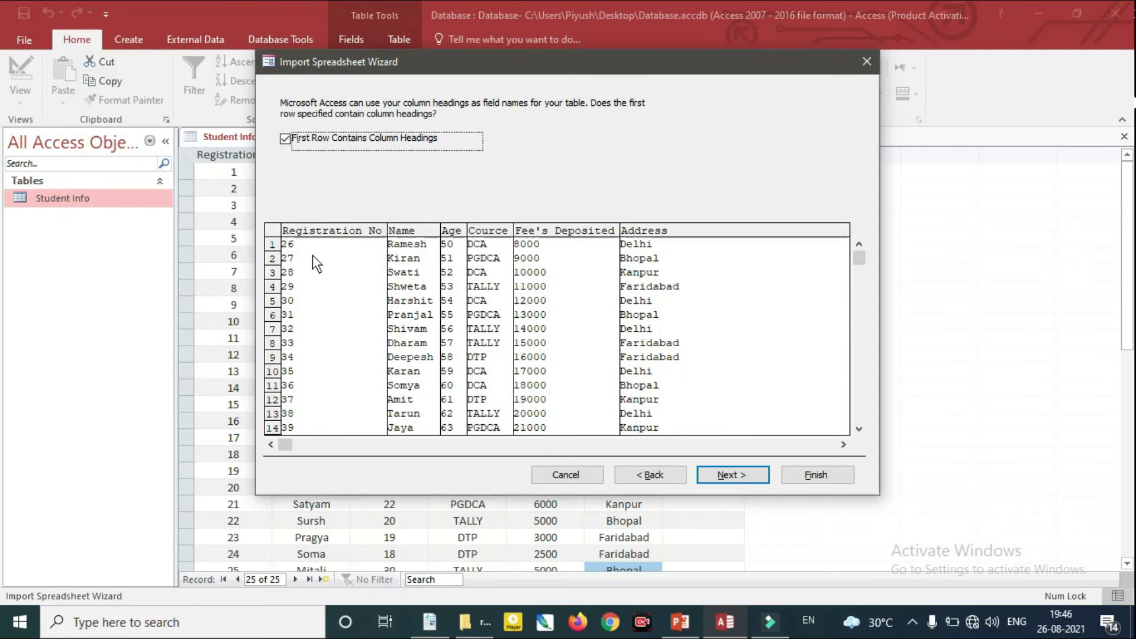
left_click(286, 141)
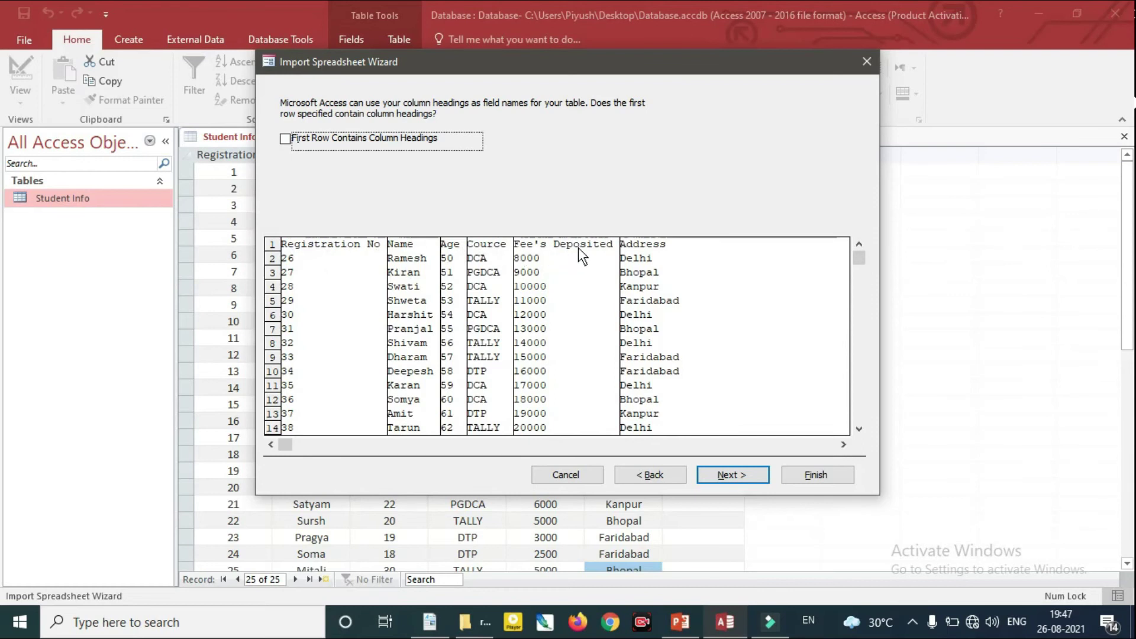
left_click(748, 473)
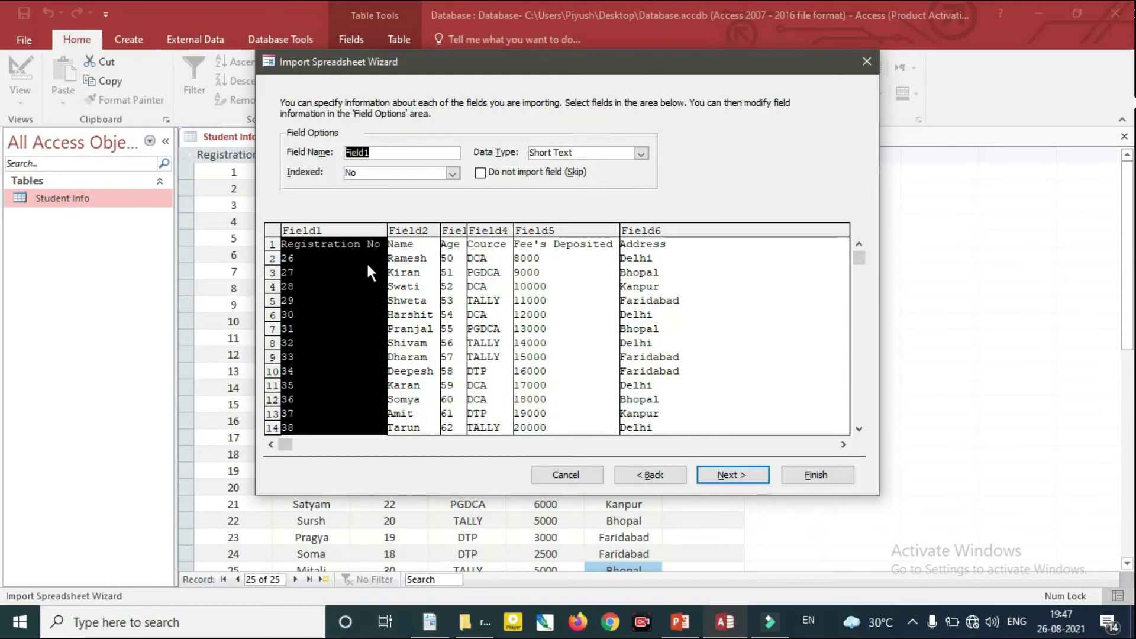
left_click(659, 474)
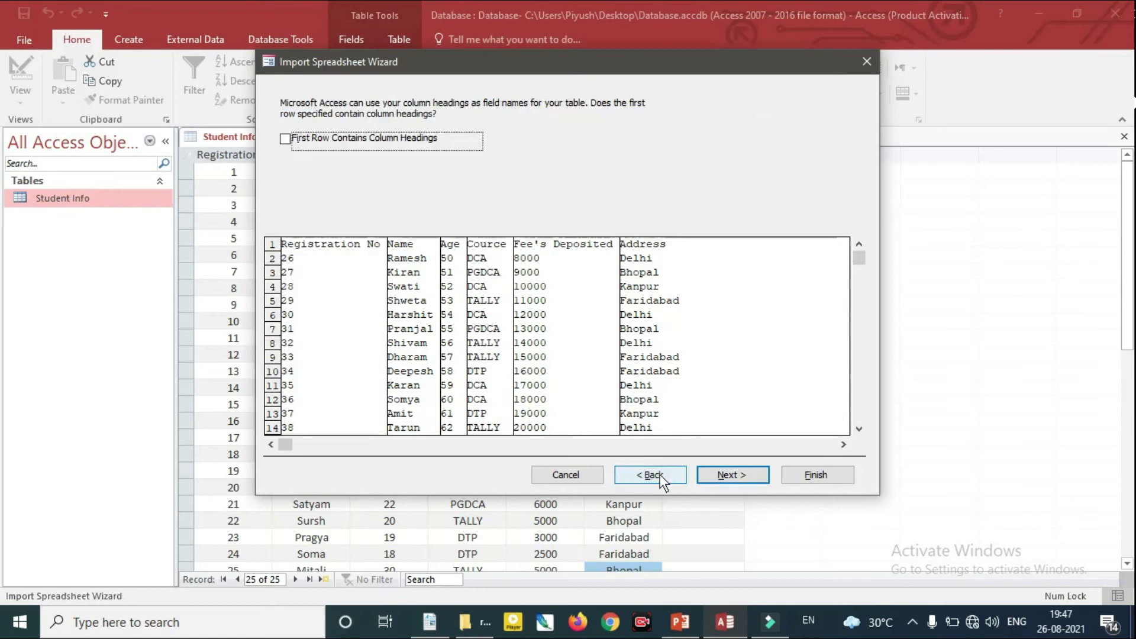
left_click(663, 473)
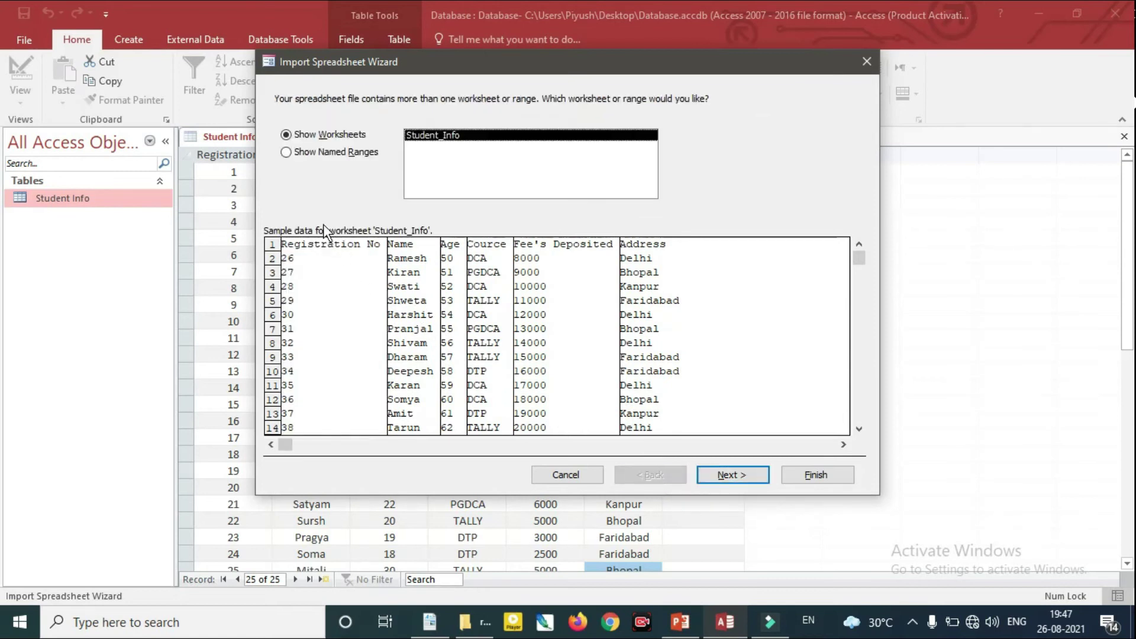
left_click(726, 475)
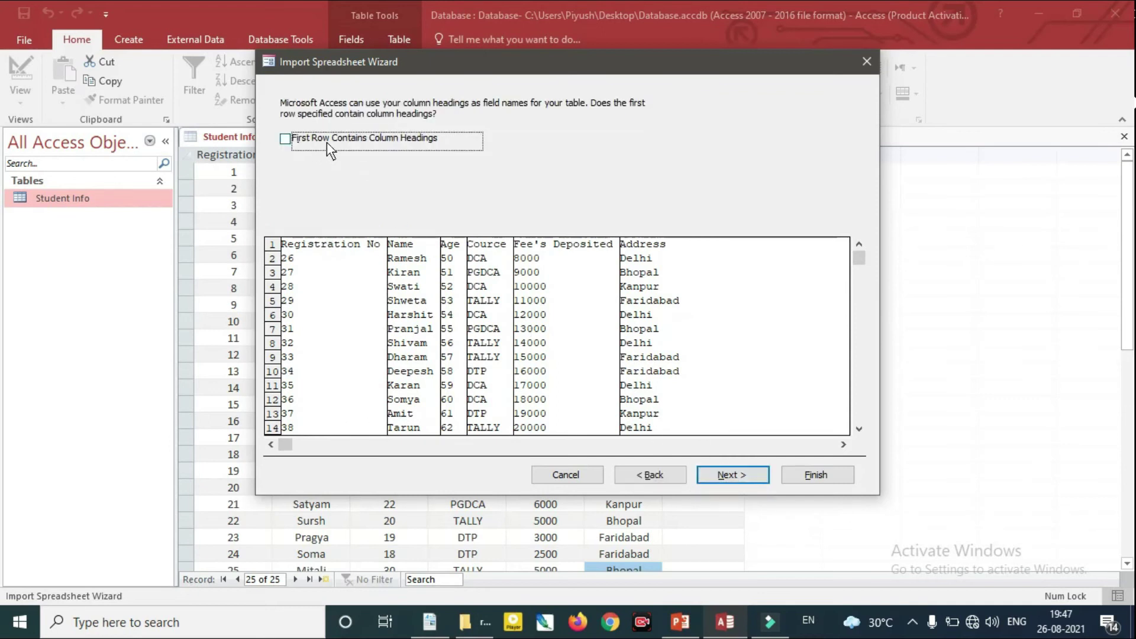
Turn on First Row Contains Column Headings and advance past field options to the primary key step
left_click(288, 139)
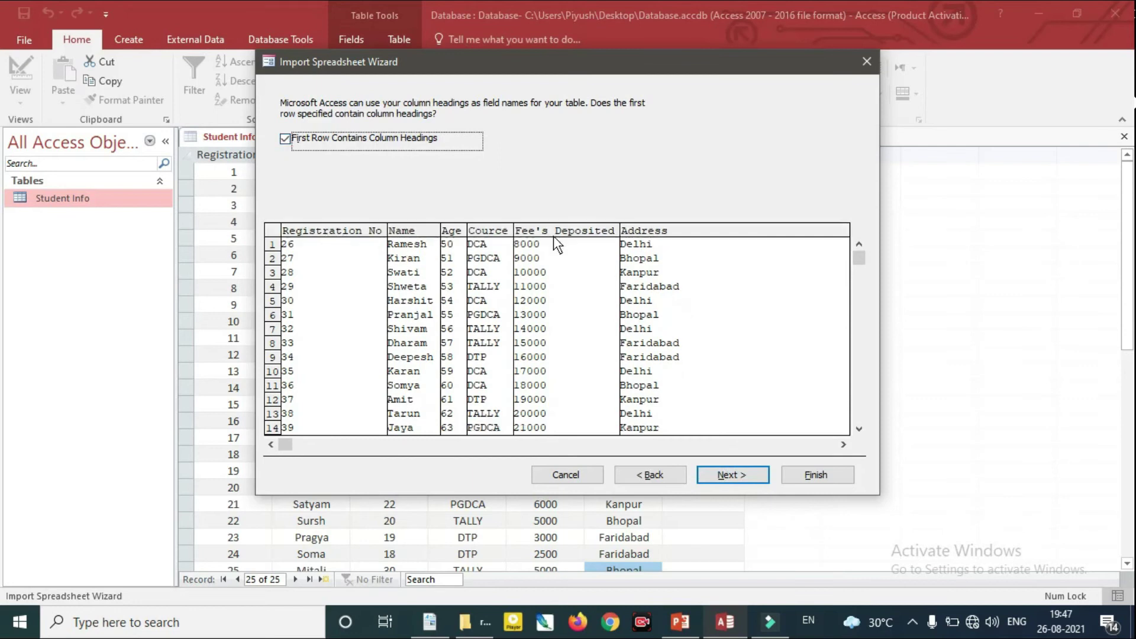
left_click(285, 140)
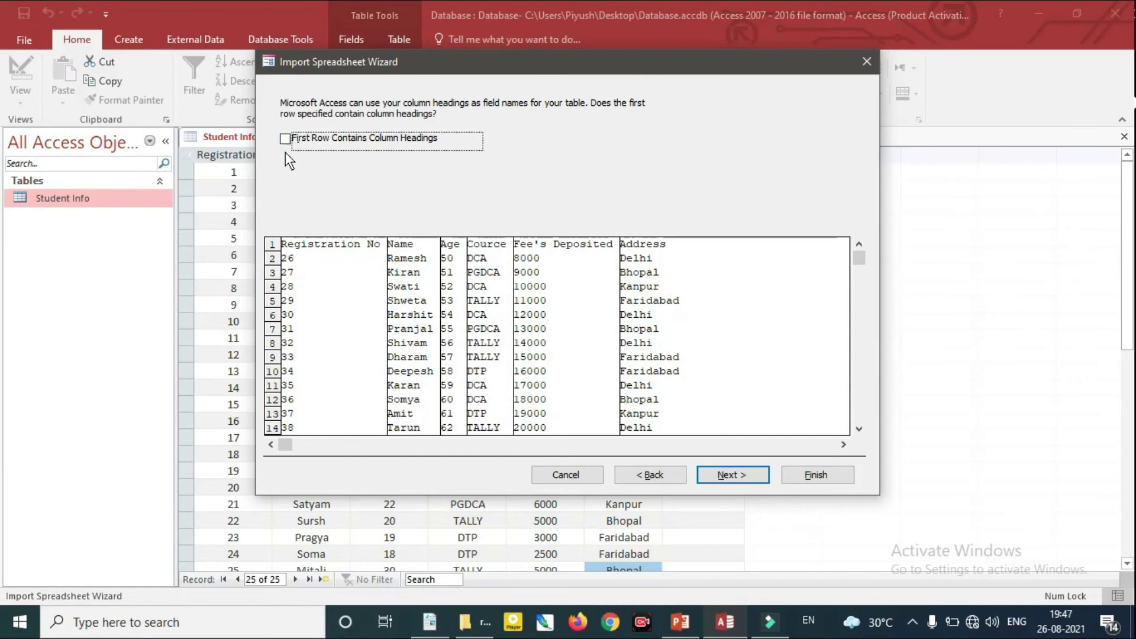
left_click(285, 140)
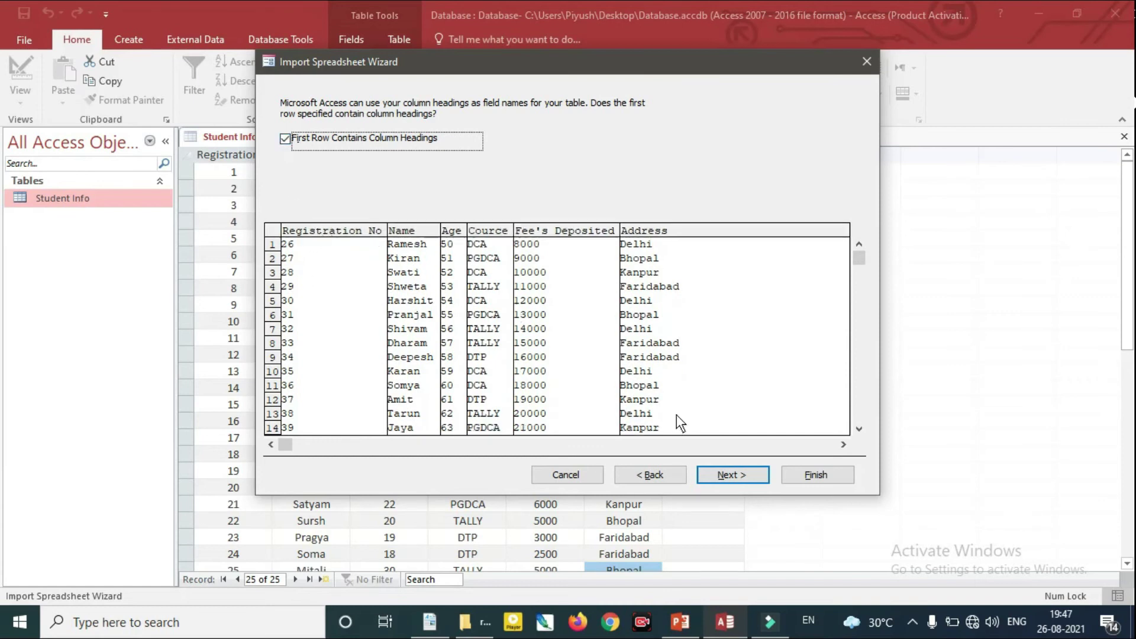
left_click(740, 474)
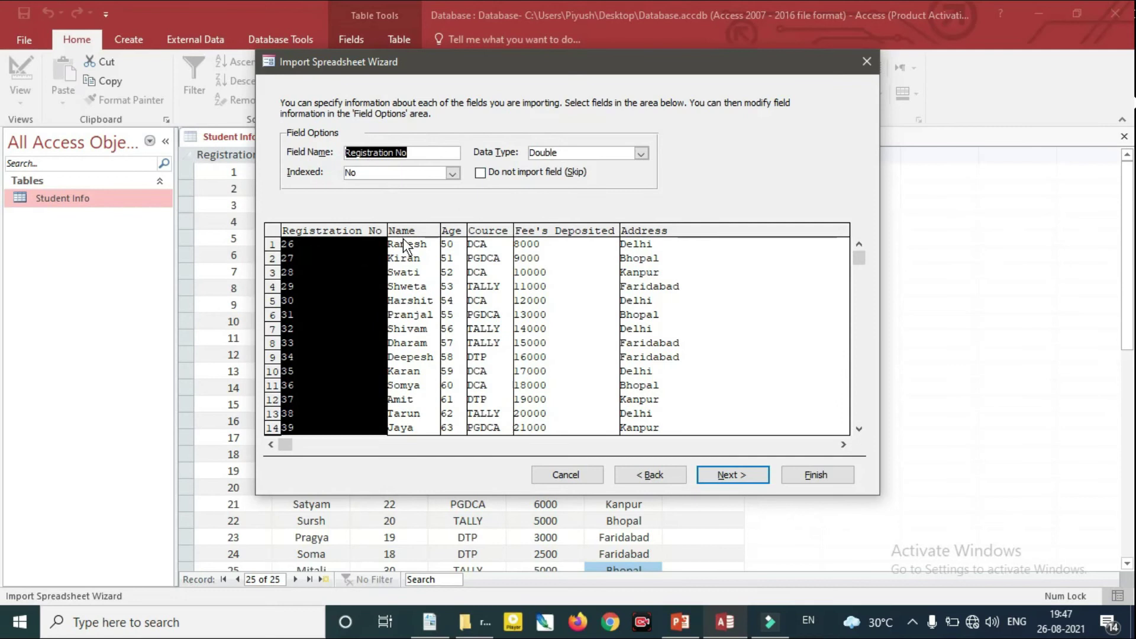
left_click(740, 475)
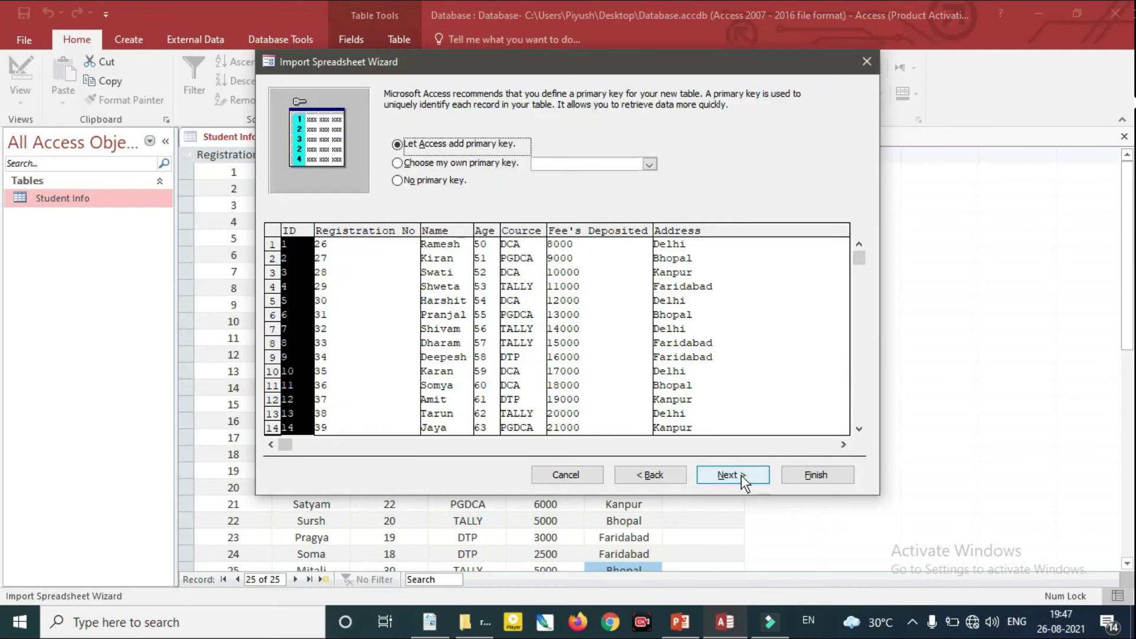
Import with no primary key into a table named 'New table', skipping saving the import steps
left_click(401, 181)
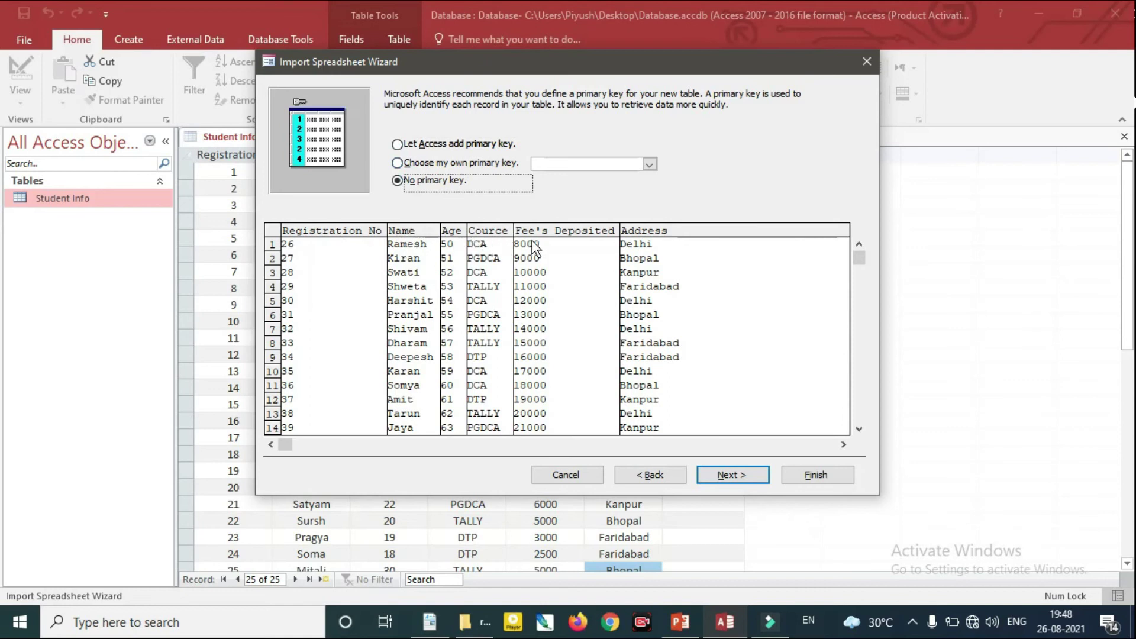
left_click(747, 474)
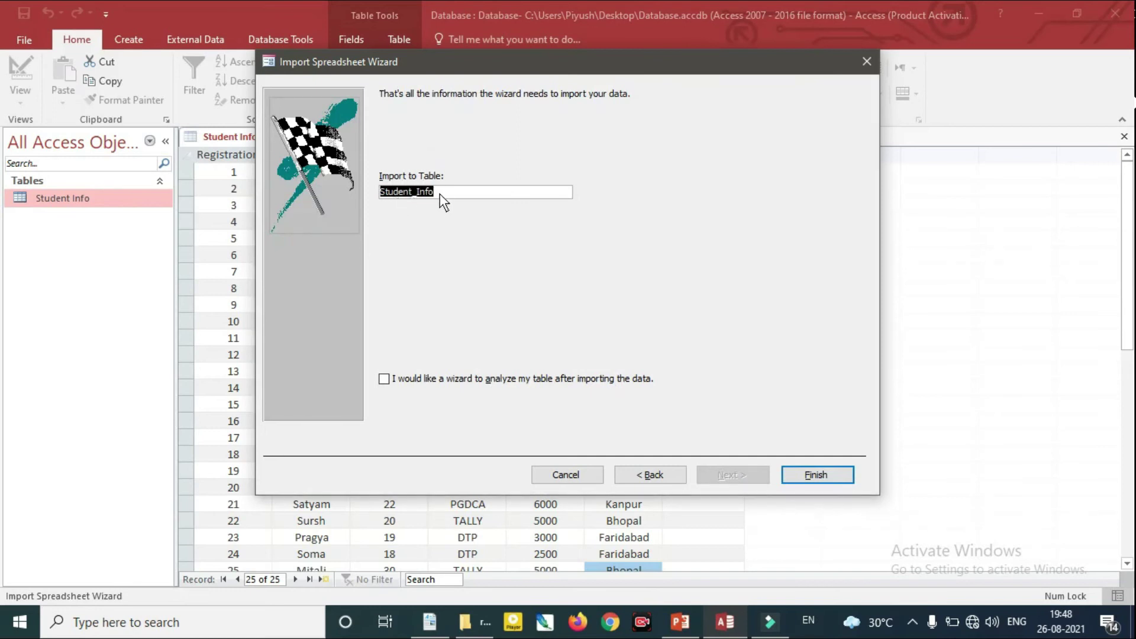
left_click(473, 192)
key("BackSpace")
key("BackSpace")
key("BackSpace")
key("BackSpace")
key("BackSpace")
key("BackSpace")
key("BackSpace")
key("BackSpace")
key("BackSpace")
key("BackSpace")
key("BackSpace")
key("BackSpace")
type("New table")
left_click(815, 474)
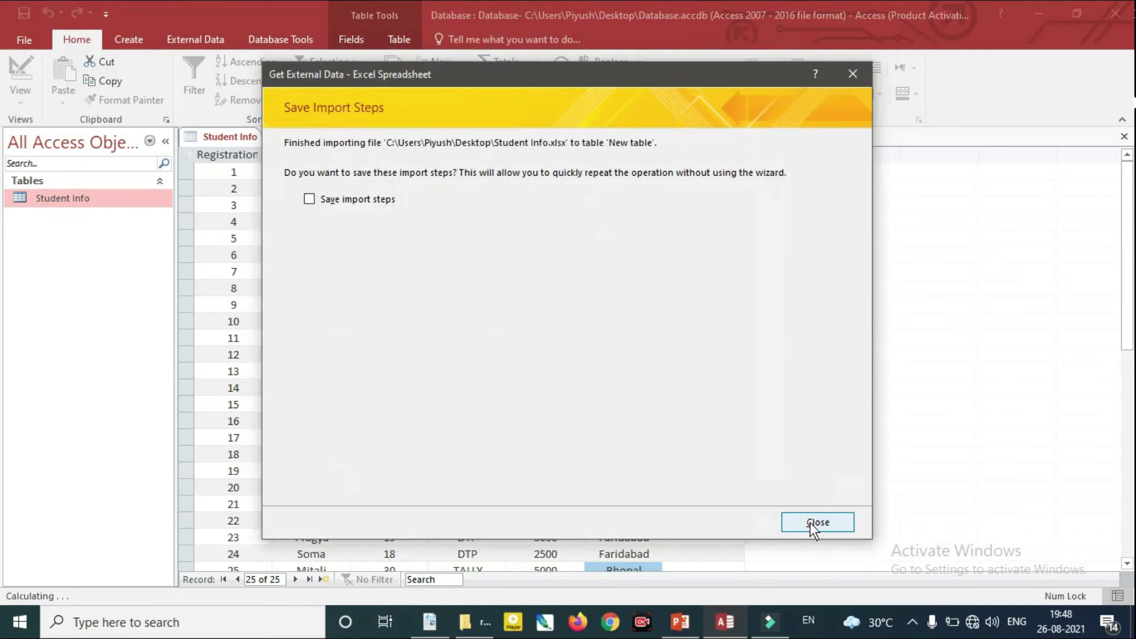
left_click(822, 524)
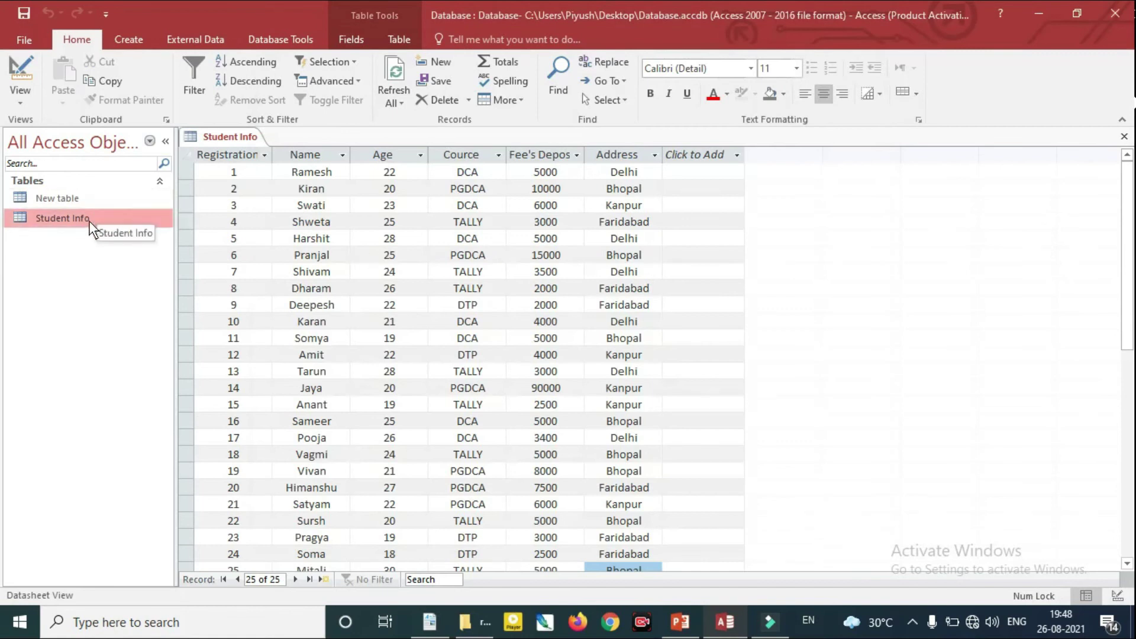
Open New table to inspect its 15 imported records (26–40), then reselect Student Info
left_click(76, 202)
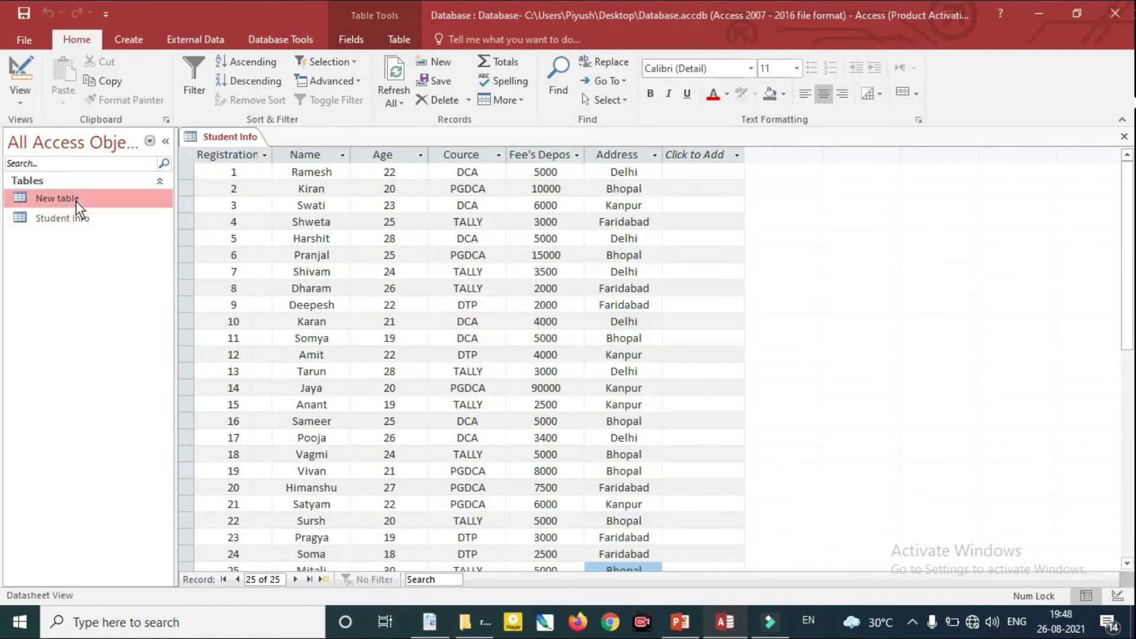
double_click(77, 201)
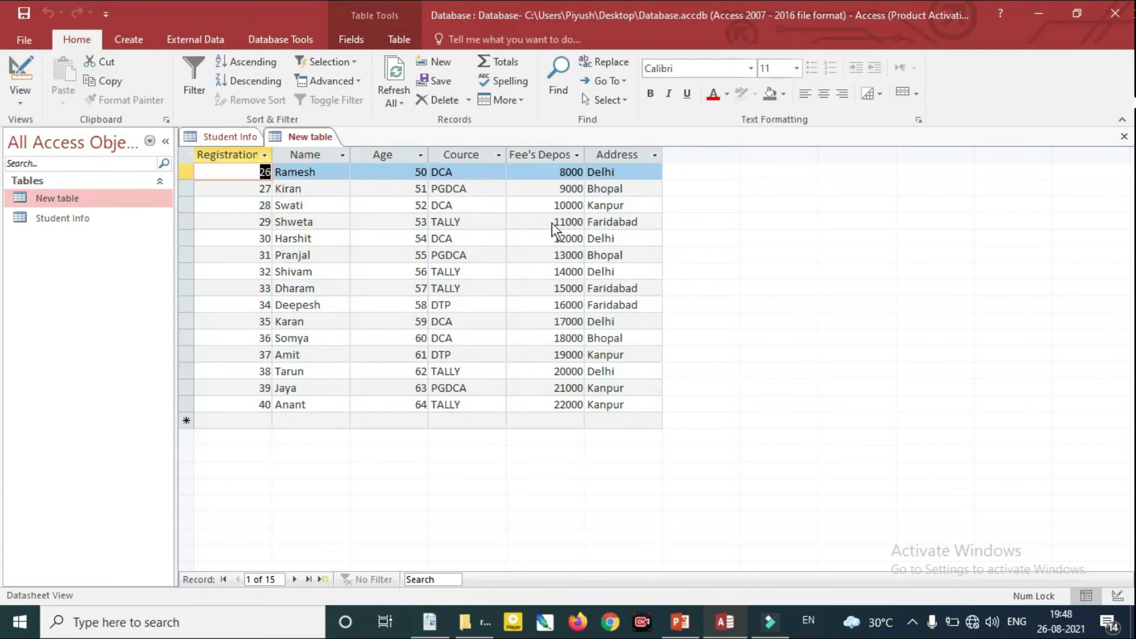
left_click(240, 142)
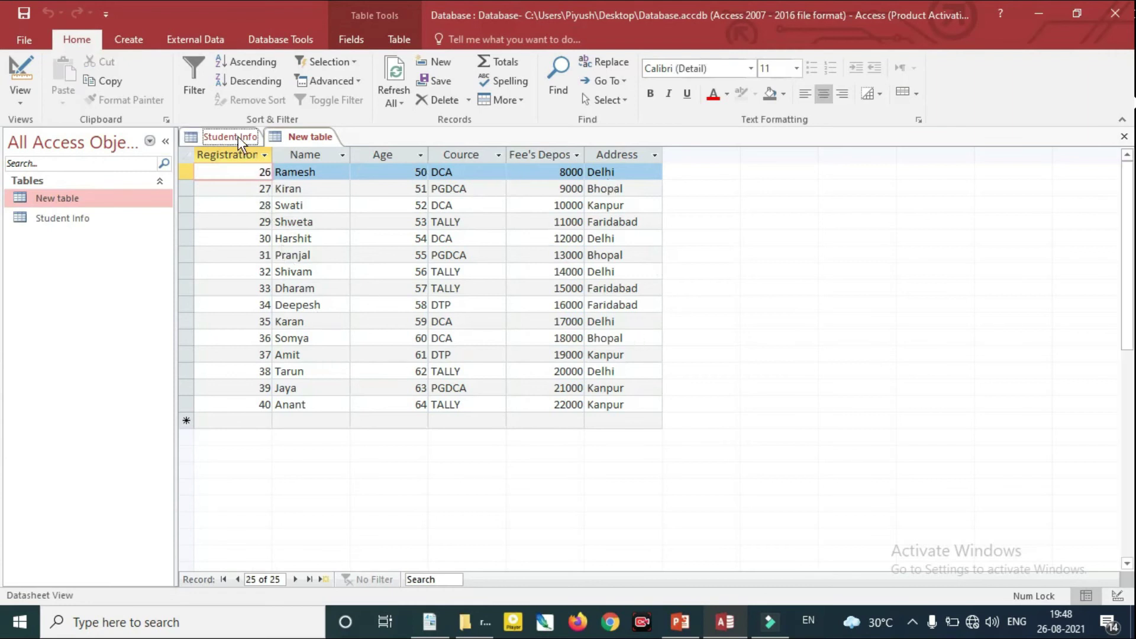
left_click(80, 224)
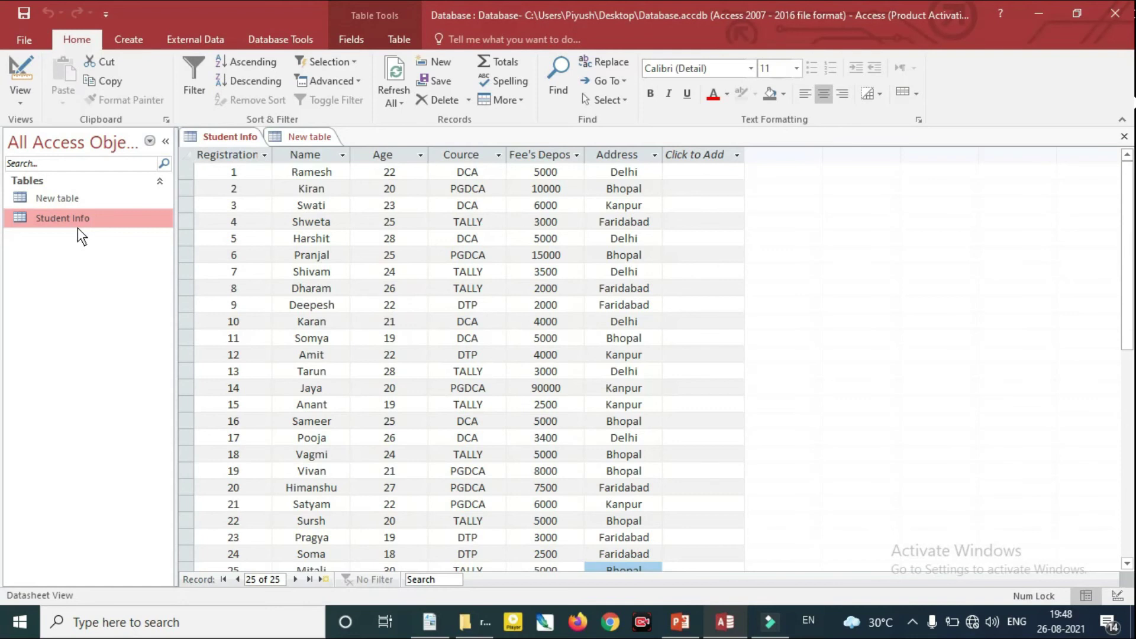
Set up an Excel import appending Student Info.xlsx into the Student Info table
right_click(76, 222)
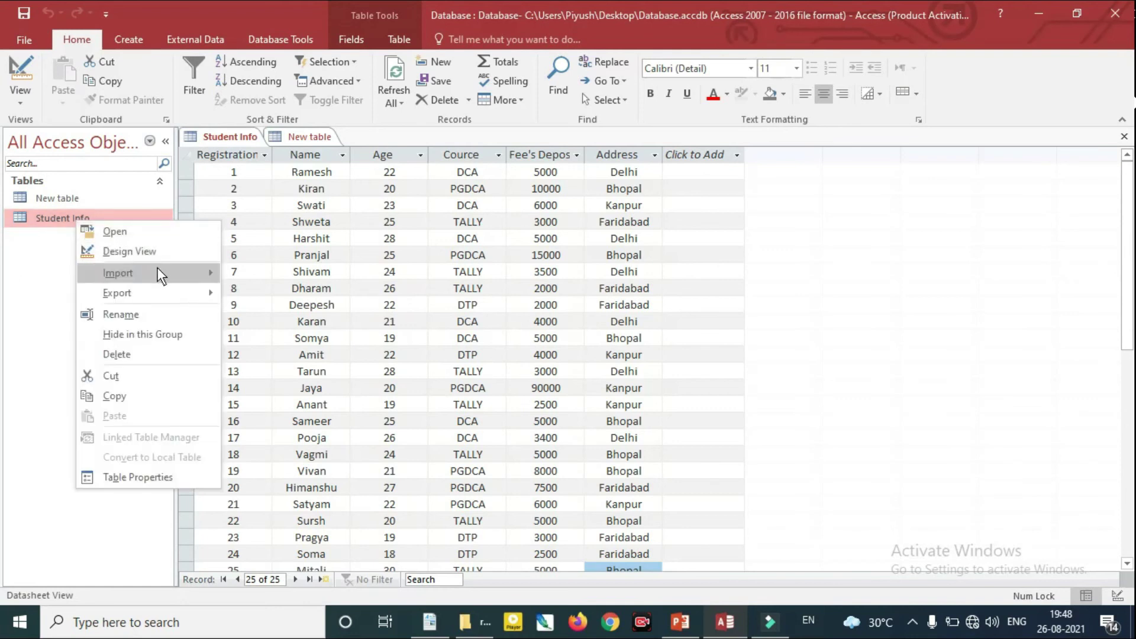
mouse_move(159, 270)
left_click(283, 295)
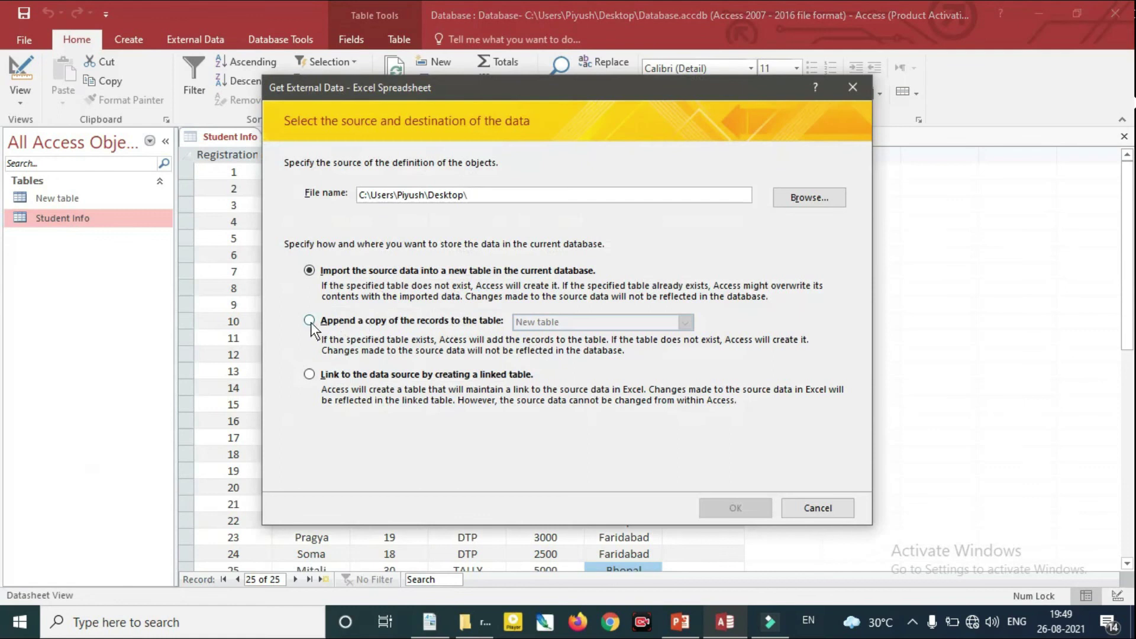
left_click(309, 321)
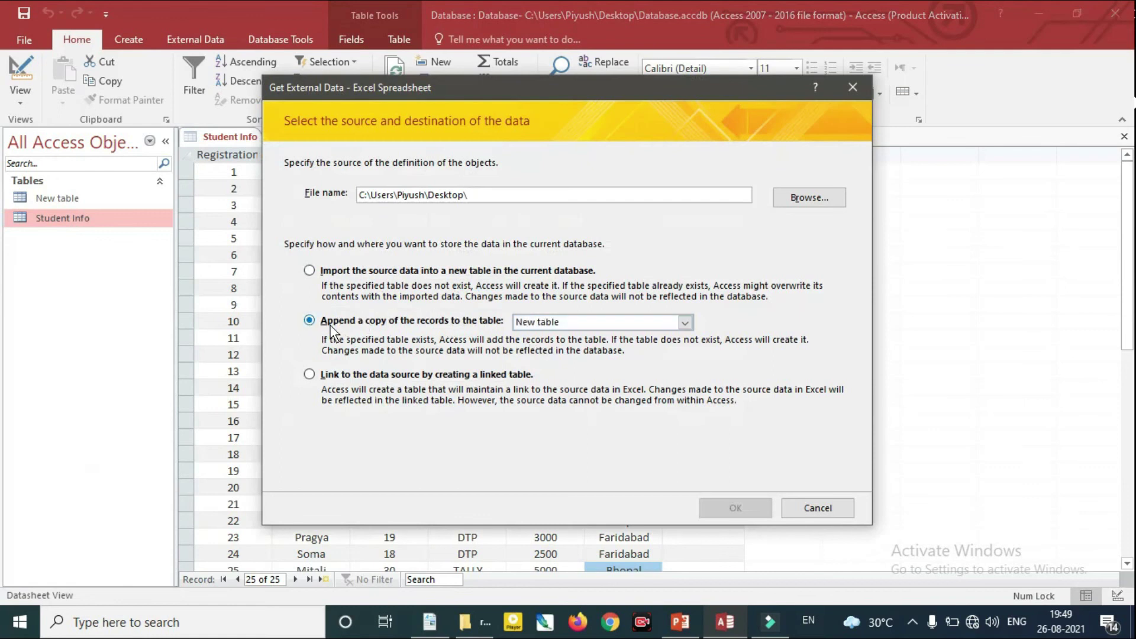
left_click(685, 322)
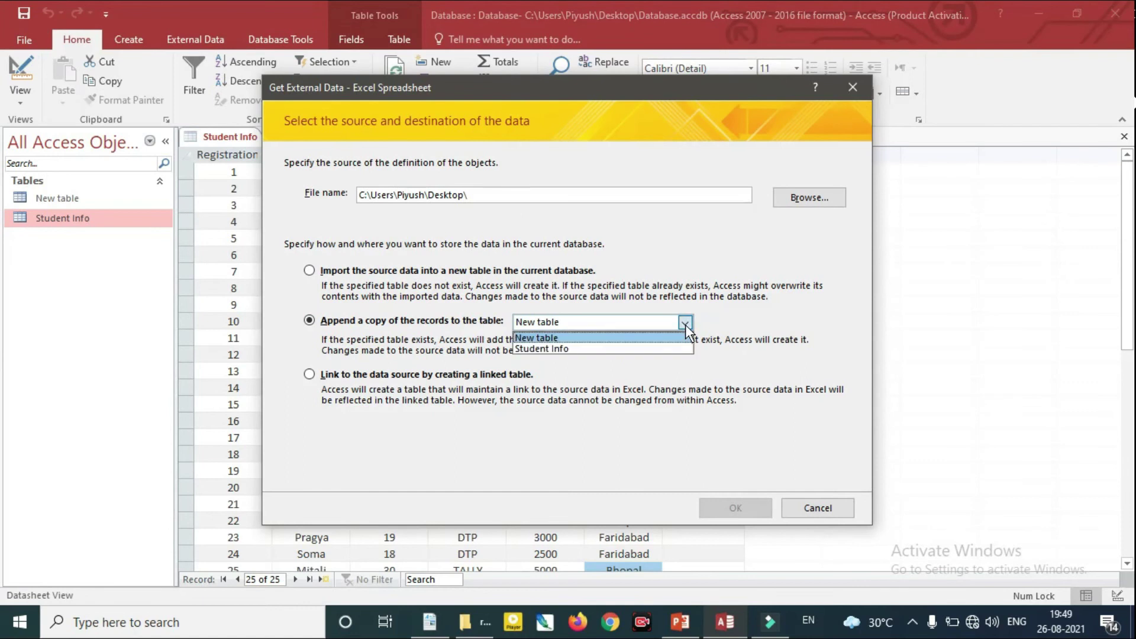
left_click(635, 336)
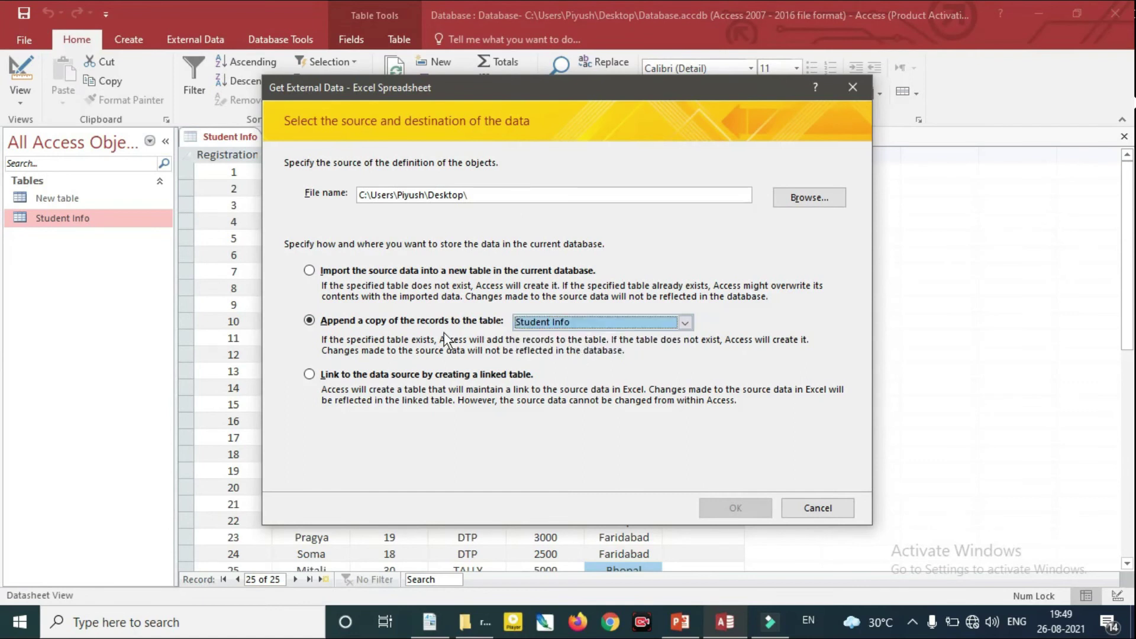
left_click(794, 199)
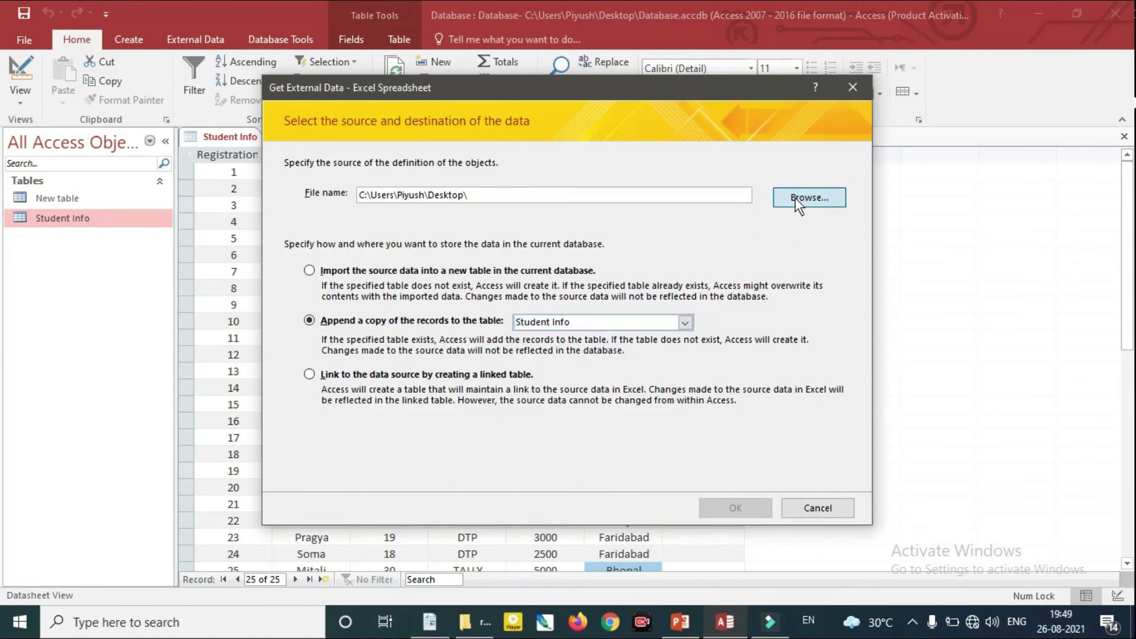
left_click_drag(807, 227, 808, 346)
left_click(779, 275)
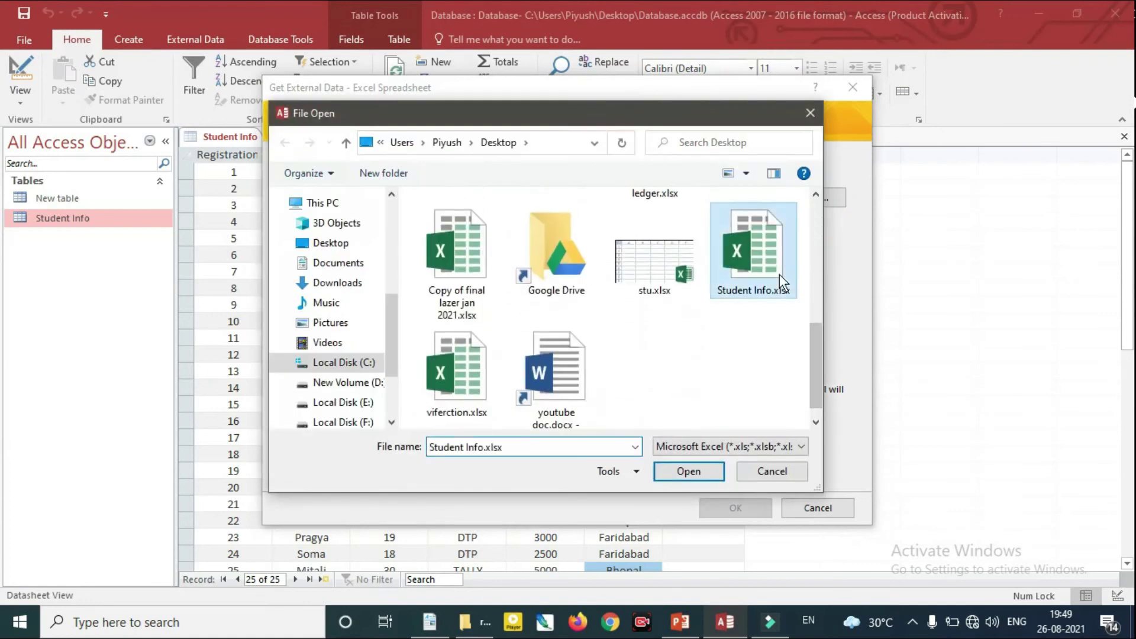
left_click(687, 471)
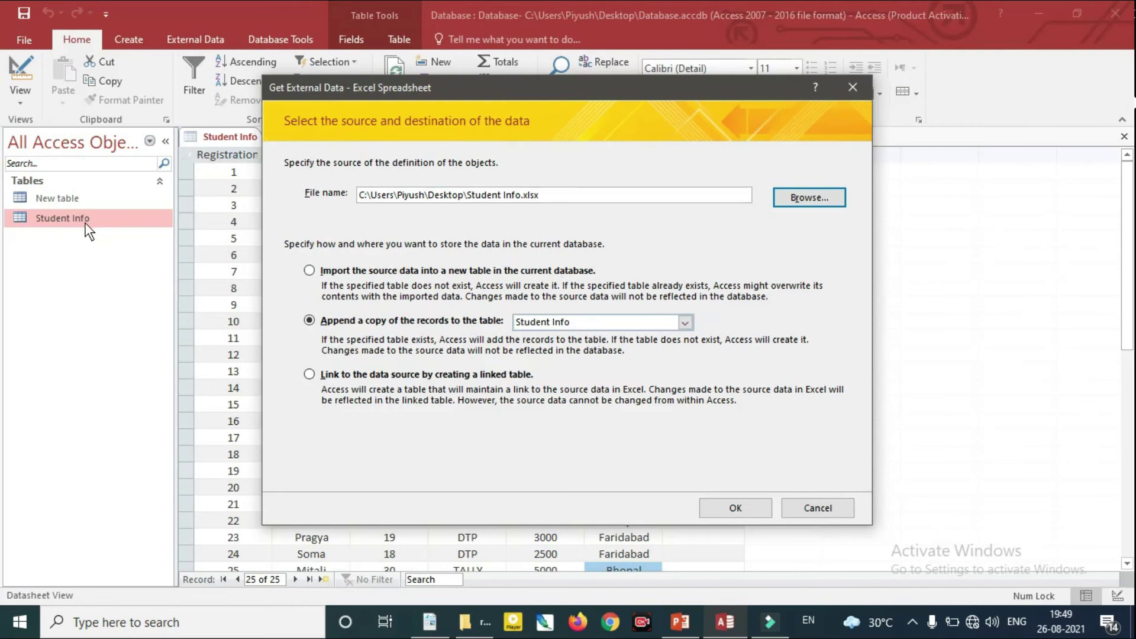
Decline closing the open table, cancel the import, and close the Student Info datasheet
left_click(746, 507)
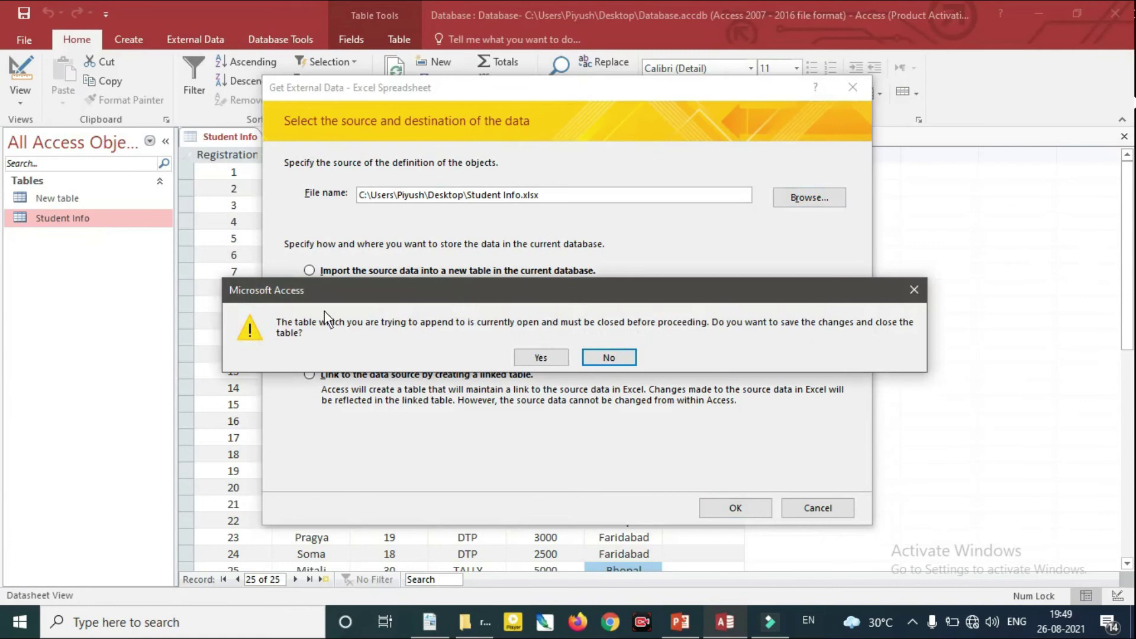
left_click(616, 359)
left_click(840, 503)
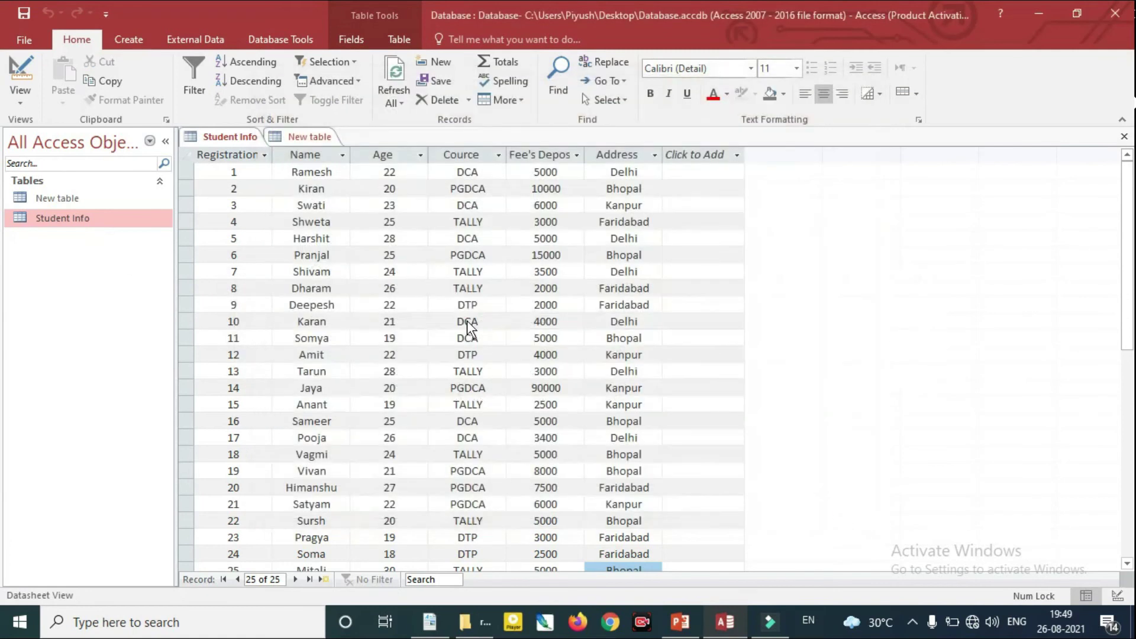
left_click(1124, 137)
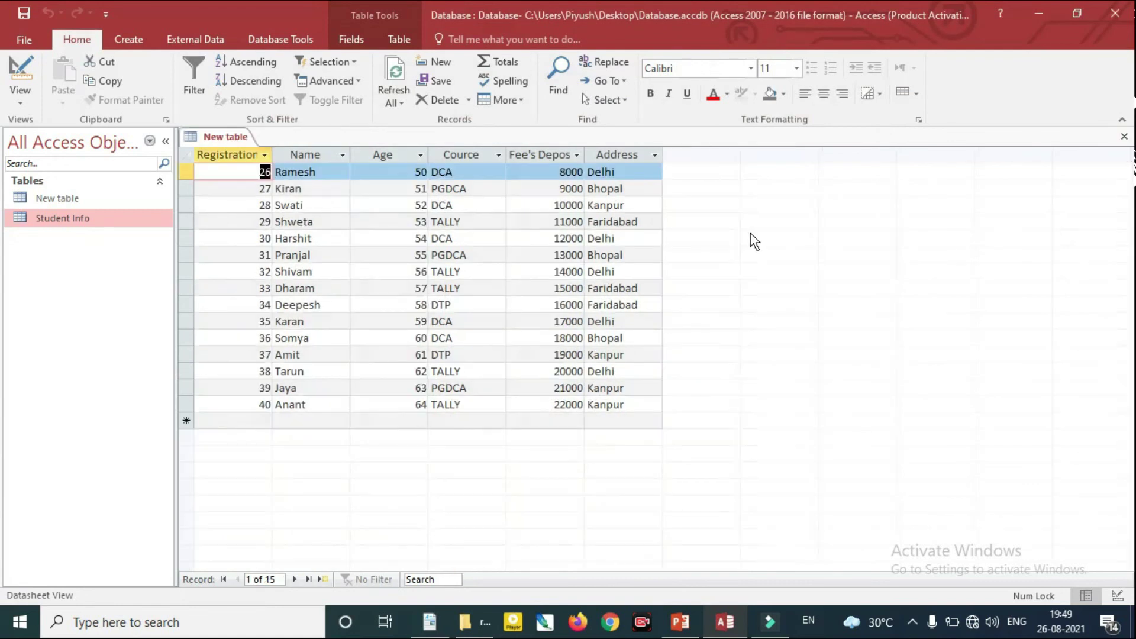
Close New table and start an Excel import with Student Info.xlsx as the source
left_click(1124, 136)
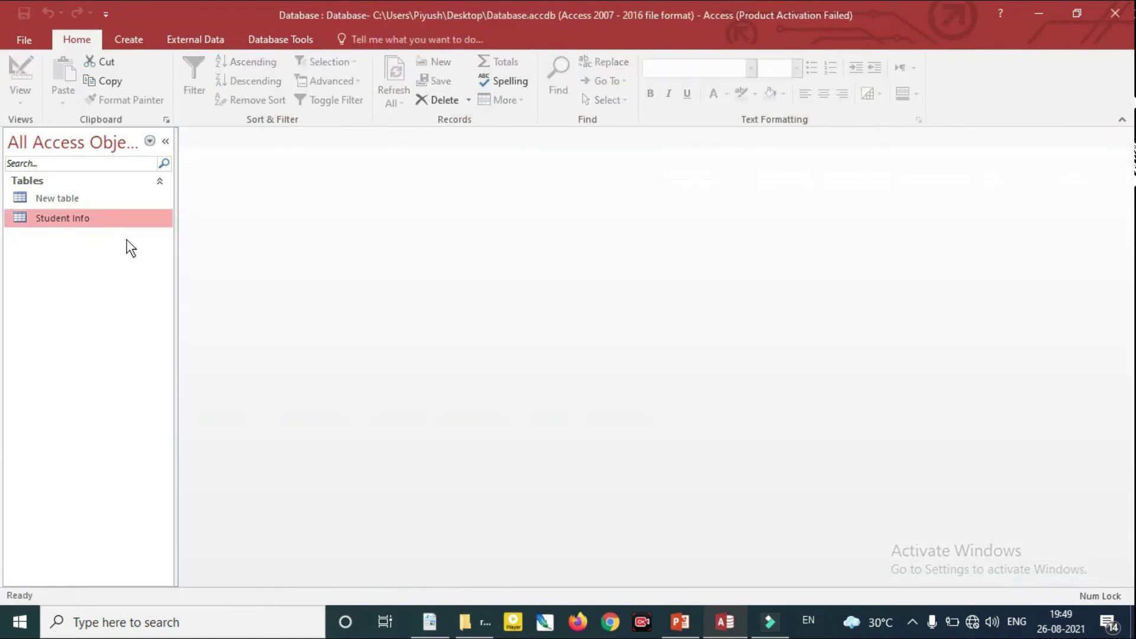
right_click(90, 218)
mouse_move(187, 269)
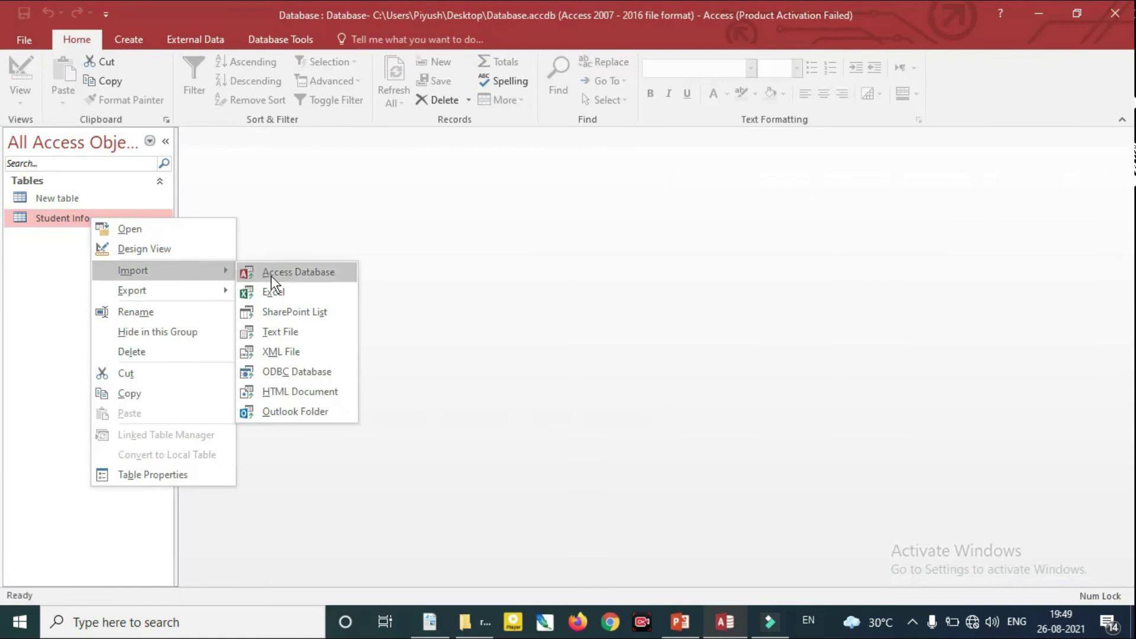
left_click(282, 288)
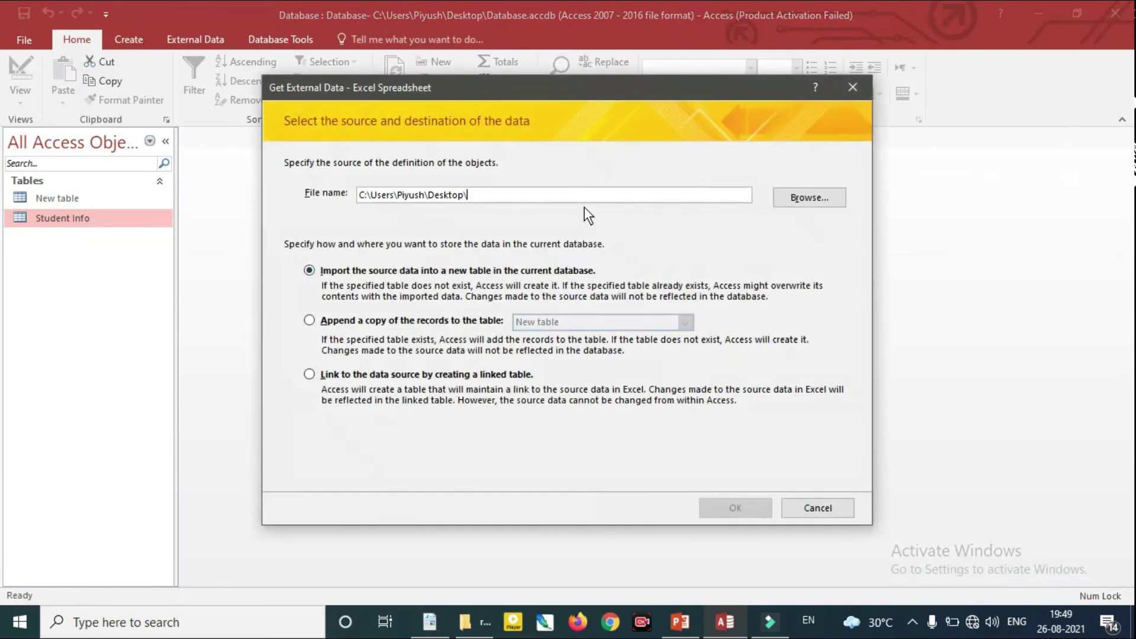
left_click(785, 199)
left_click_drag(808, 283, 811, 378)
left_click(782, 300)
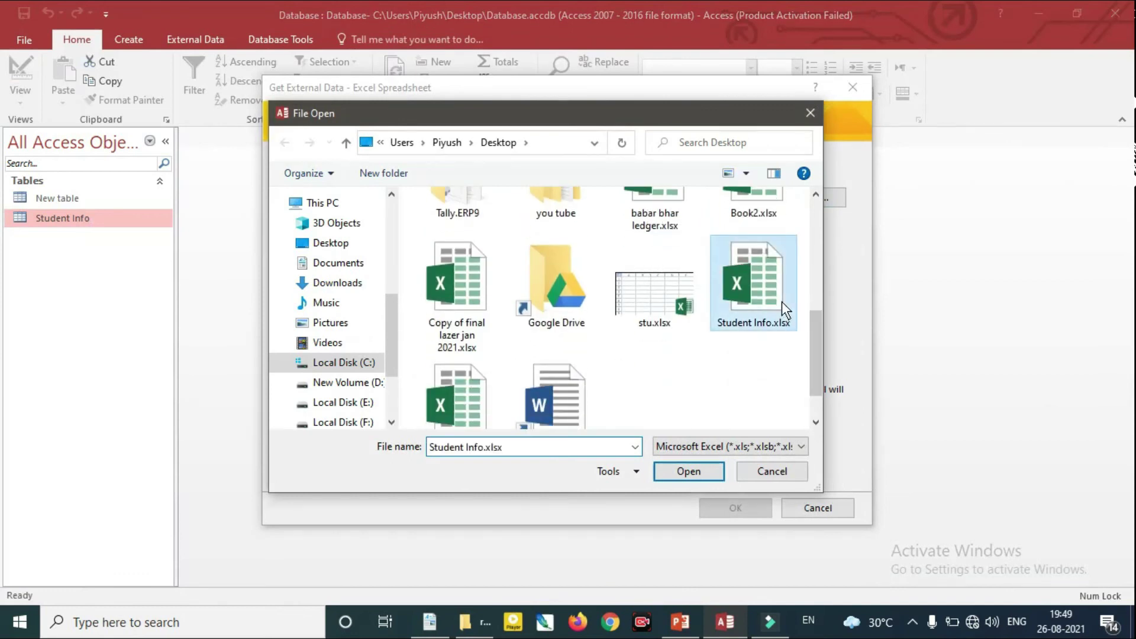
left_click(698, 471)
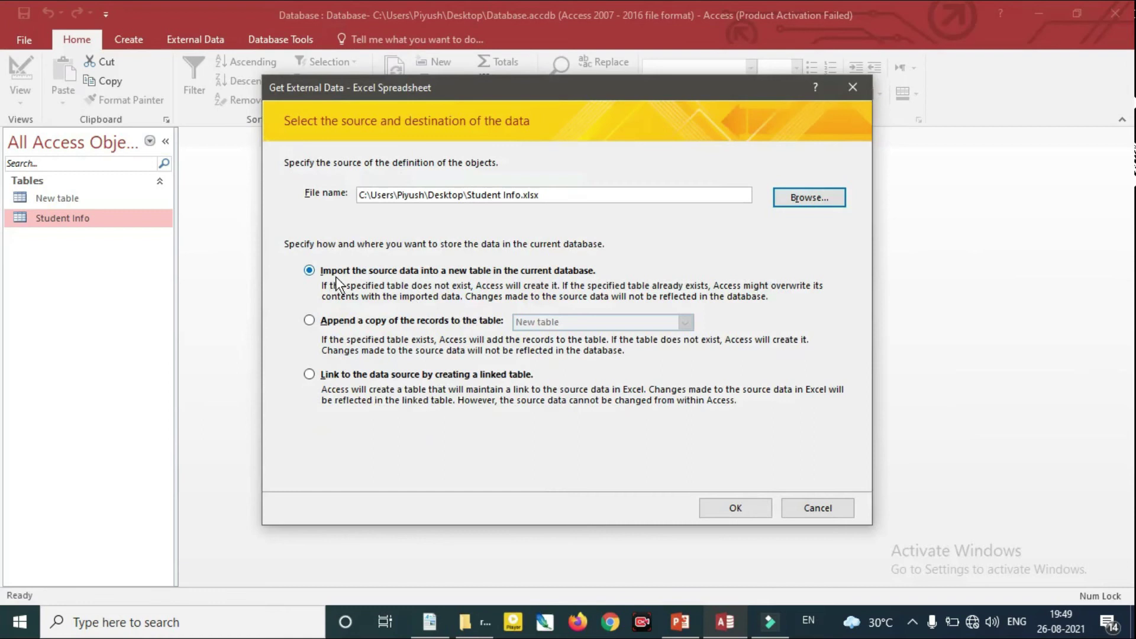
Append the workbook's records into Student Info, finish the wizard, and reopen Student Info
left_click(309, 320)
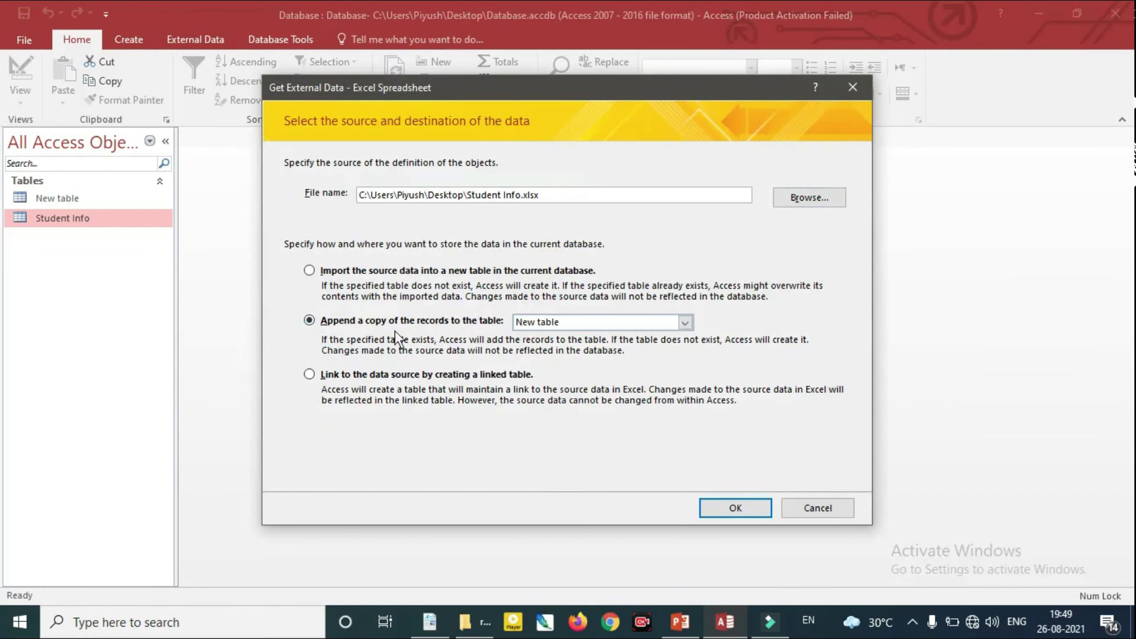
left_click(686, 325)
left_click(573, 348)
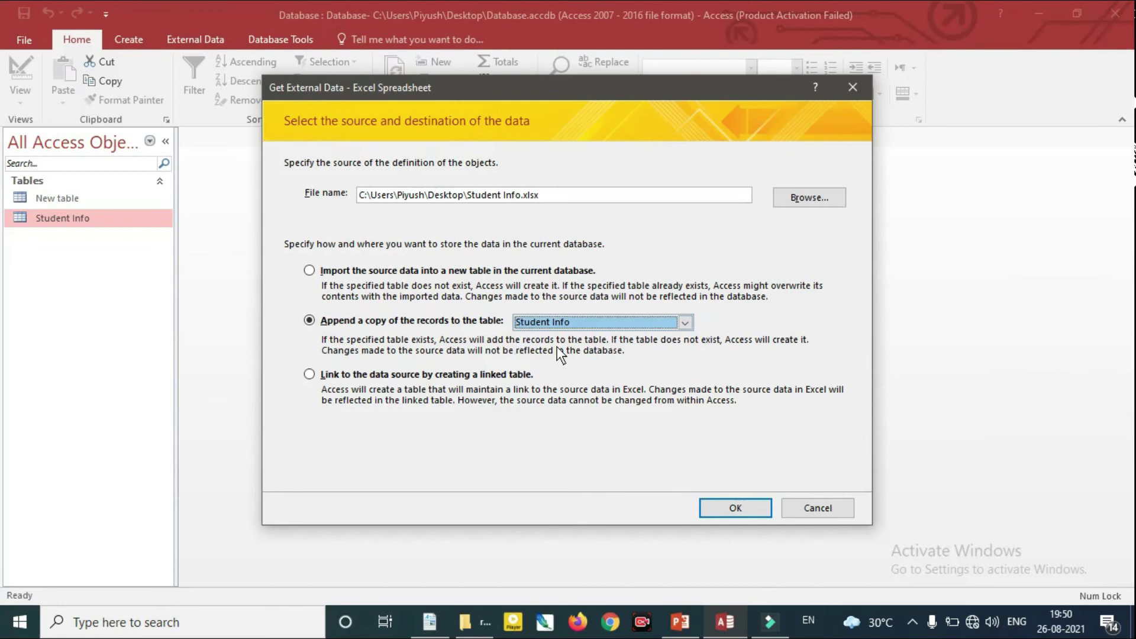
left_click(740, 505)
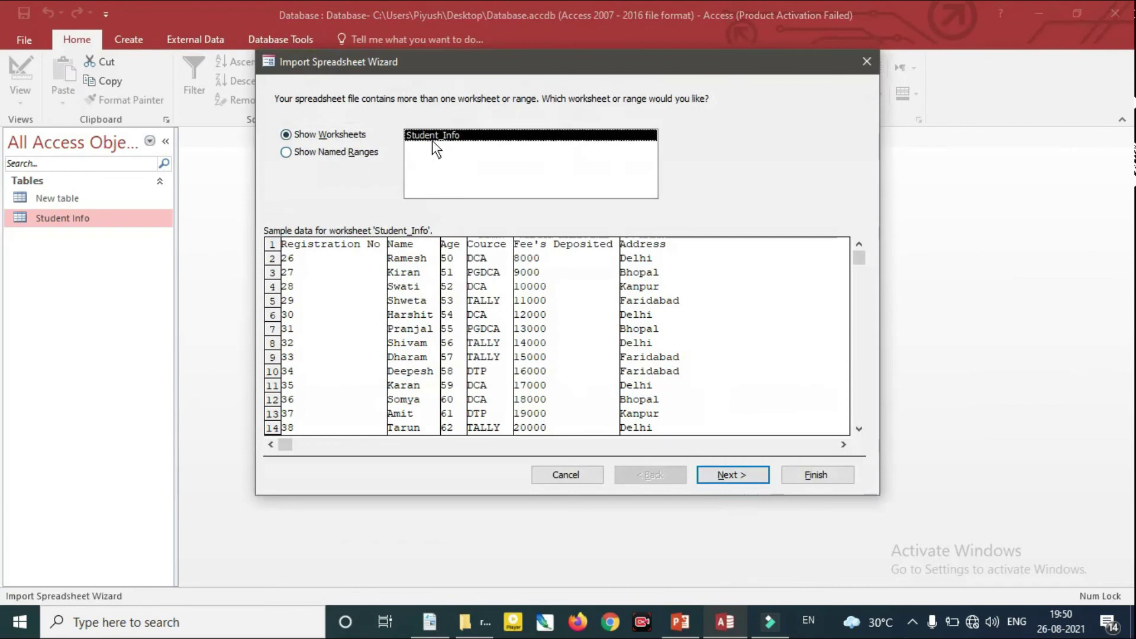
left_click(750, 474)
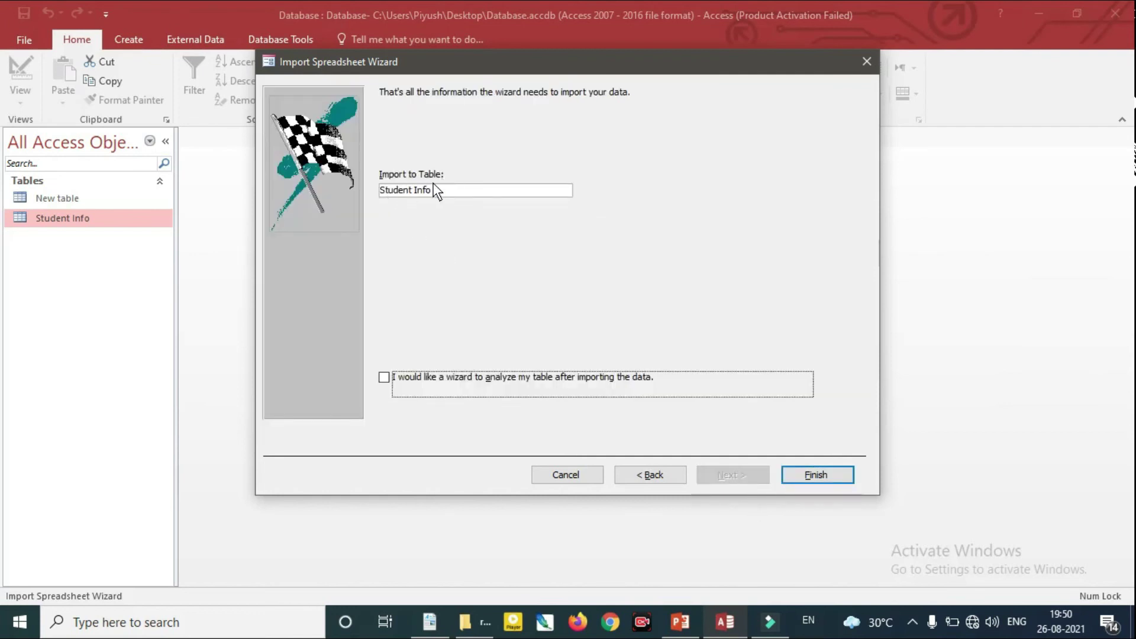
left_click(802, 476)
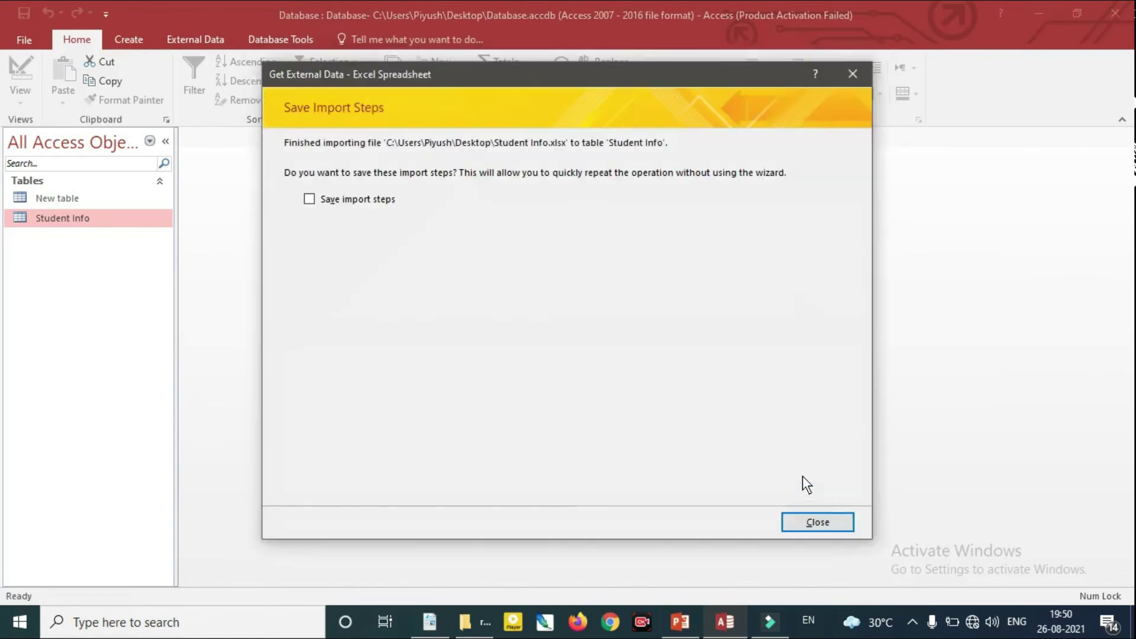
left_click(817, 523)
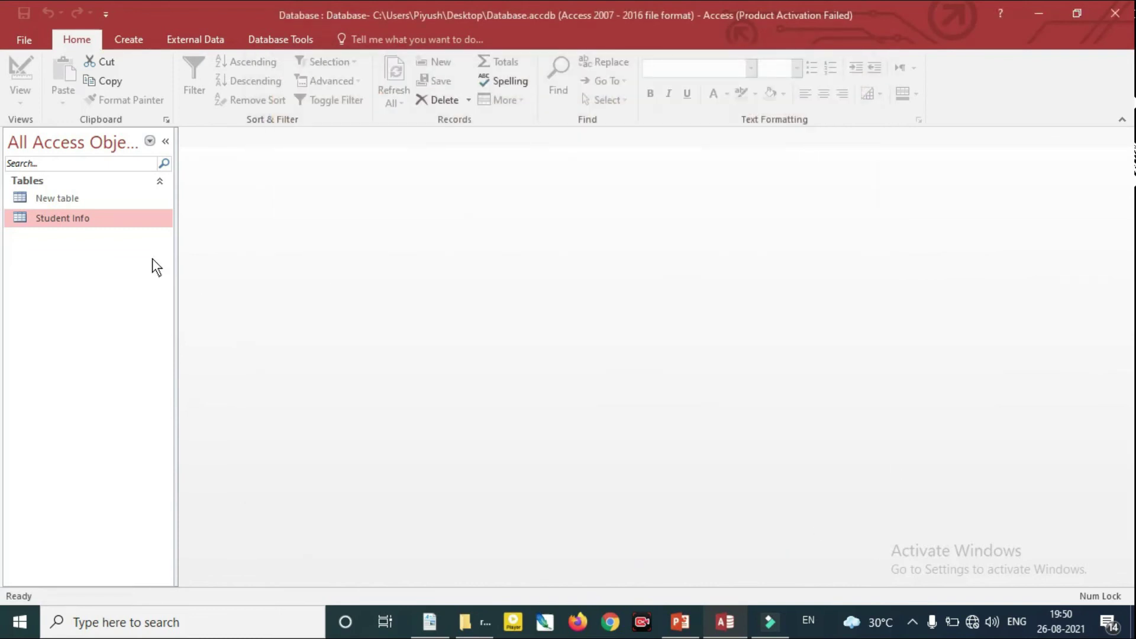
double_click(95, 220)
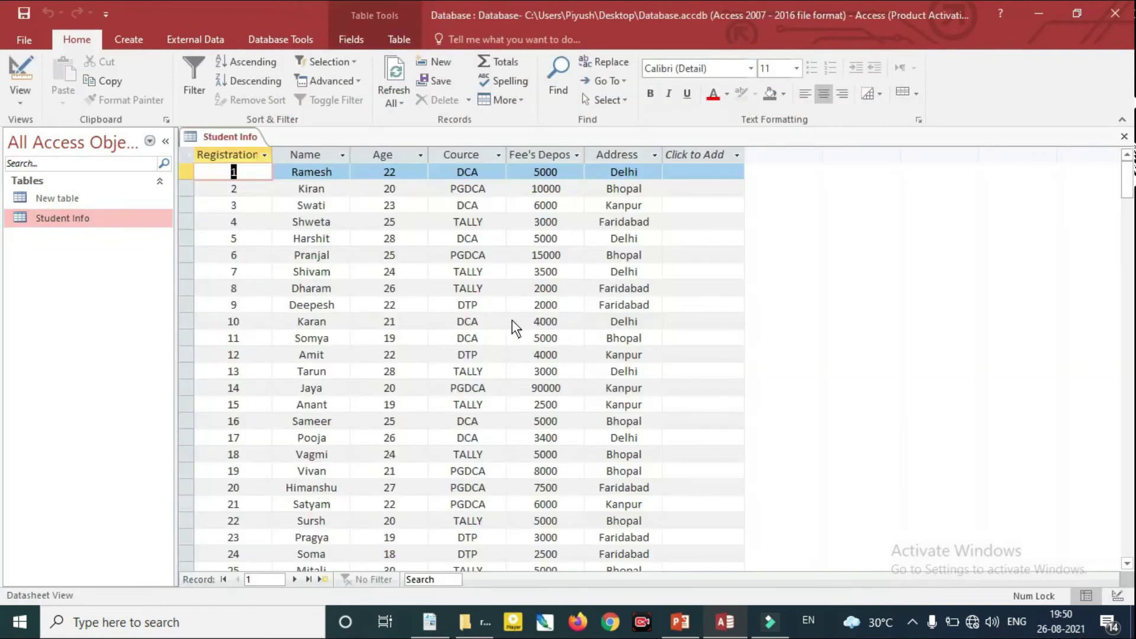
Review appended records 26–28 in the 40-record datasheet, then switch to PowerPoint
scroll(512, 320, "down", 6)
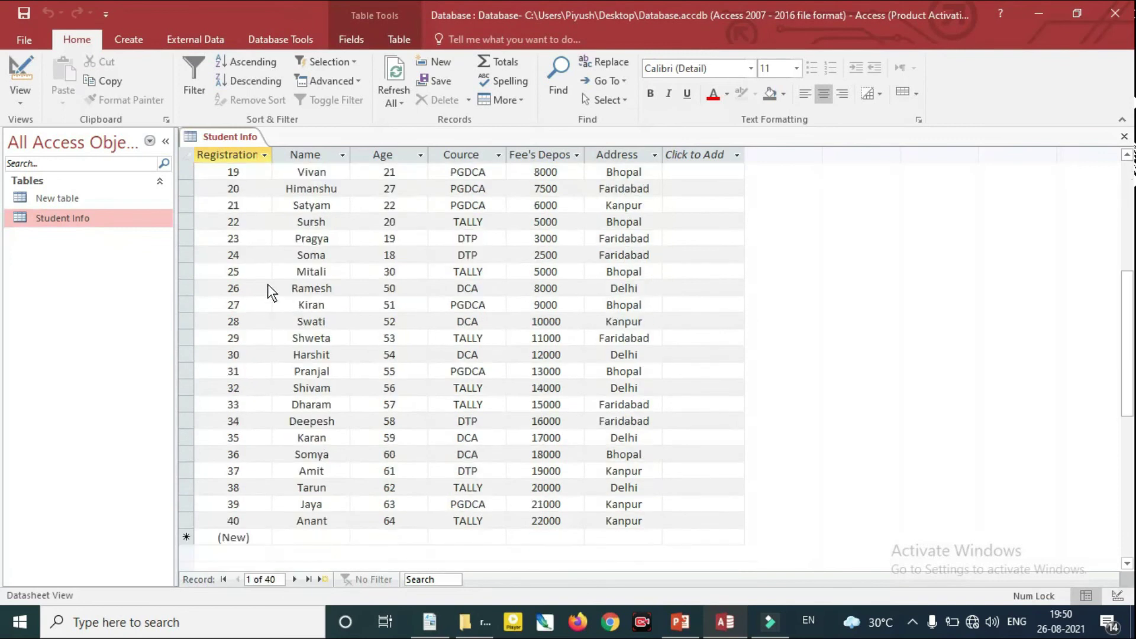
left_click(250, 288)
left_click(253, 305)
left_click(255, 321)
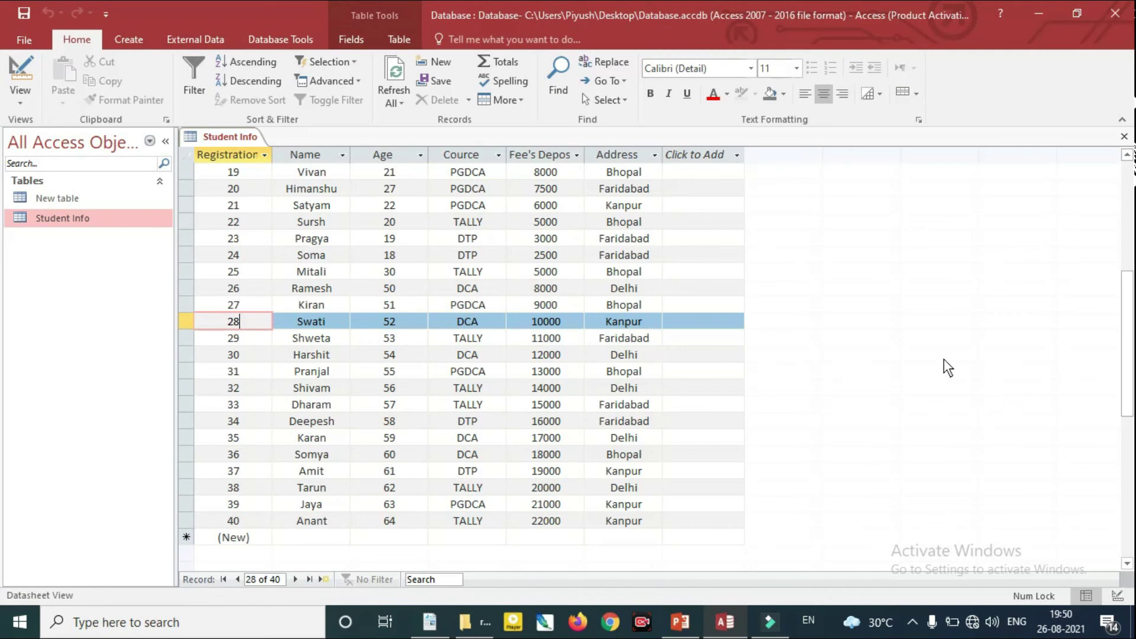
left_click_drag(1129, 392, 1129, 322)
left_click(686, 624)
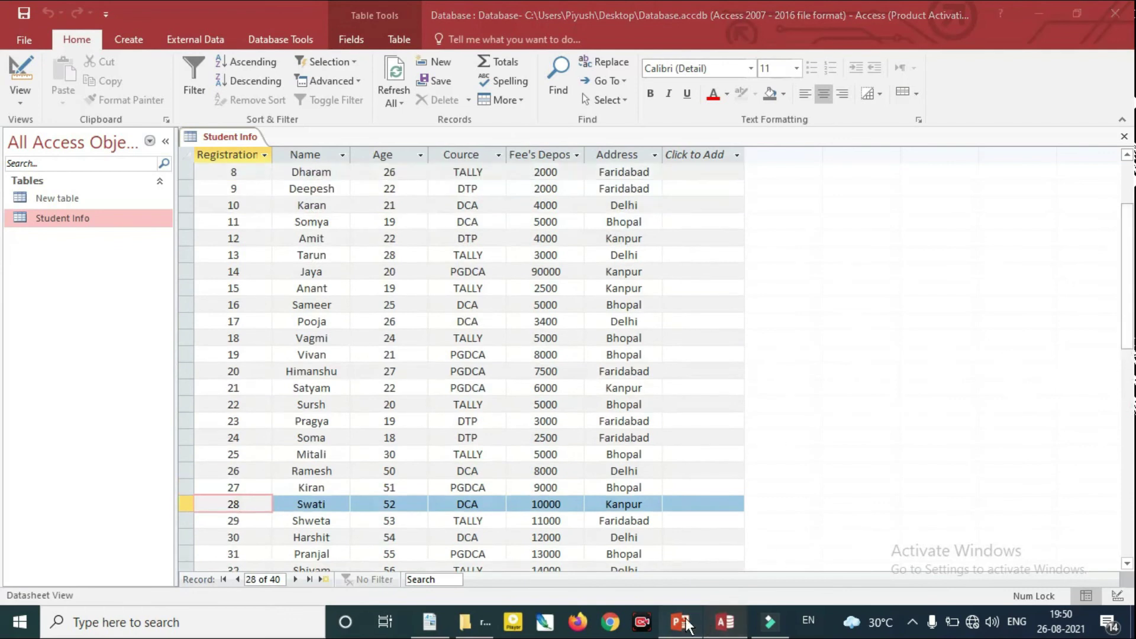
Undo the accidental move of the 'Sort, filter/select' text on the slide
left_click(659, 448)
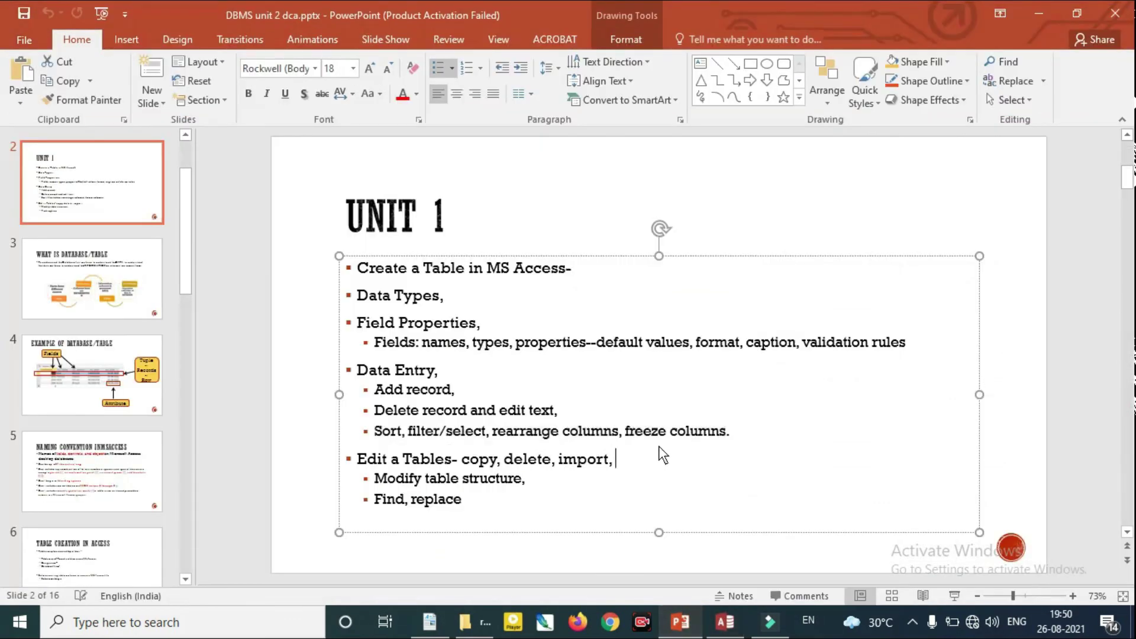
left_click_drag(663, 454, 662, 457)
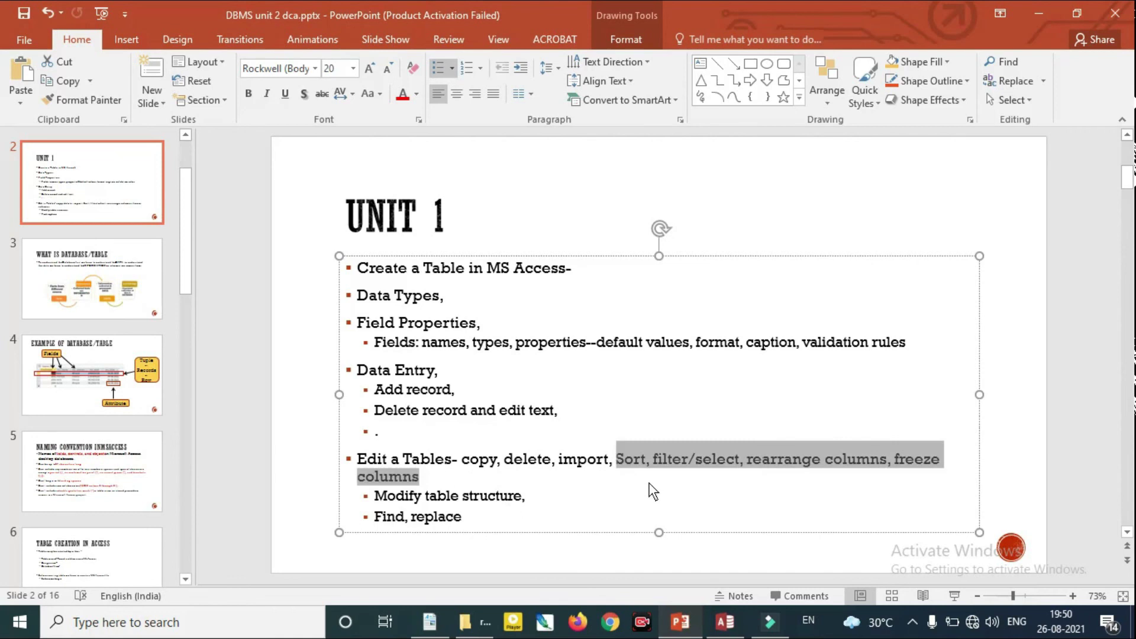
key("ctrl+z")
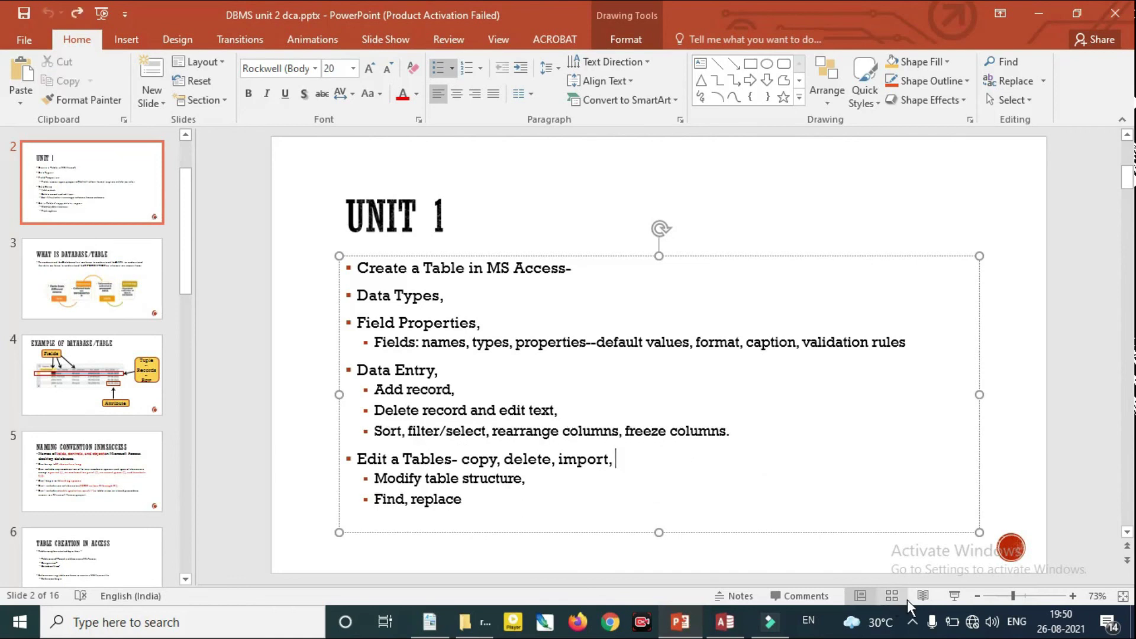
Present the UNIT 1 slide, underline the sort and filter topics in red, and return to Access
left_click(949, 599)
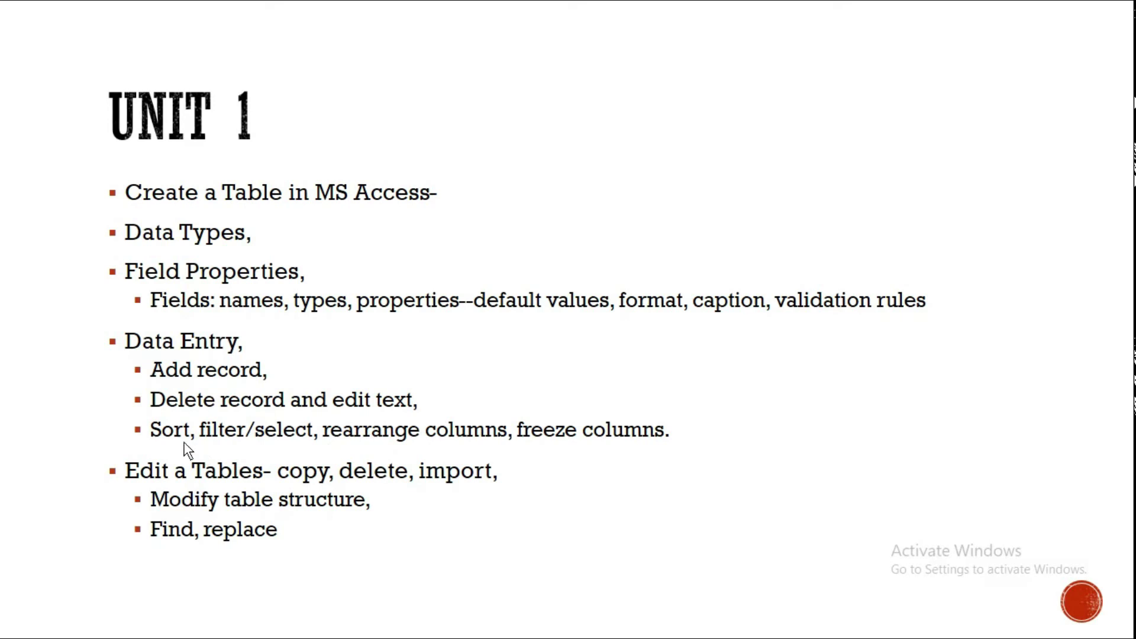
left_click_drag(152, 445, 564, 443)
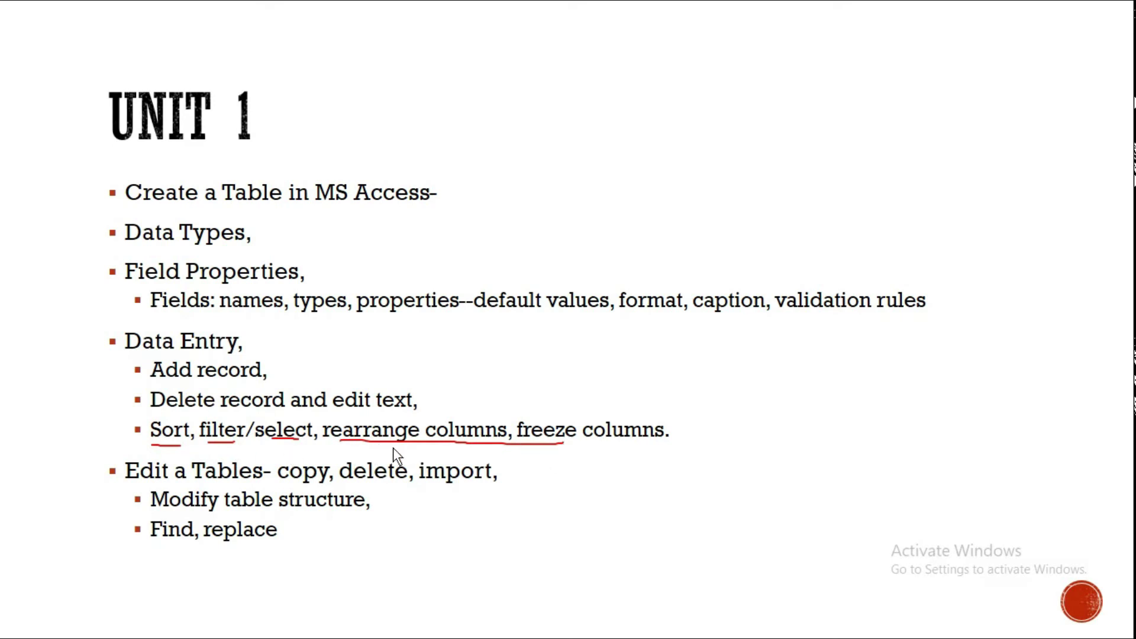
key("alt+Tab")
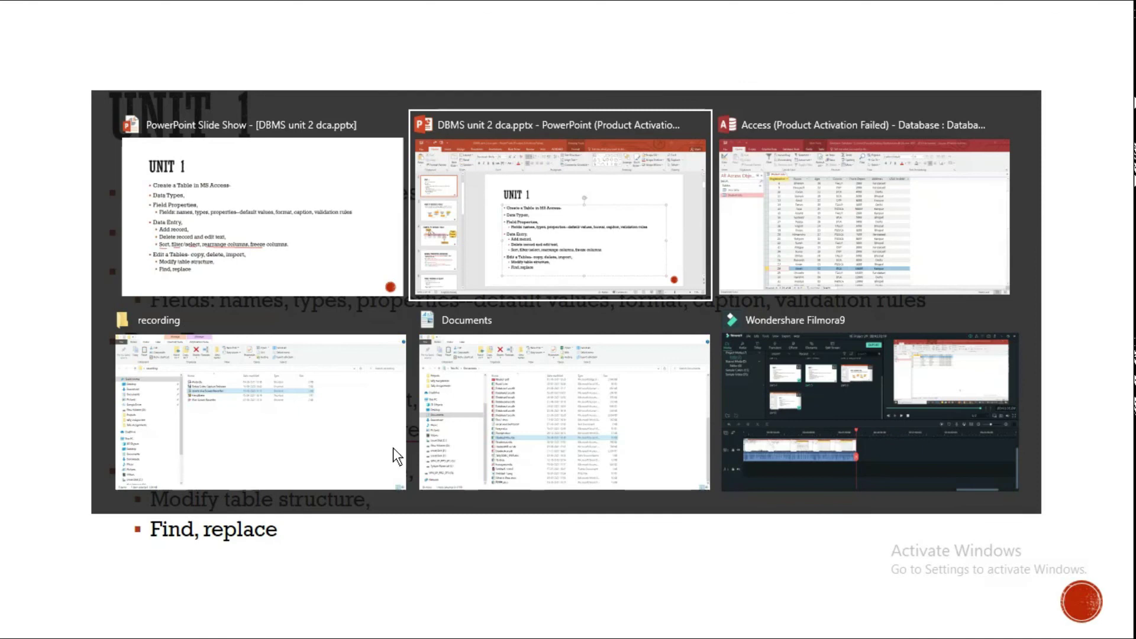
key("alt+Tab")
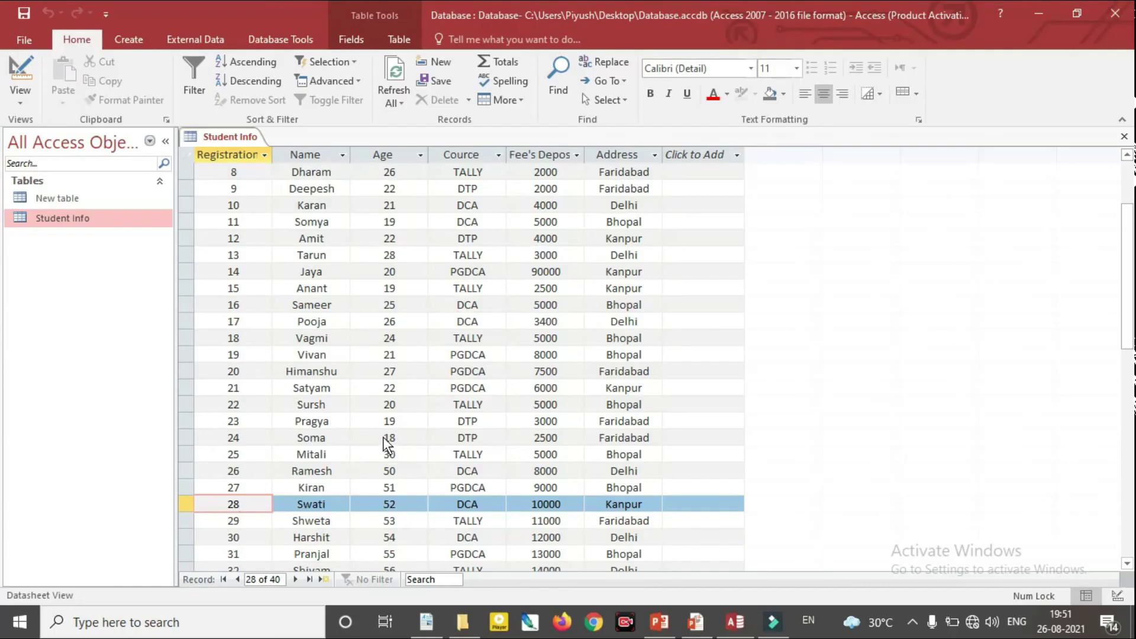
Sort Student Info by Age ascending, then descending, then remove the sort to restore order 1–40
left_click_drag(1127, 300, 1127, 256)
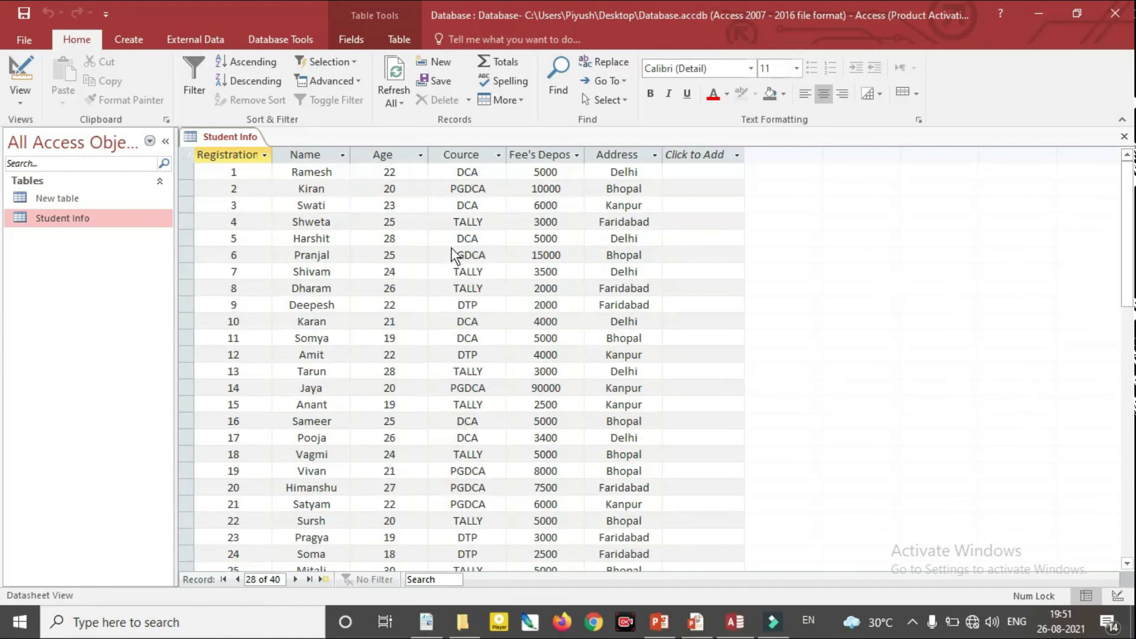
left_click(420, 155)
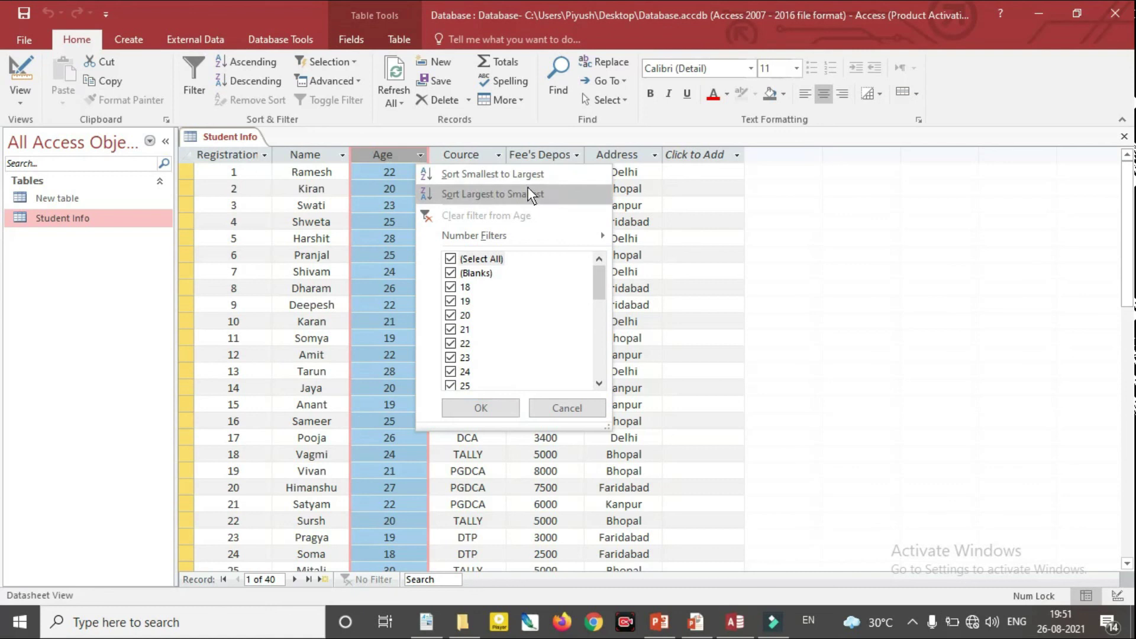
left_click(517, 175)
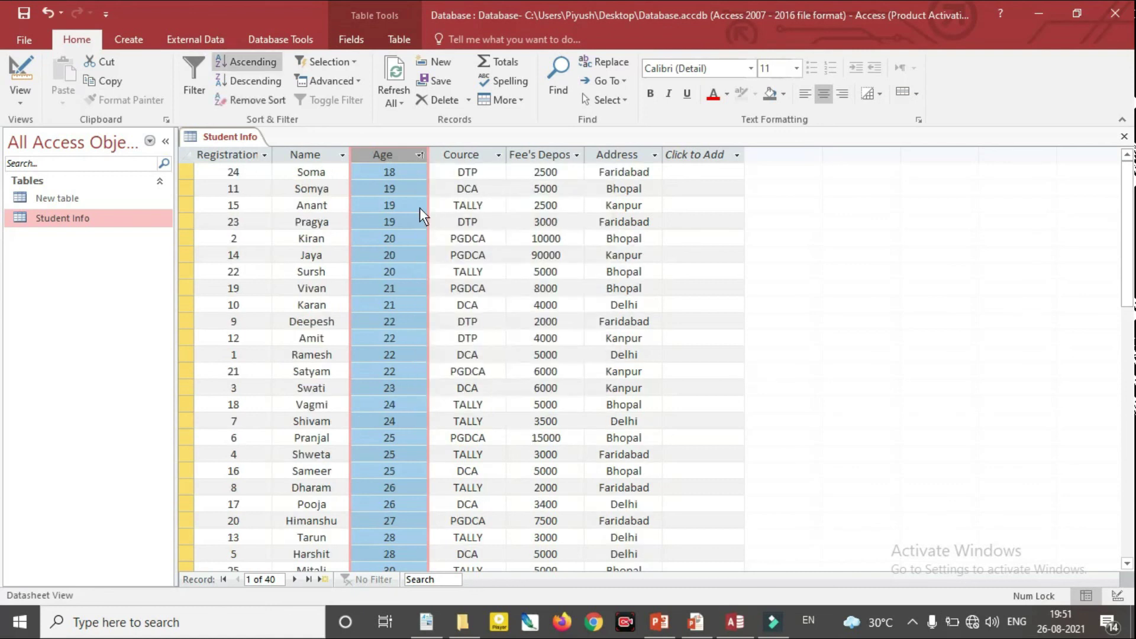
scroll(418, 293, "down", 2)
scroll(415, 292, "up", 2)
left_click(257, 79)
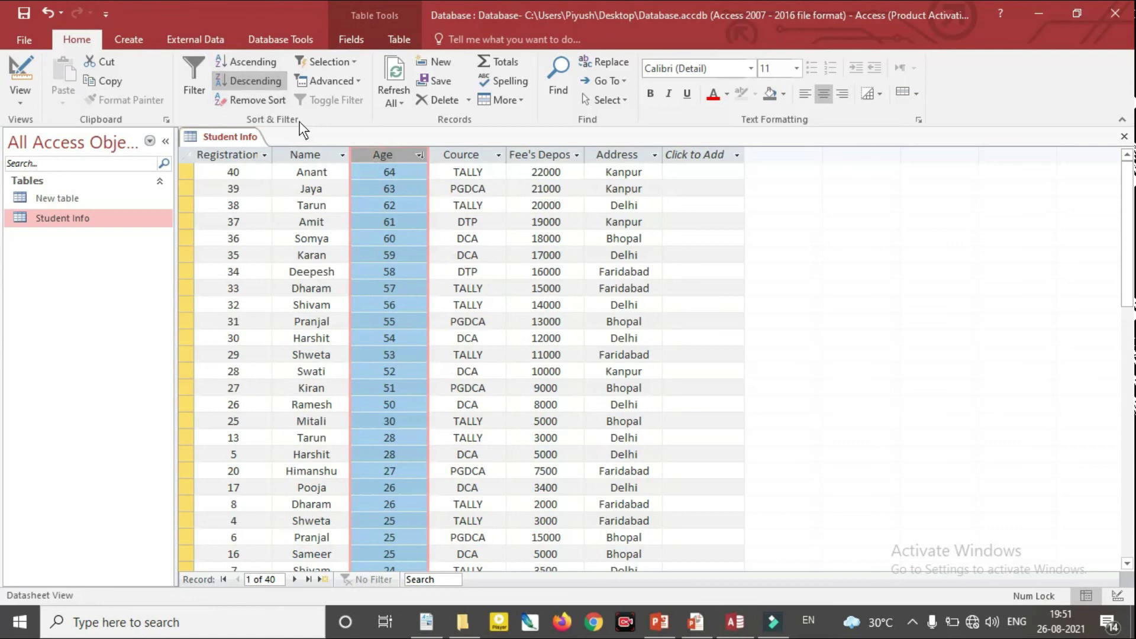
left_click(264, 103)
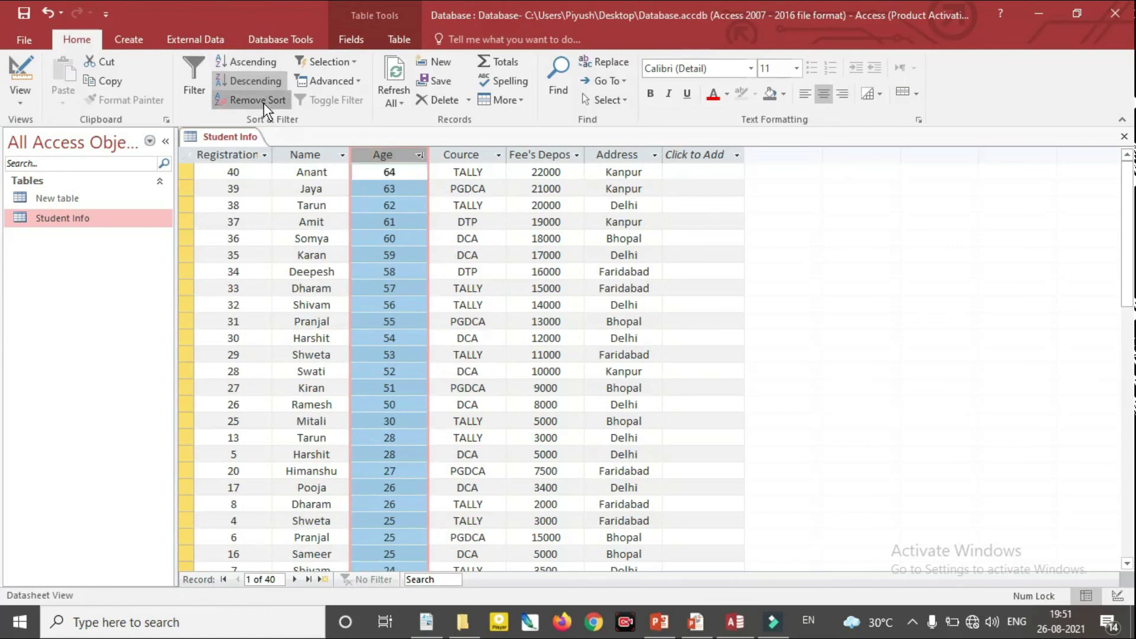
left_click(420, 155)
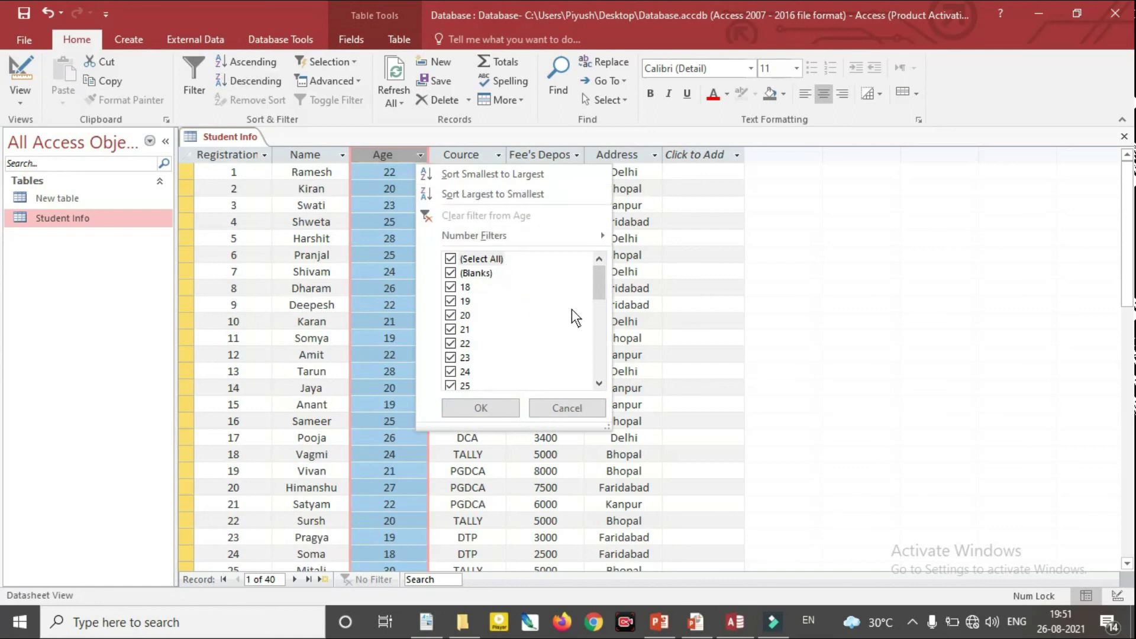
Filter the Age column to values of at least 30
mouse_move(597, 282)
left_mouse_down()
mouse_move(595, 371)
mouse_move(596, 288)
left_mouse_up()
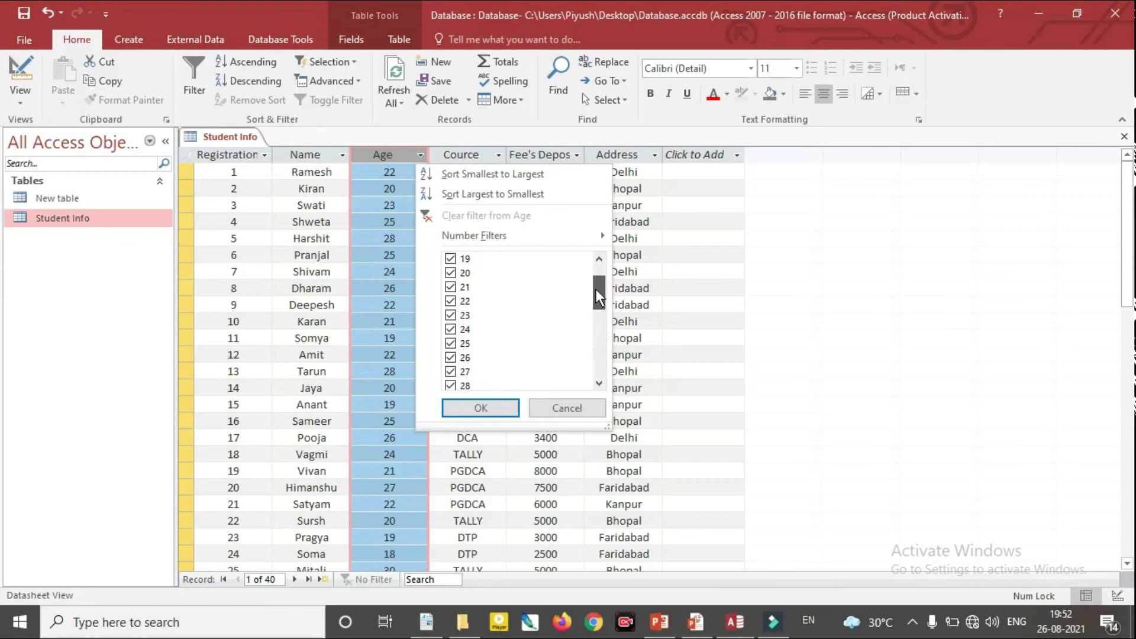
mouse_move(591, 236)
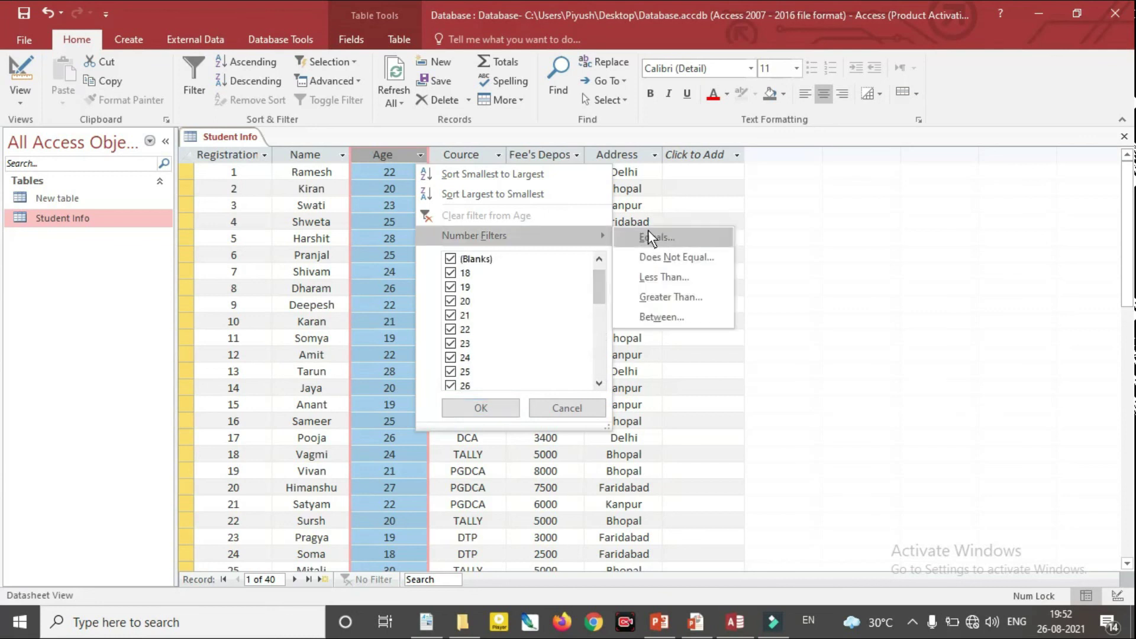
left_click(671, 297)
type("30")
left_click(604, 323)
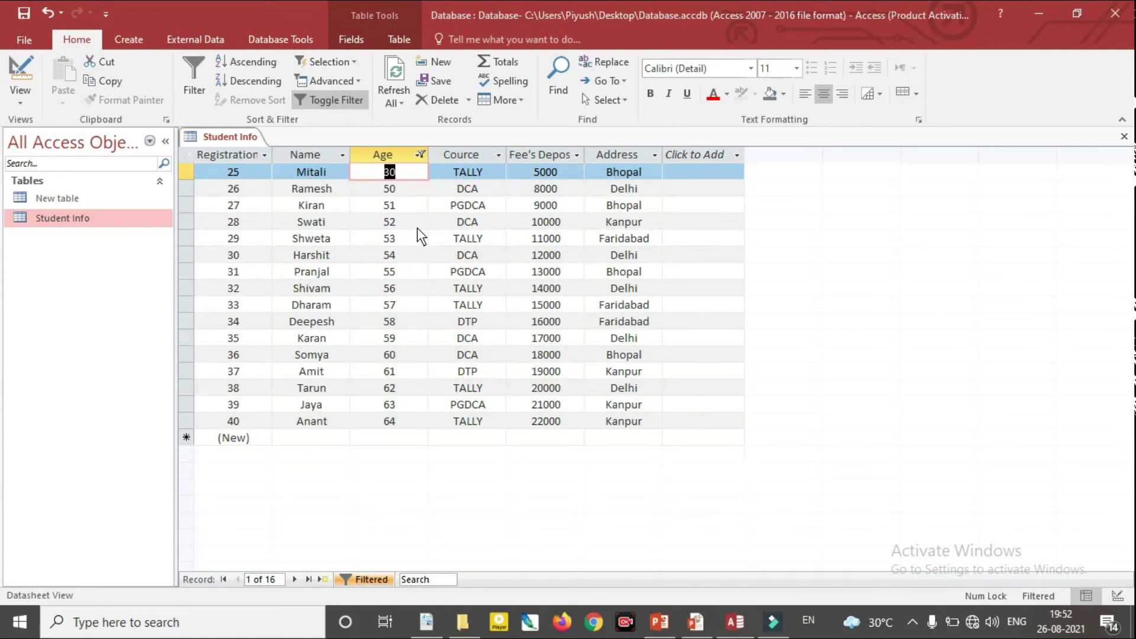
Filter the Age column to the range 20 to 40
left_click(419, 155)
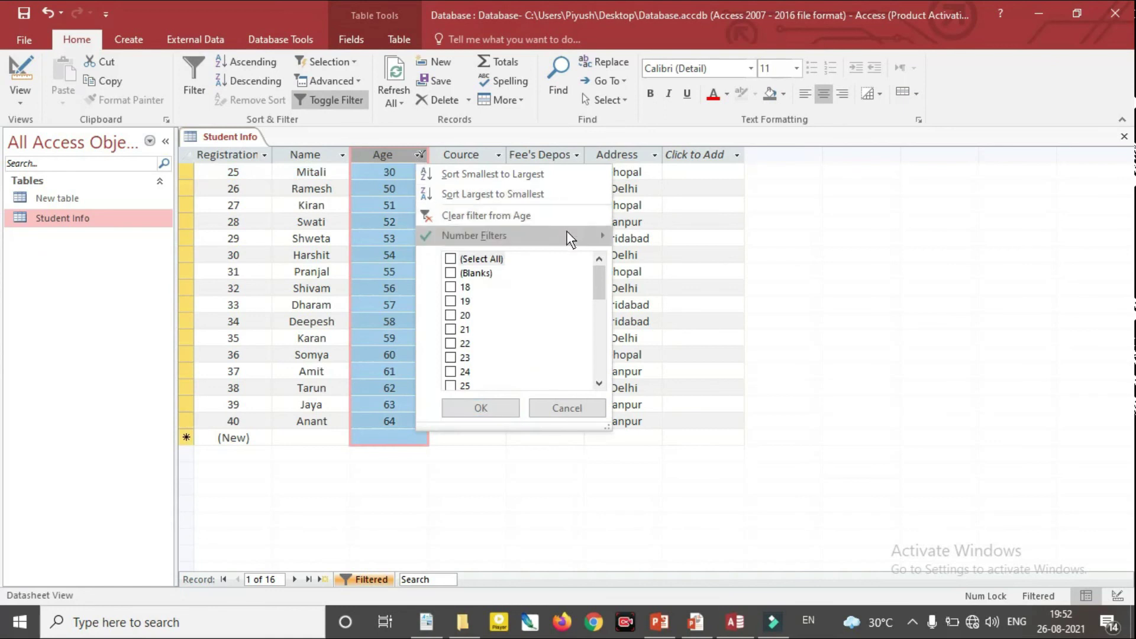
mouse_move(569, 232)
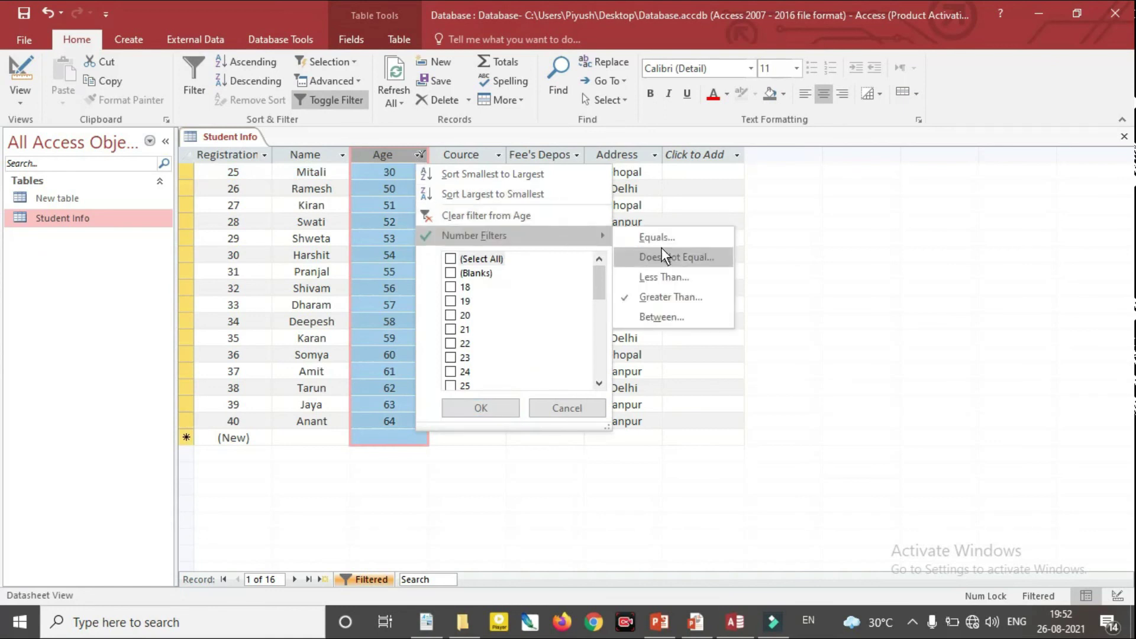
left_click(673, 317)
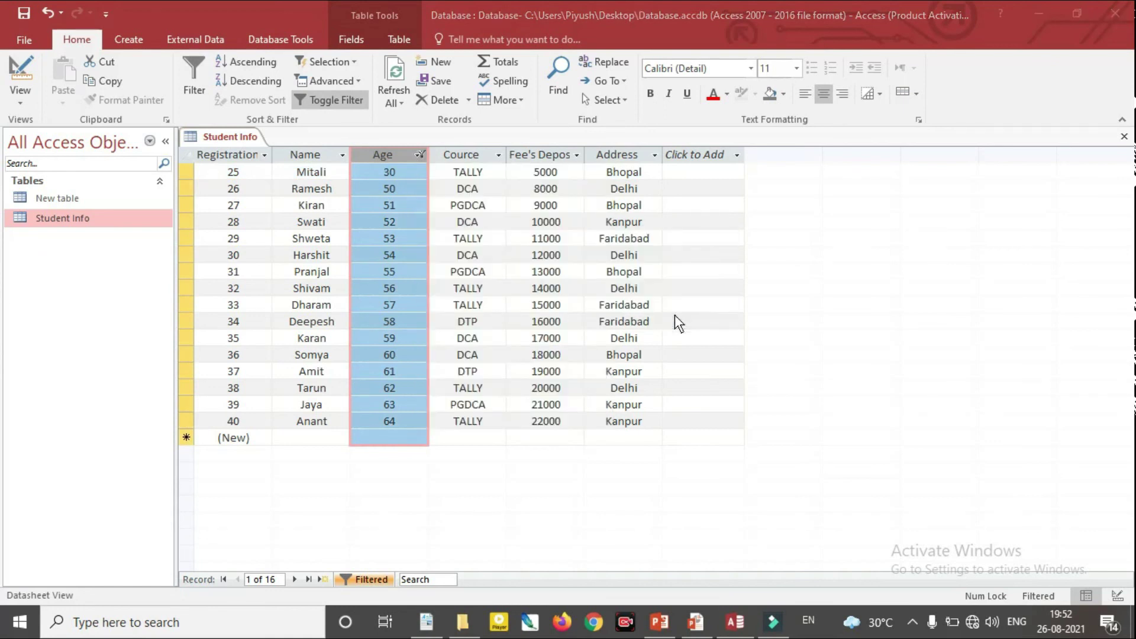
type("20")
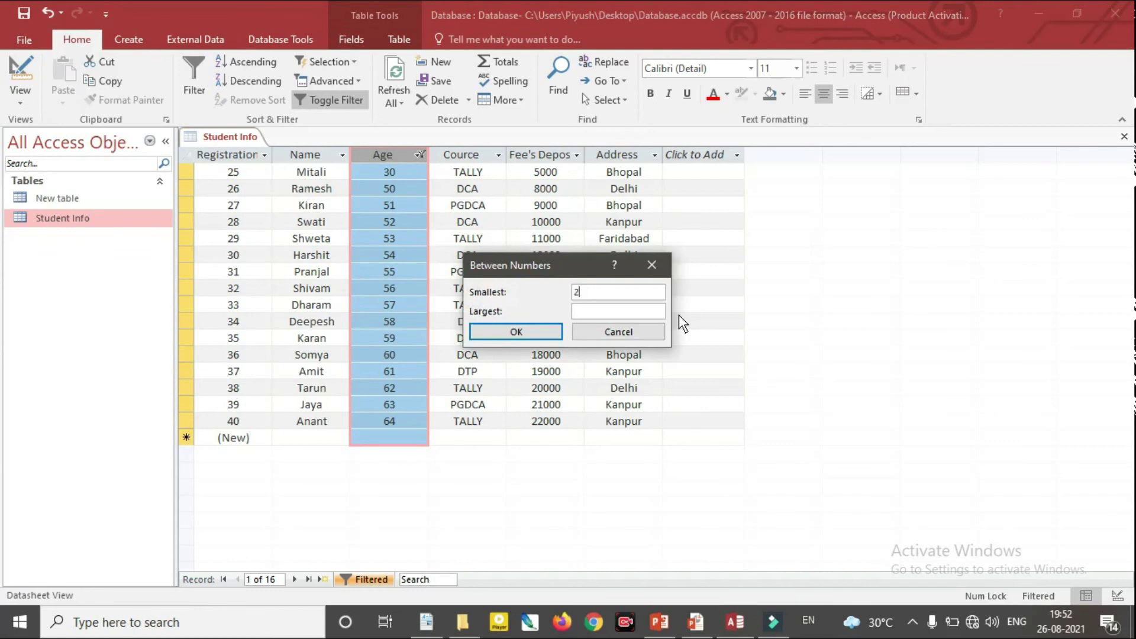
left_click(631, 308)
type("40")
left_click(524, 330)
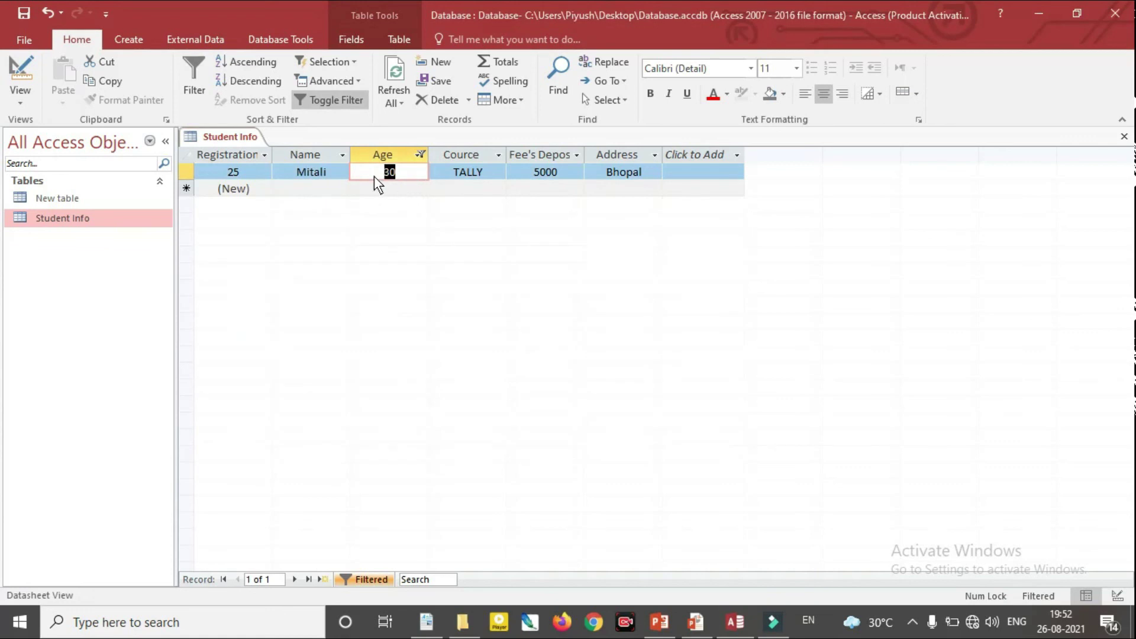
Cancel another between-values Age filter and toggle the Age filter off to show all records
left_click(419, 155)
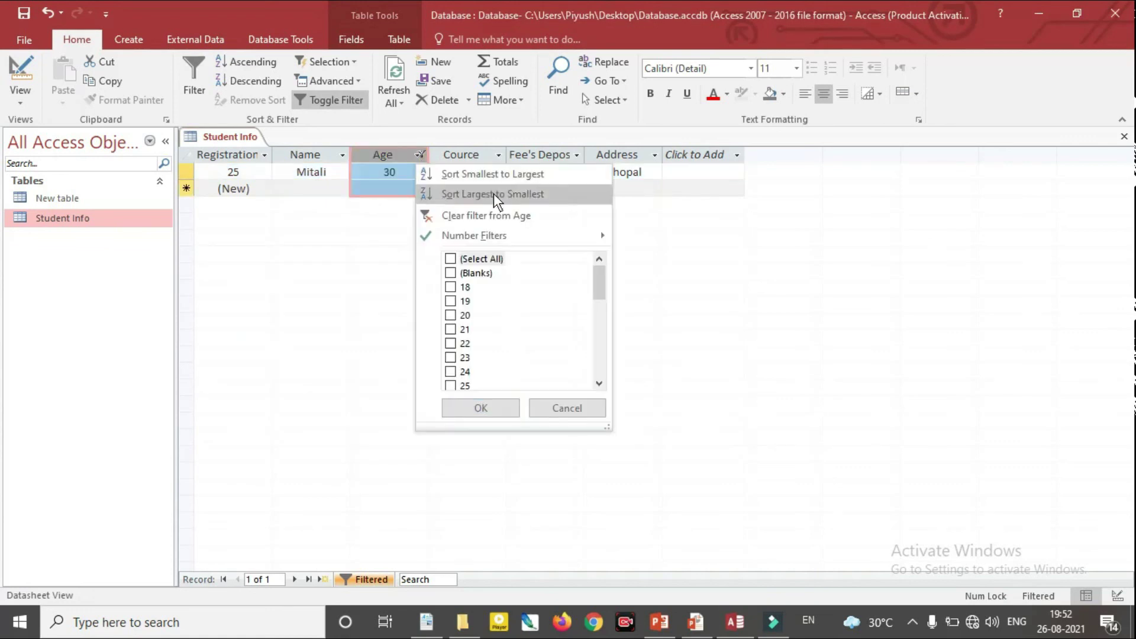
mouse_move(552, 239)
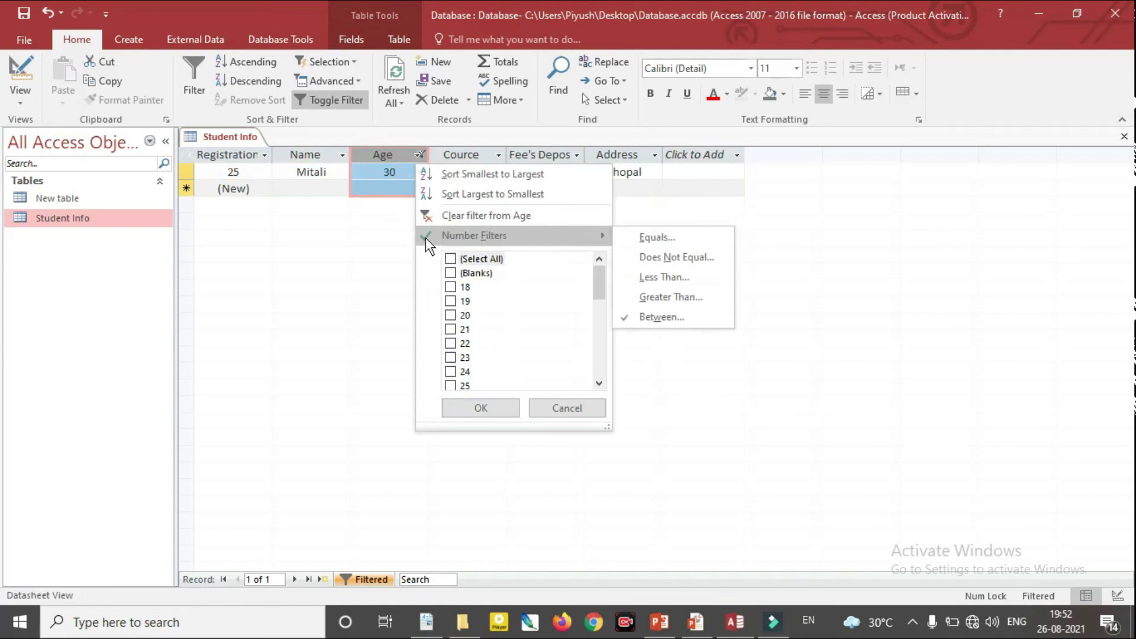
left_click(632, 314)
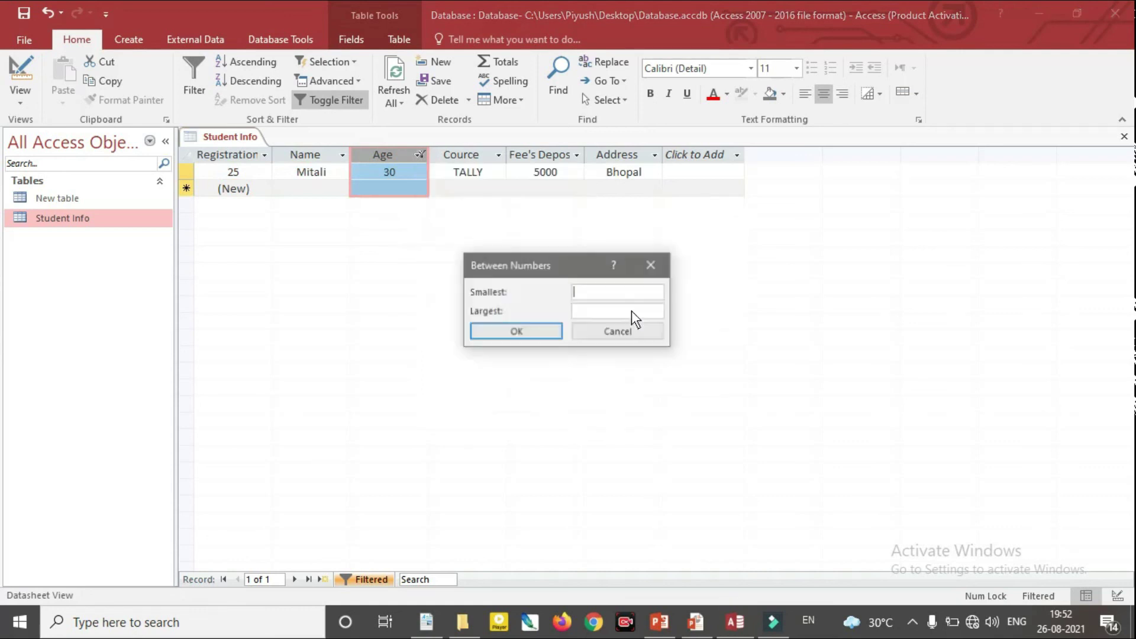
left_click(618, 332)
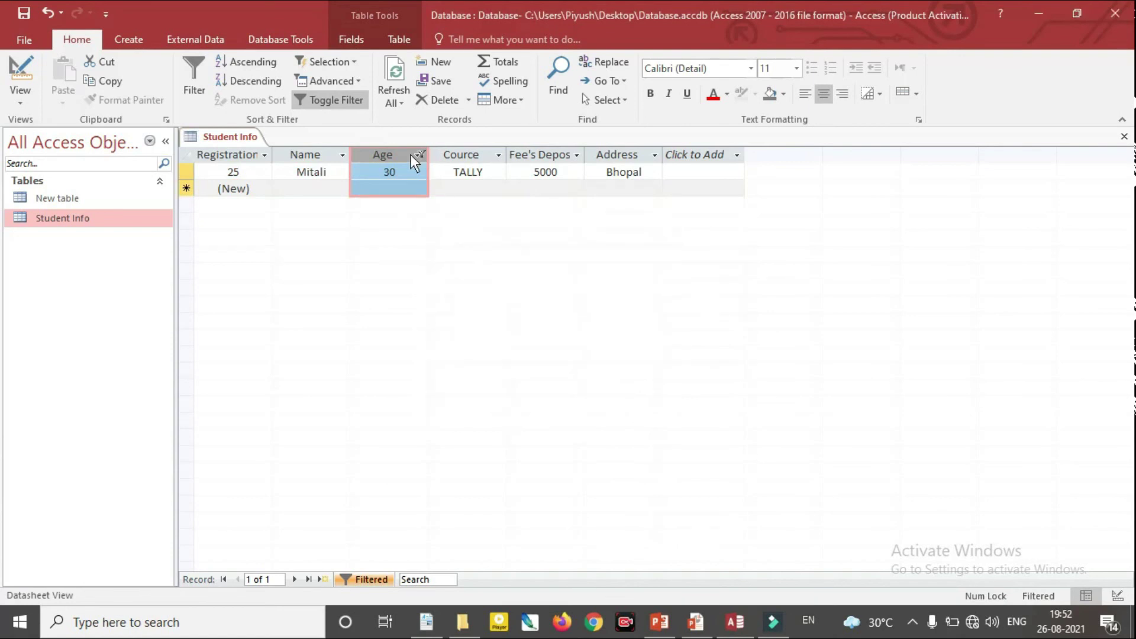
left_click(342, 101)
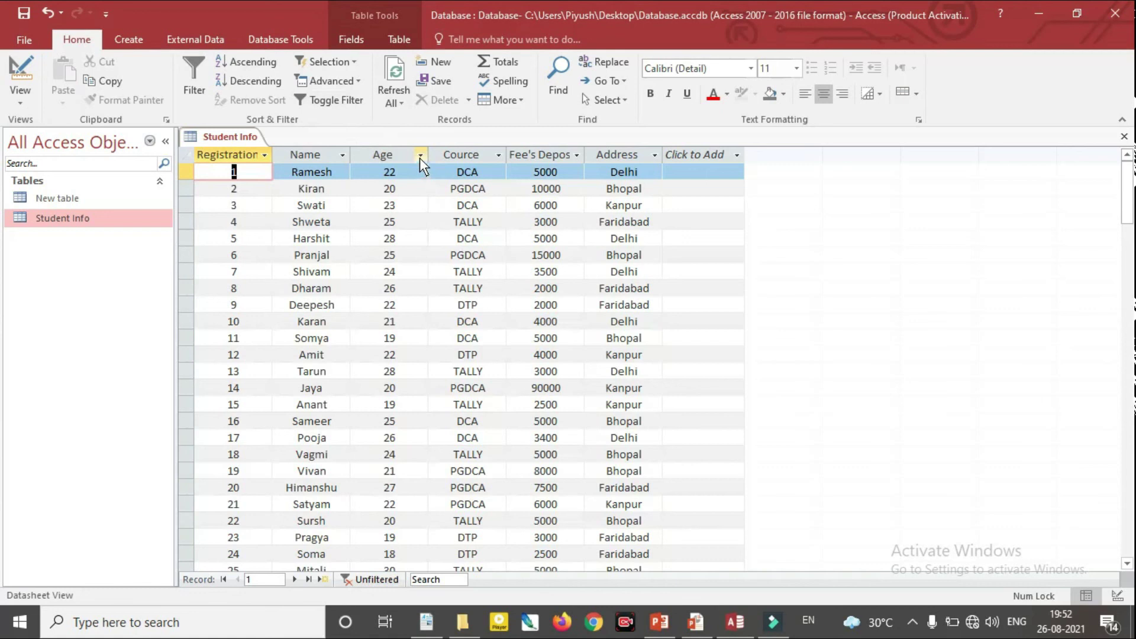
left_click(420, 155)
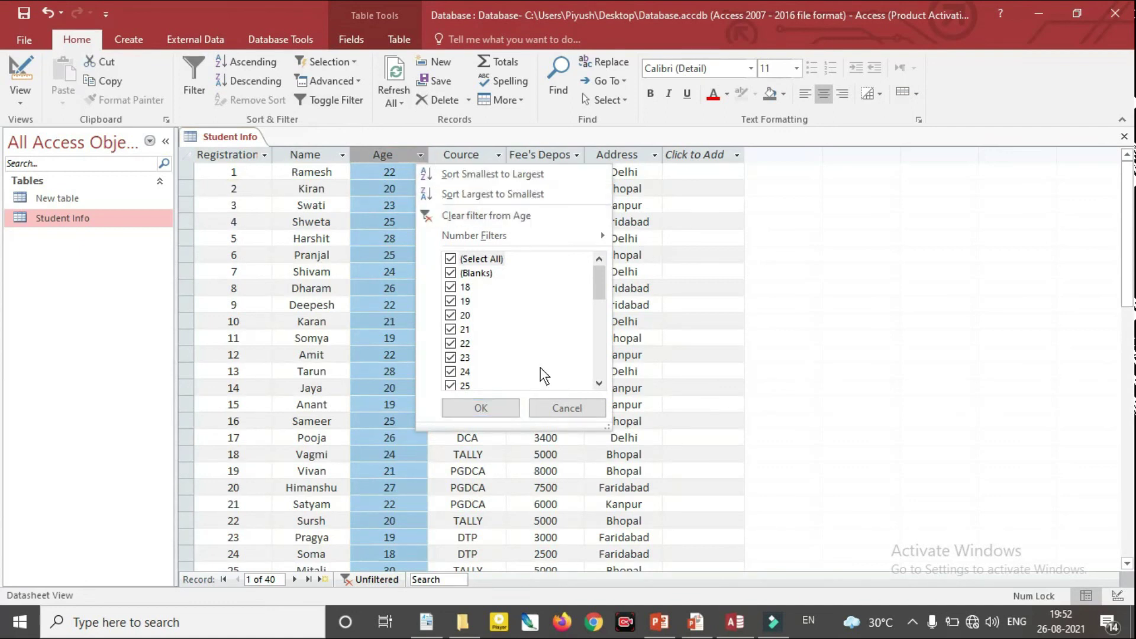
Filter the Cource column to show only DCA records
left_click(567, 408)
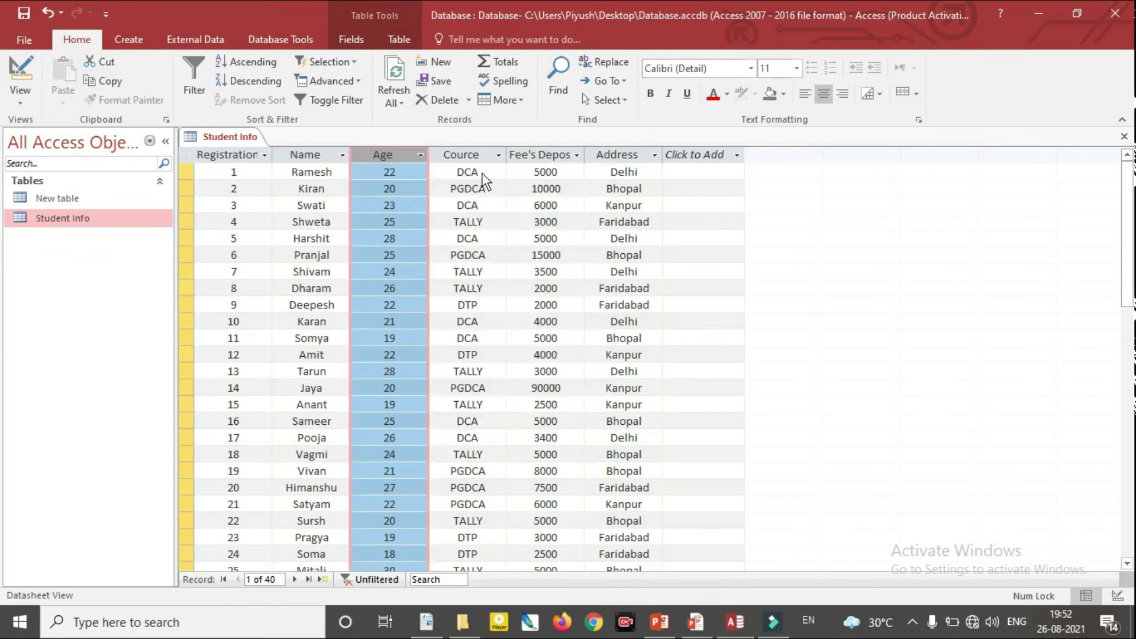
left_click(499, 155)
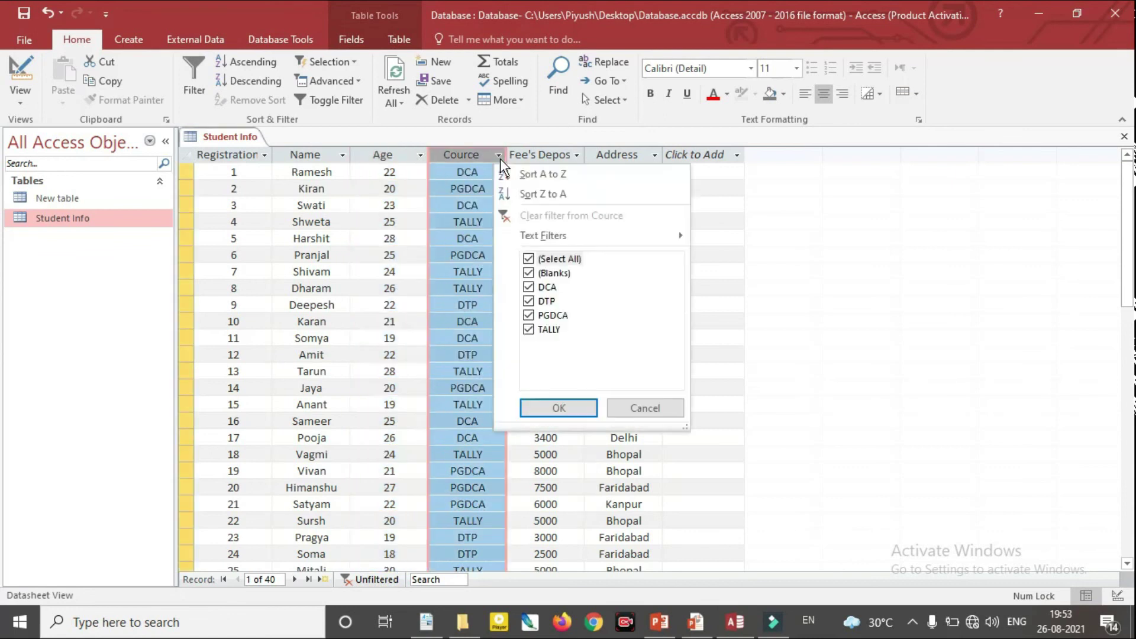
left_click(529, 259)
left_click(528, 286)
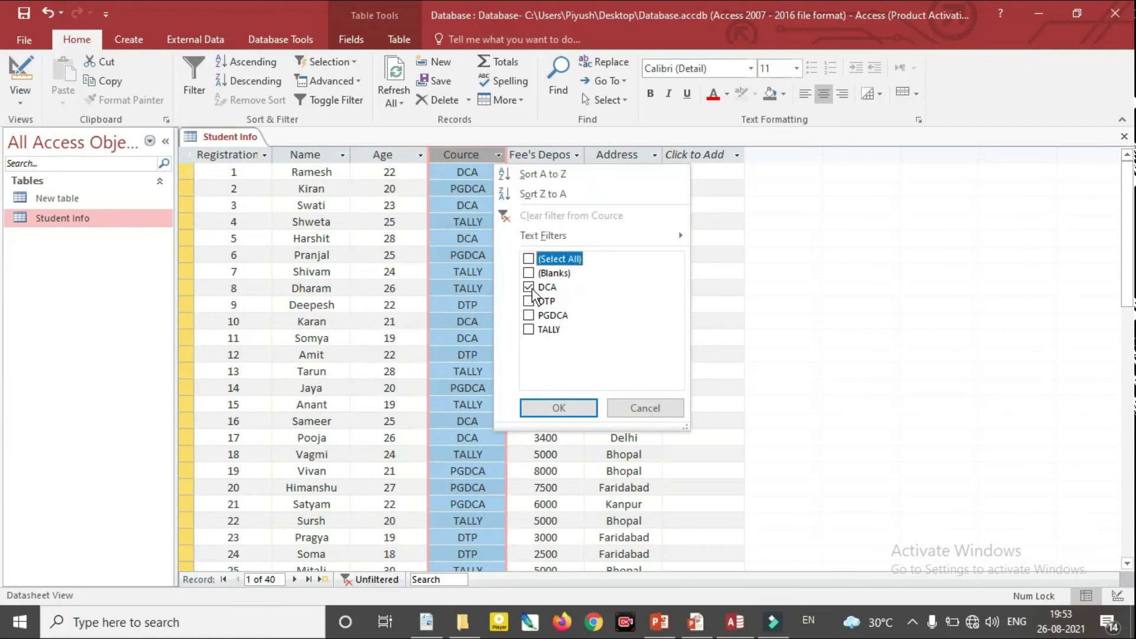
left_click(568, 409)
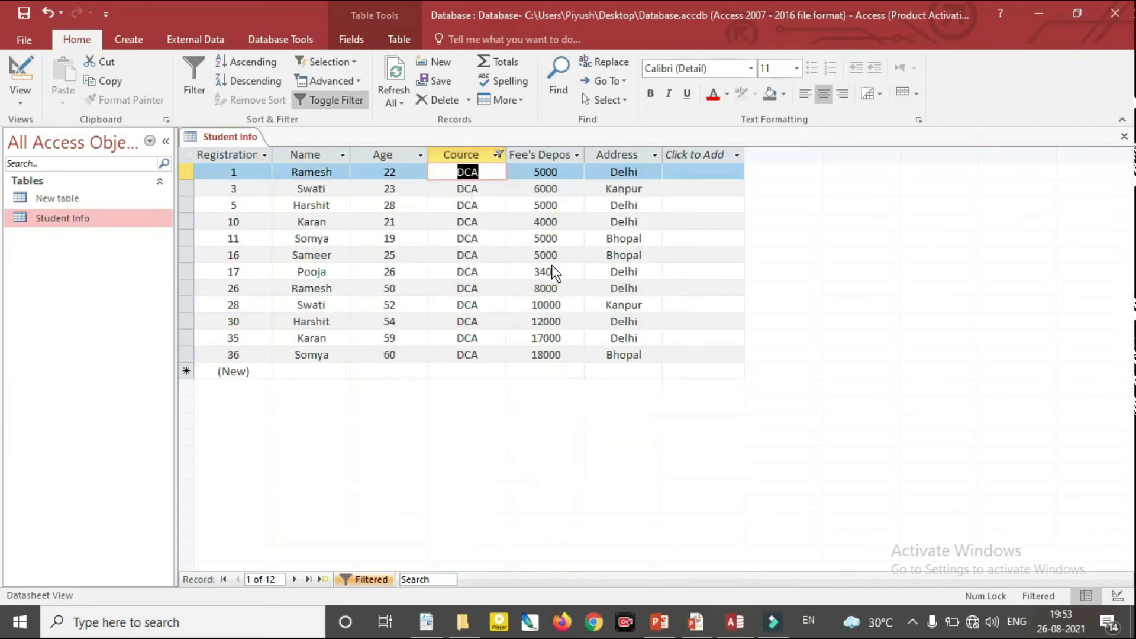
Add PGDCA to the course filter, showing 21 DCA and PGDCA records
left_click(496, 155)
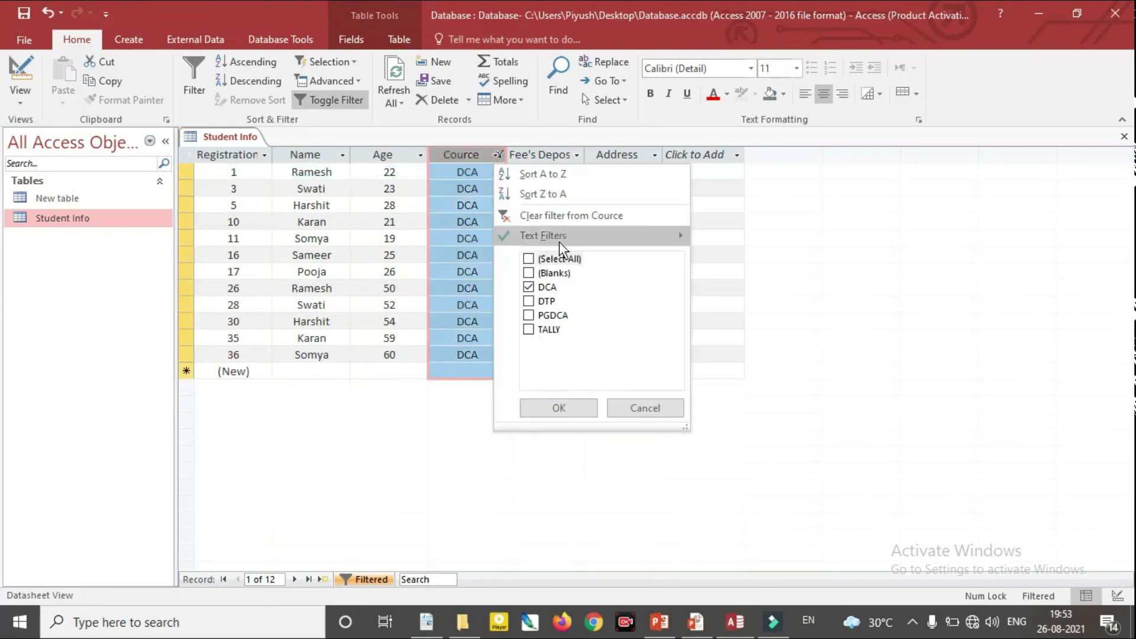
left_click(528, 314)
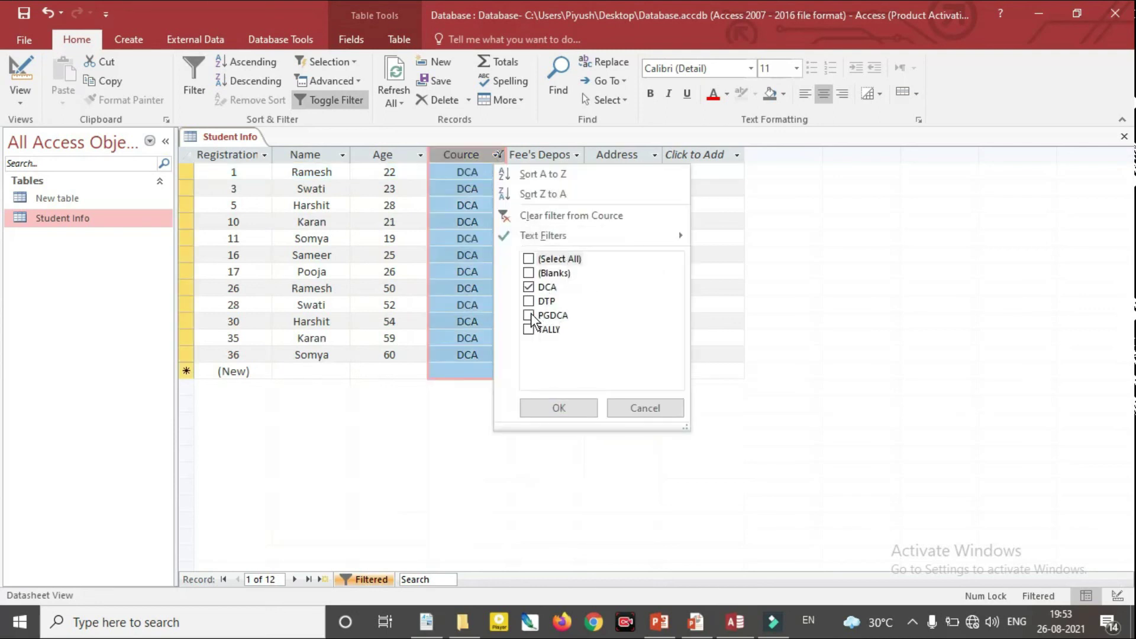
left_click(569, 413)
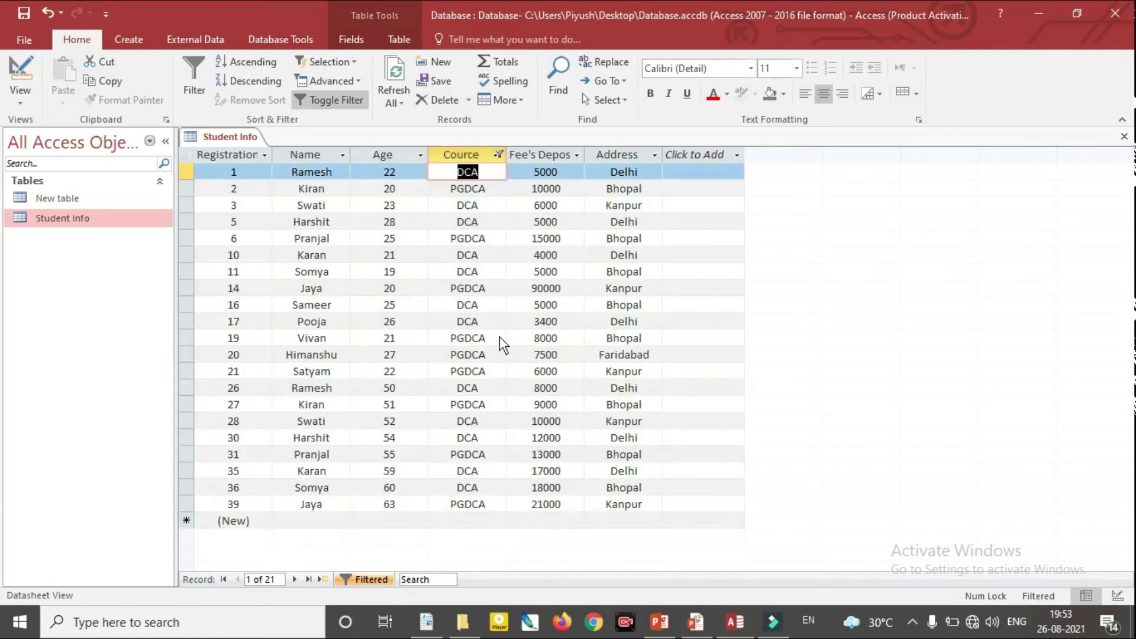
Reopen the Cource filter options and close them without changes
left_click(497, 155)
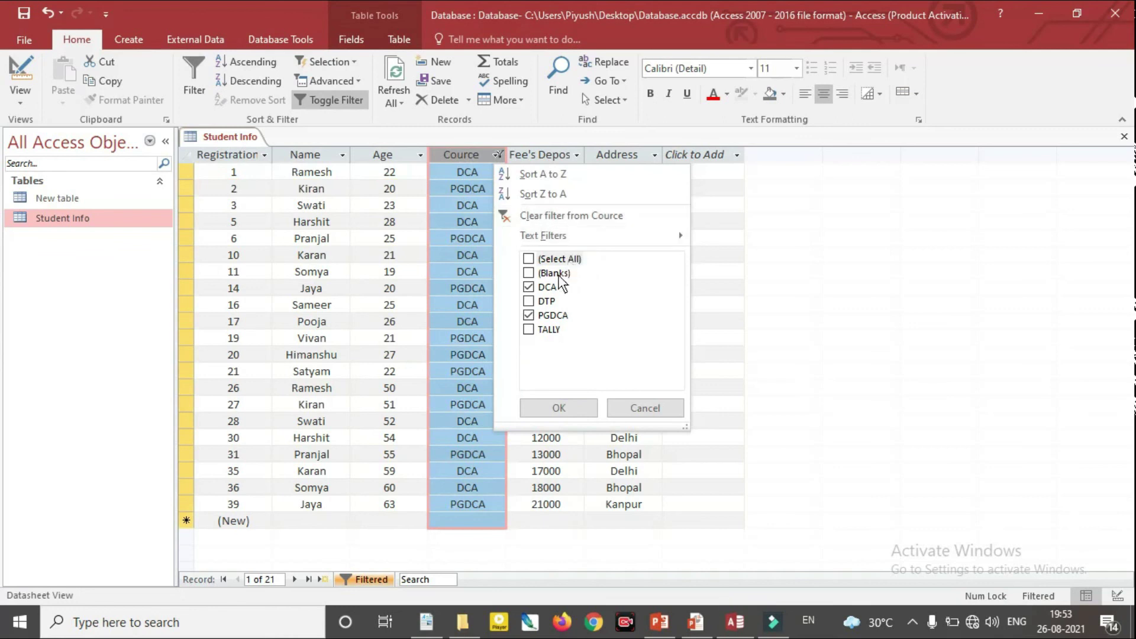
left_click(529, 288)
left_click(528, 315)
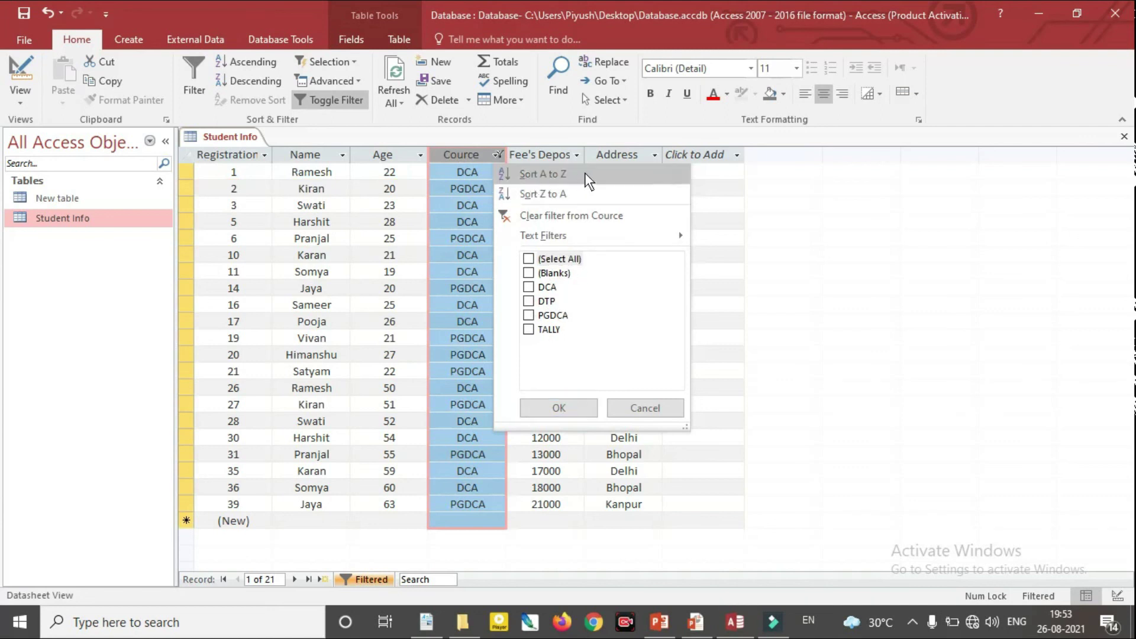
left_click(644, 403)
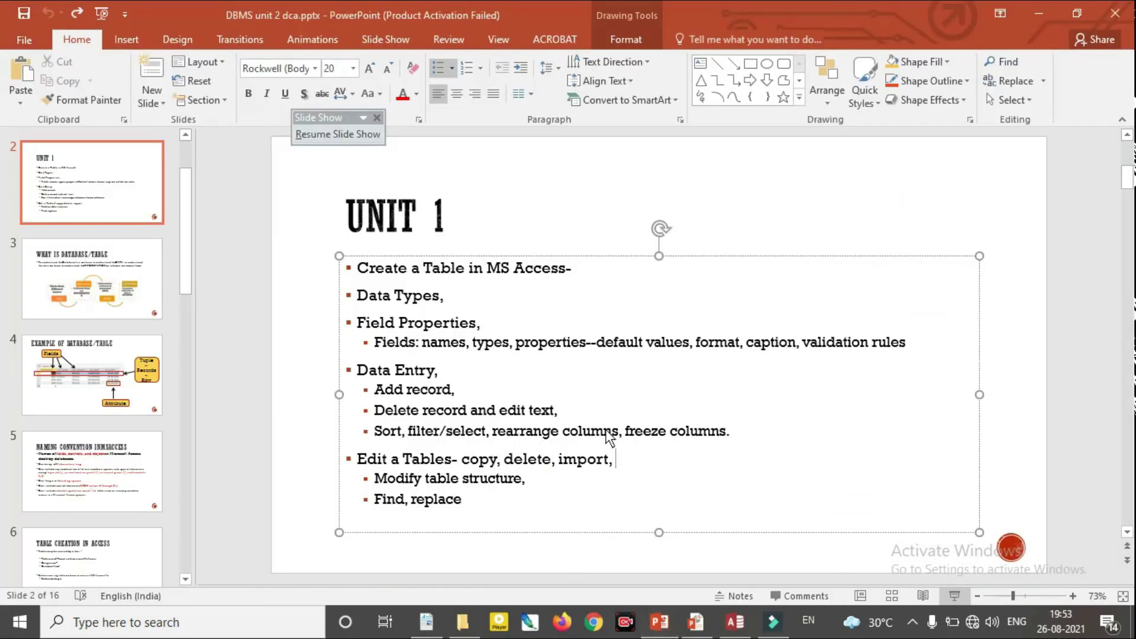
Start the UNIT 1 slide show on slide 2, then switch back to Access
left_click(698, 623)
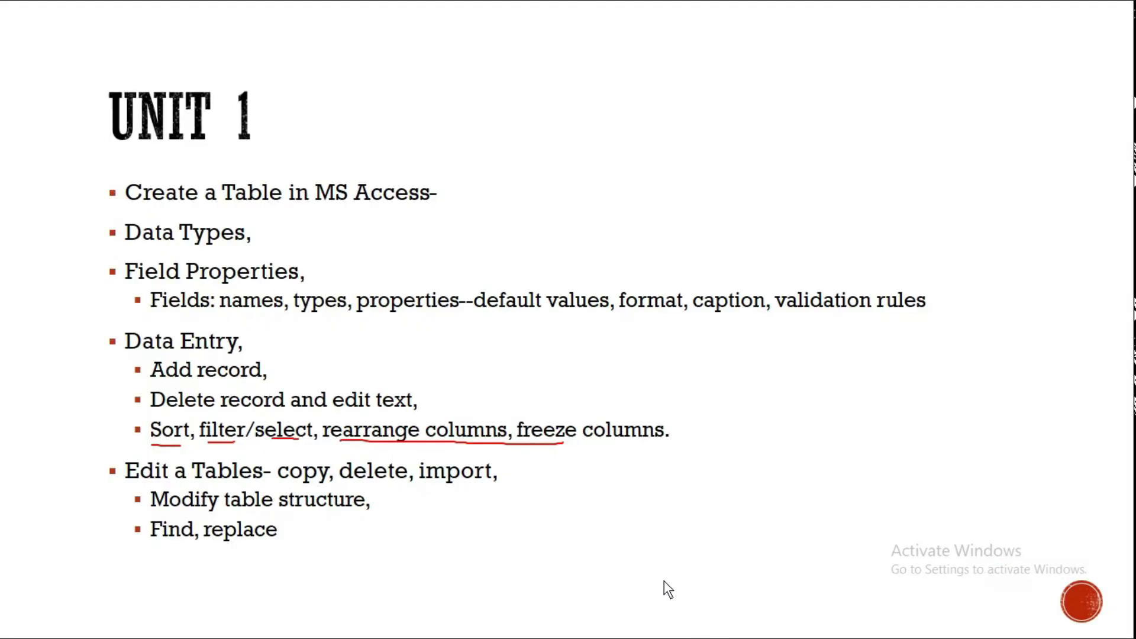
key("alt+Tab")
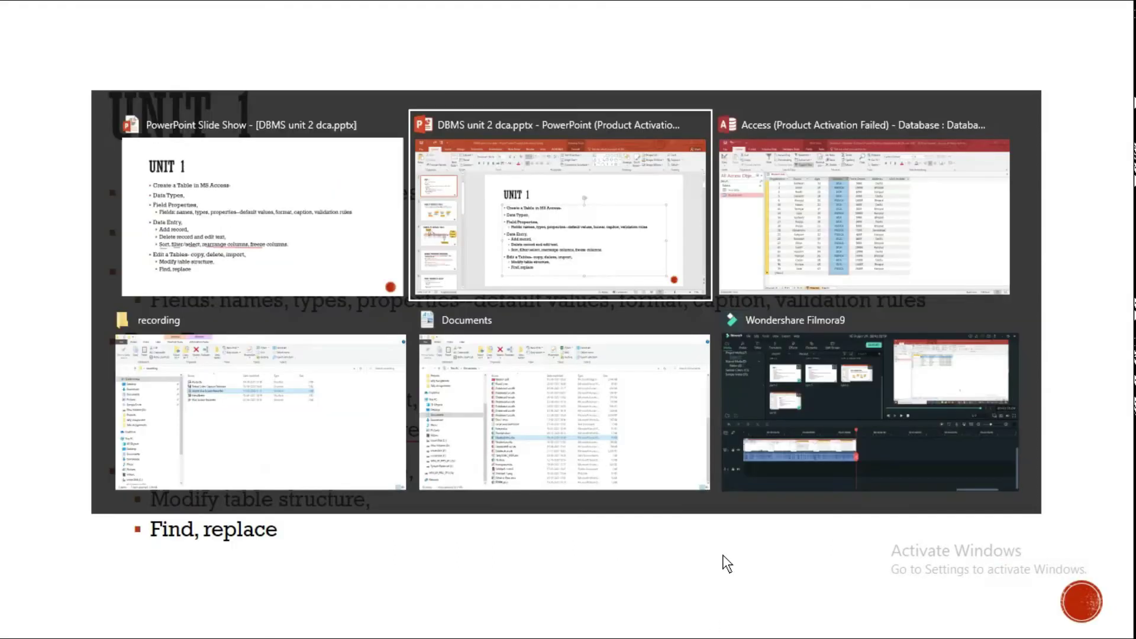
key("alt+Tab")
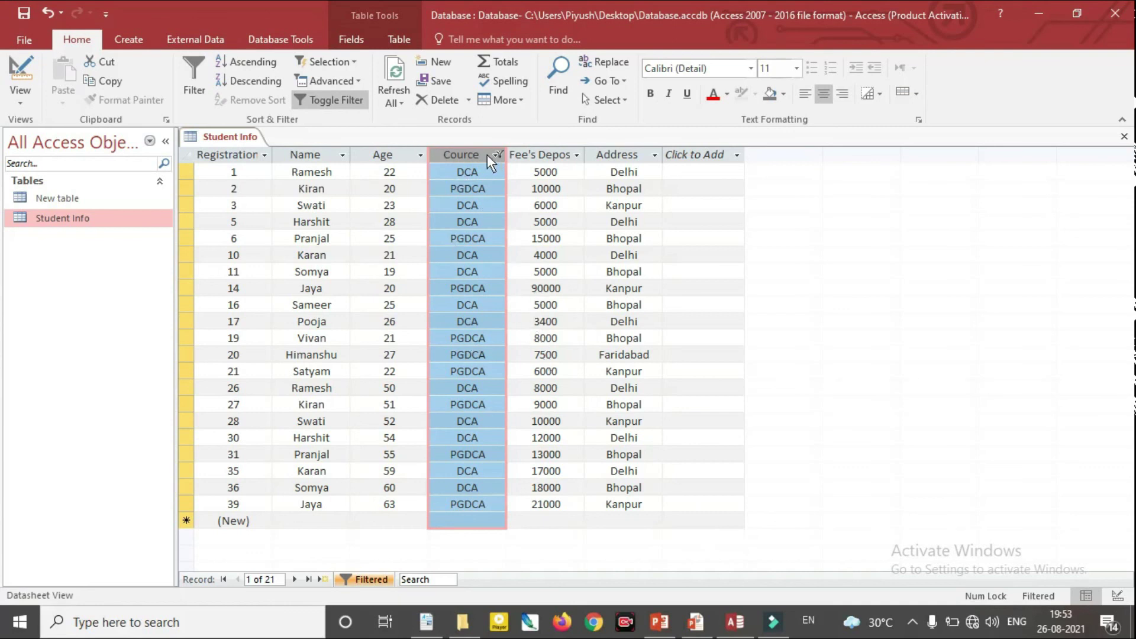
Toggle off the Cource filter and scroll through all 40 Student Info records
left_click(325, 101)
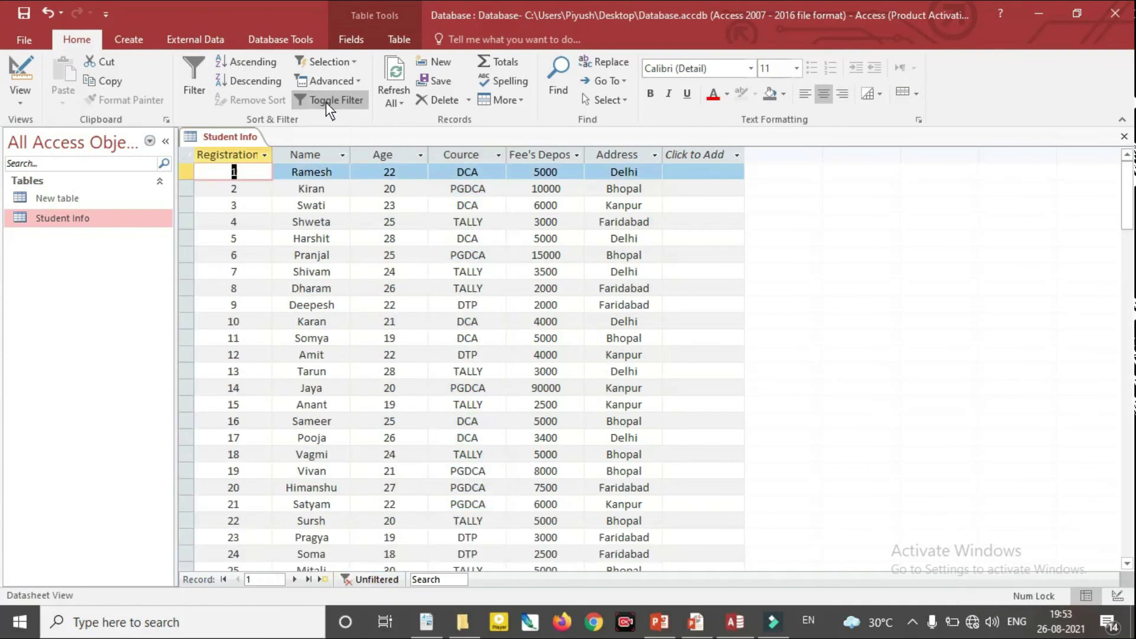
scroll(477, 278, "down", 3)
scroll(476, 288, "down", 6)
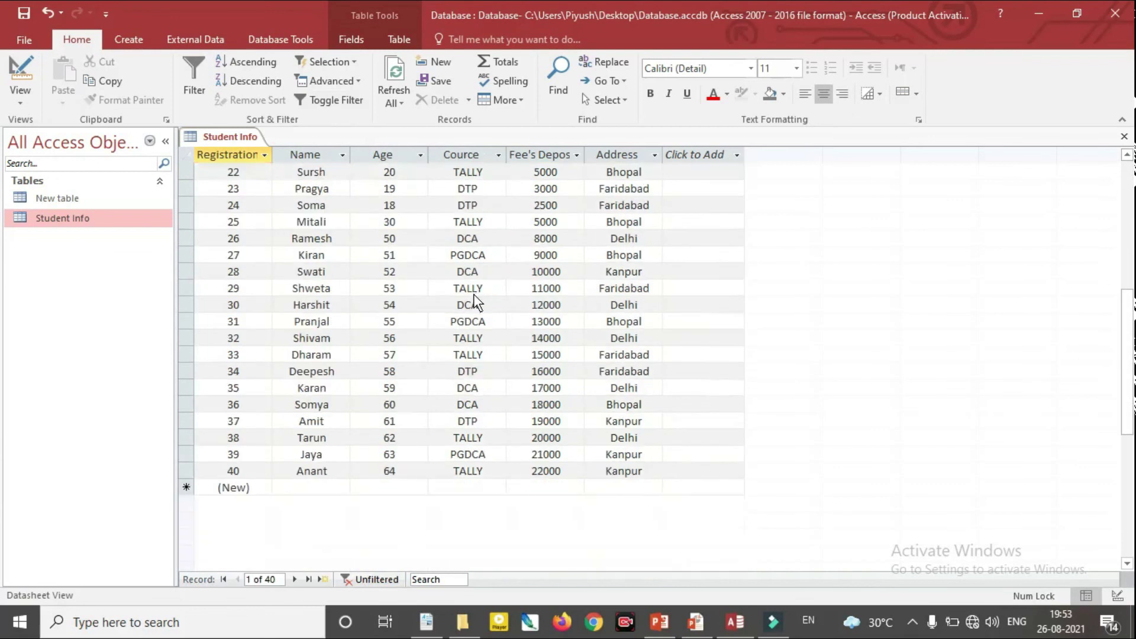
scroll(470, 298, "up", 6)
scroll(470, 295, "up", 3)
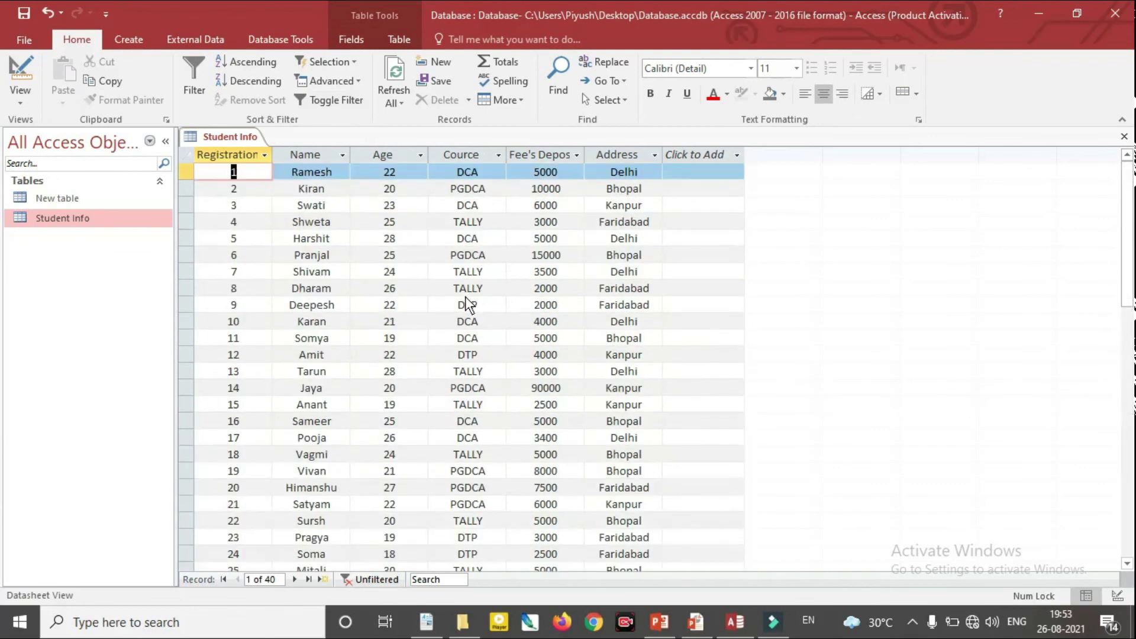
Start the UNIT 1 slide show and underline 'Find, replace' in red ink
mouse_move(668, 626)
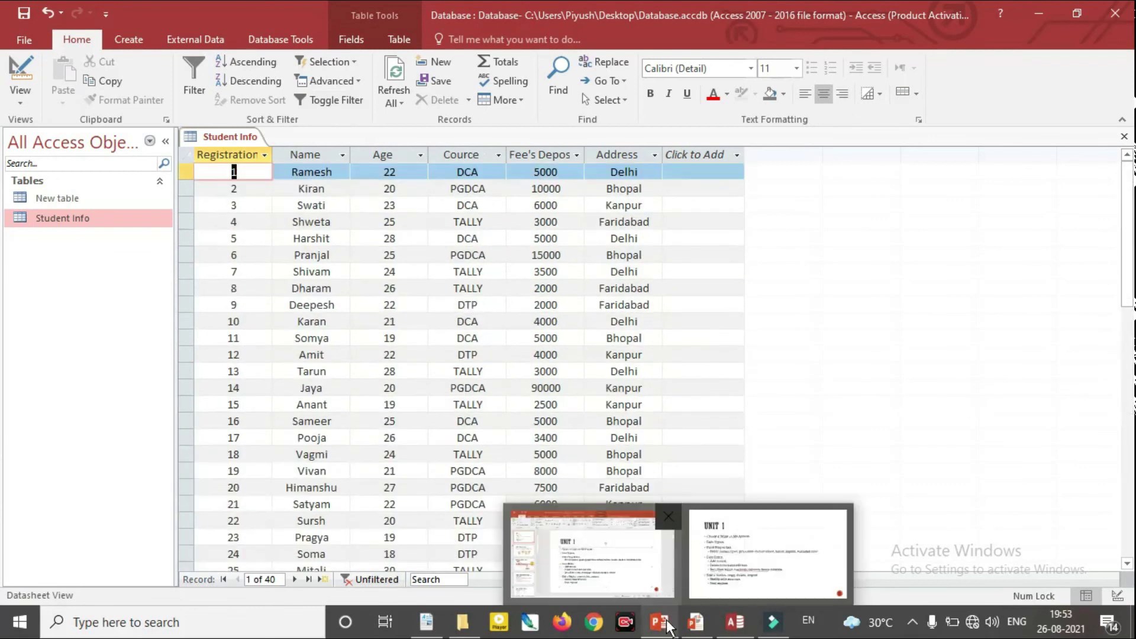
left_click(663, 563)
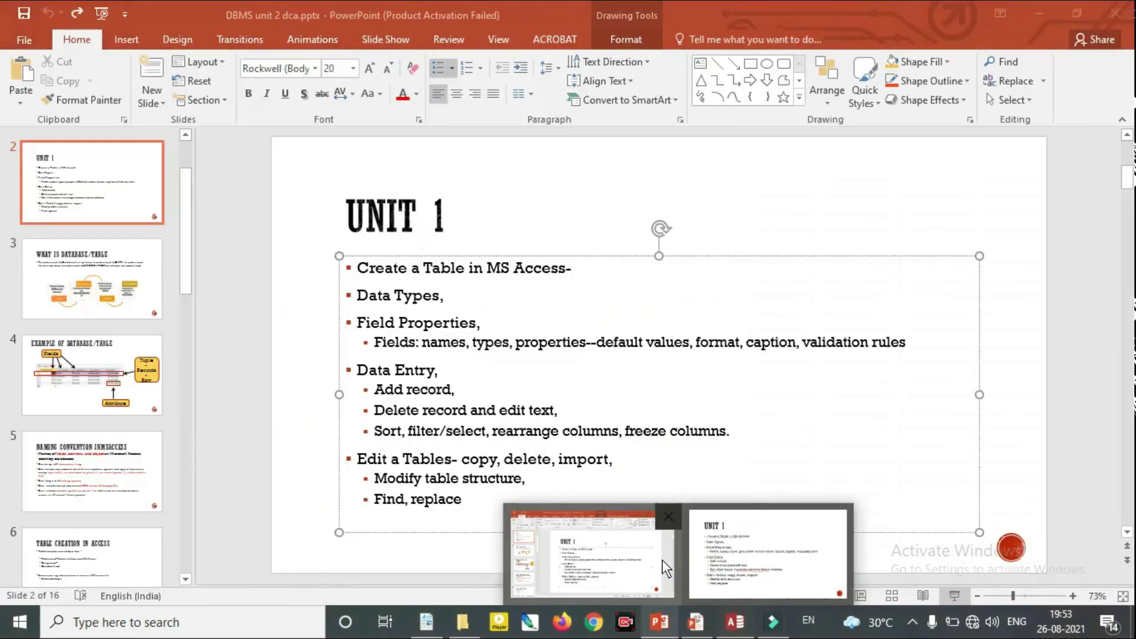
left_click(767, 553)
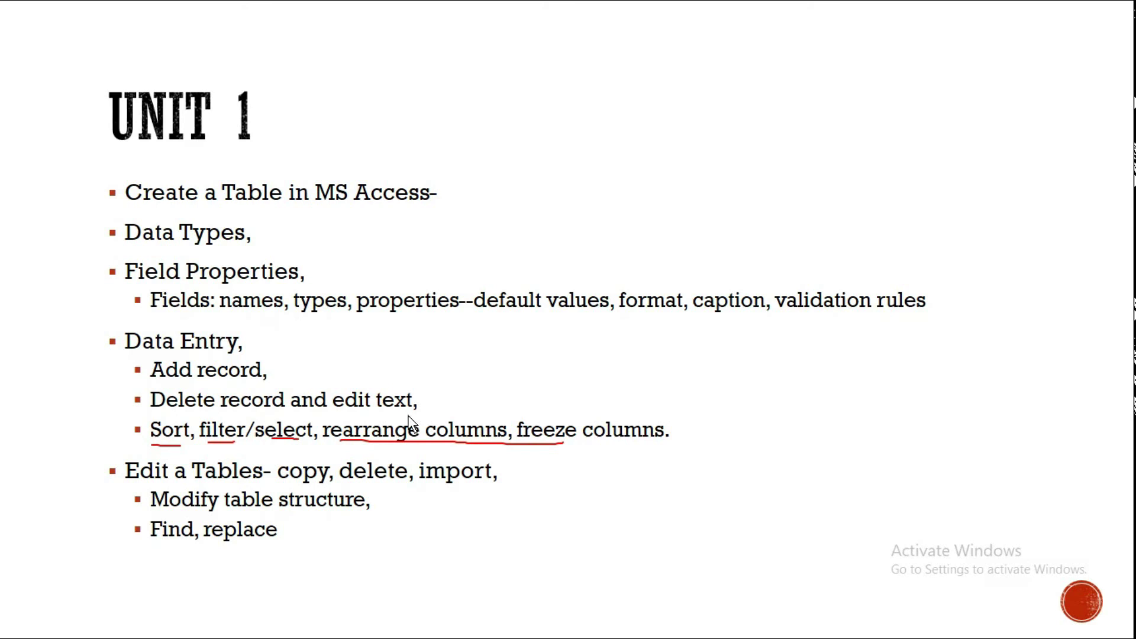
left_click_drag(162, 545, 234, 543)
Resume the slide show and underline the word 'copy' in red ink, then return to Access
key("super")
key("Escape")
key("super")
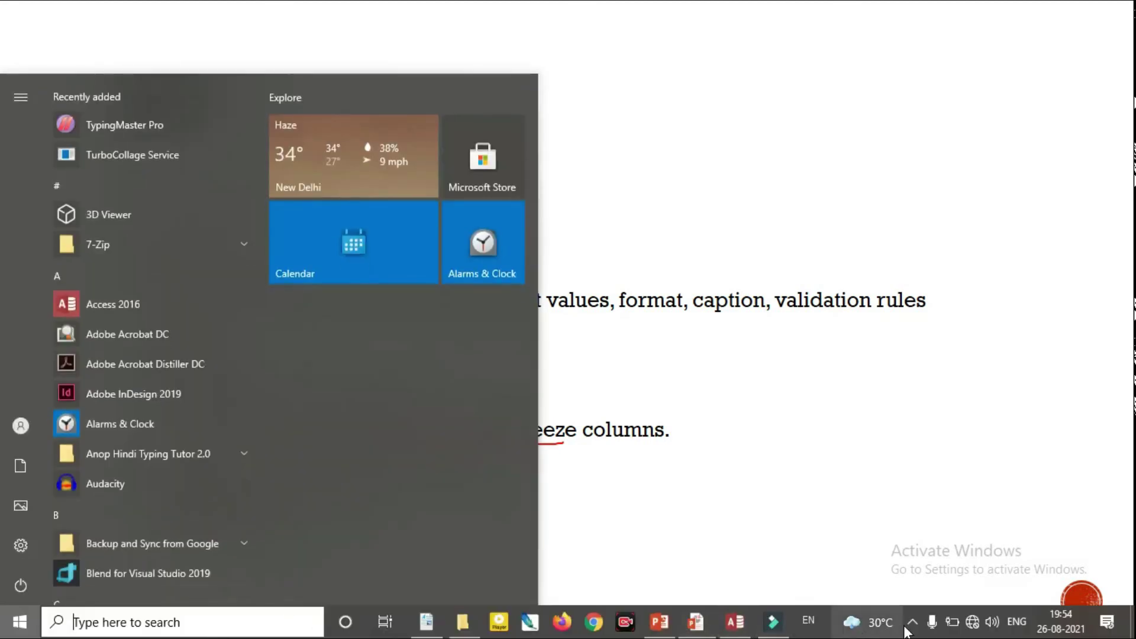
left_click(911, 622)
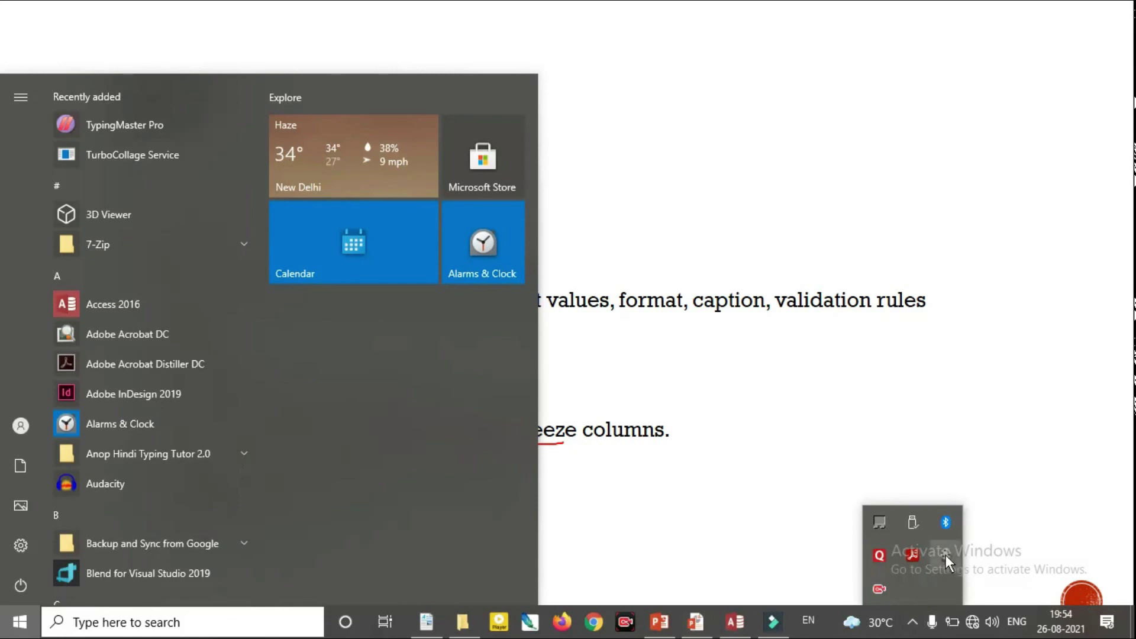
left_click(946, 555)
left_click(1083, 568)
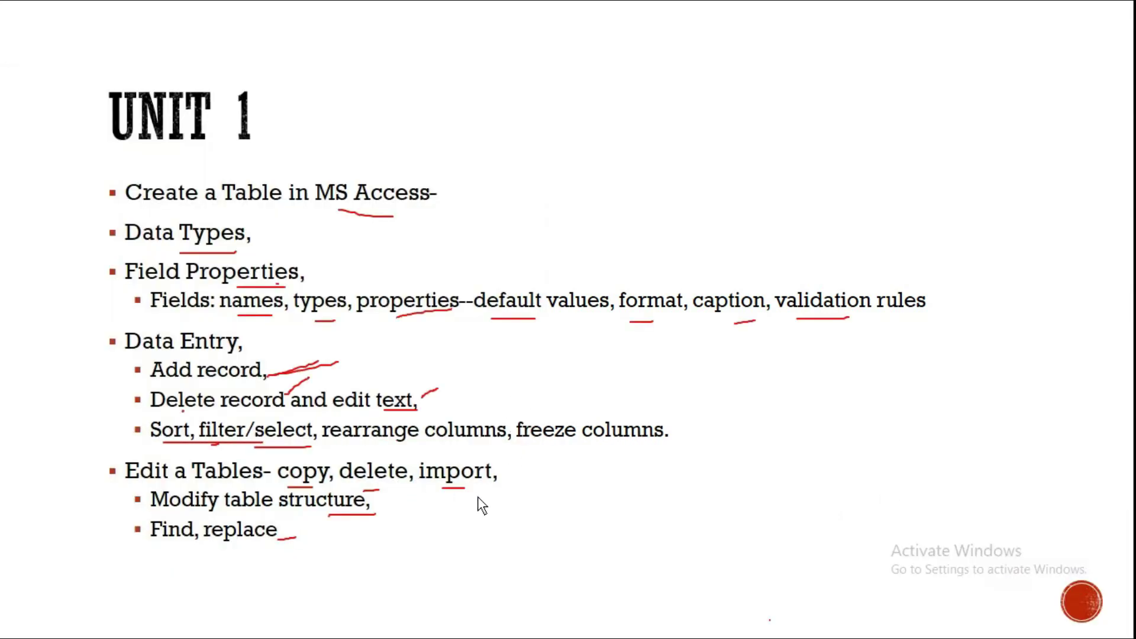
left_click_drag(288, 489, 312, 485)
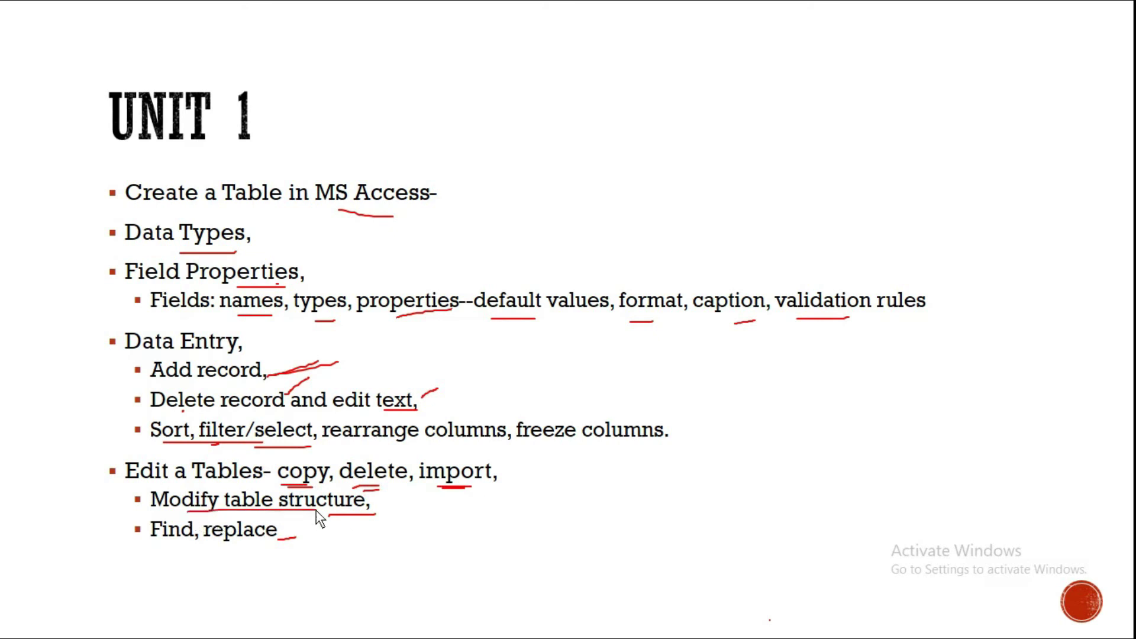
key("super")
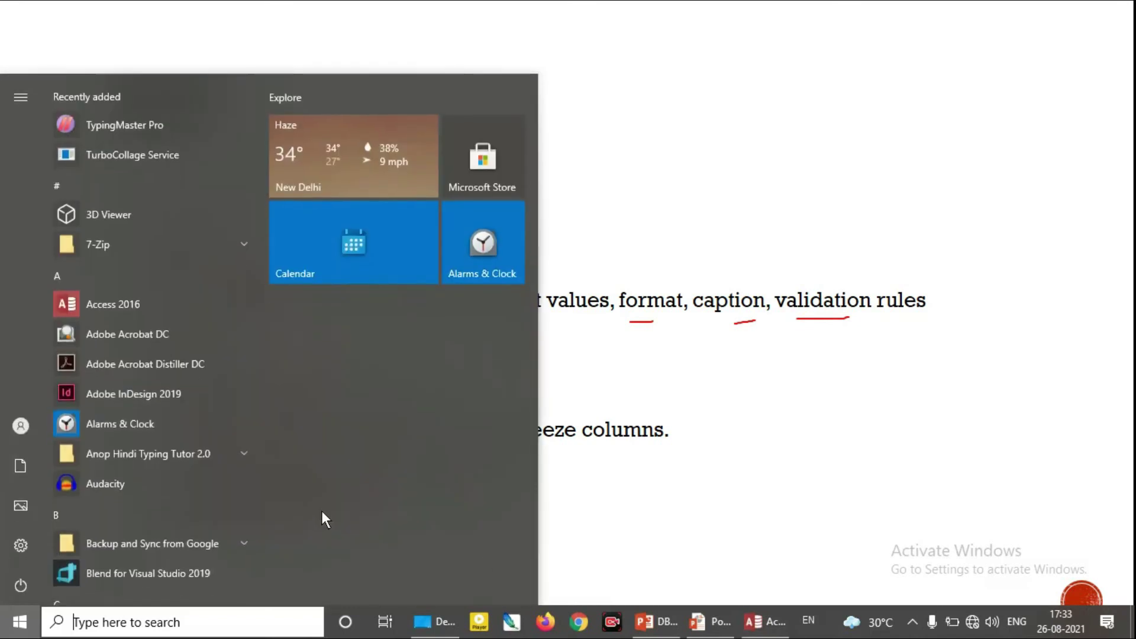
left_click(768, 626)
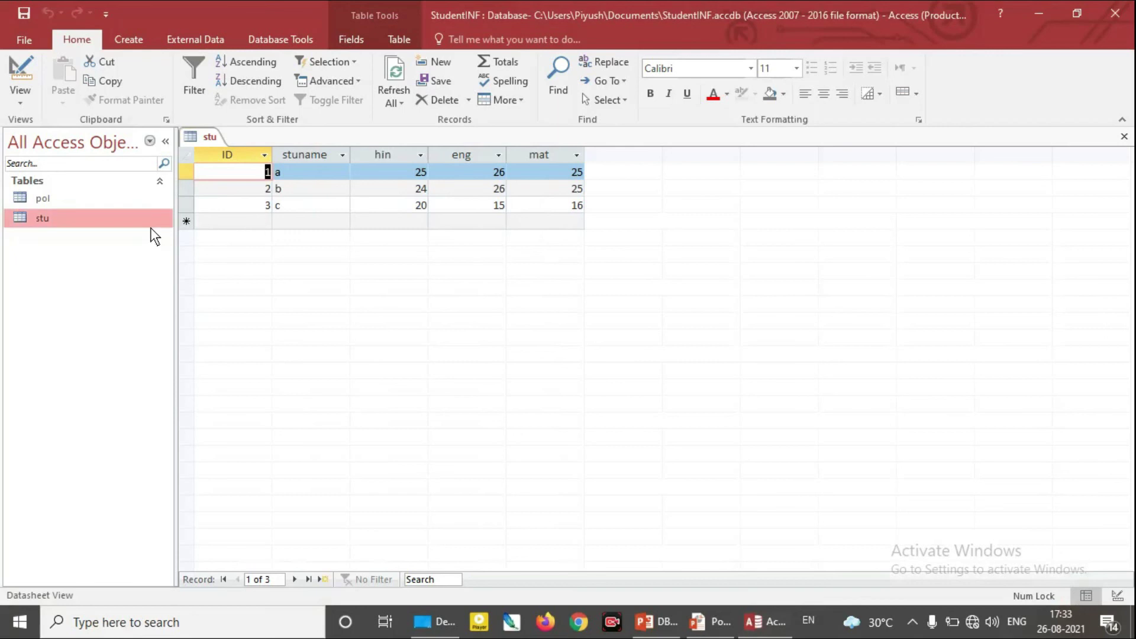
In the stu table's design, add a new field named Total with Number data type
right_click(80, 219)
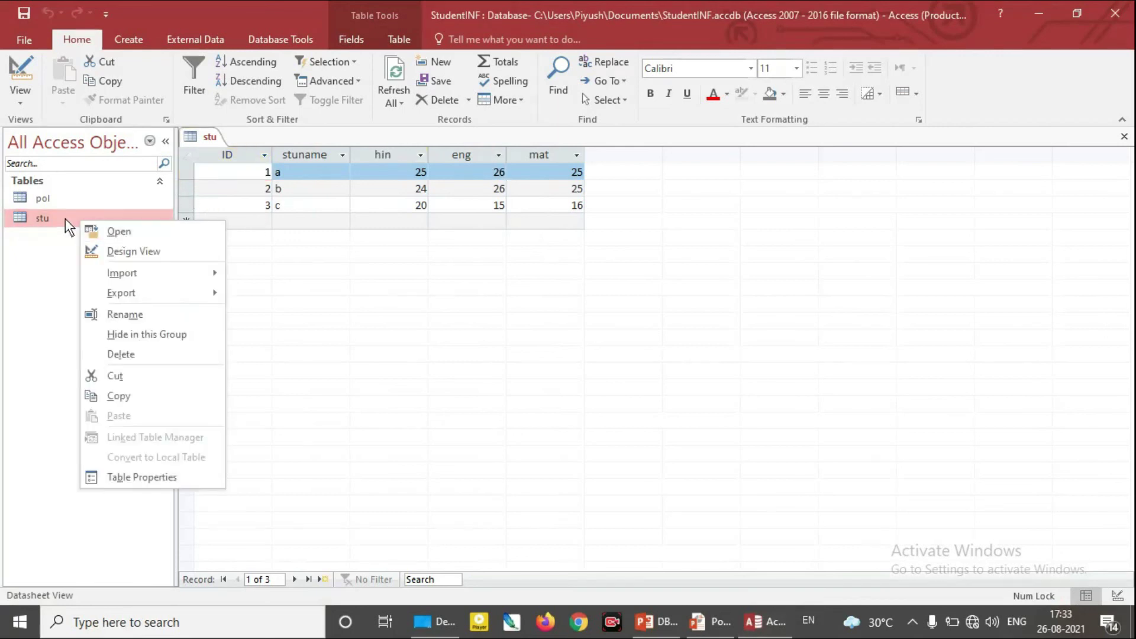
left_click(142, 251)
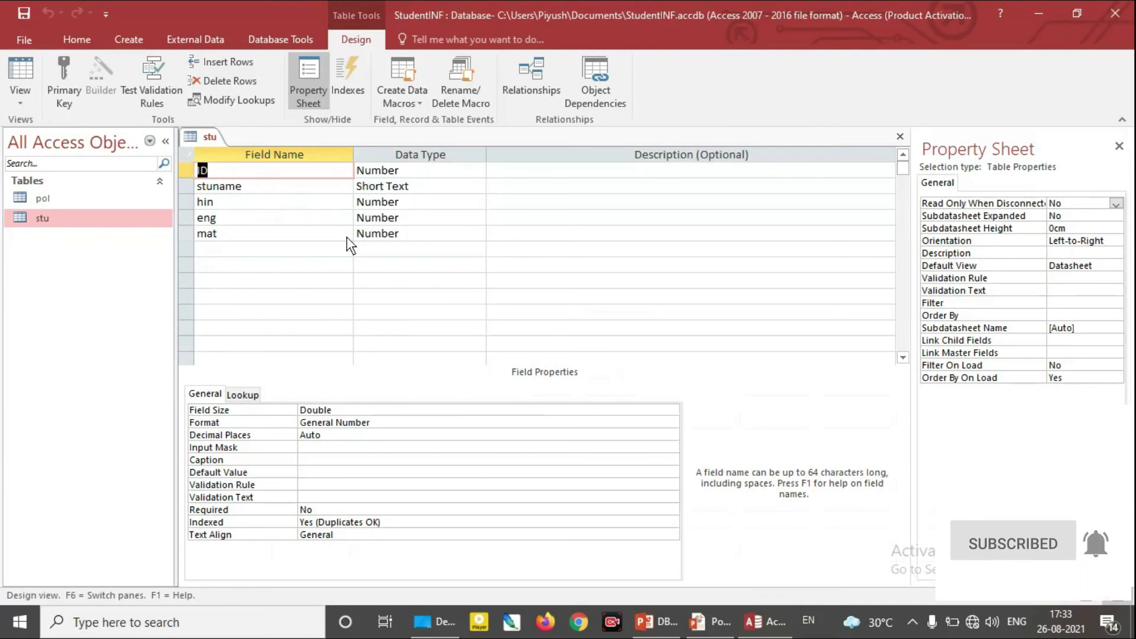
left_click(292, 250)
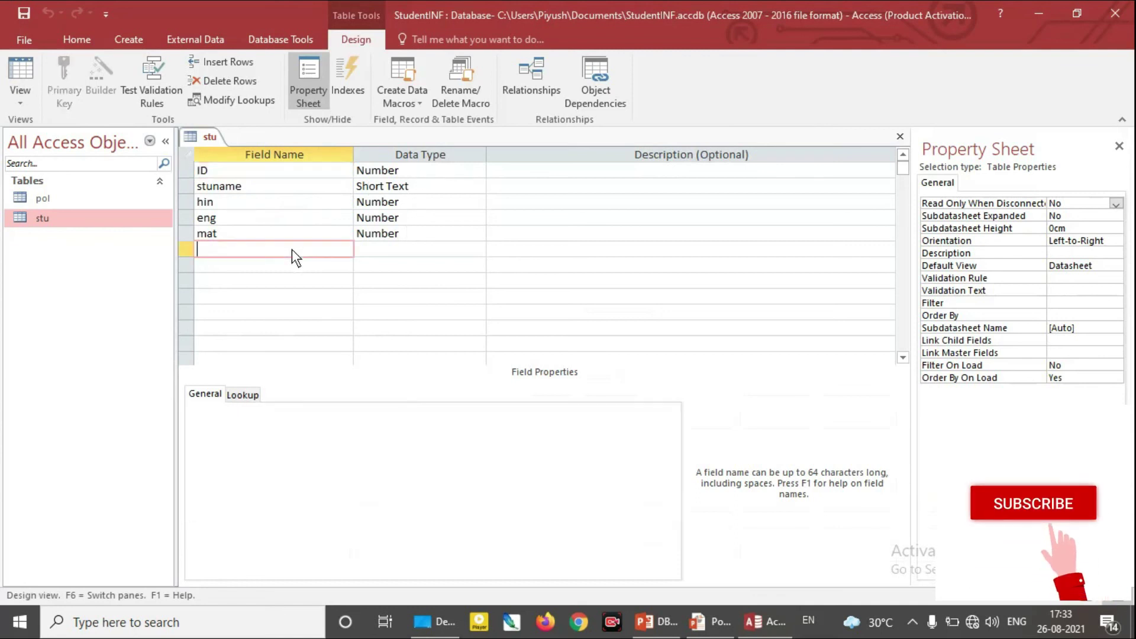
type("Total")
key("Tab")
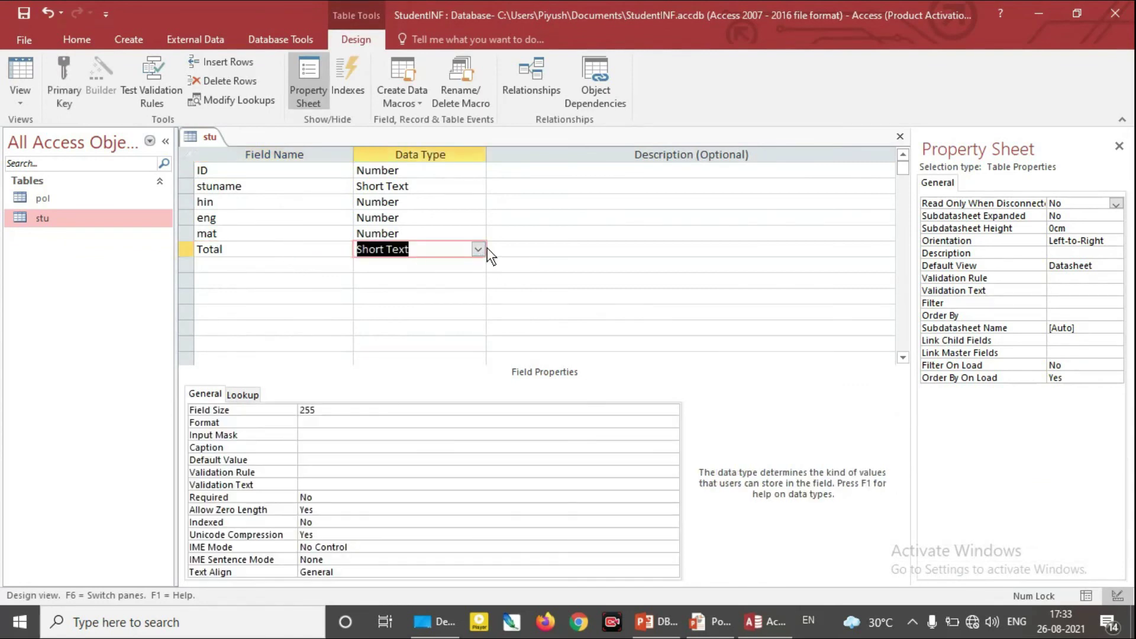
left_click(478, 249)
left_click(443, 295)
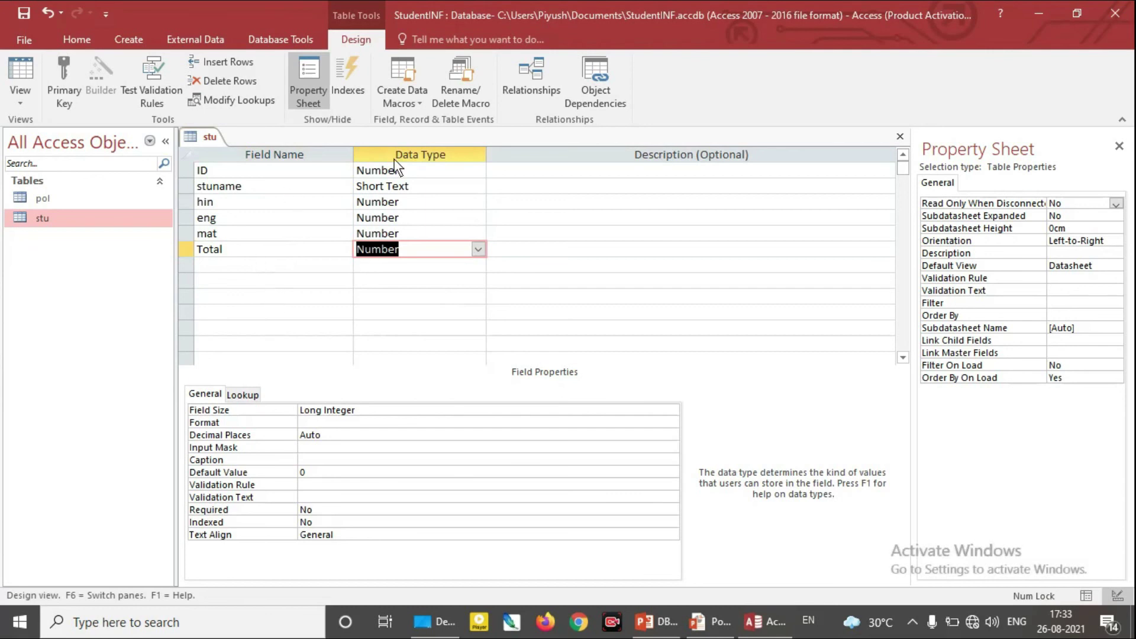
Delete the ID field, save the stu design, and reopen stu's records
left_click(187, 171)
right_click(181, 170)
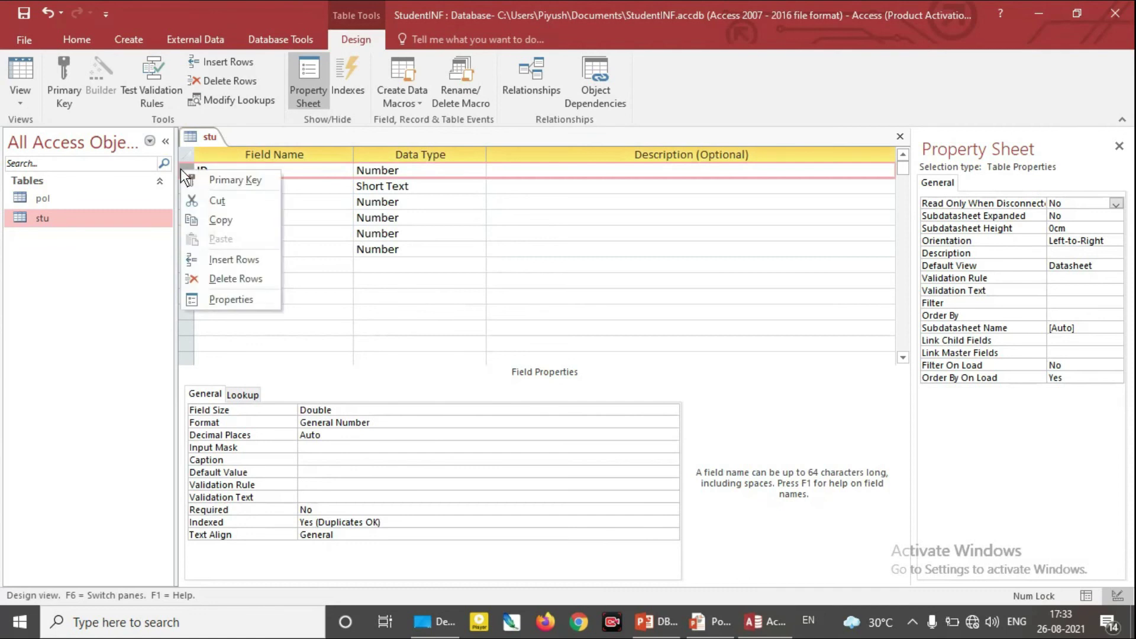
left_click(232, 278)
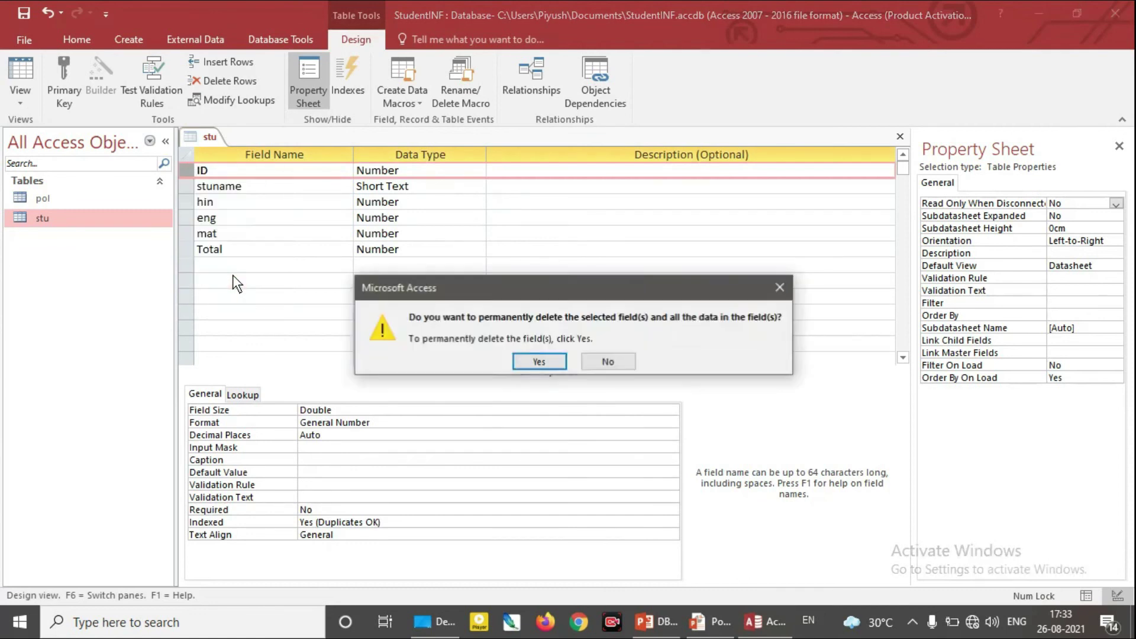
left_click(535, 358)
left_click(542, 362)
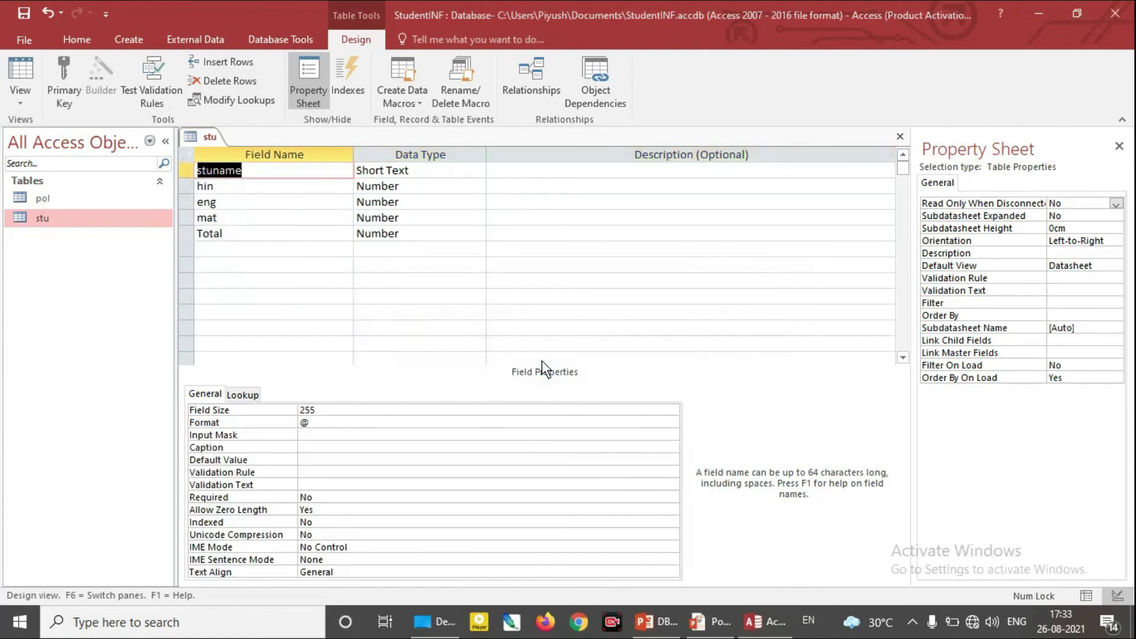
left_click(901, 137)
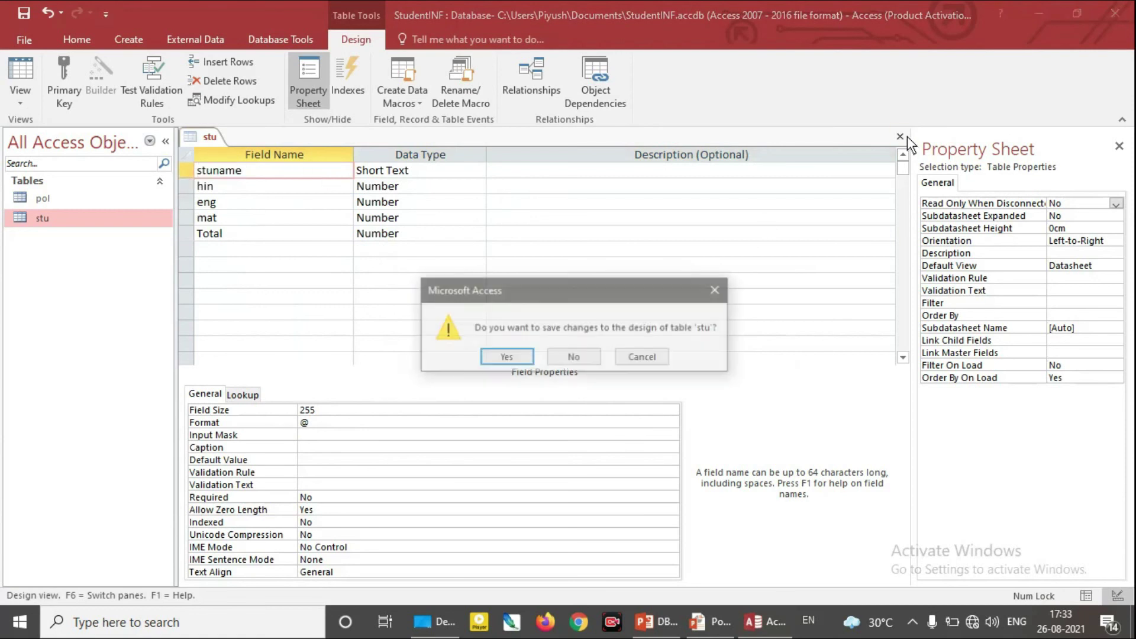
left_click(519, 361)
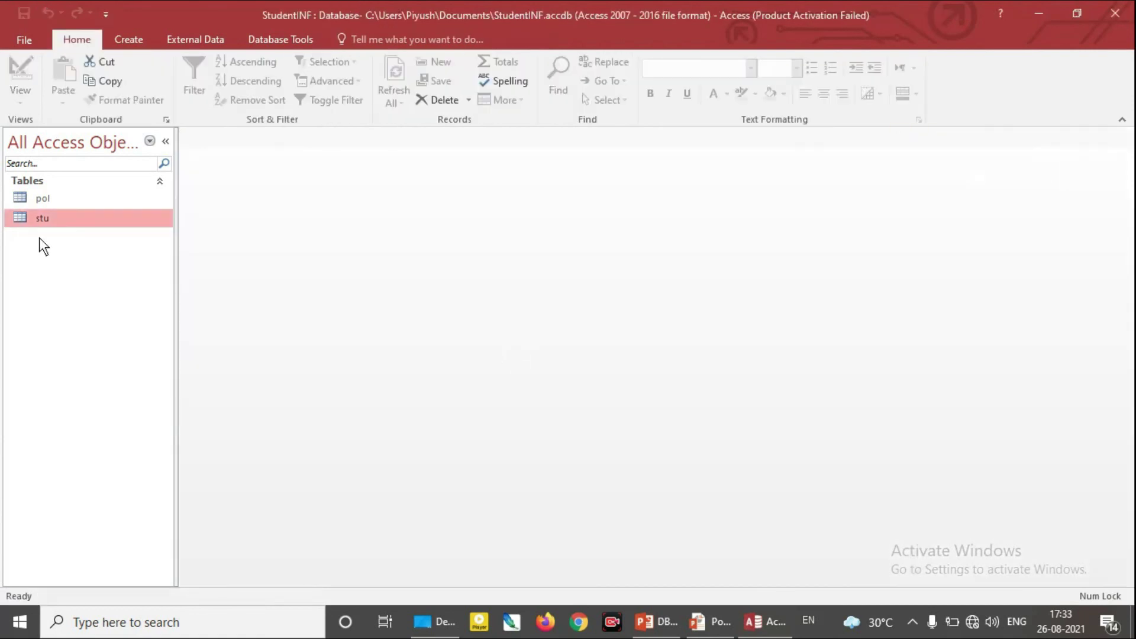
double_click(45, 219)
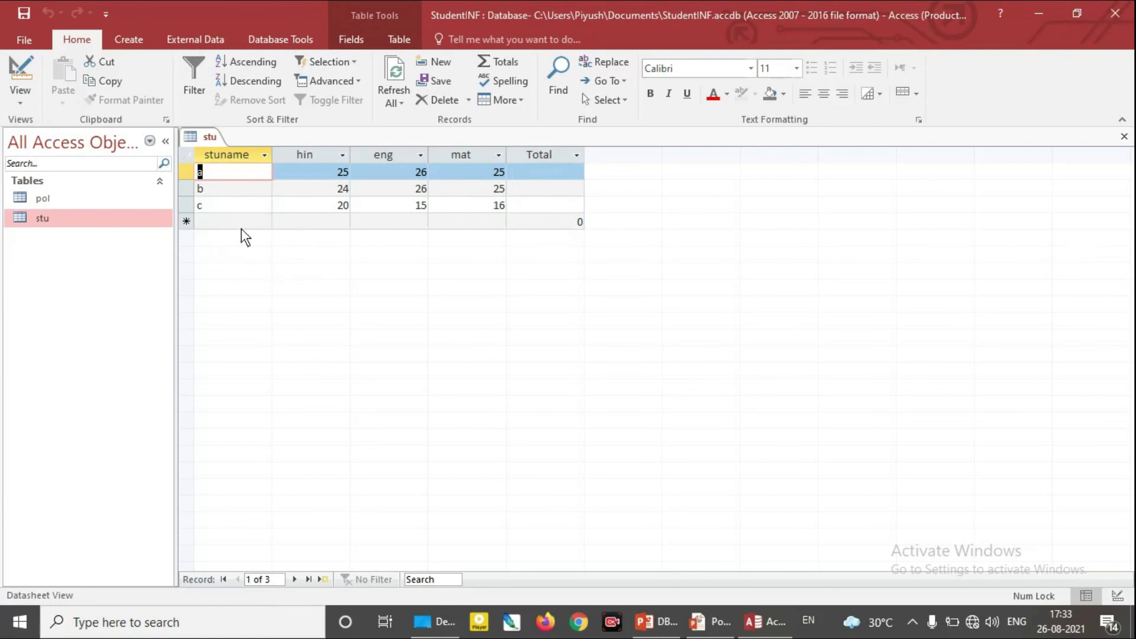
left_click(768, 621)
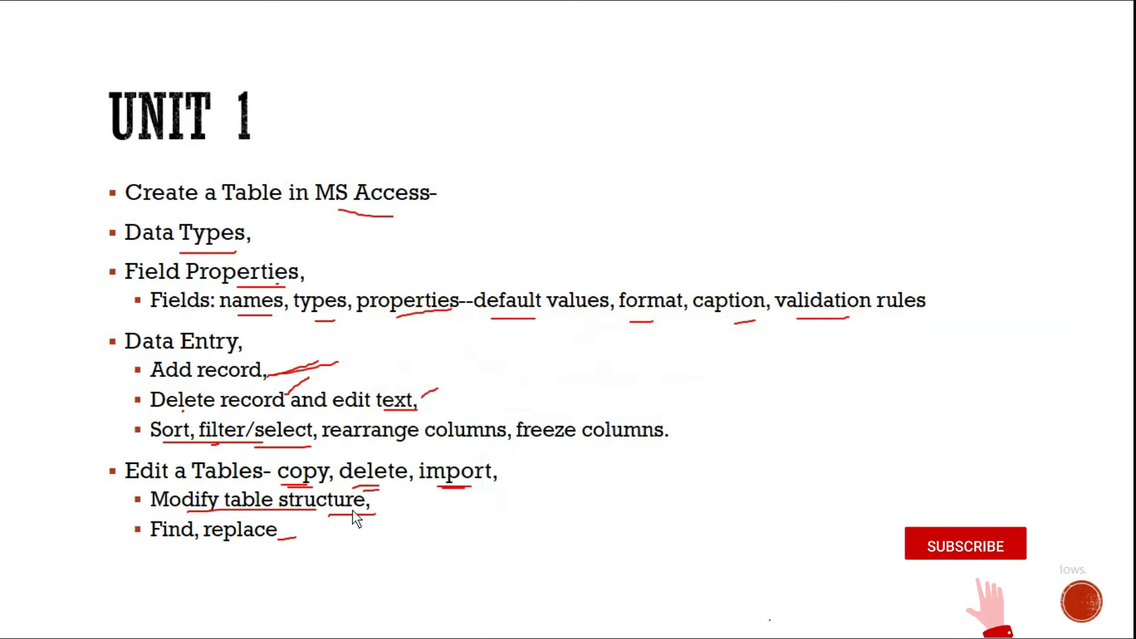
Switch from the PowerPoint slide show back to the Access stu datasheet with Alt+Tab
key("alt+Tab")
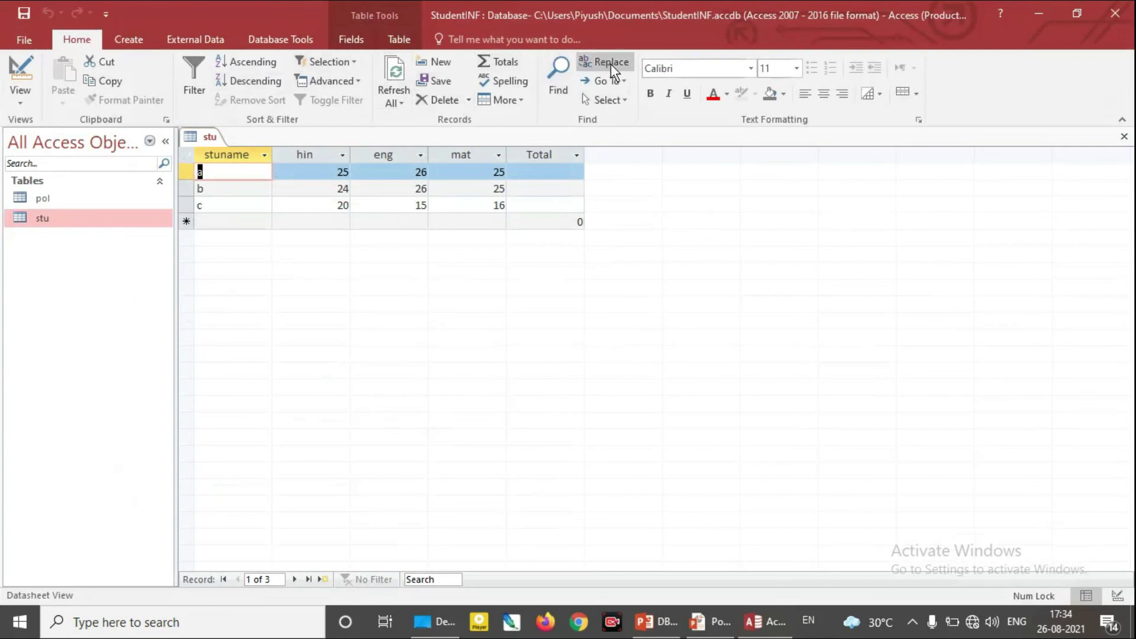
Set up Find with Match set to Whole Field and Look In set to Current document
left_click(558, 86)
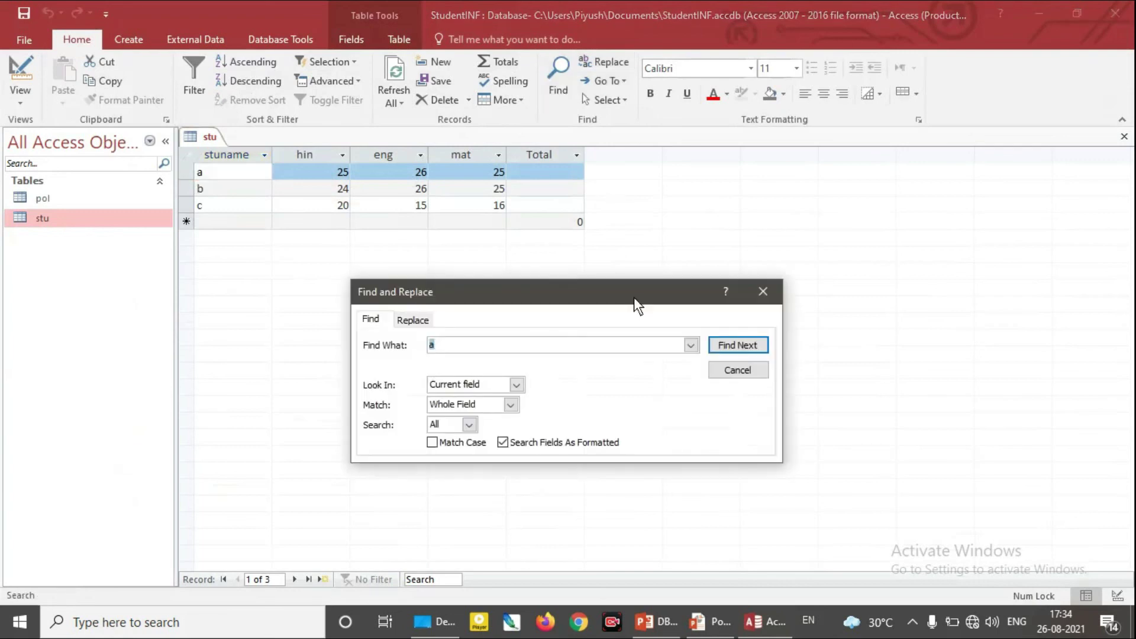
left_click_drag(620, 280, 788, 205)
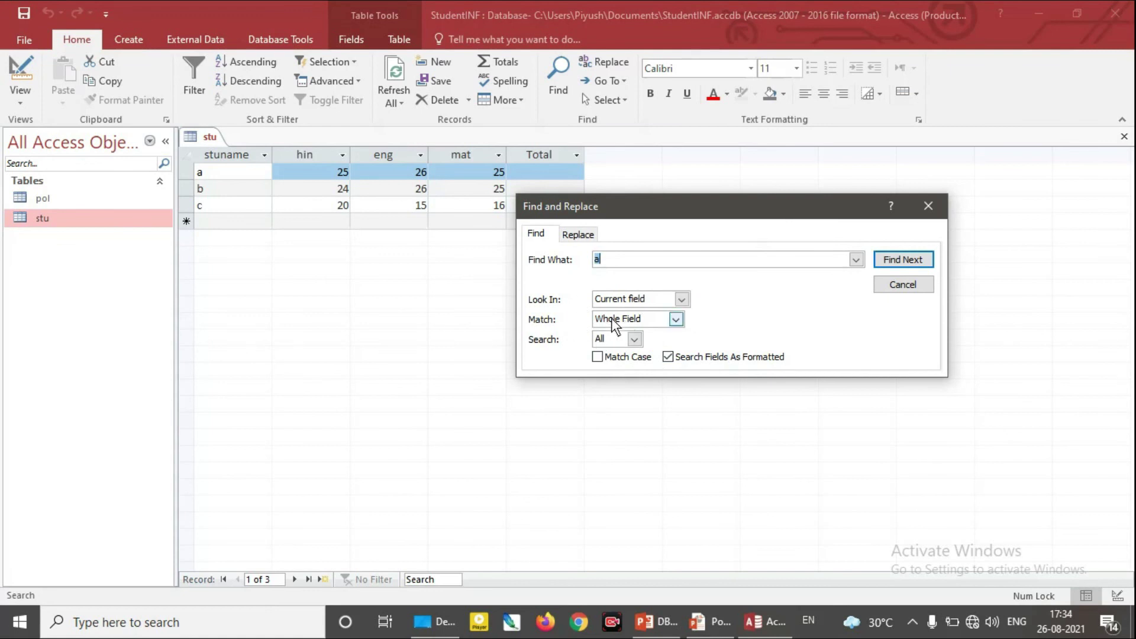
left_click(675, 320)
left_click(675, 322)
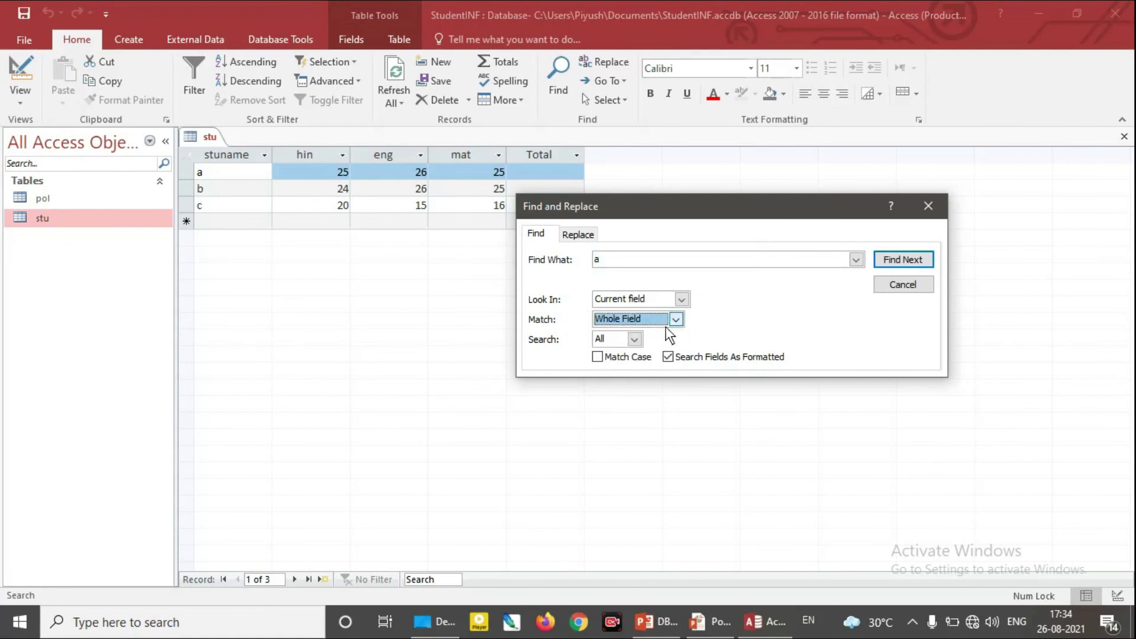
left_click(626, 267)
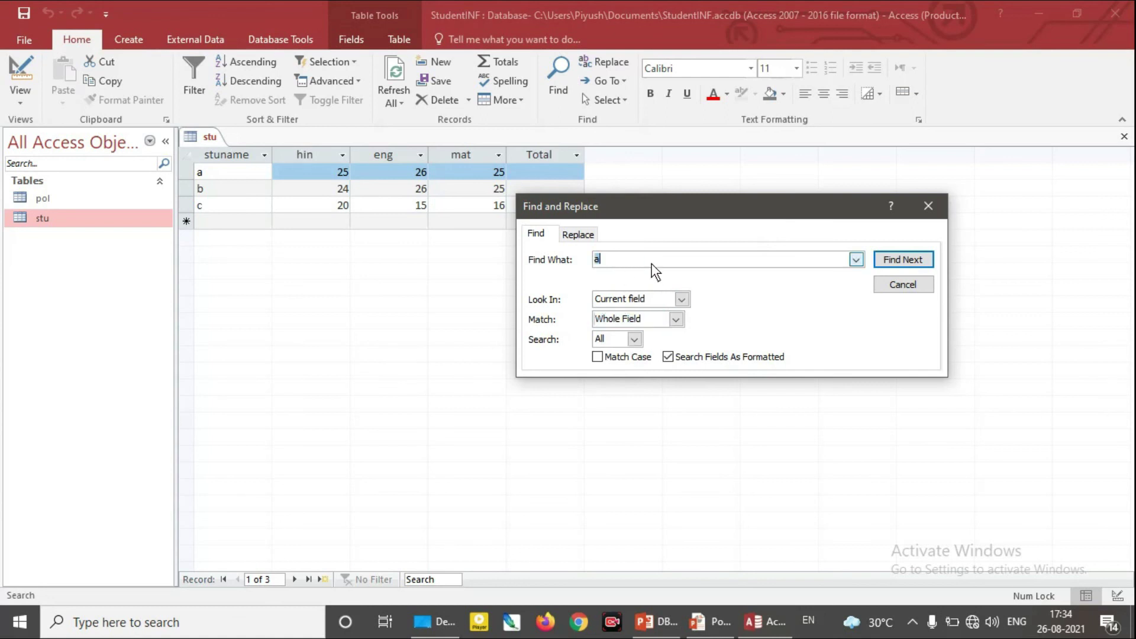
left_click(681, 300)
left_click(659, 329)
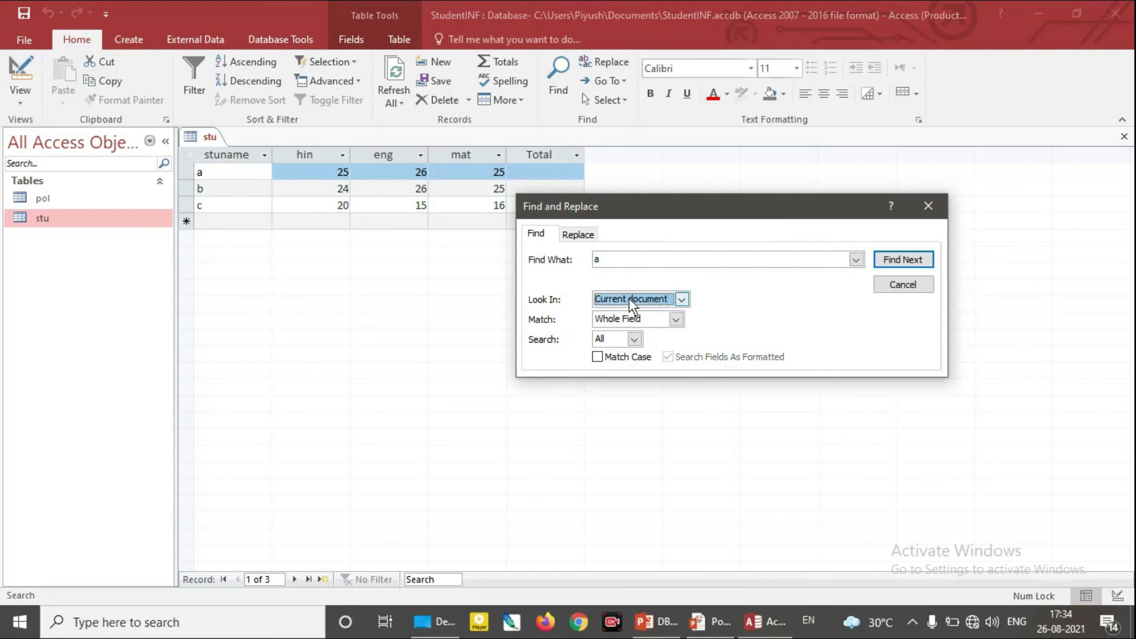
Search for 'a' (not found), then find the record named 'b'
left_click(907, 267)
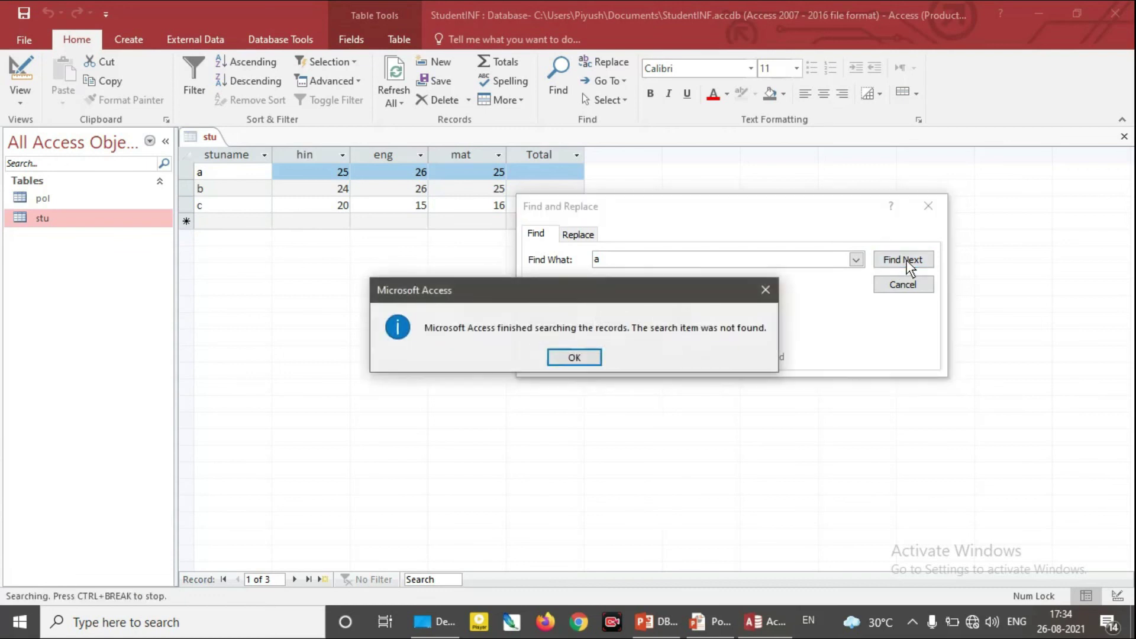
left_click(574, 358)
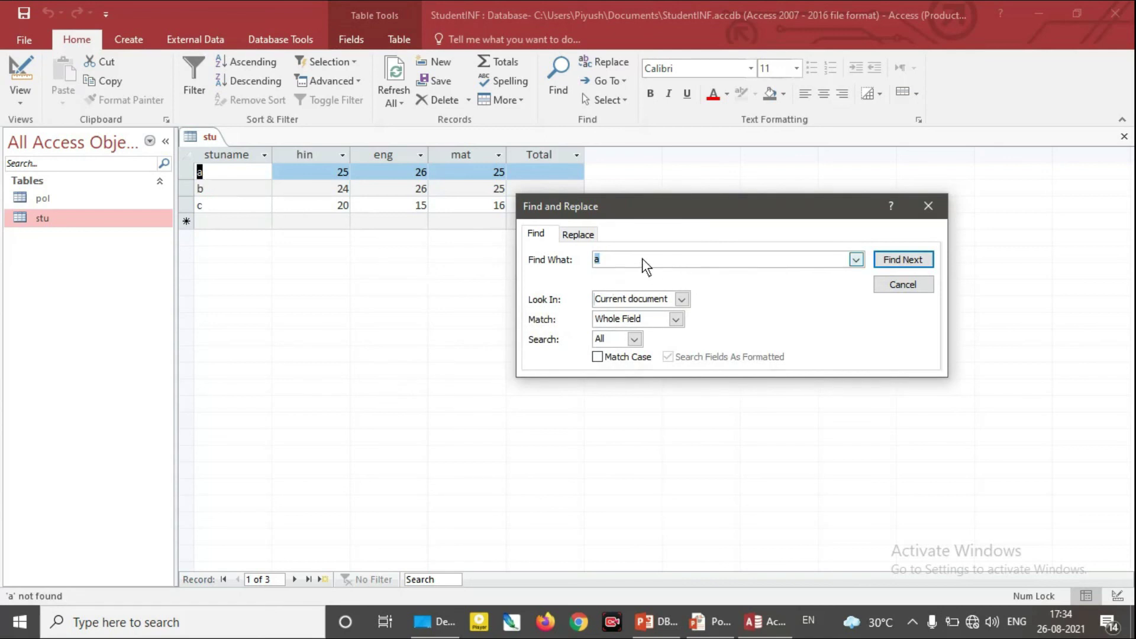
type("b")
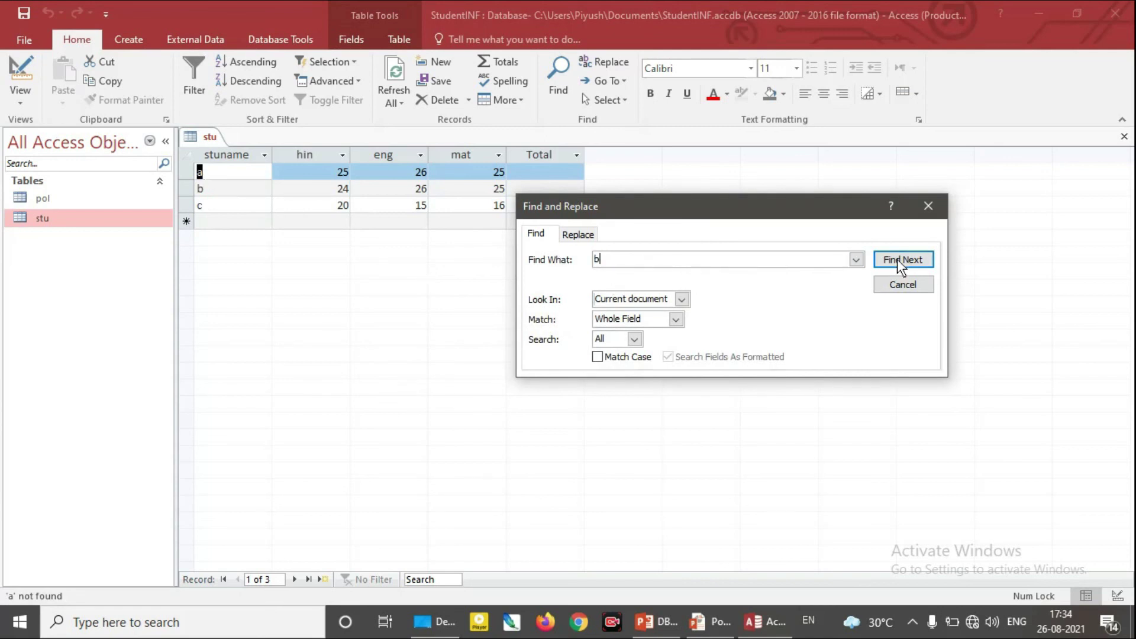
left_click(894, 261)
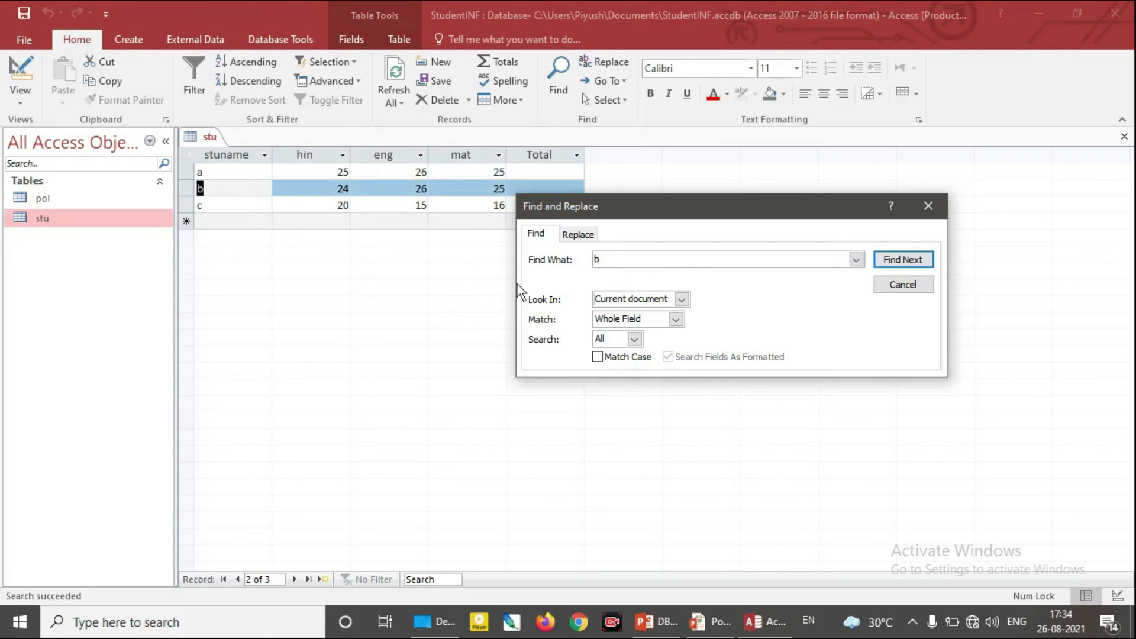
left_click(579, 234)
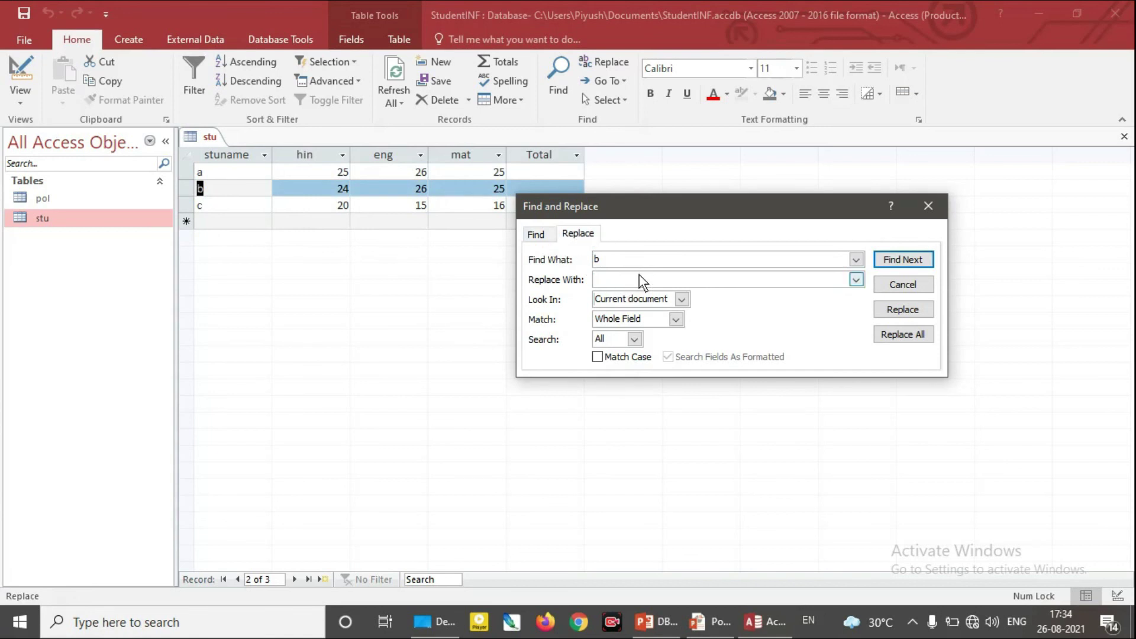
Replace all occurrences of 'b' with 'wwwwww', confirming the irreversible replacement
type("wwwwww")
left_click(906, 333)
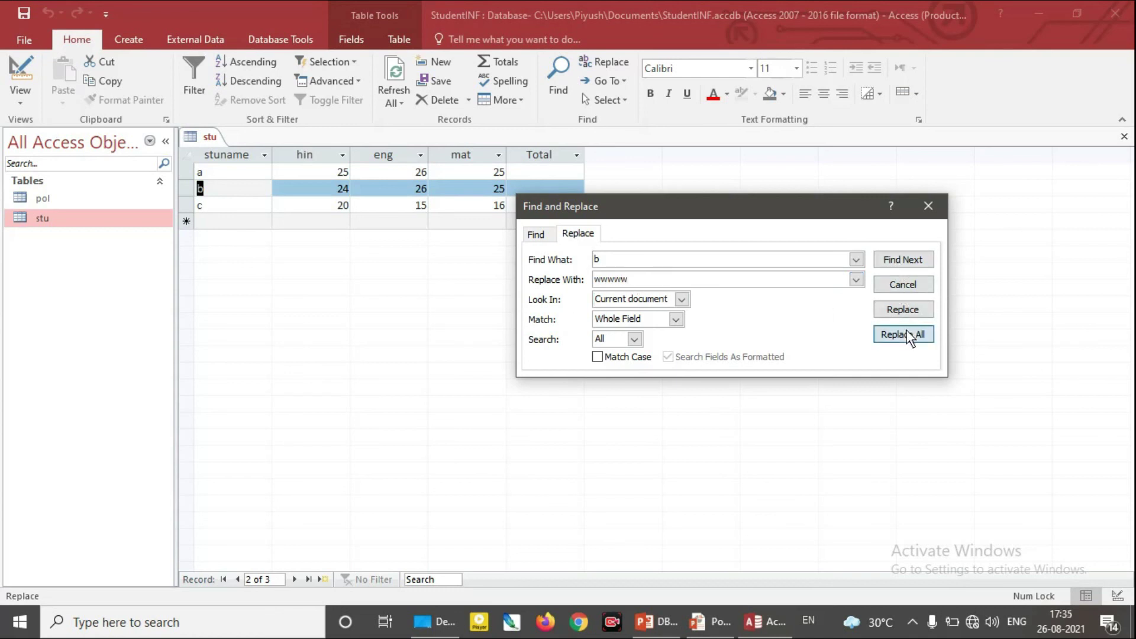
left_click(539, 360)
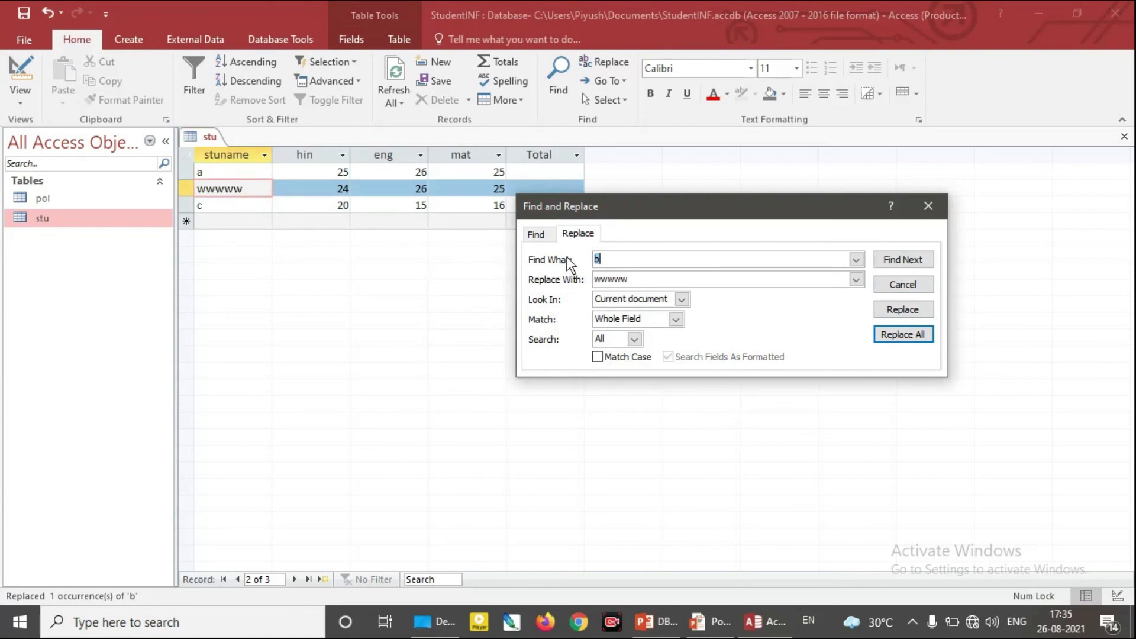
left_click(535, 235)
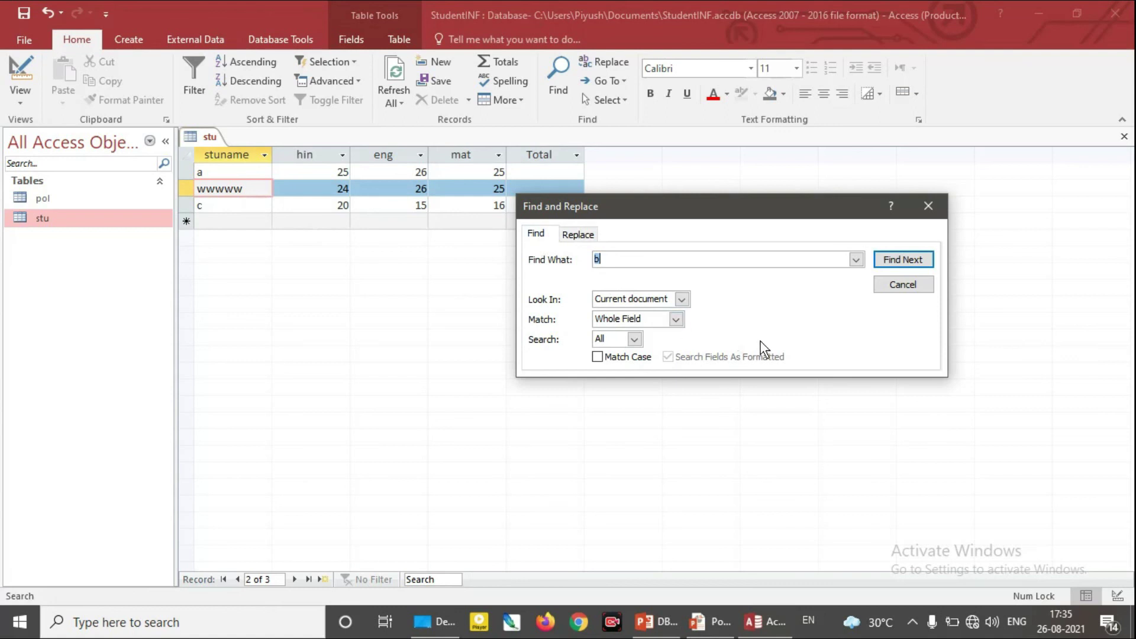